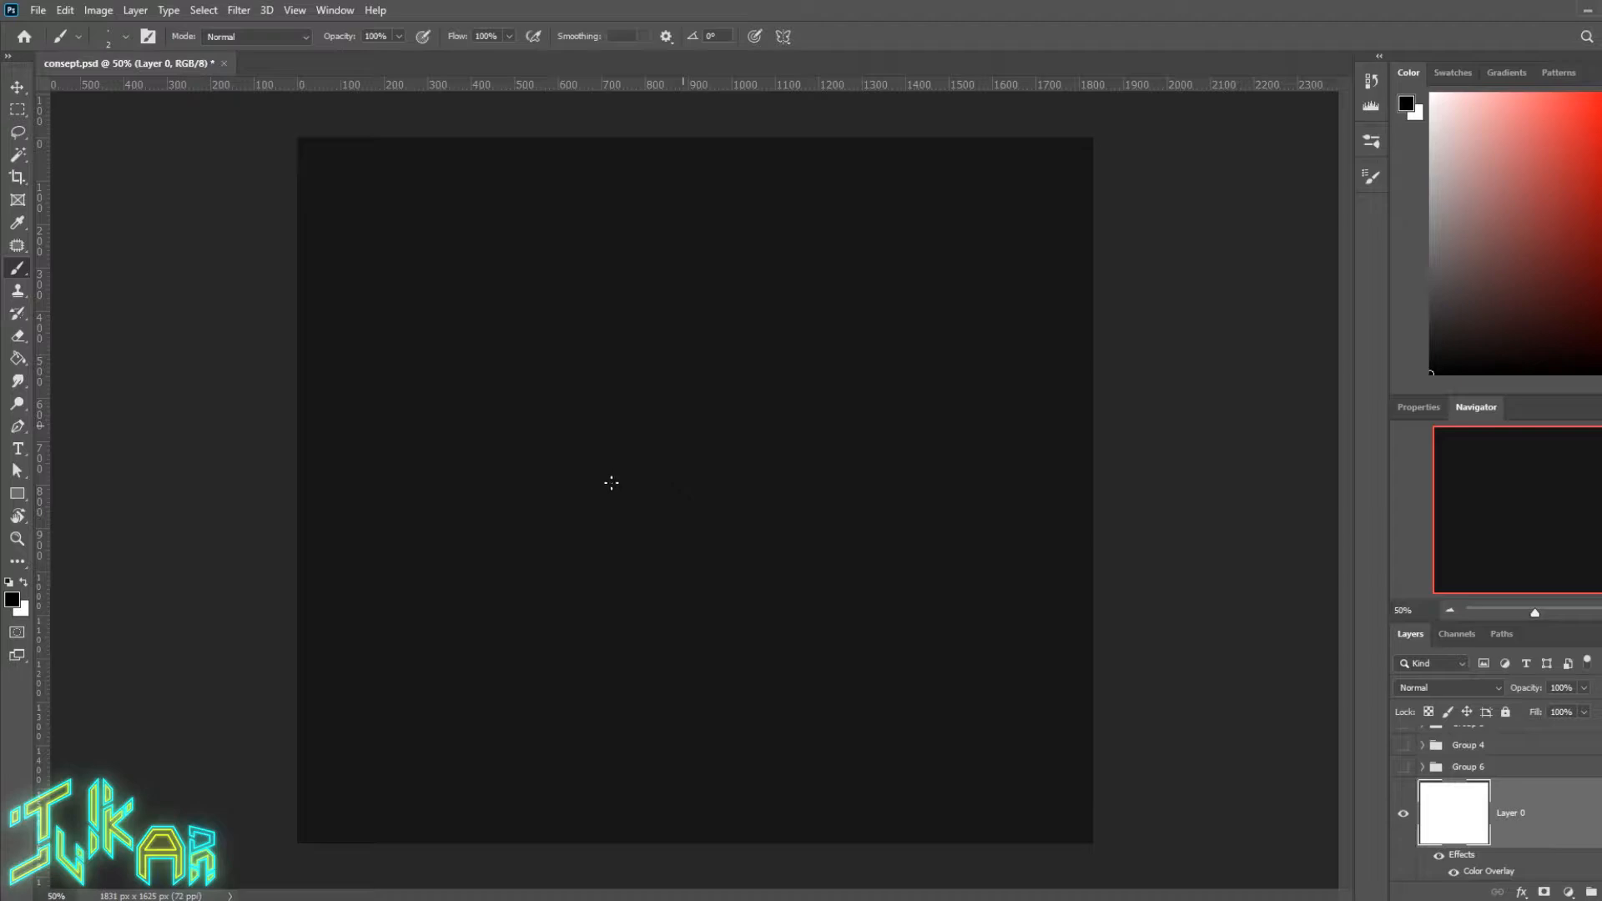
Step: Create a new empty layer for the tree and enlarge the brush to 150 px
key(ctrl+shift+alt+n)
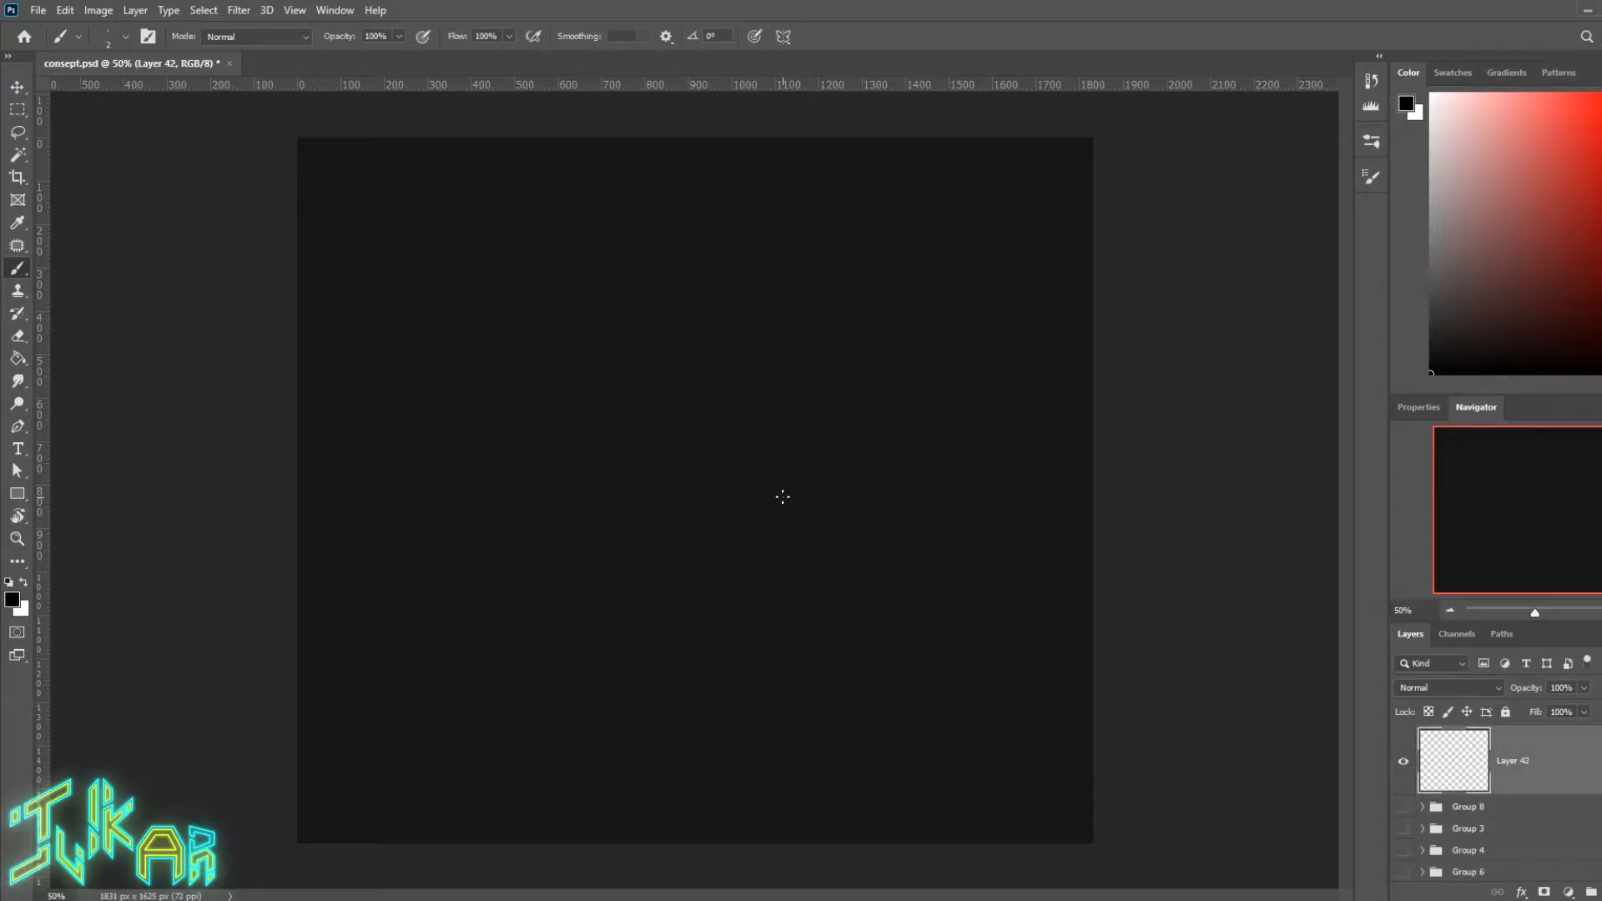
key(bracketright)
key(bracketright)
key(bracketright)
key(bracketright)
key(bracketright)
key(bracketright)
key(bracketright)
key(bracketright)
key(bracketright)
key(bracketright)
key(bracketright)
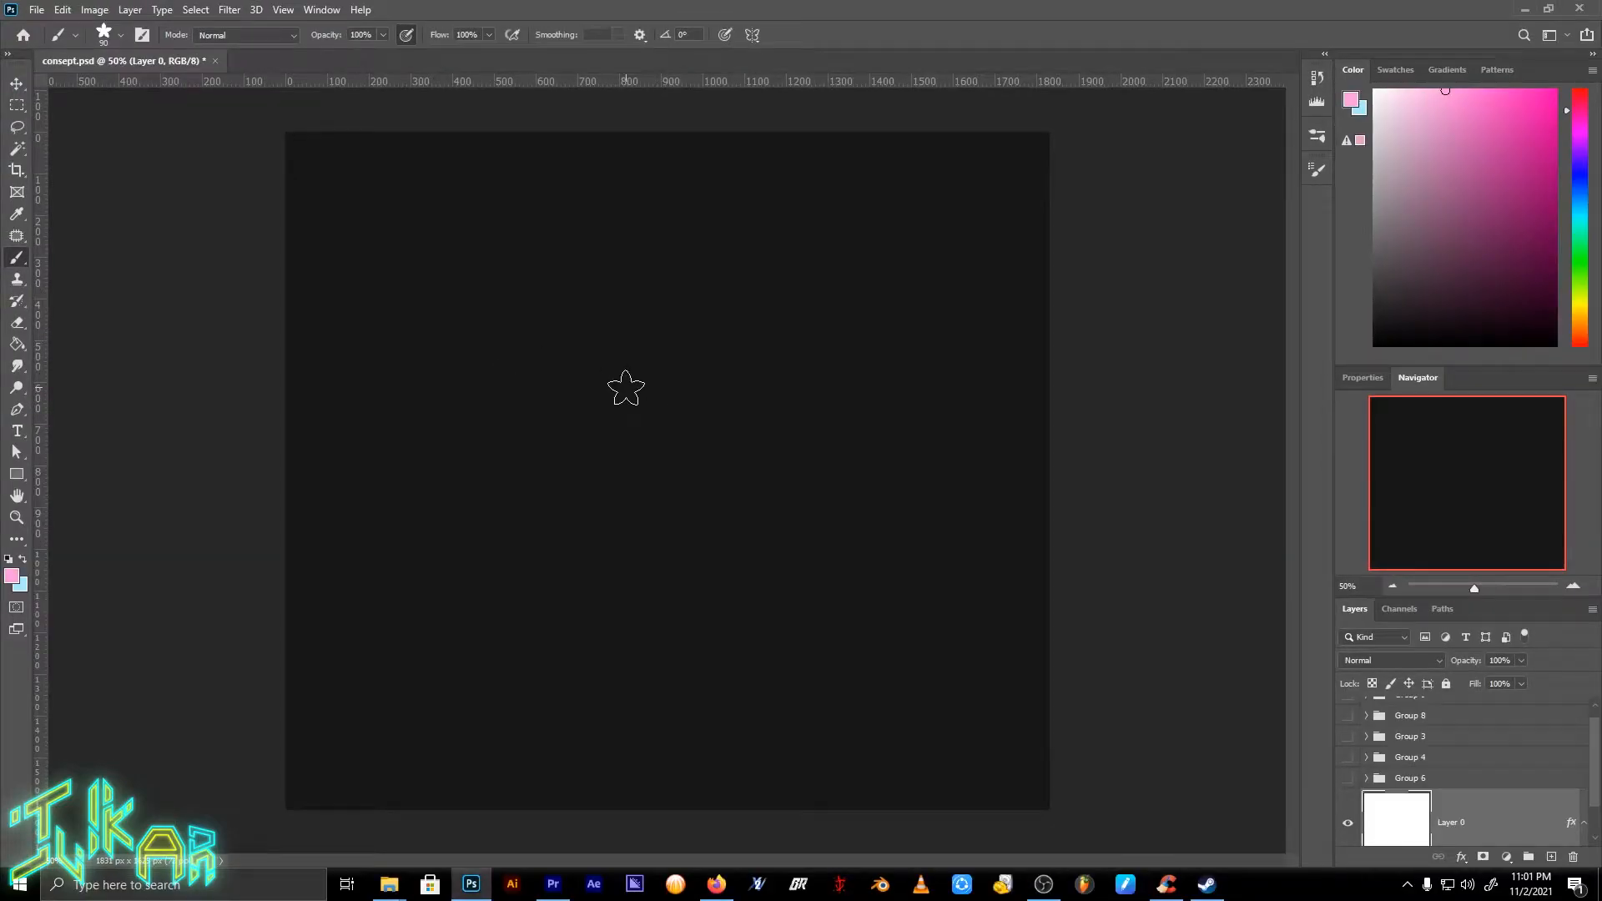
Step: Choose the Hard Round Pressure Size brush from the General Brushes group
right_click(616, 383)
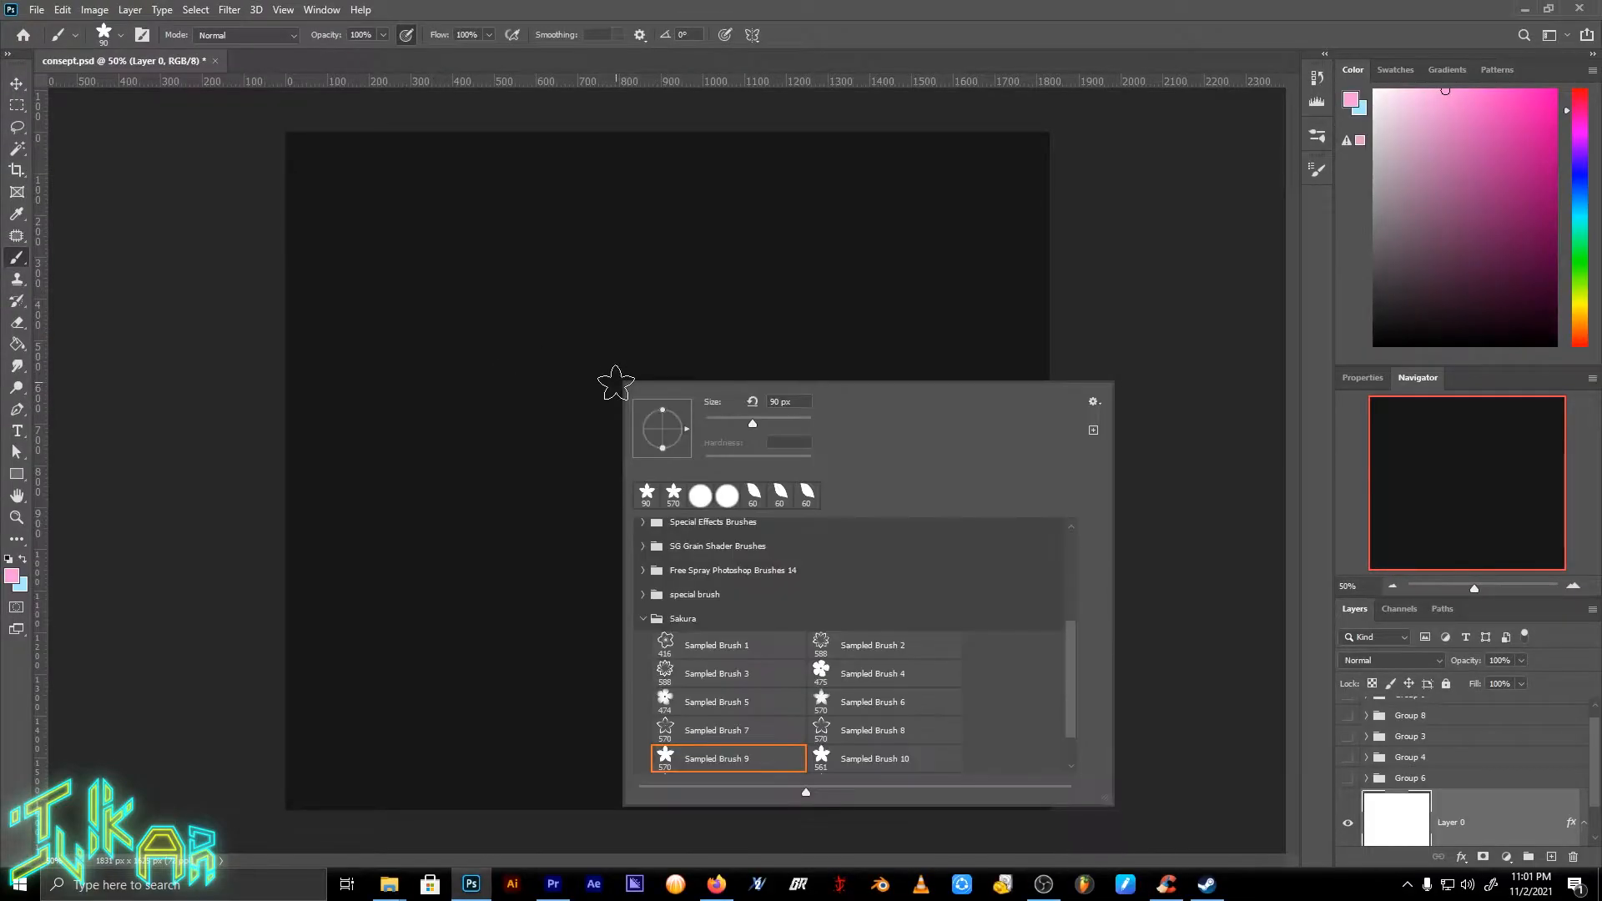
scroll(768, 696, up, 10)
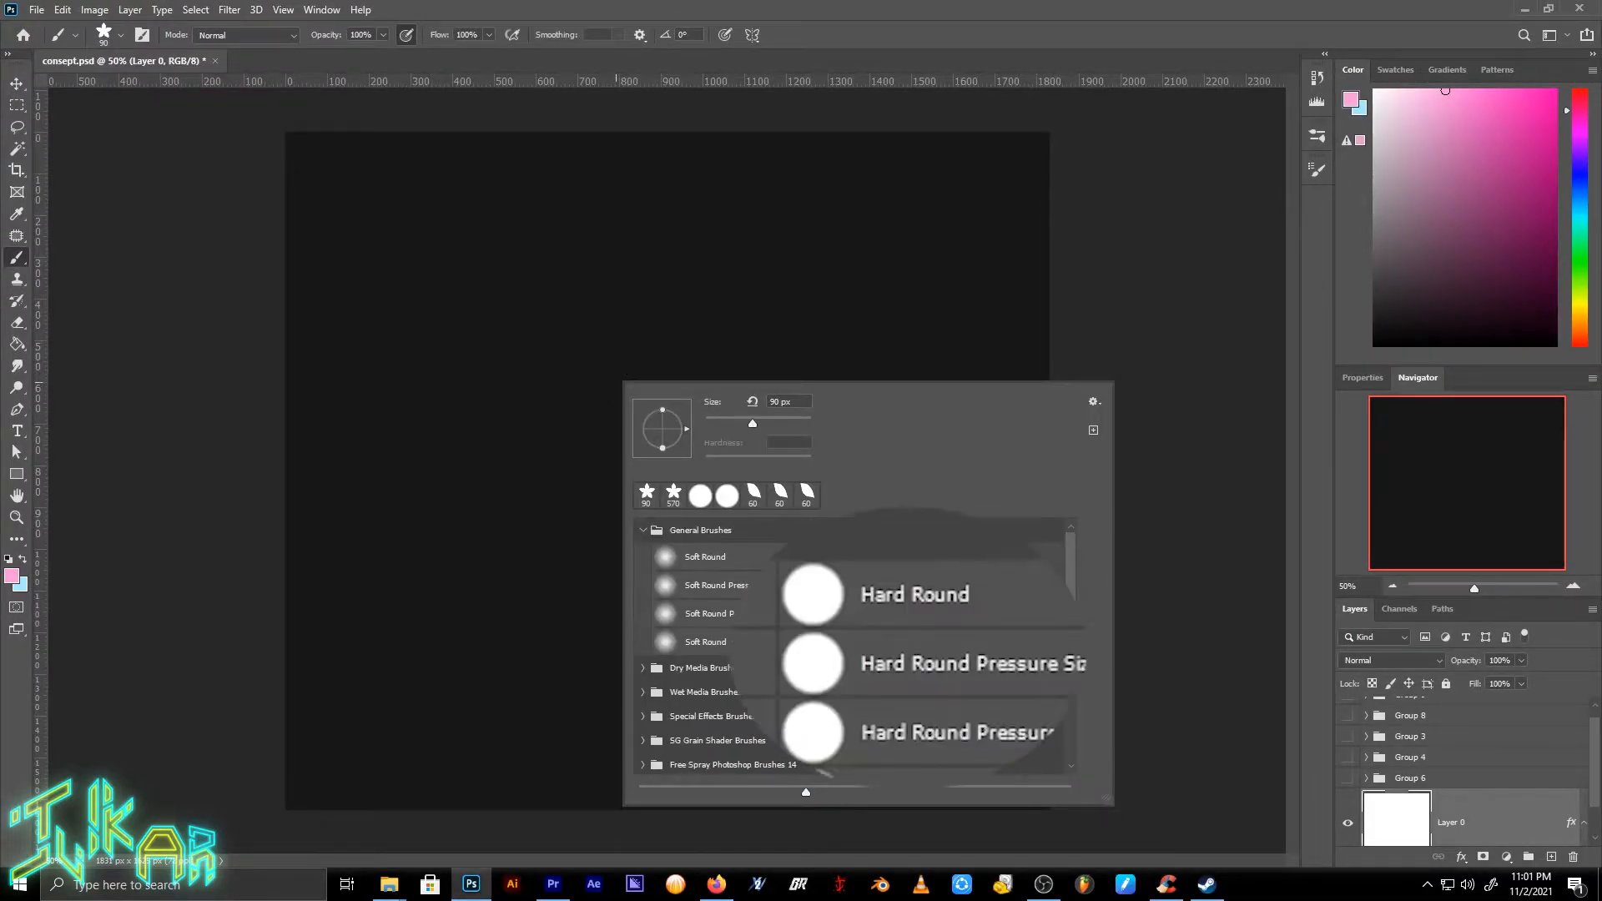
click(936, 608)
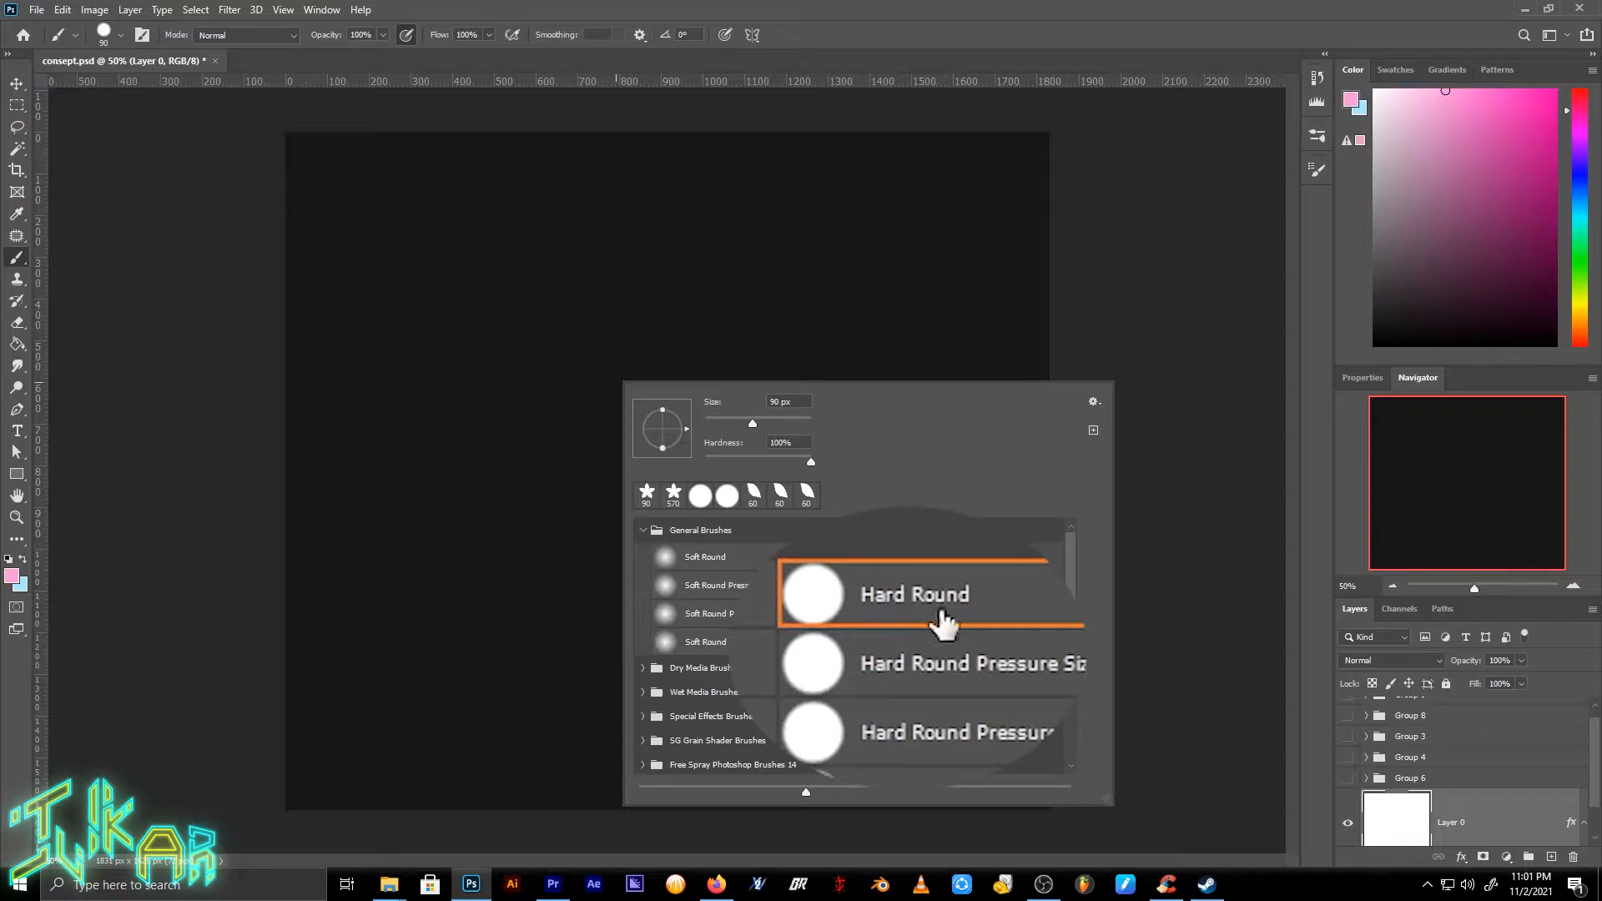
click(987, 697)
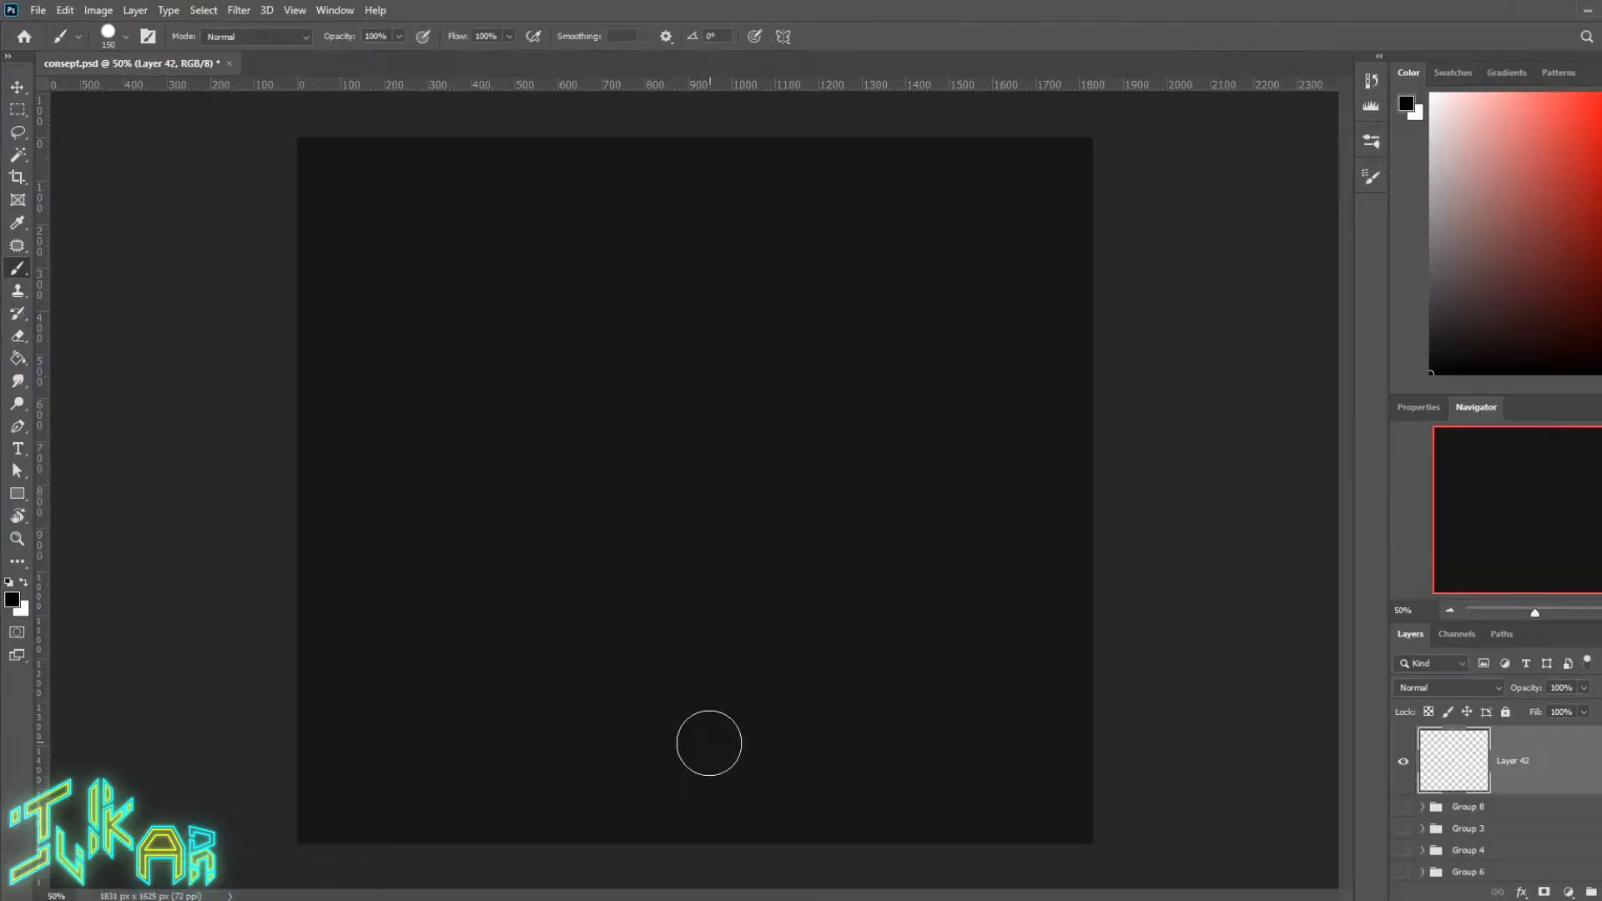
Step: Paint a black test trunk stroke, undo it, and switch the painting colour to white
mouse_move(697, 846)
mouse_down()
mouse_move(676, 847)
mouse_move(765, 594)
mouse_up()
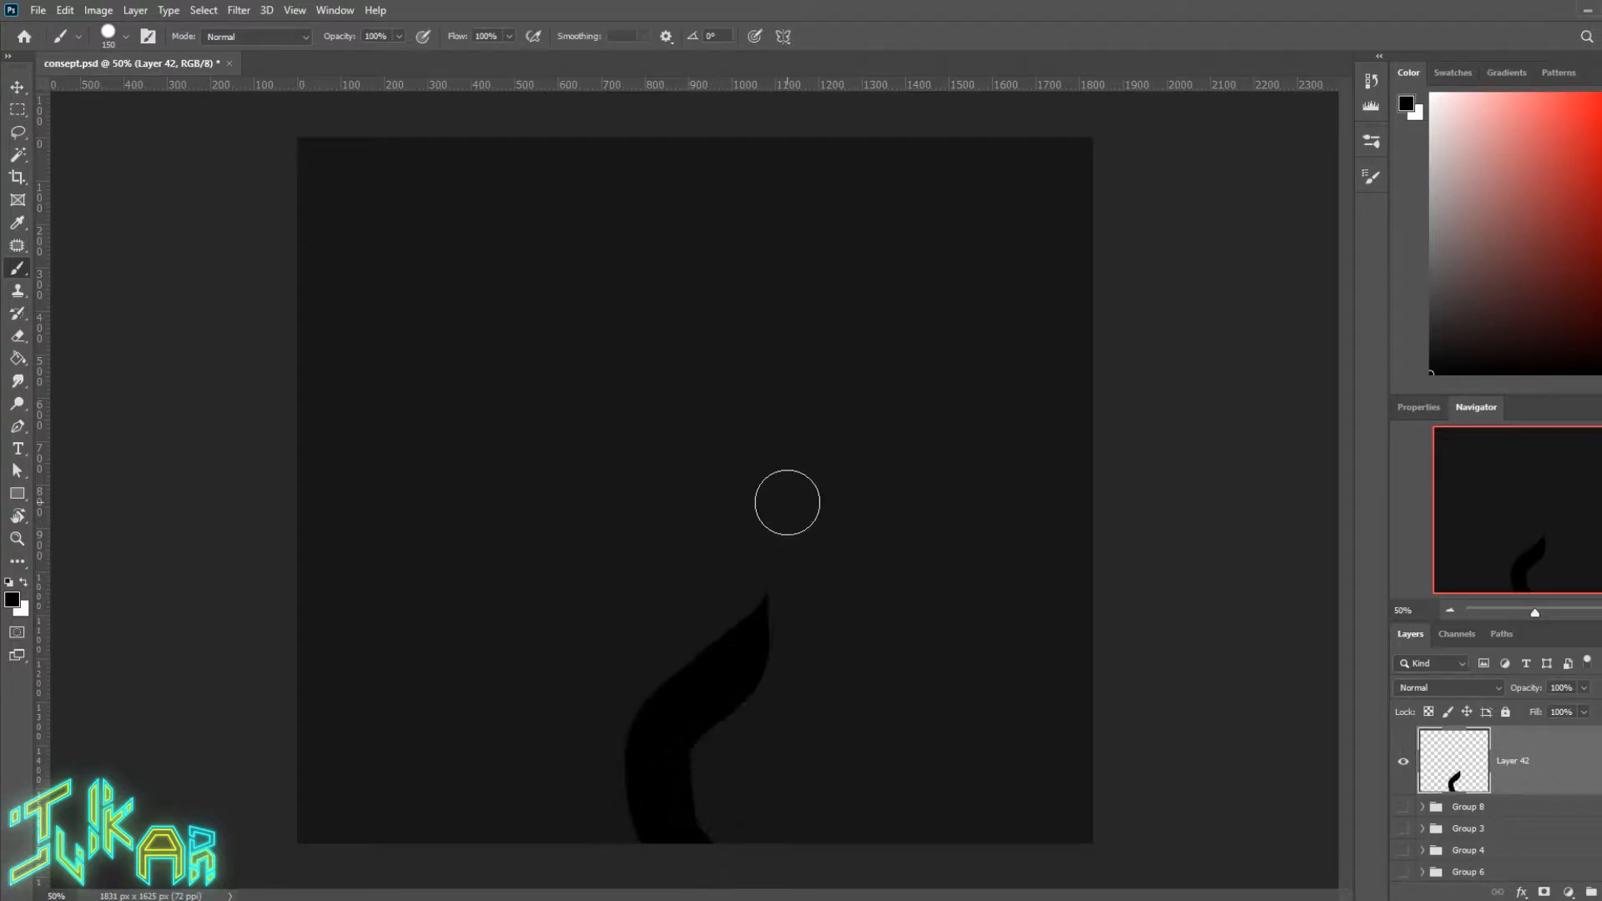
key(ctrl+z)
key(x)
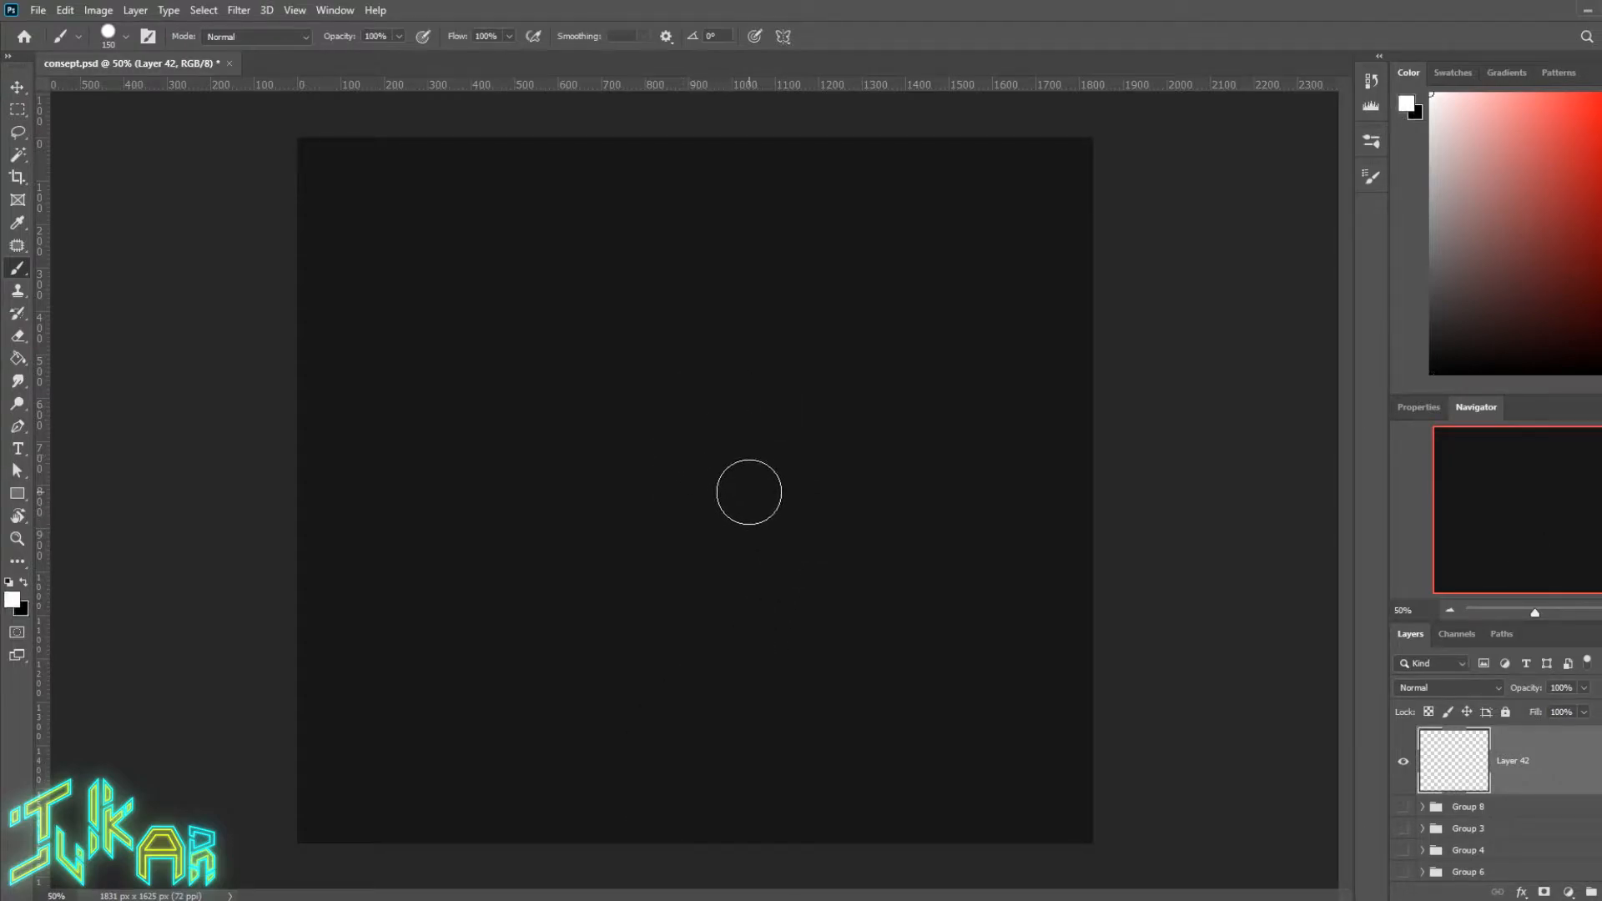
mouse_move(734, 457)
mouse_down()
mouse_move(740, 581)
mouse_move(709, 755)
mouse_up()
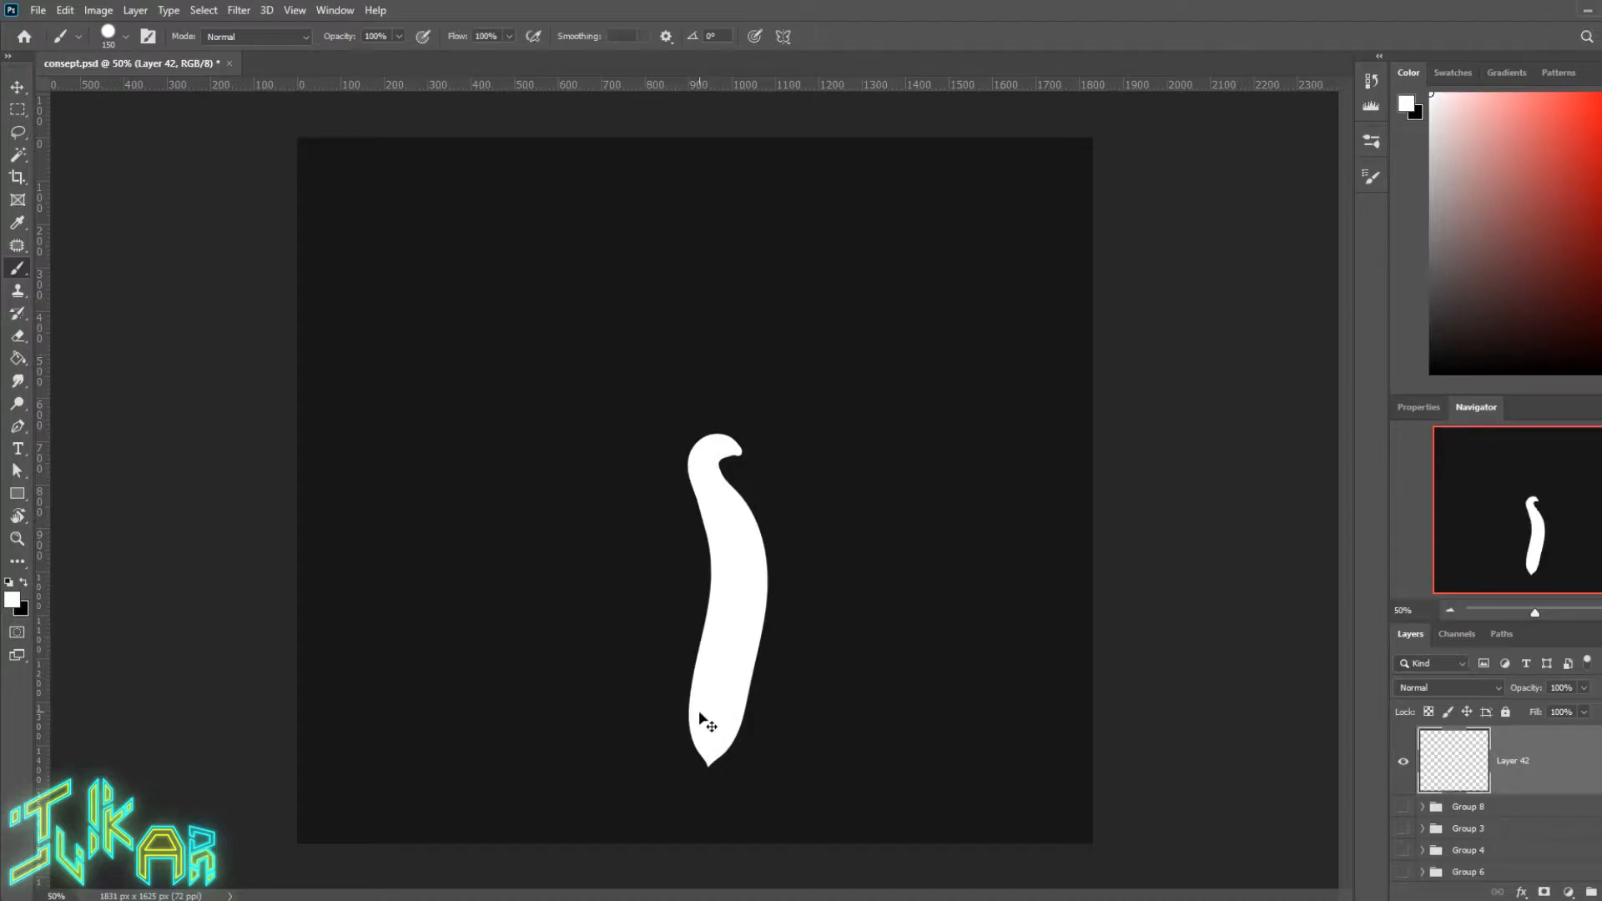
key(ctrl+z)
drag(679, 862, 692, 519)
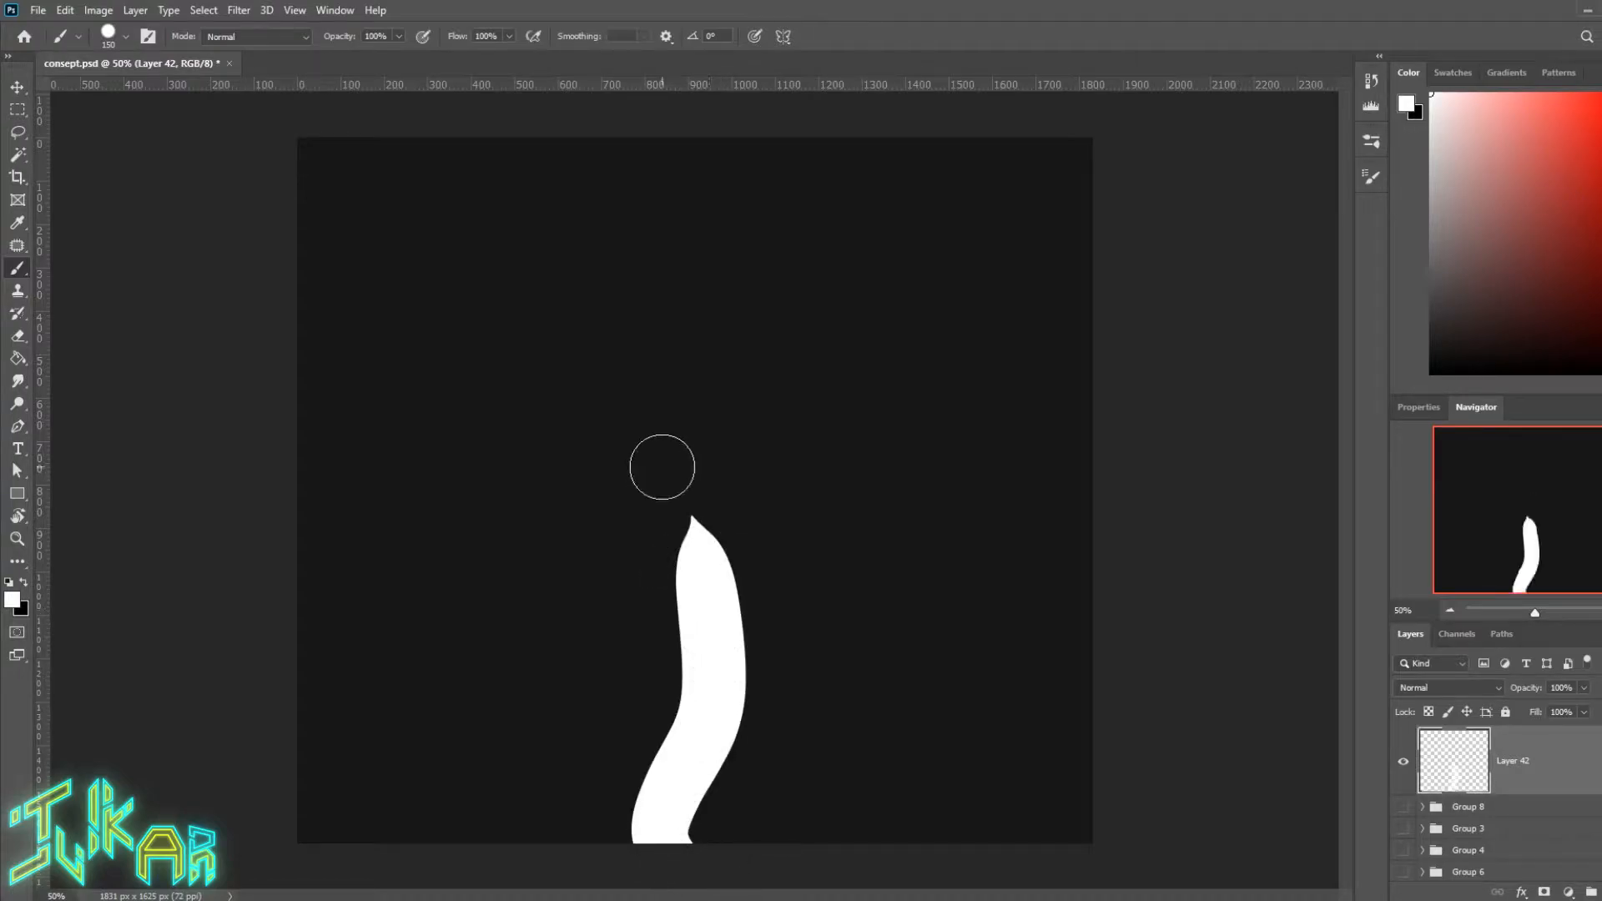
key(ctrl+z)
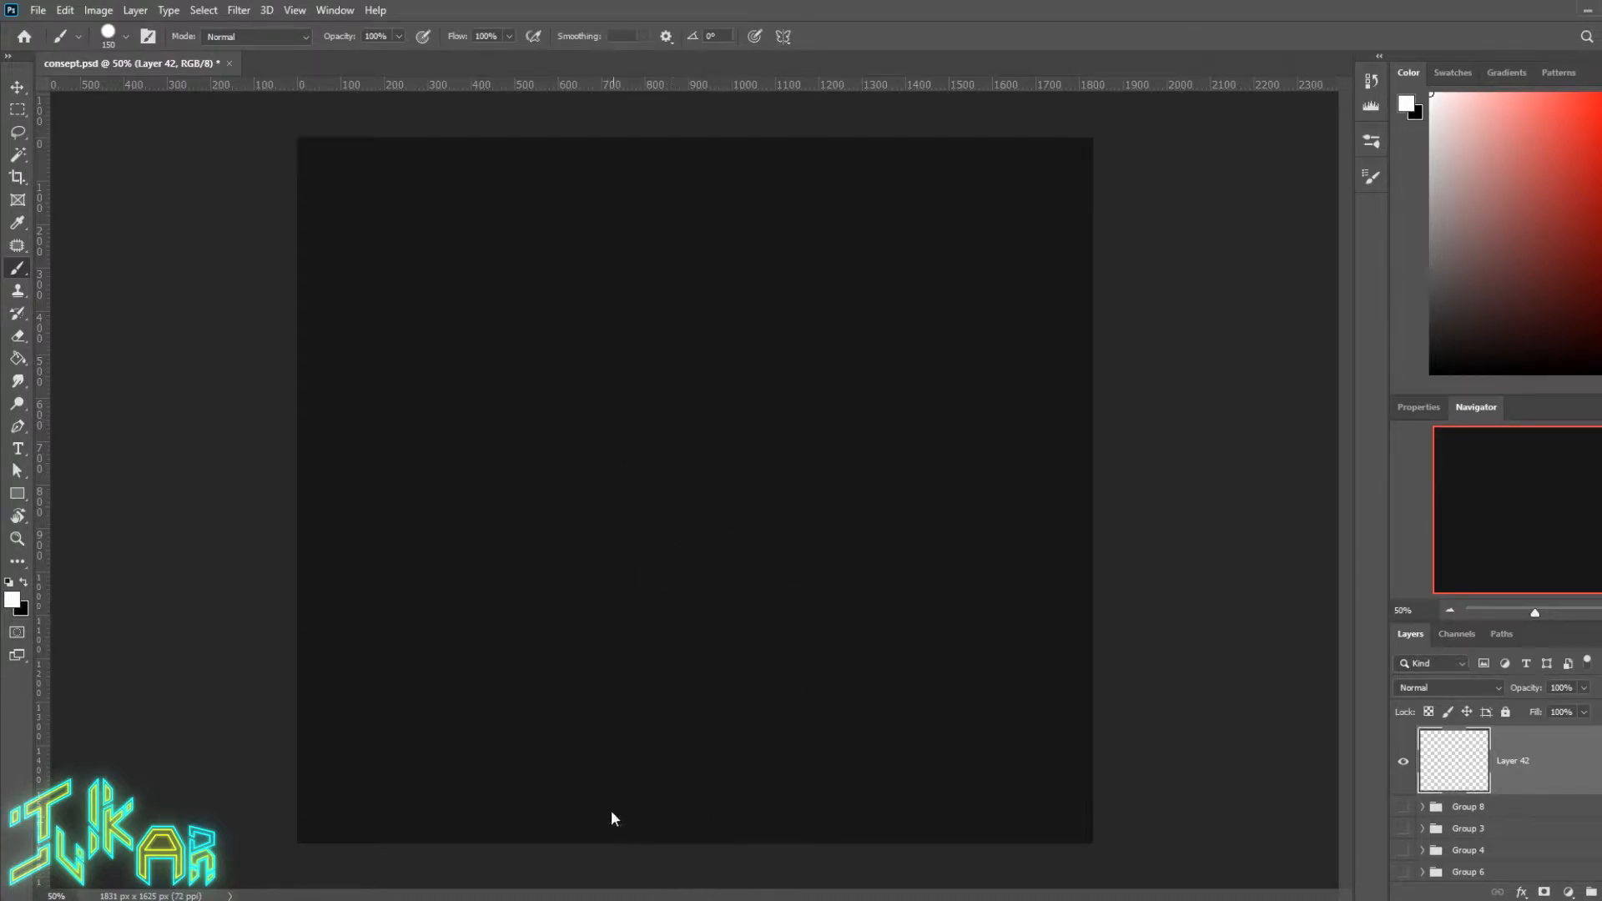
mouse_move(704, 851)
mouse_down()
mouse_move(638, 778)
mouse_move(766, 499)
mouse_up()
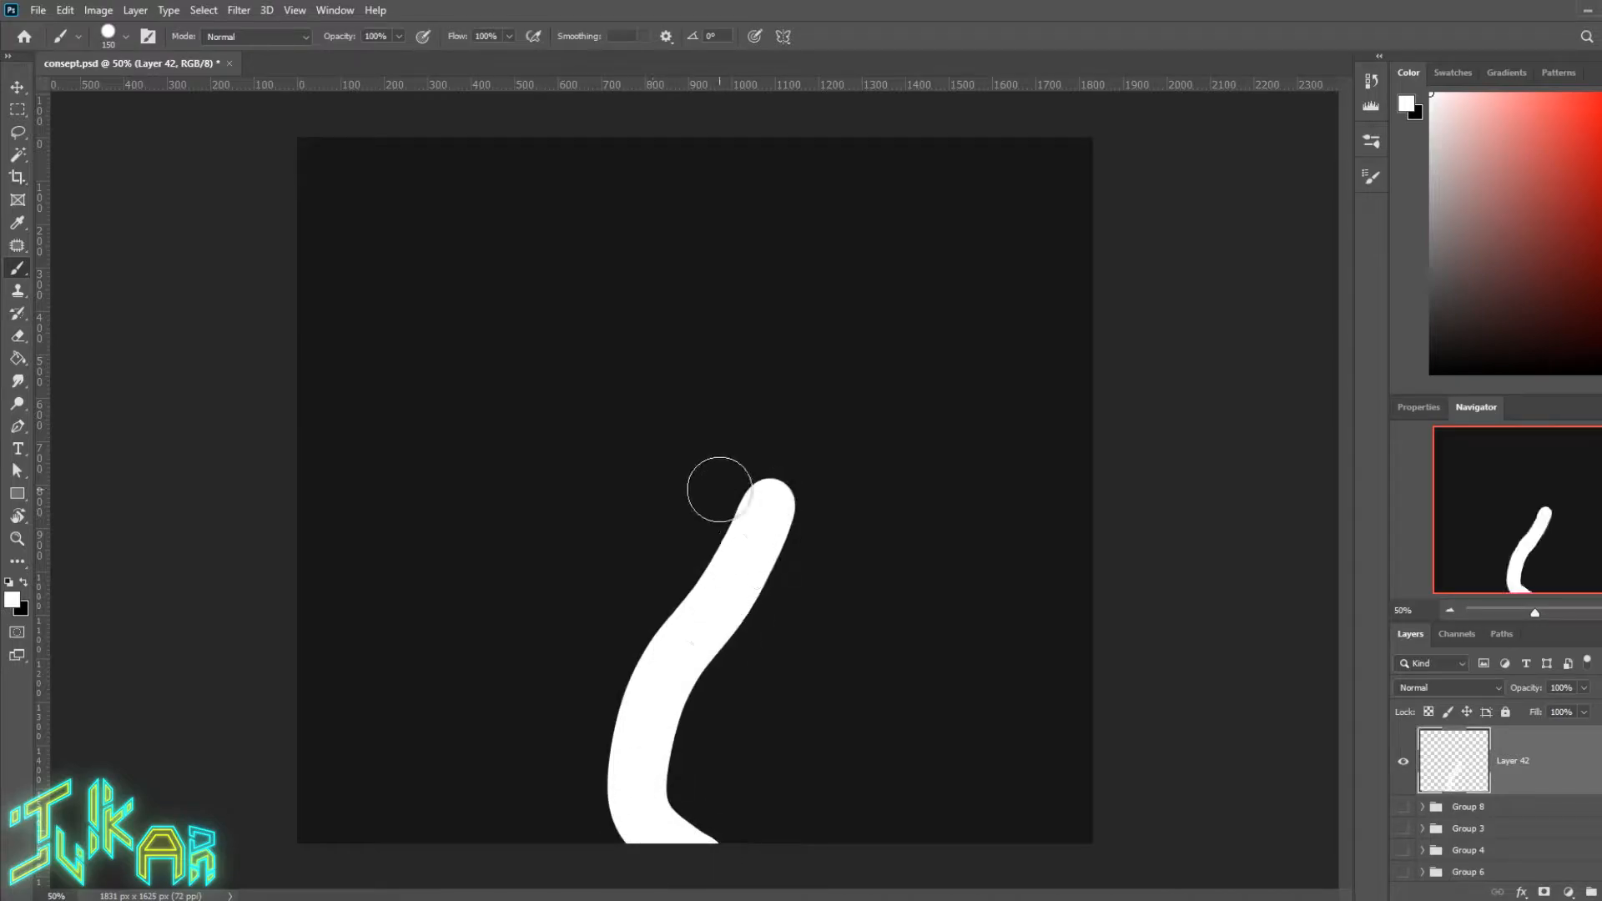
key(ctrl+z)
drag(789, 800, 643, 421)
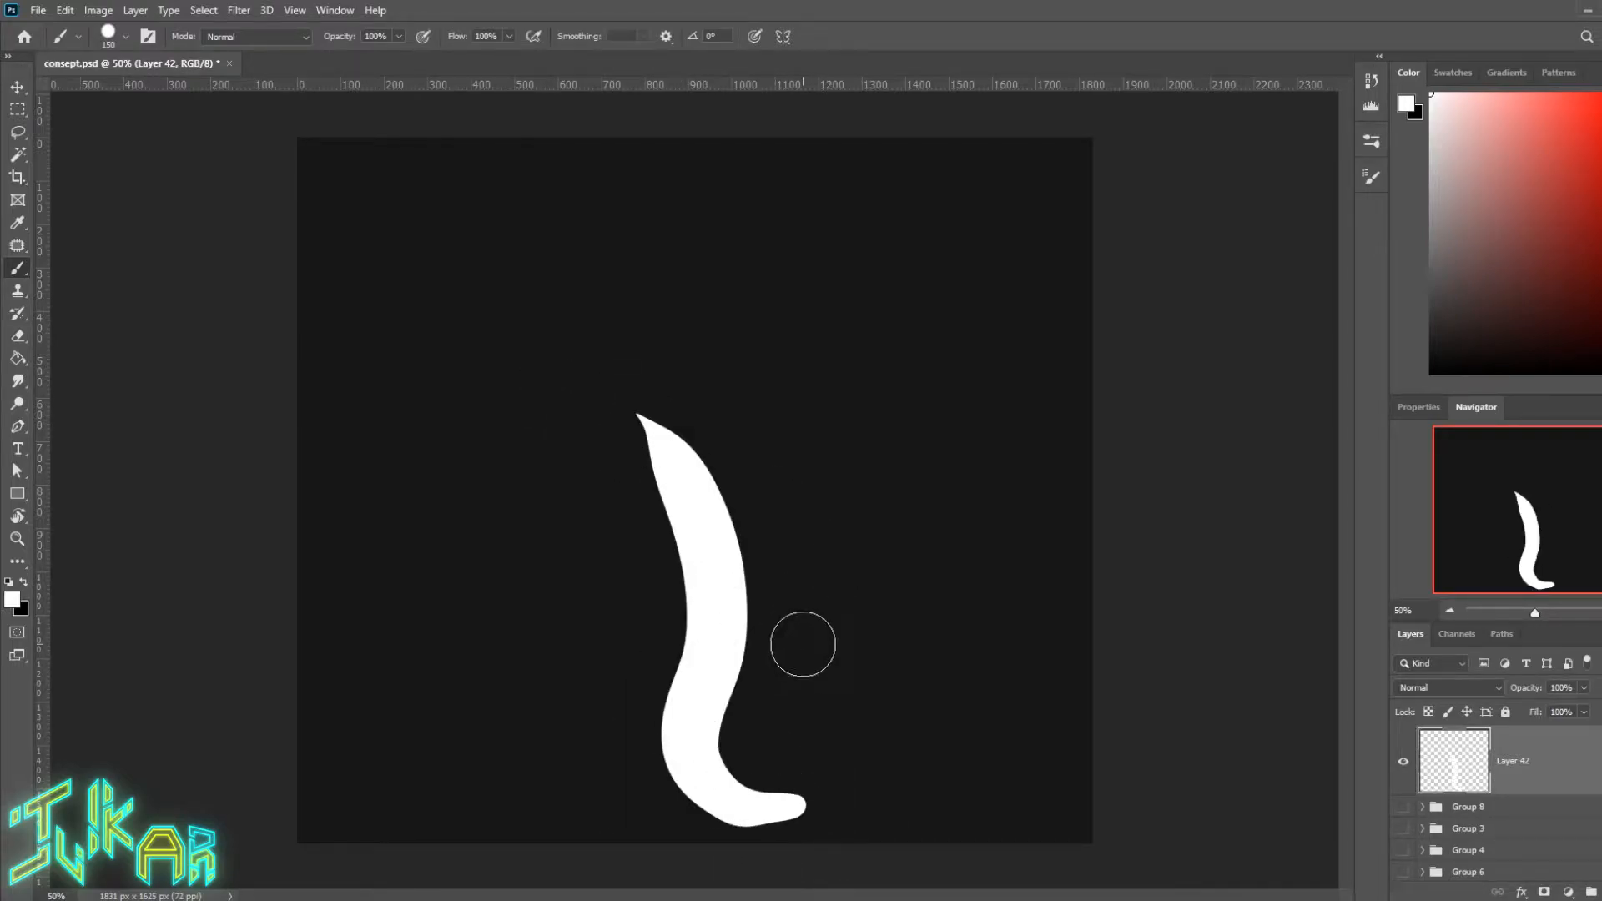
key(ctrl+z)
mouse_move(763, 405)
mouse_down()
mouse_move(740, 397)
mouse_move(780, 843)
mouse_up()
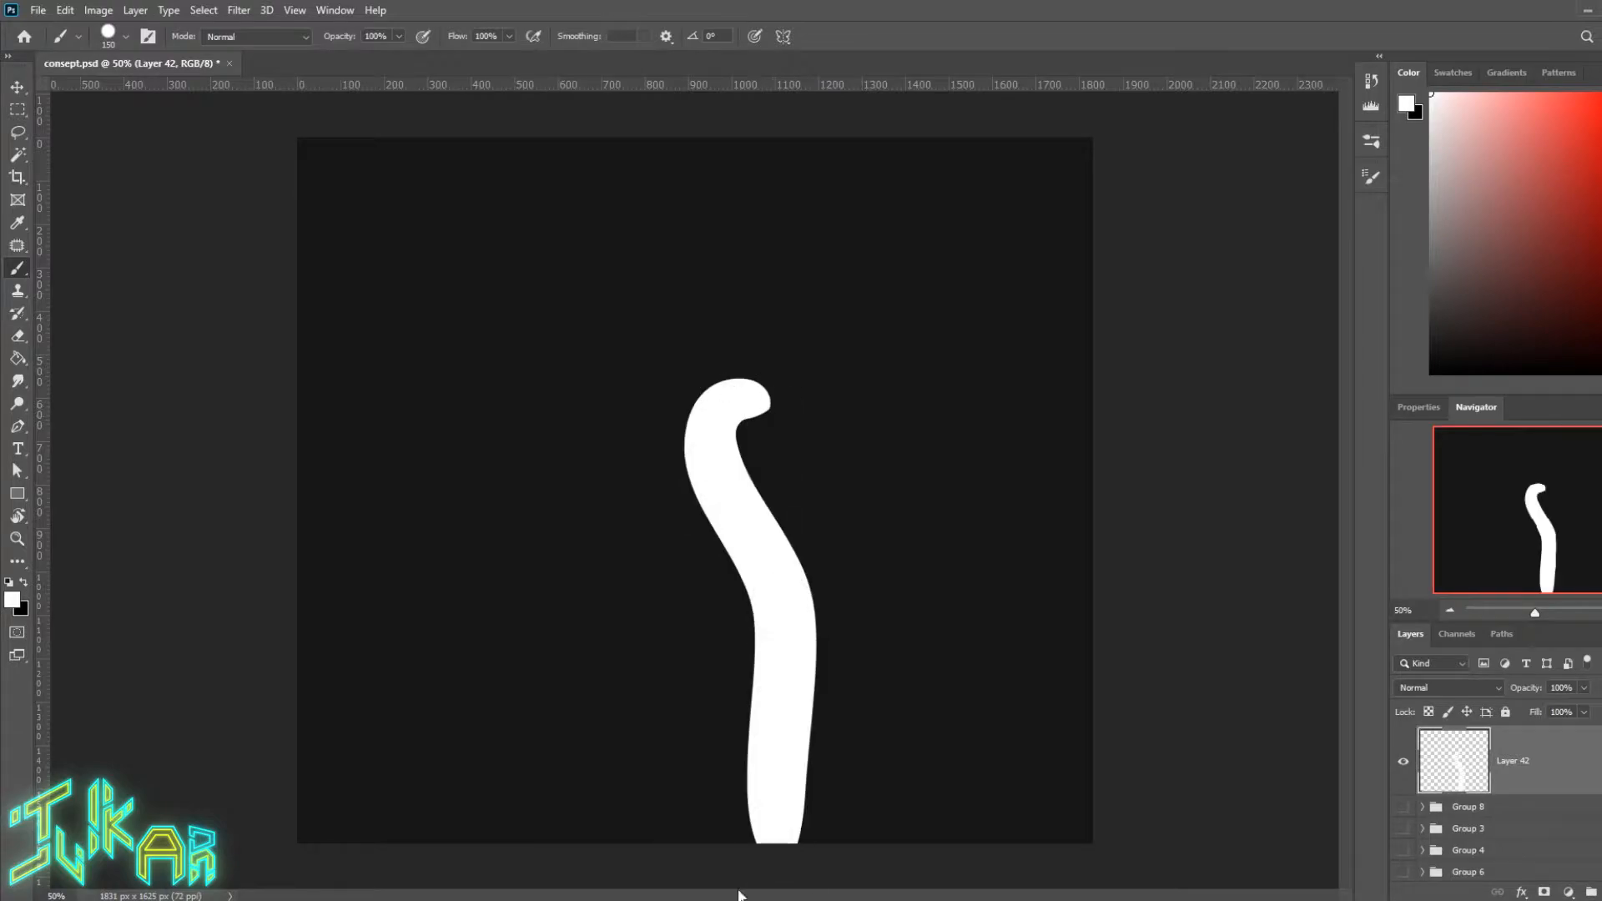
key(ctrl+z)
mouse_move(797, 380)
mouse_down()
mouse_move(715, 418)
mouse_move(682, 813)
mouse_up()
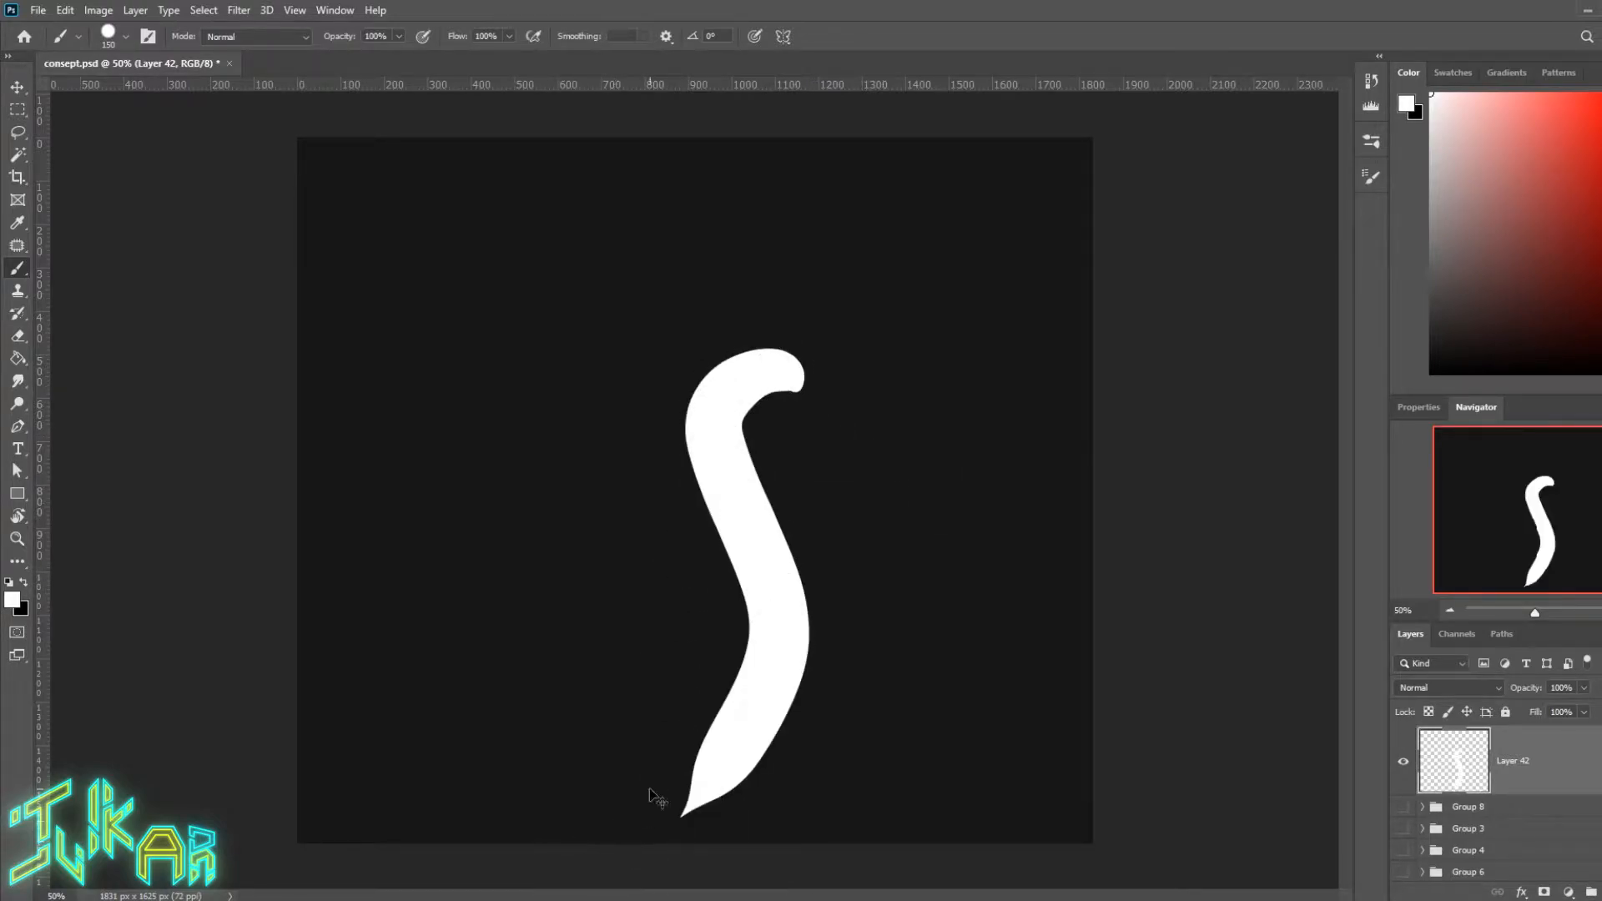
key(ctrl+z)
Step: Reduce the brush to 100 px and paint a white S-curved trunk hooked at its tip and reaching the canvas's lower edge
key(bracketleft)
key(bracketleft)
drag(782, 439, 755, 845)
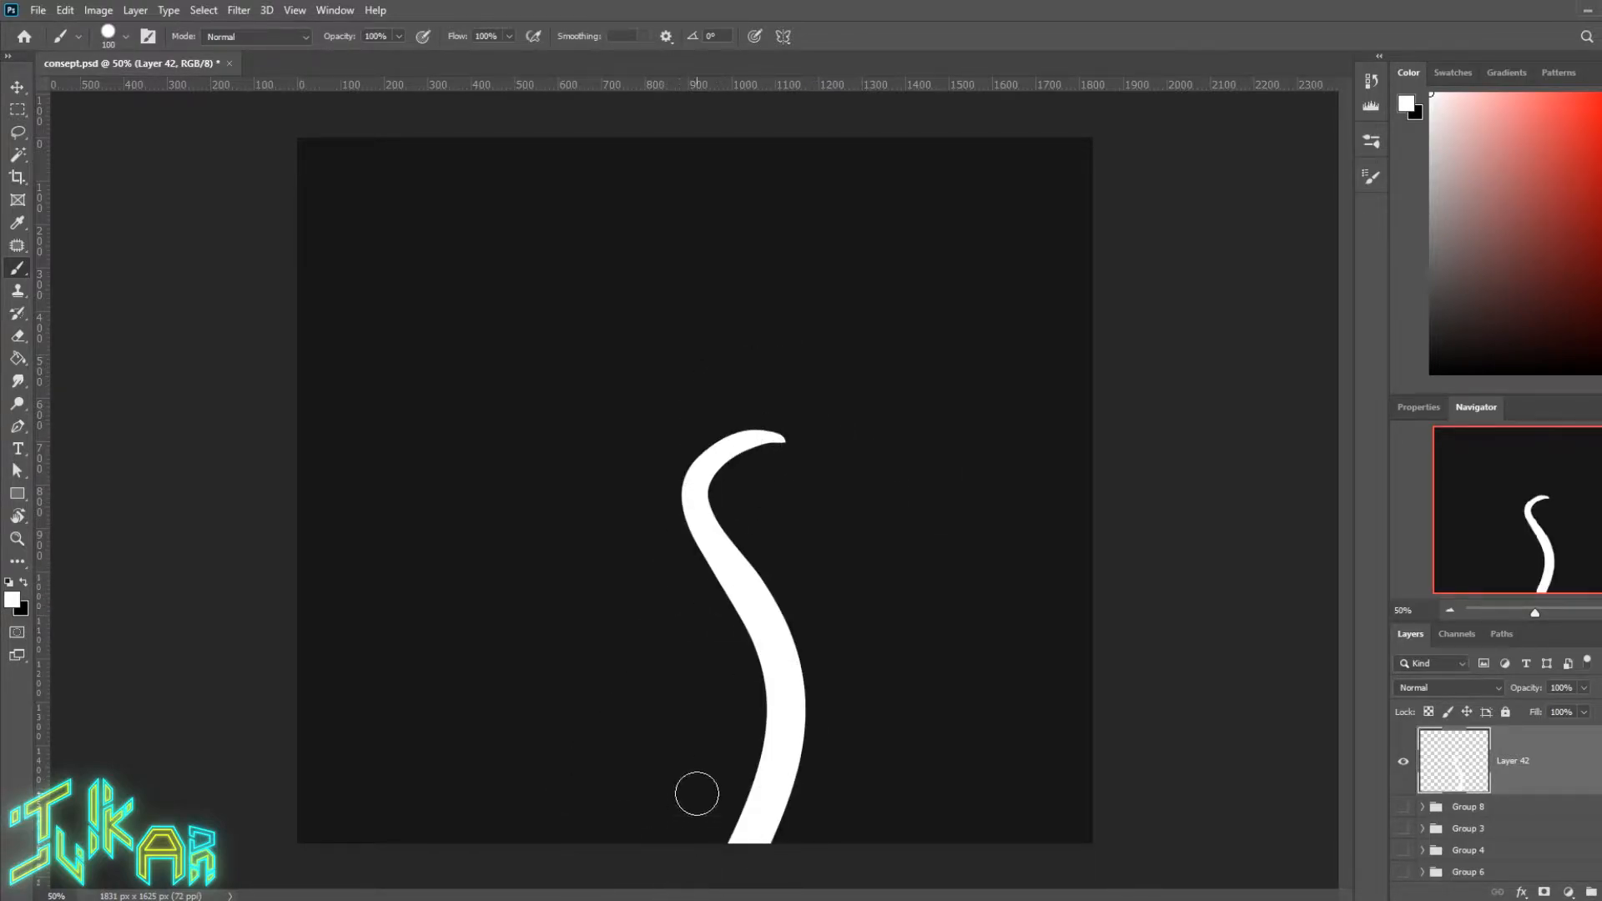
key(e)
drag(691, 531, 711, 544)
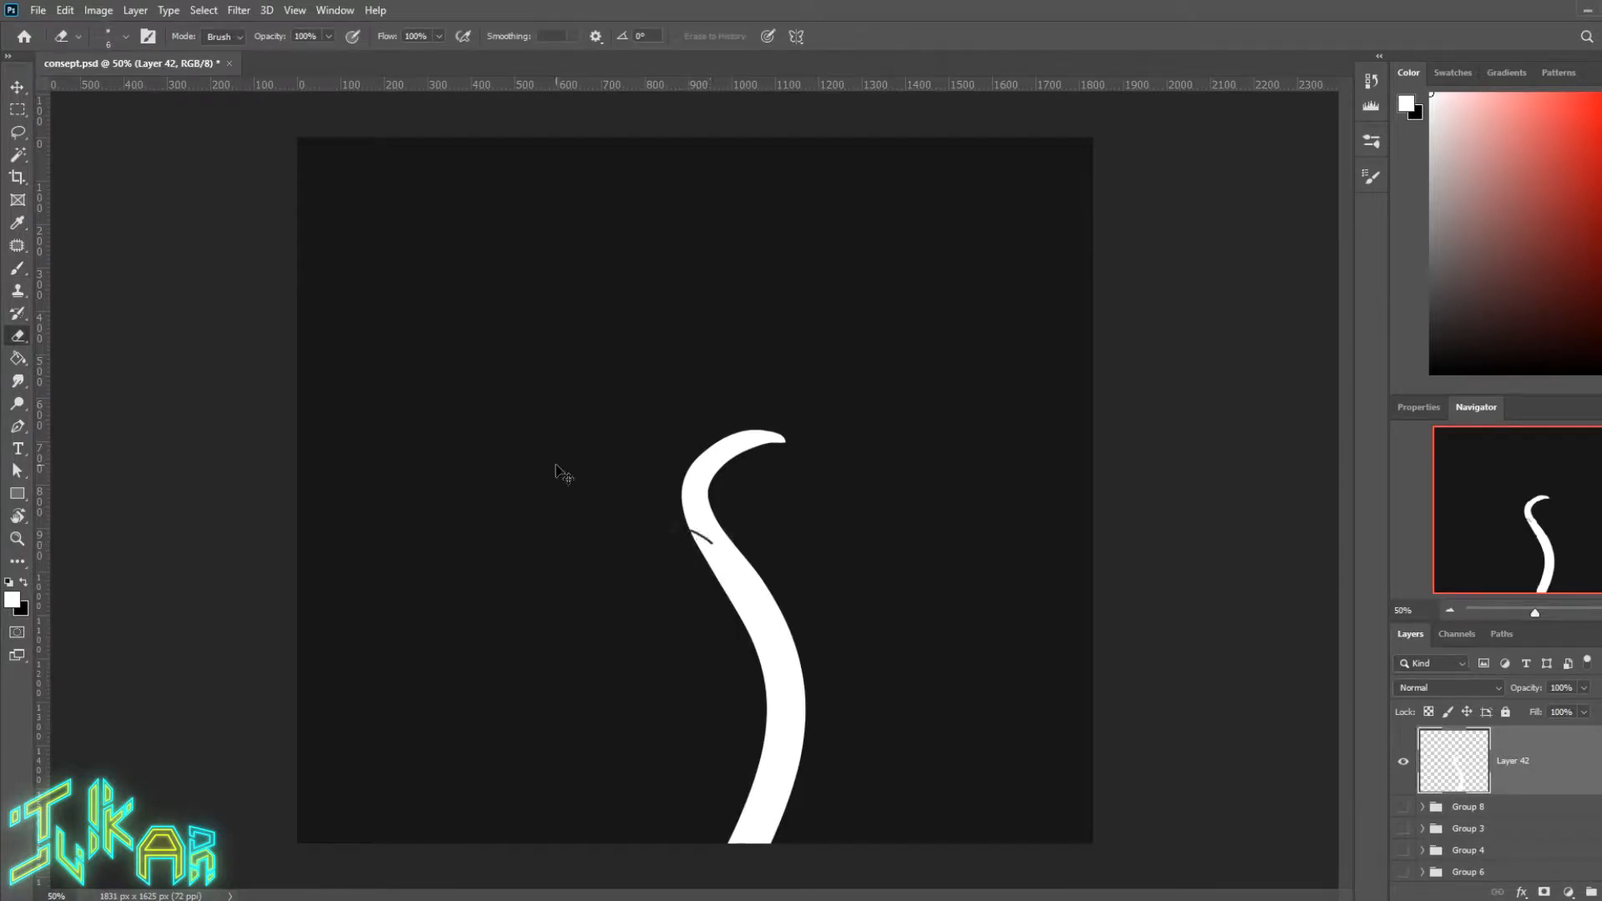
key(ctrl+z)
key(b)
Step: Reduce the brush to 60 px and paint three curved main branches off the upper trunk, to its right, left and upward
key(bracketleft)
key(bracketleft)
key(bracketleft)
key(bracketleft)
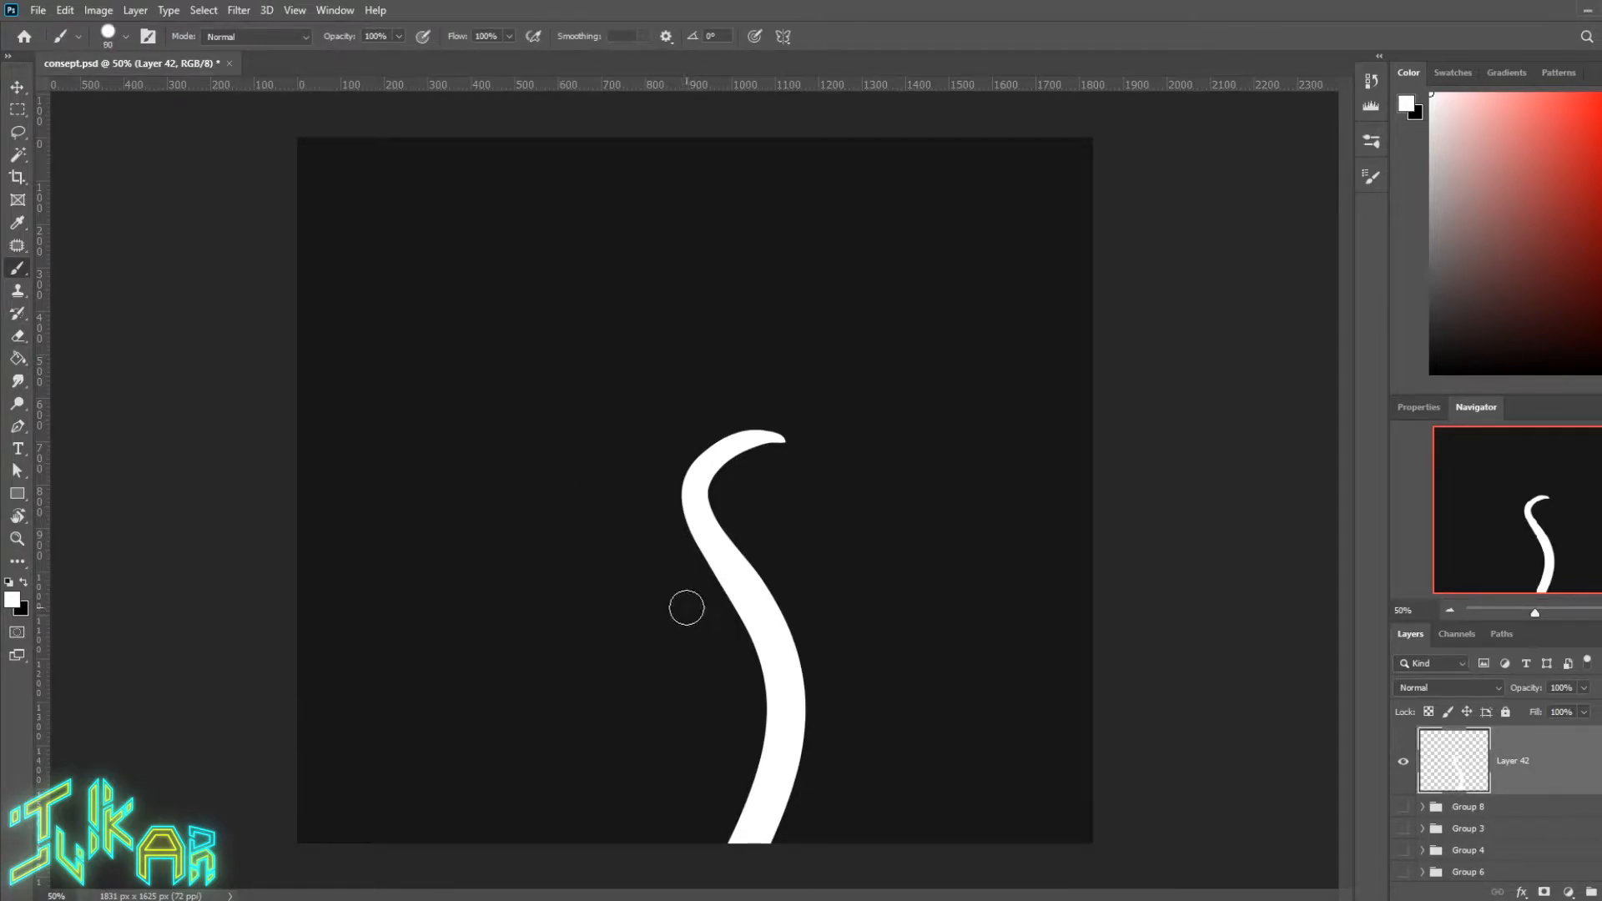
drag(756, 599, 850, 441)
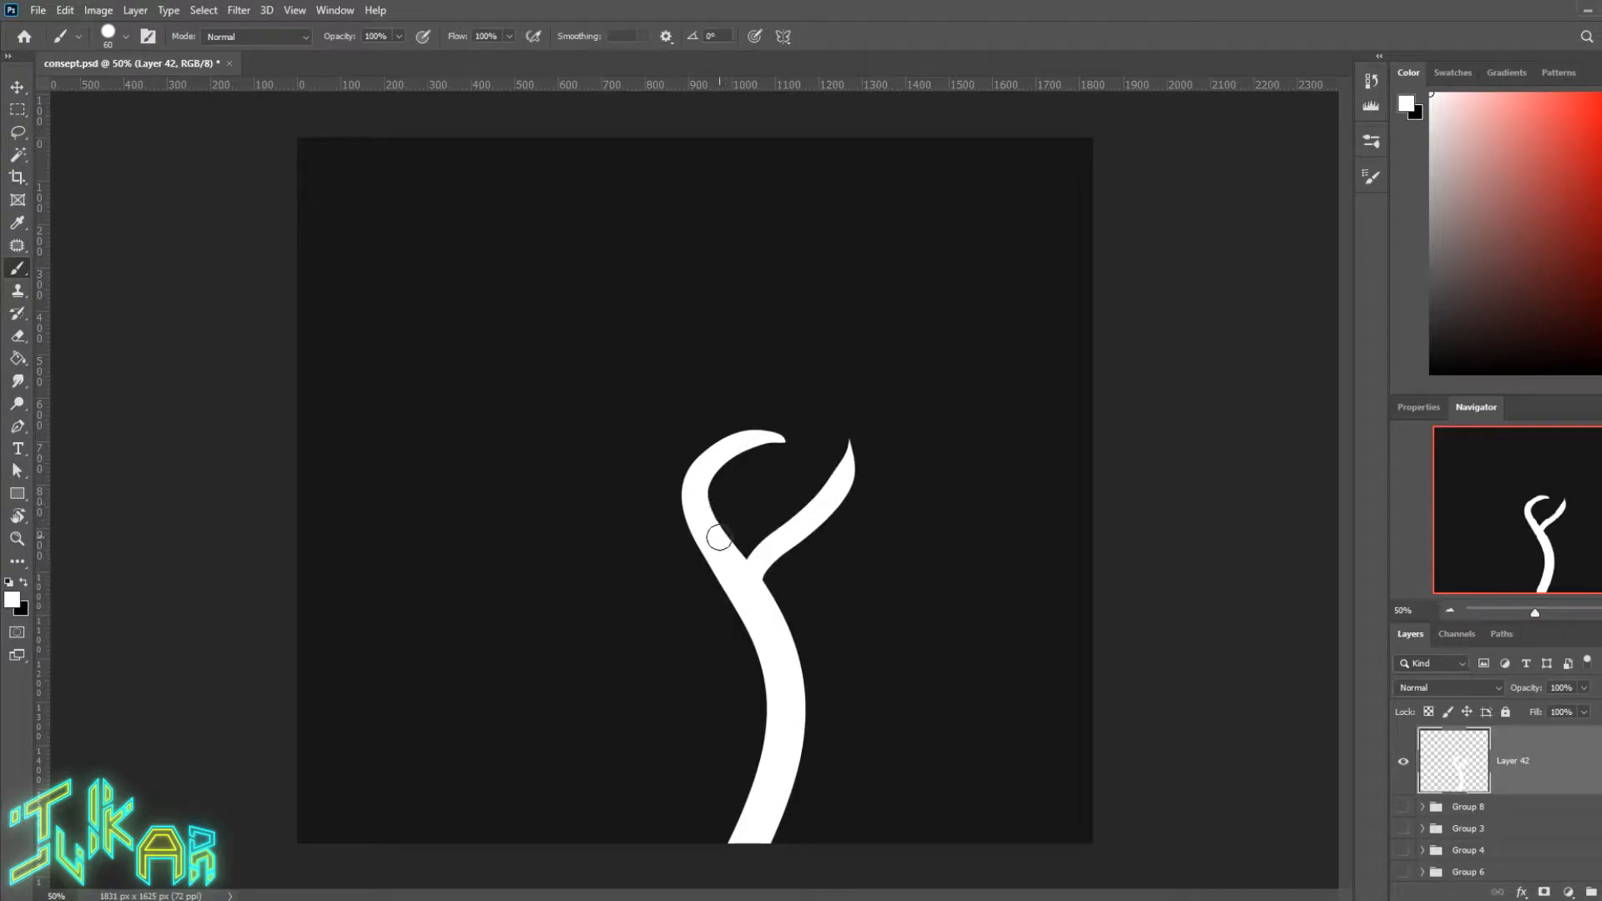
mouse_move(697, 524)
mouse_down()
mouse_move(576, 466)
mouse_move(560, 416)
mouse_up()
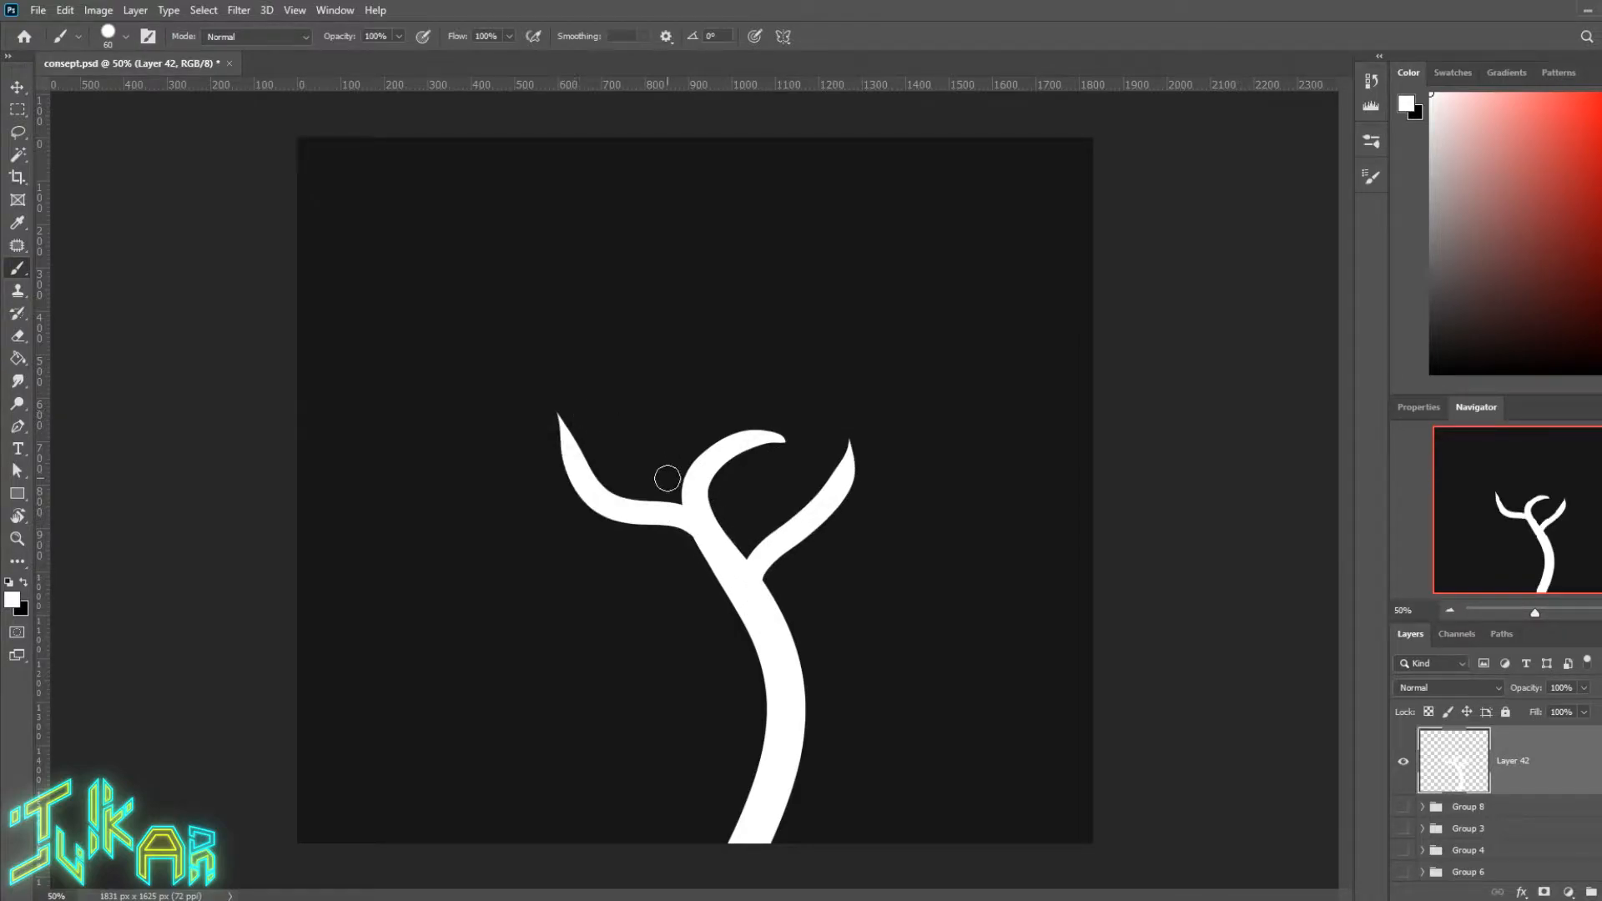
drag(687, 464, 647, 314)
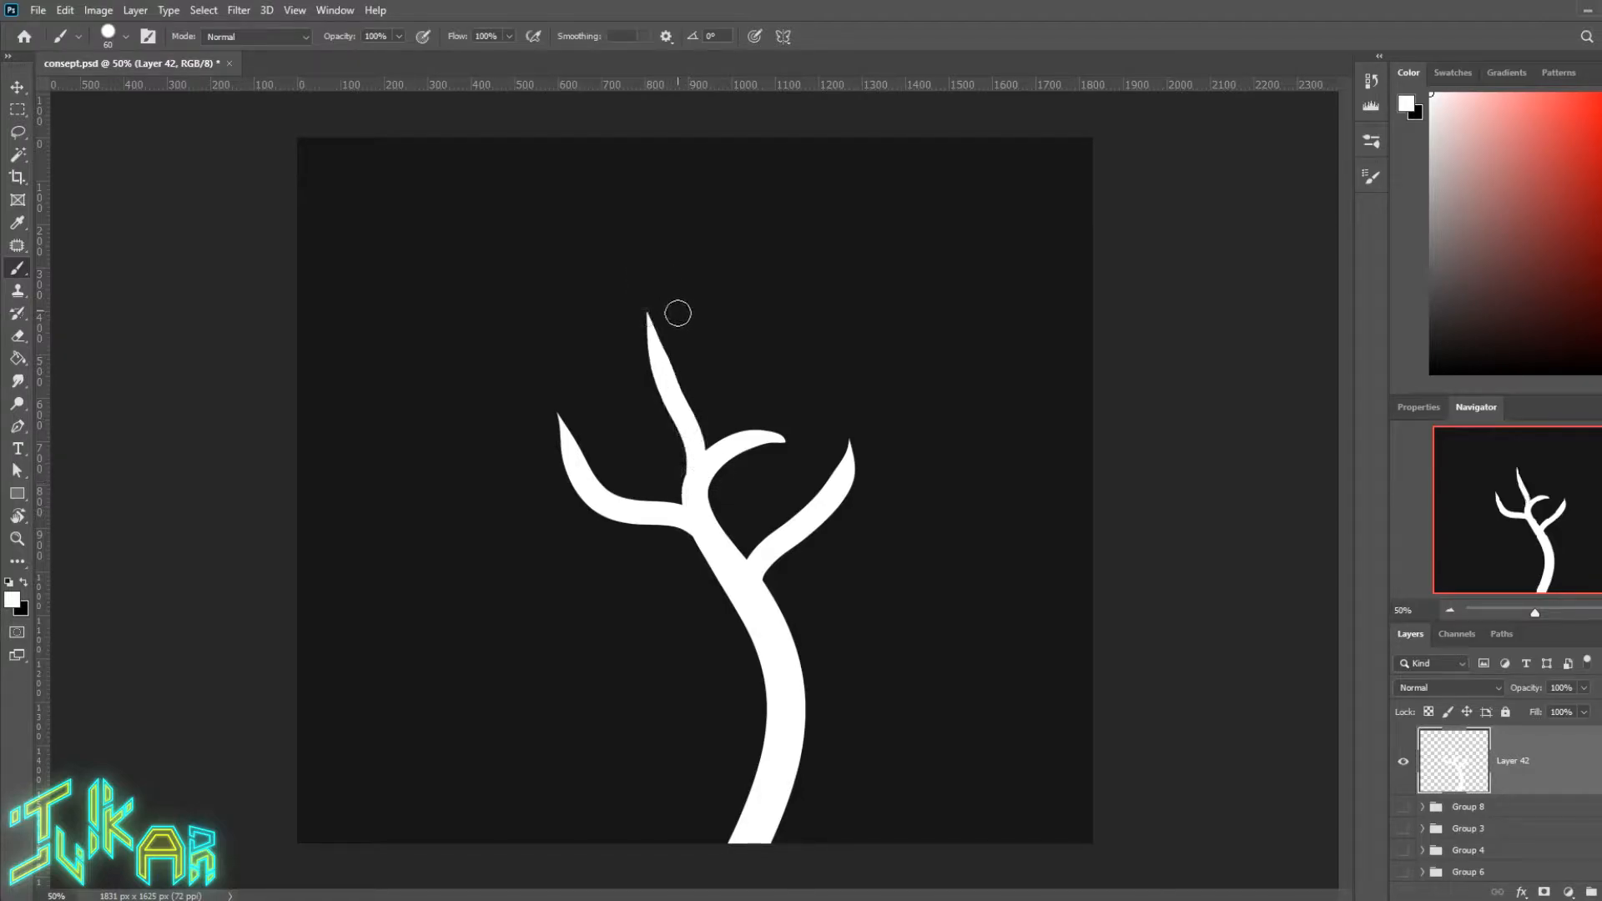
Step: Paint a lower curved branch on each side of the trunk, beneath the existing main branches
key(bracketleft)
drag(794, 643, 876, 538)
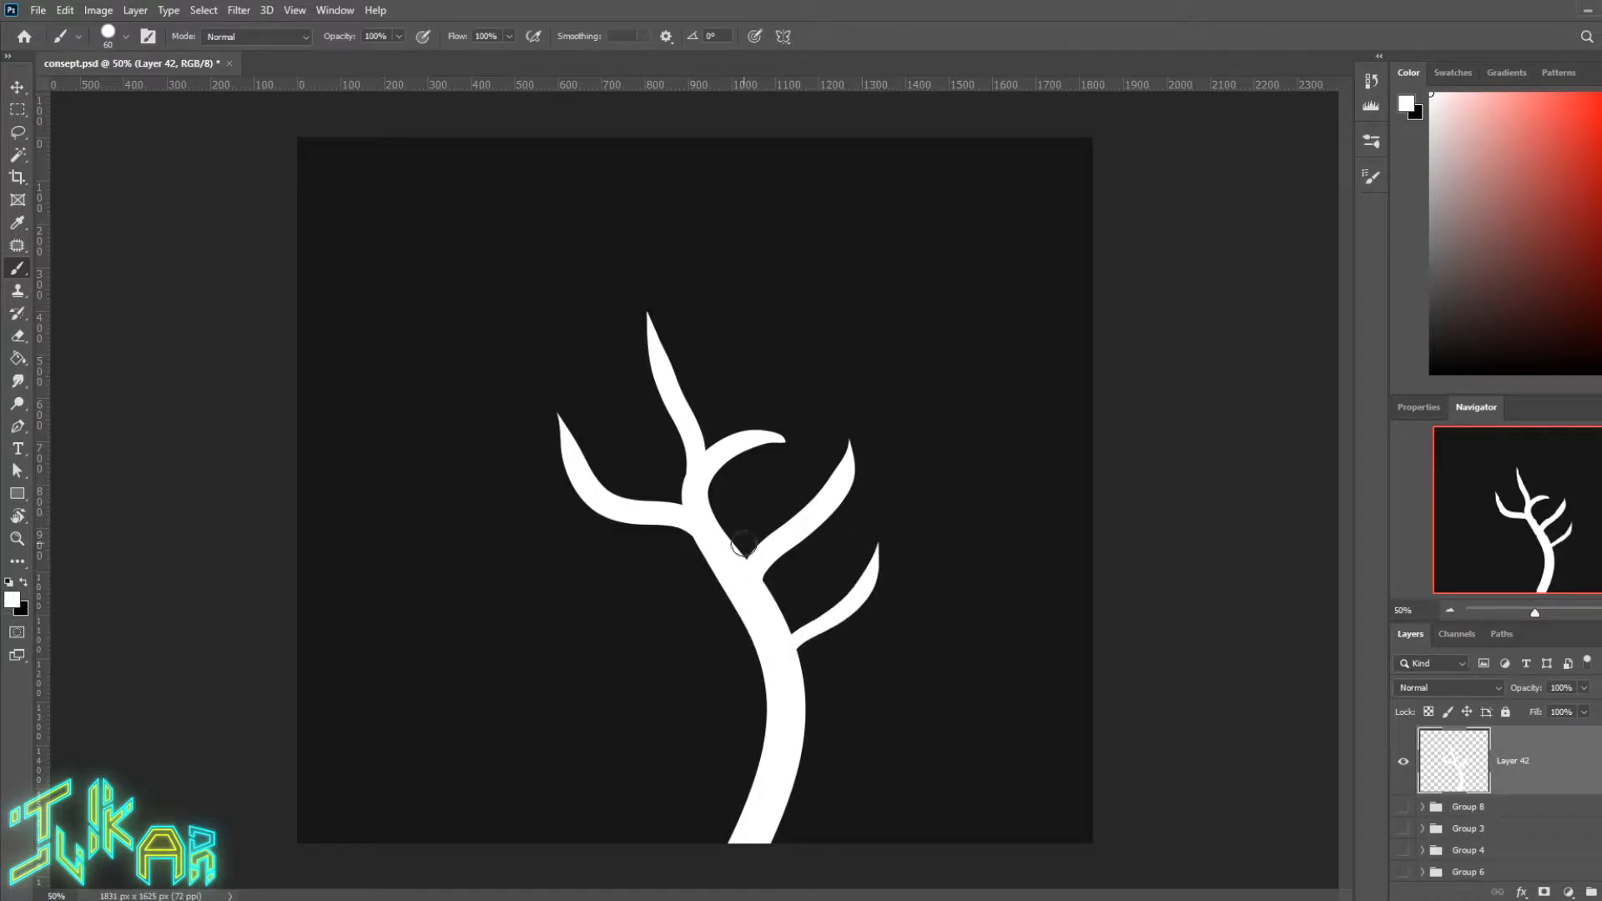
mouse_move(707, 552)
mouse_down()
mouse_move(637, 560)
mouse_move(557, 530)
mouse_up()
key(ctrl+z)
drag(749, 628, 584, 548)
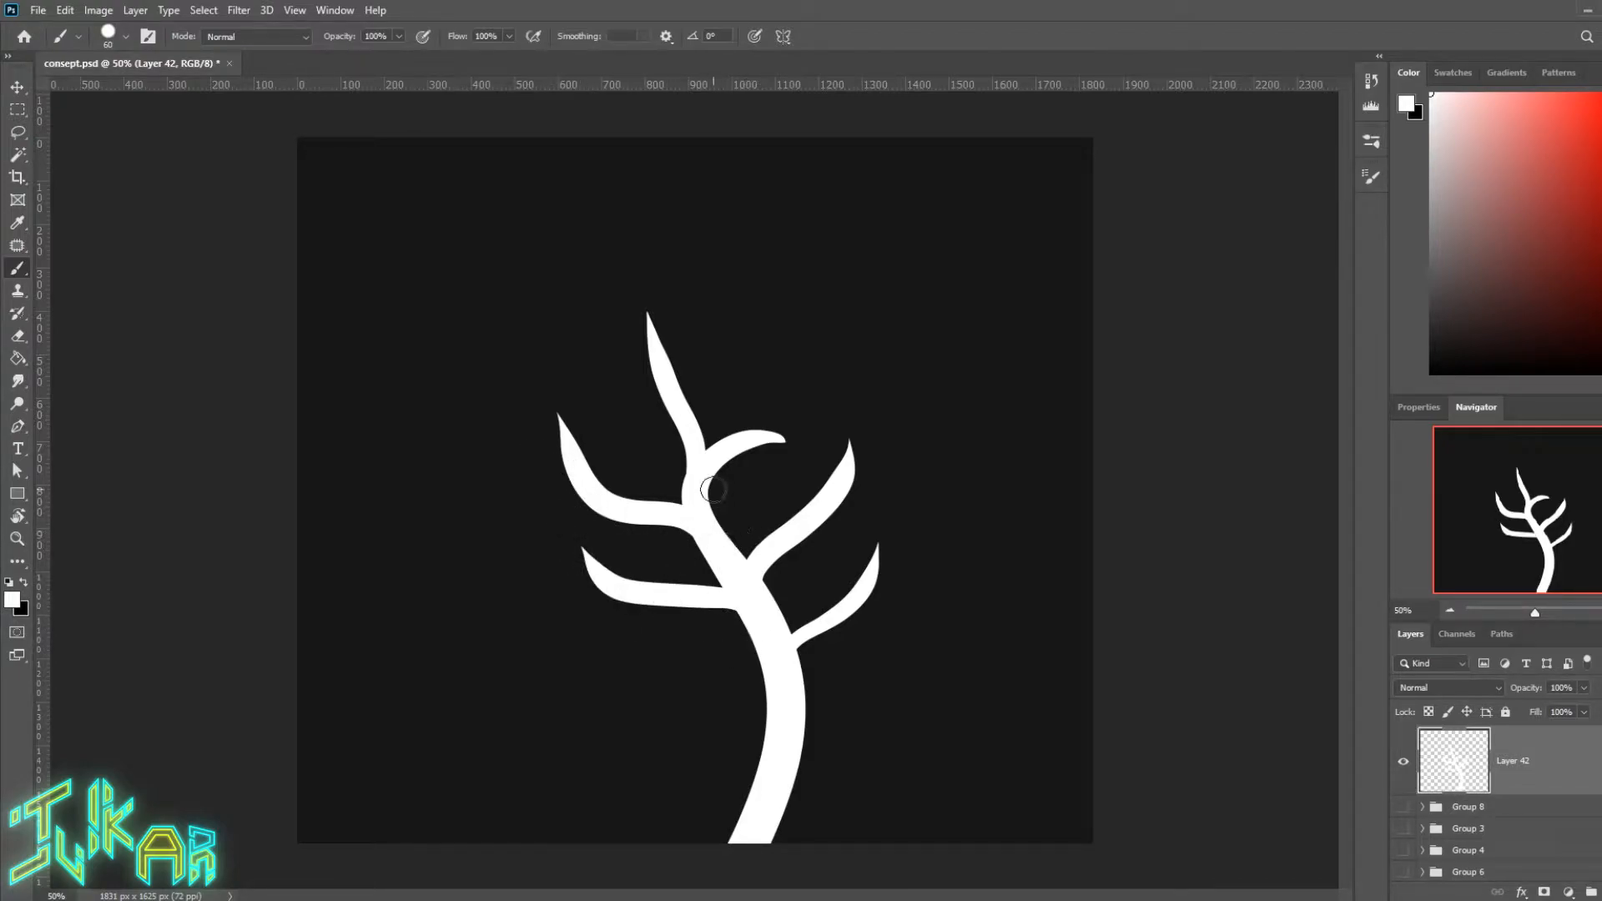
Step: Paint a branch curving up and right from the trunk's top fork, redoing the first attempt
mouse_move(706, 463)
mouse_down()
mouse_move(757, 401)
mouse_move(787, 302)
mouse_up()
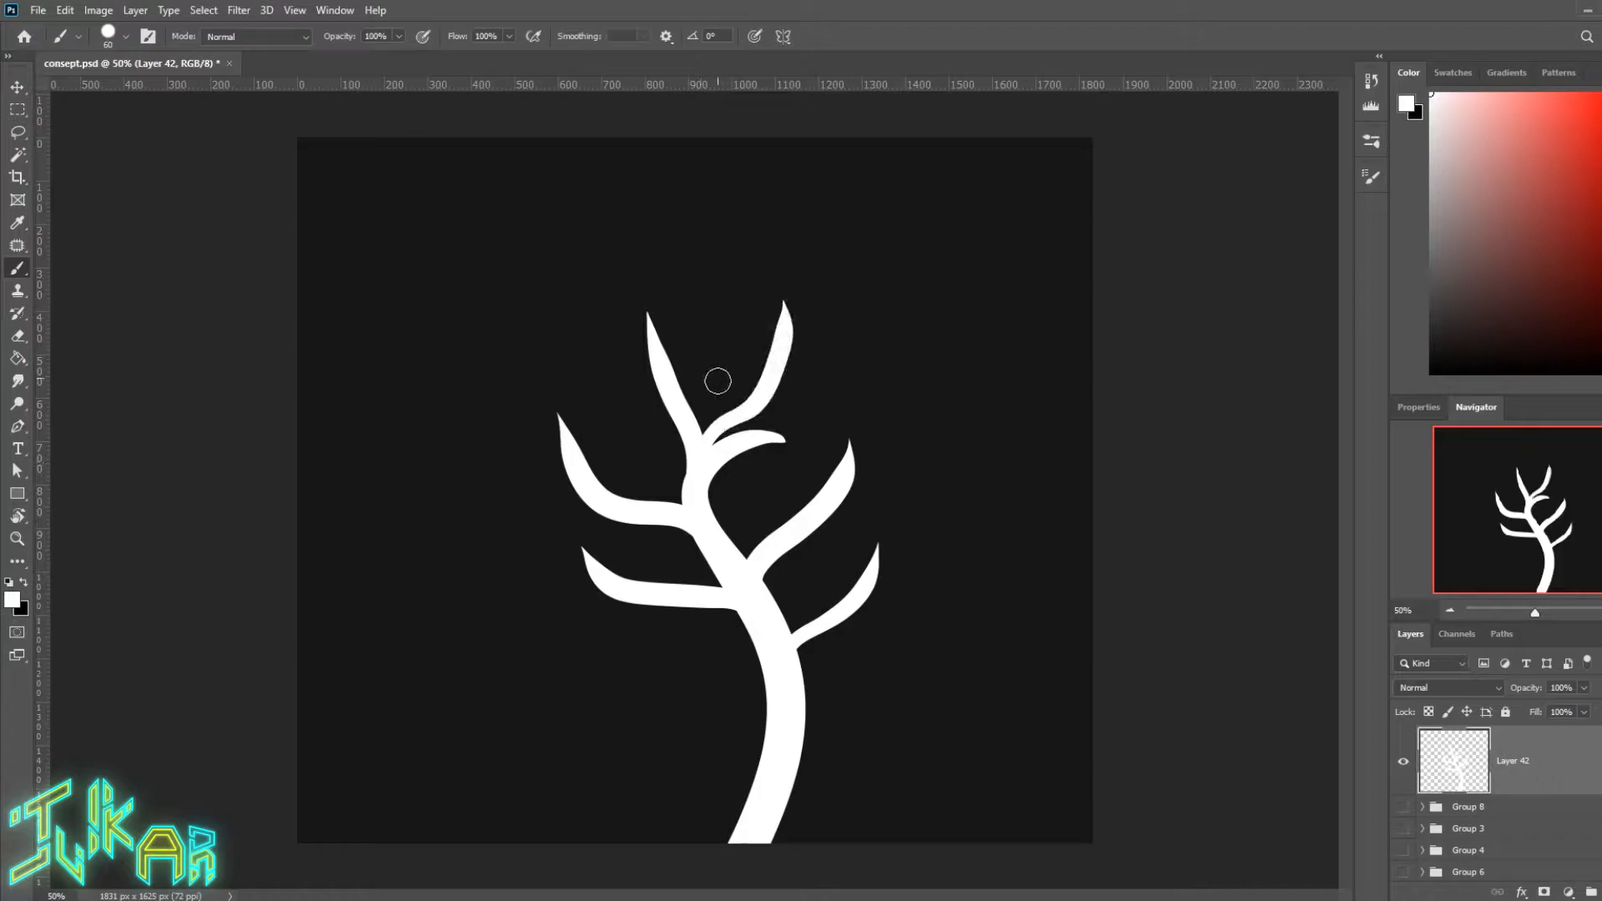
key(ctrl+z)
drag(700, 469, 767, 328)
Step: Reduce the brush to 40 px and paint thinner side branches off the main limbs, plus one 50 px branch inside the crown
key(bracketleft)
key(bracketleft)
mouse_move(685, 397)
mouse_down()
mouse_move(701, 274)
mouse_move(733, 278)
mouse_up()
key(ctrl+z)
drag(761, 382, 672, 259)
drag(766, 382, 833, 304)
drag(602, 482, 621, 375)
mouse_move(834, 511)
mouse_down()
mouse_move(928, 416)
mouse_move(911, 350)
mouse_up()
drag(824, 399, 874, 302)
drag(558, 441, 460, 354)
drag(588, 451, 574, 327)
drag(634, 405, 638, 298)
key(ctrl+z)
drag(584, 367, 503, 306)
drag(578, 366, 599, 242)
drag(599, 552, 466, 505)
drag(588, 554, 488, 469)
drag(653, 364, 622, 266)
drag(696, 293, 734, 195)
drag(864, 614, 964, 514)
drag(872, 582, 891, 501)
key(bracketright)
drag(725, 563, 789, 458)
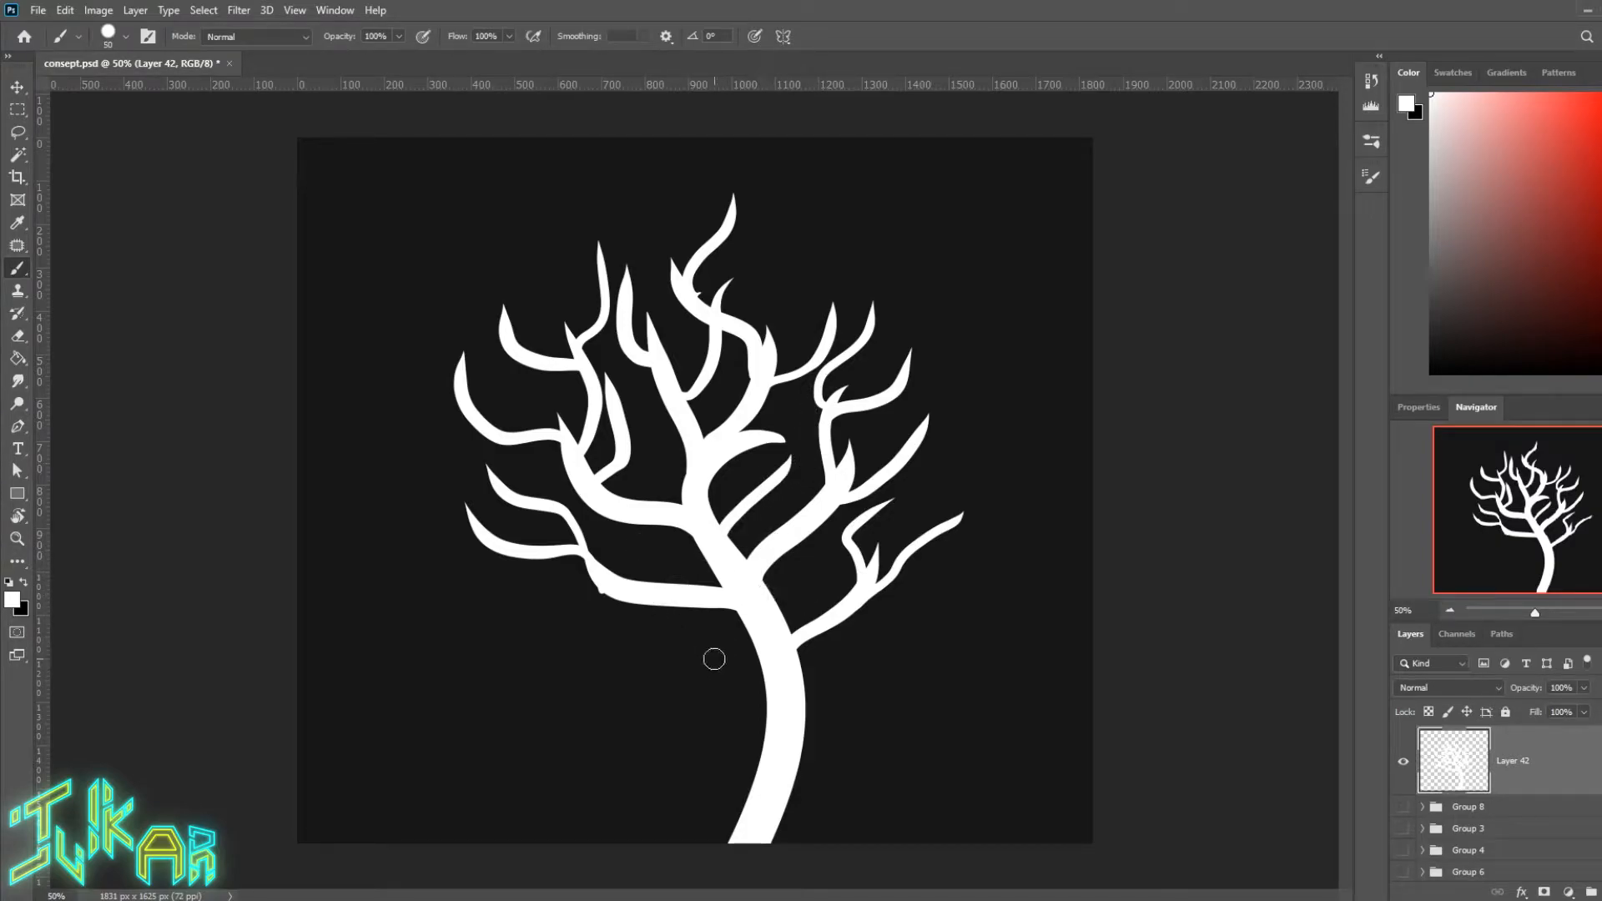
Step: Set the brush to 40 px and paint fine forked twigs at the crown's outer branch tips and along the lower-left branch
key(bracketleft)
mouse_move(724, 250)
mouse_down()
mouse_move(663, 157)
mouse_move(784, 197)
mouse_up()
mouse_move(824, 332)
mouse_down()
mouse_move(791, 242)
mouse_move(853, 227)
mouse_up()
drag(875, 322, 951, 252)
mouse_move(909, 455)
mouse_down()
mouse_move(980, 403)
mouse_move(931, 351)
mouse_up()
drag(915, 551, 1013, 495)
drag(917, 544, 993, 440)
mouse_move(467, 377)
mouse_down()
mouse_move(422, 285)
mouse_move(476, 277)
mouse_up()
drag(509, 322, 531, 239)
drag(500, 315, 455, 213)
mouse_move(653, 287)
mouse_down()
mouse_move(659, 199)
mouse_move(601, 185)
mouse_up()
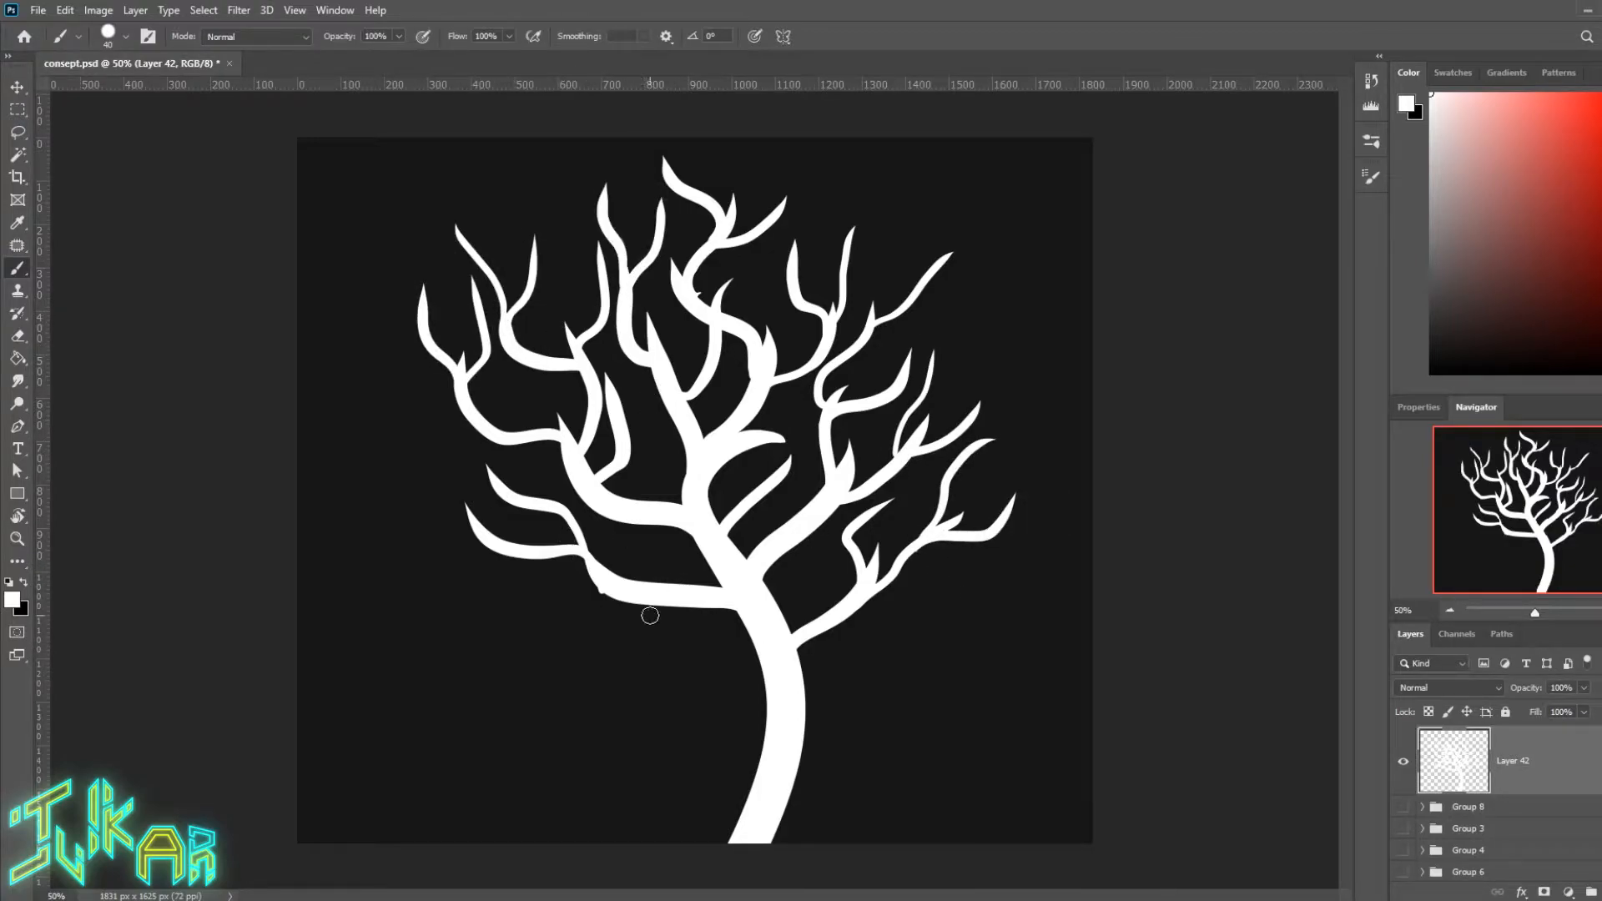
drag(644, 605, 529, 647)
drag(499, 549, 423, 526)
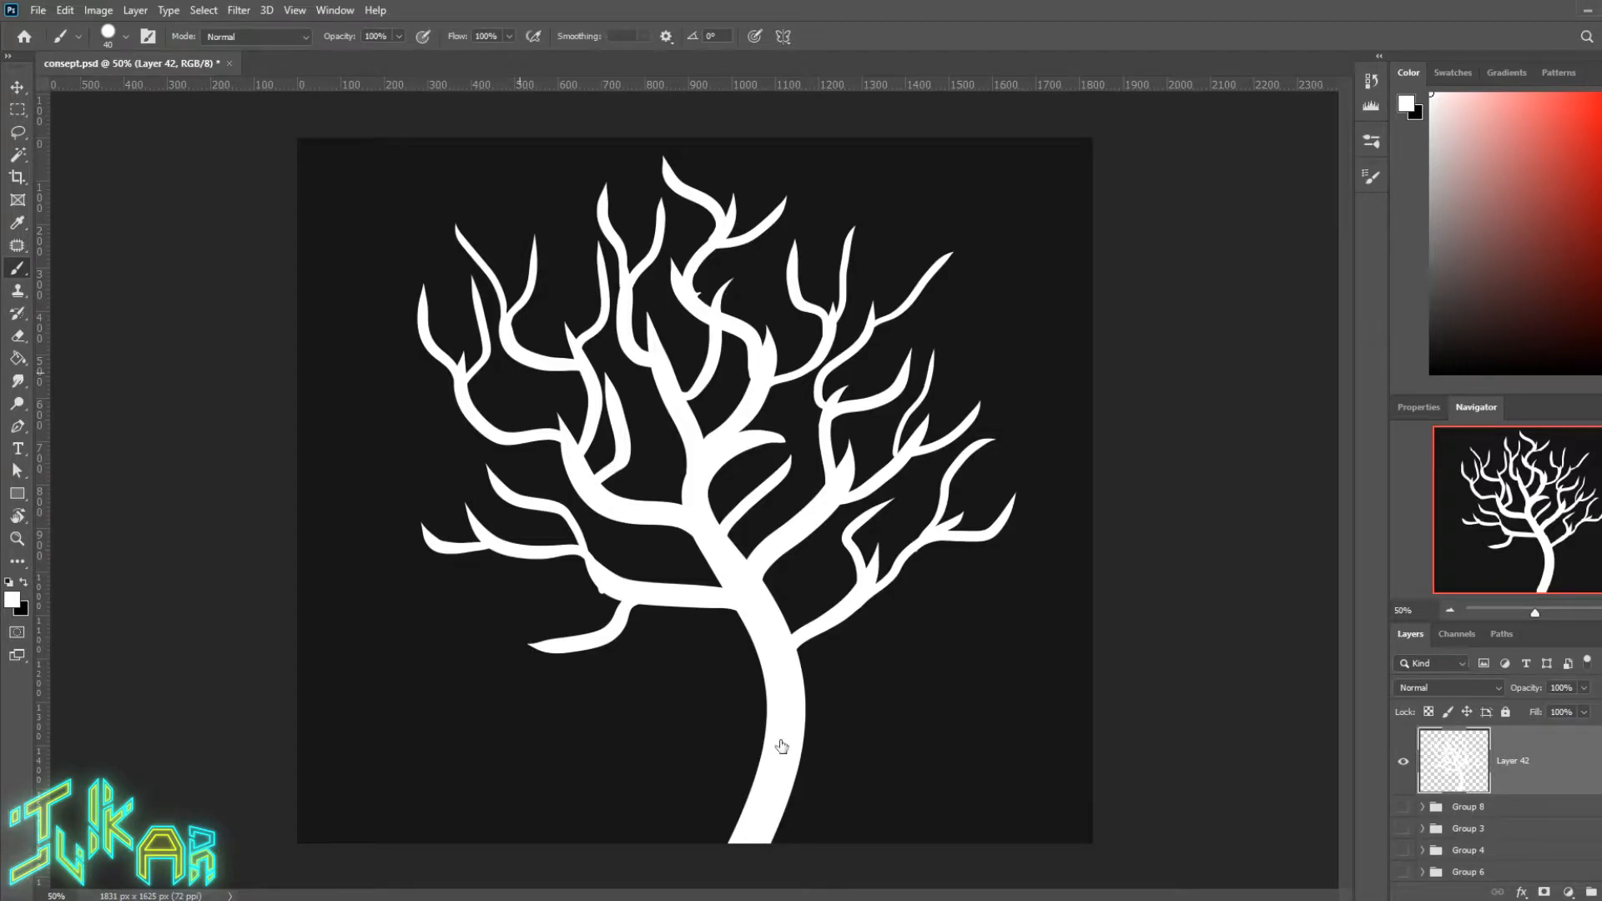
Step: Create a new layer above the tree, switch to the five-petal flower brush, and shrink it
key(ctrl+shift+alt+n)
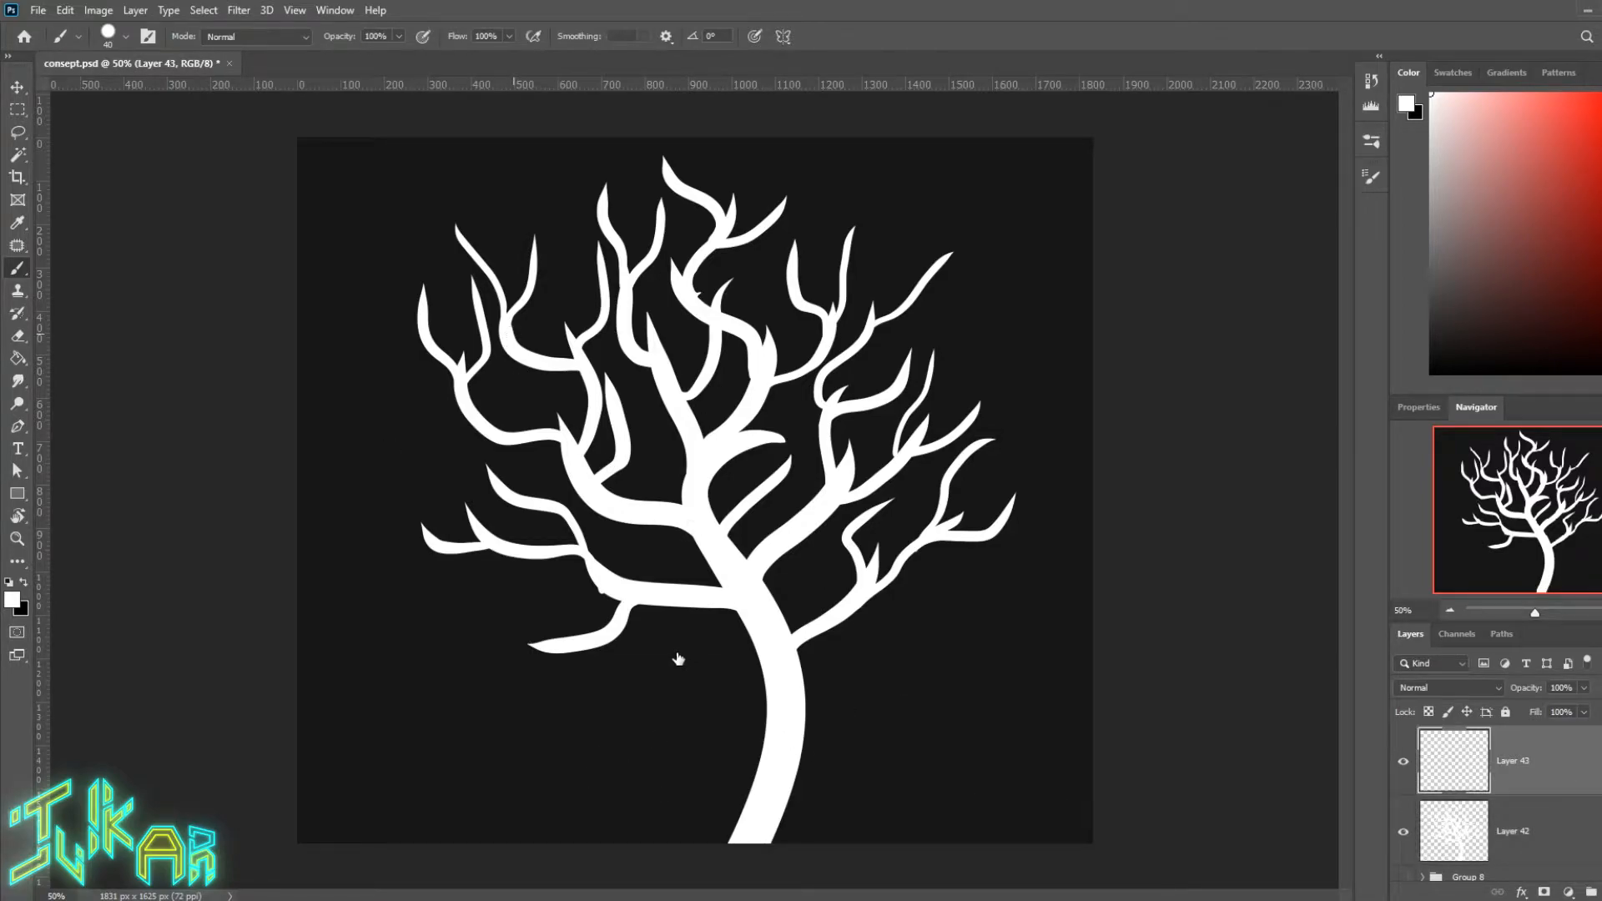
key(period)
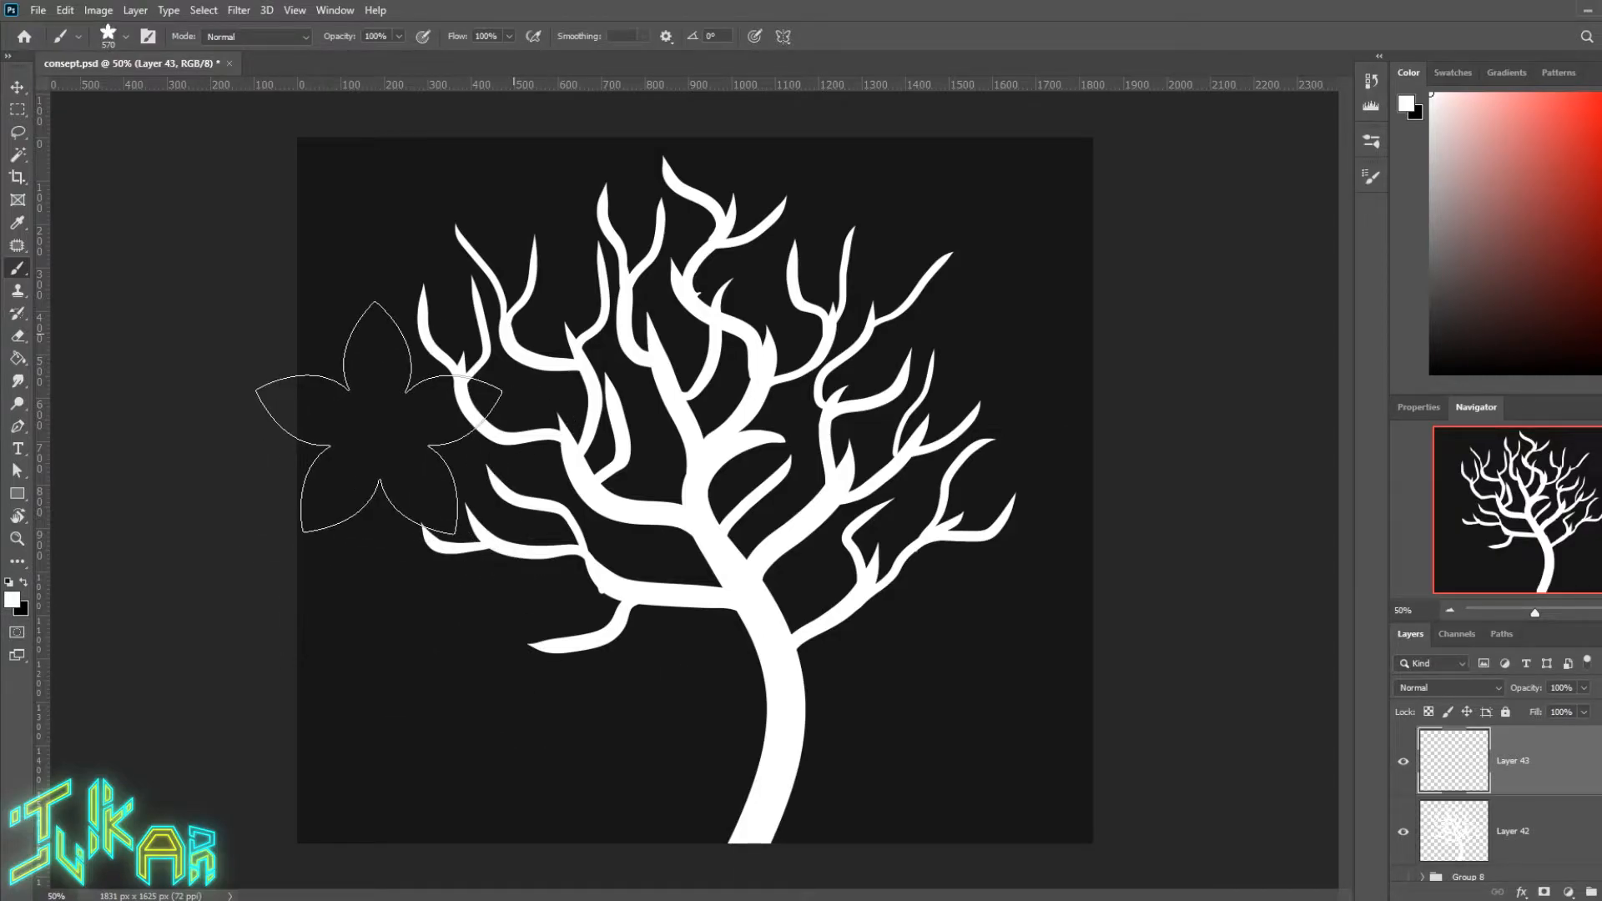
key(bracketleft)
key(bracketleft)
key(bracketleft)
key(bracketleft)
key(bracketleft)
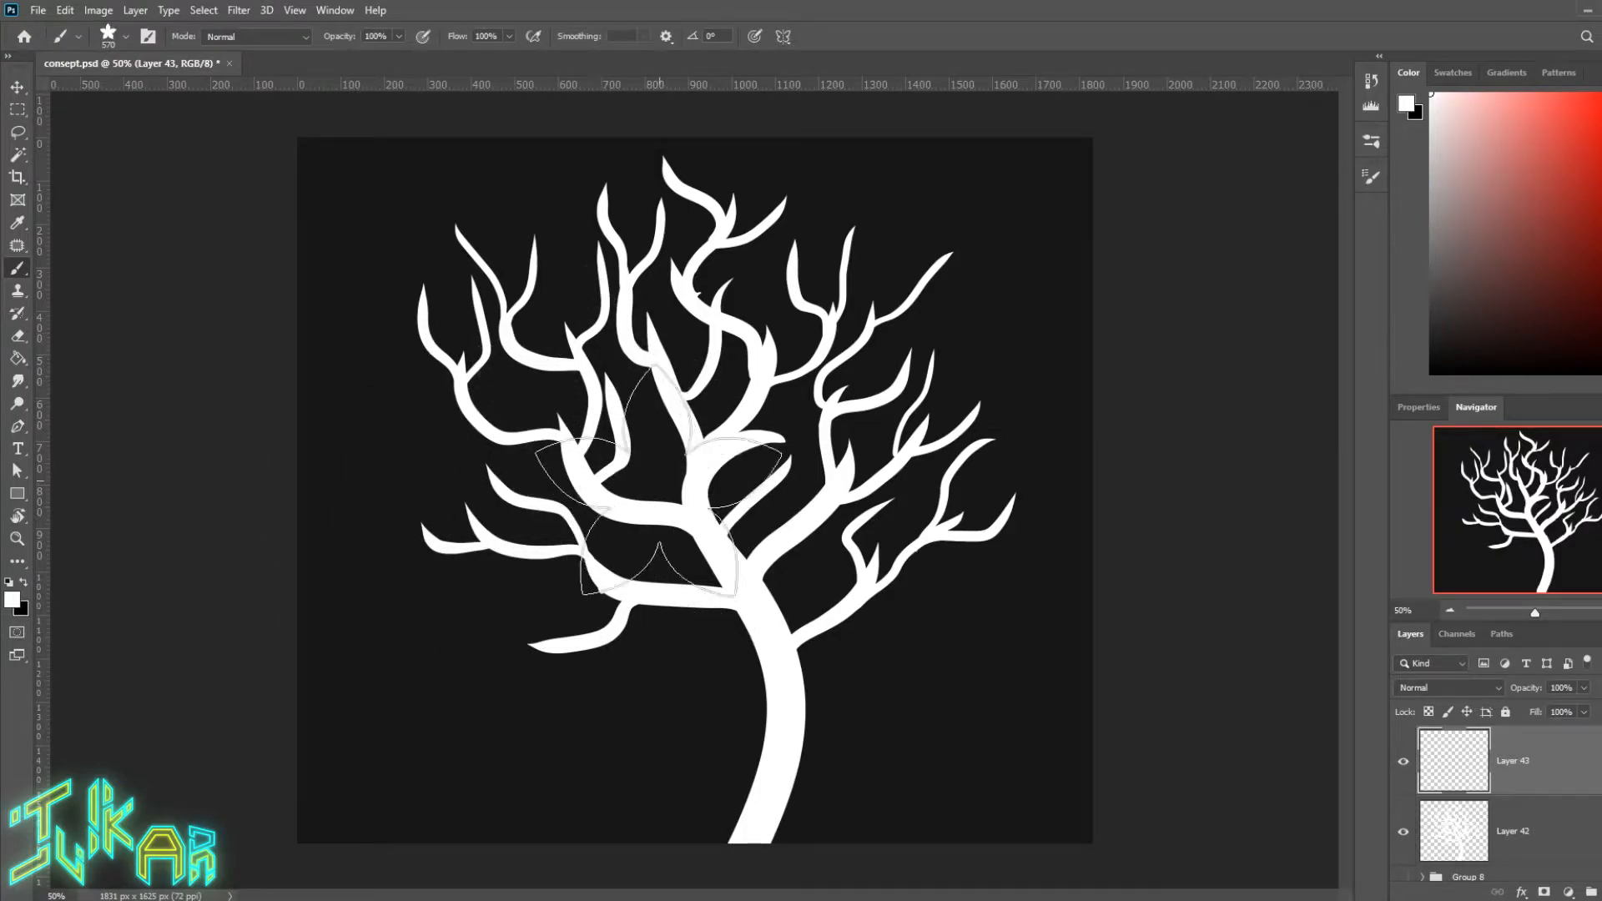
key(bracketleft)
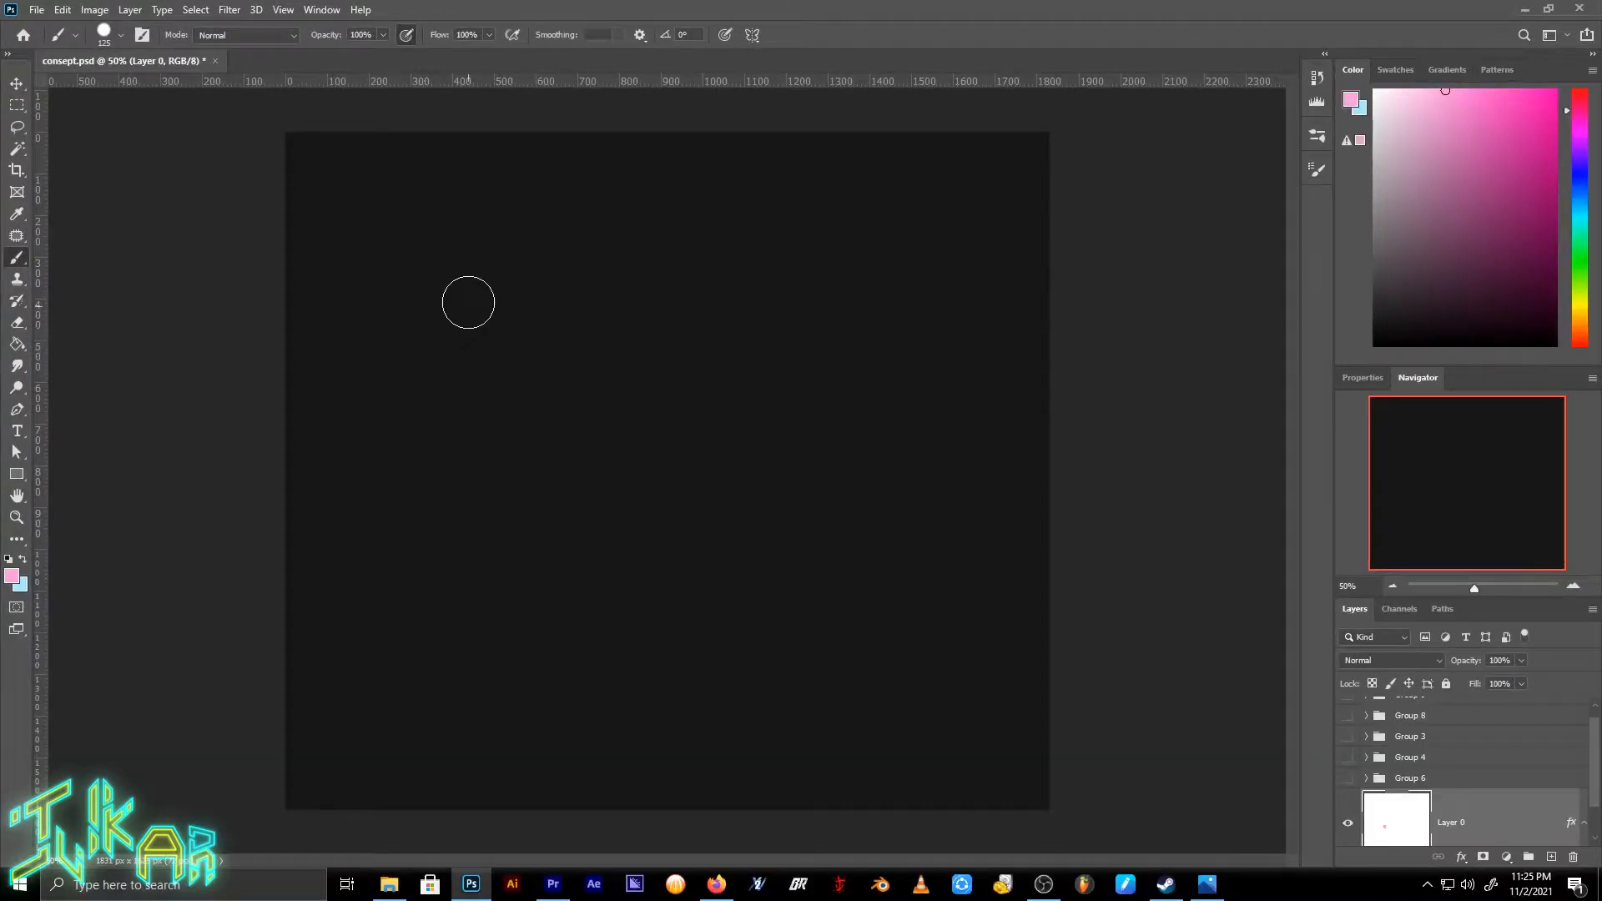
Step: Import the brush file Sakura_Petals_2_by_KisaraGirl from the brushes > flowers folder on the GMD (W:) drive into the brush presets
right_click(401, 255)
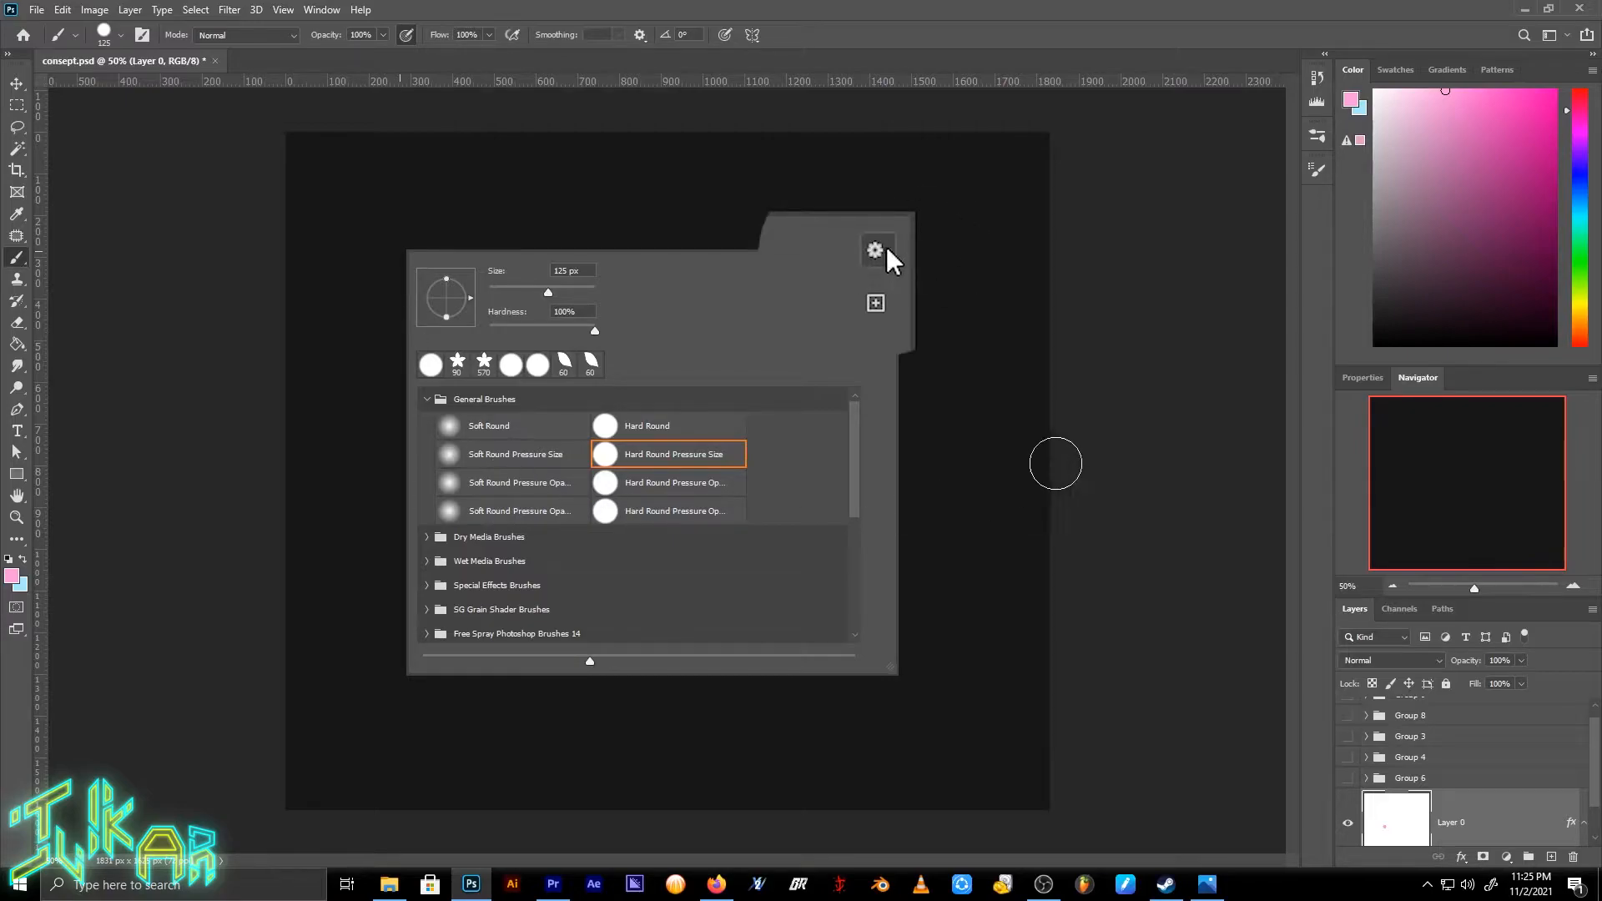
click(877, 270)
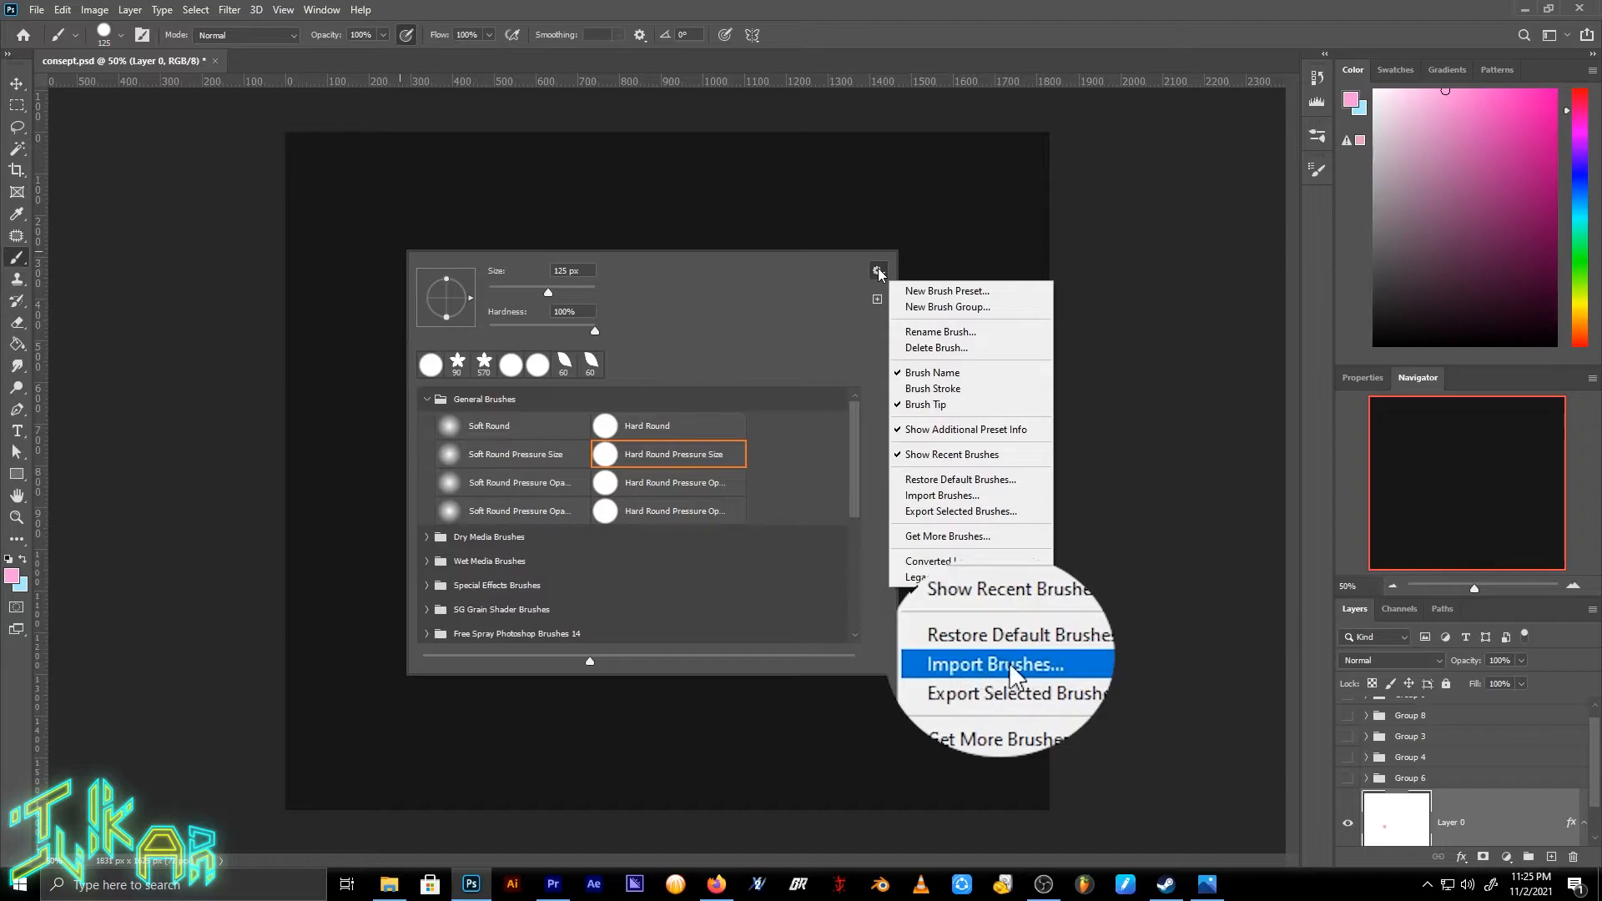
click(942, 495)
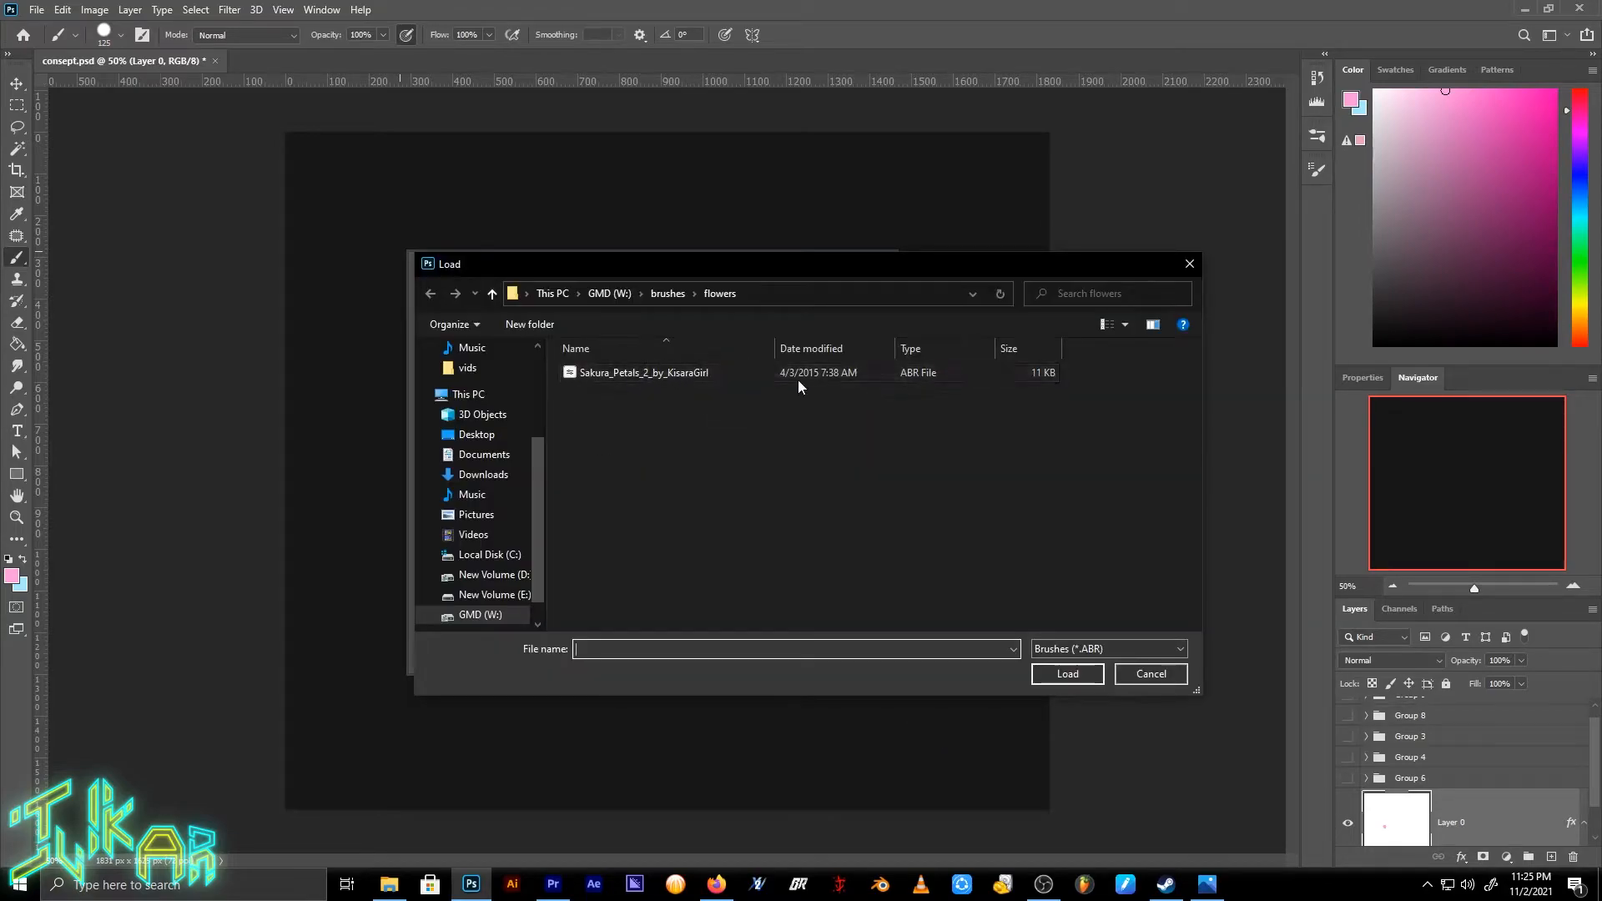
click(622, 375)
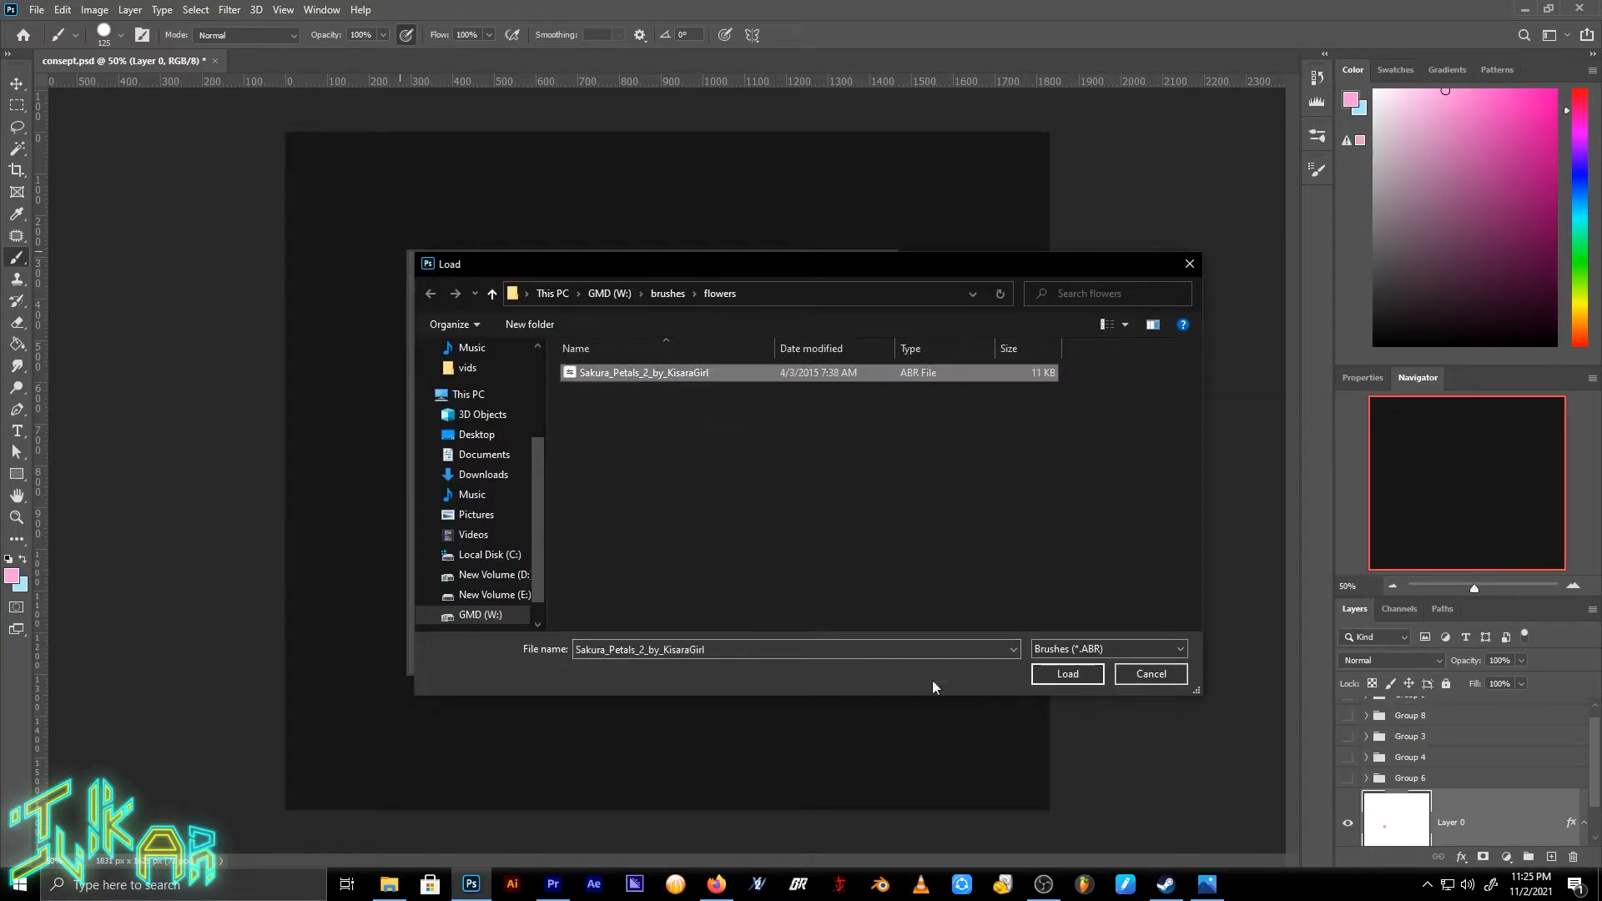
click(1067, 673)
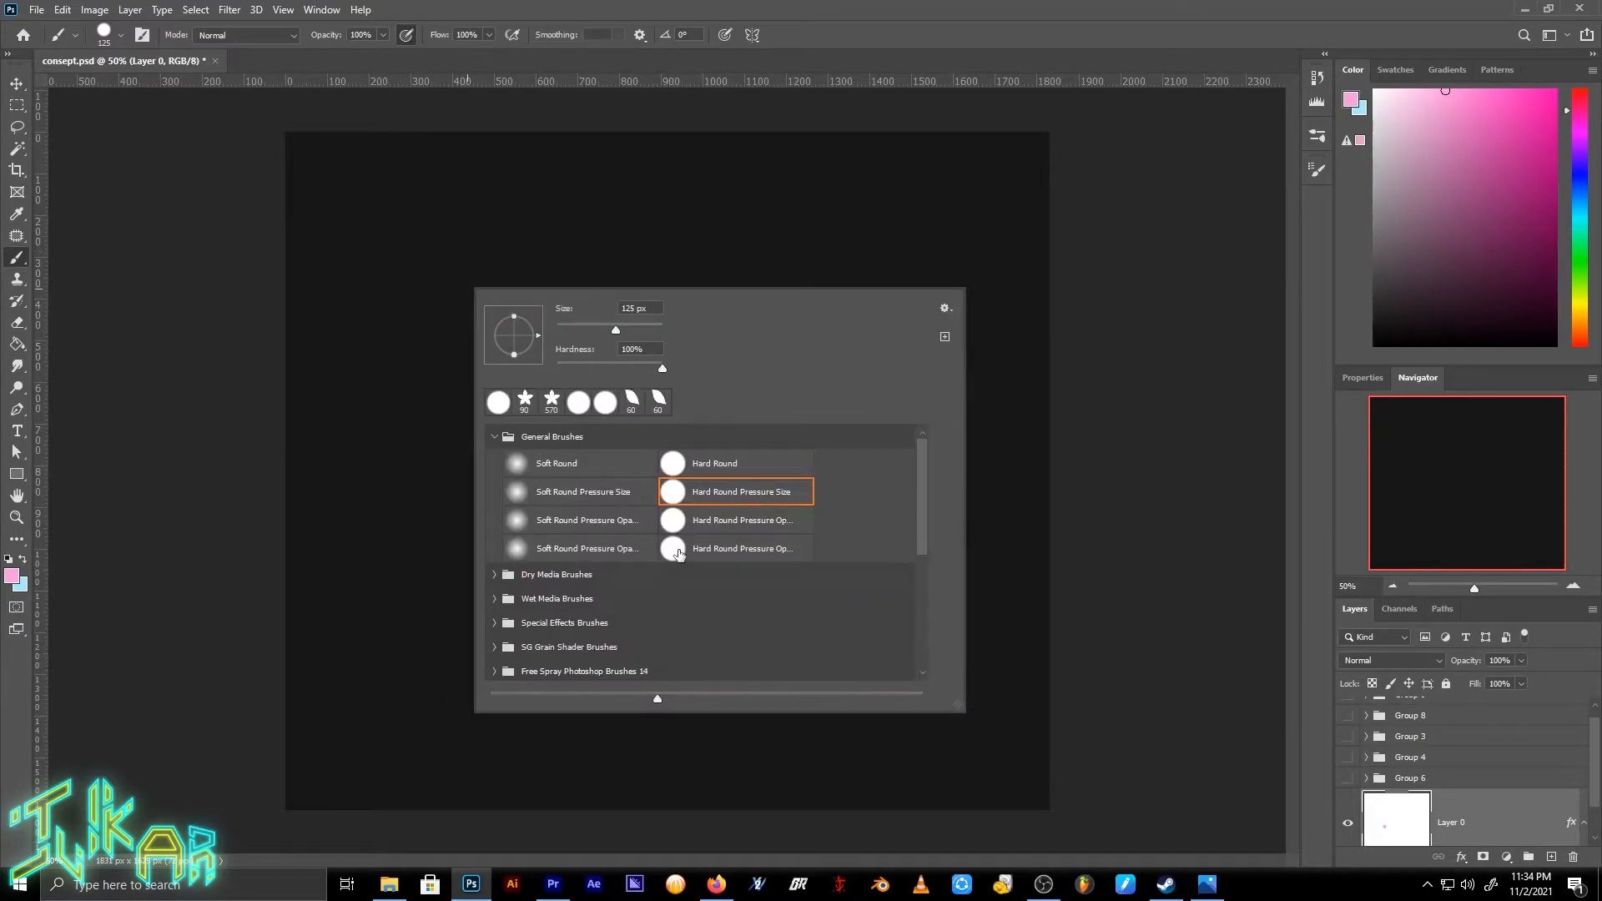
Step: Collapse the General Brushes group and look inside the Sakura_Petals_2_by_KisaraGirl and Sakura brush groups
click(494, 484)
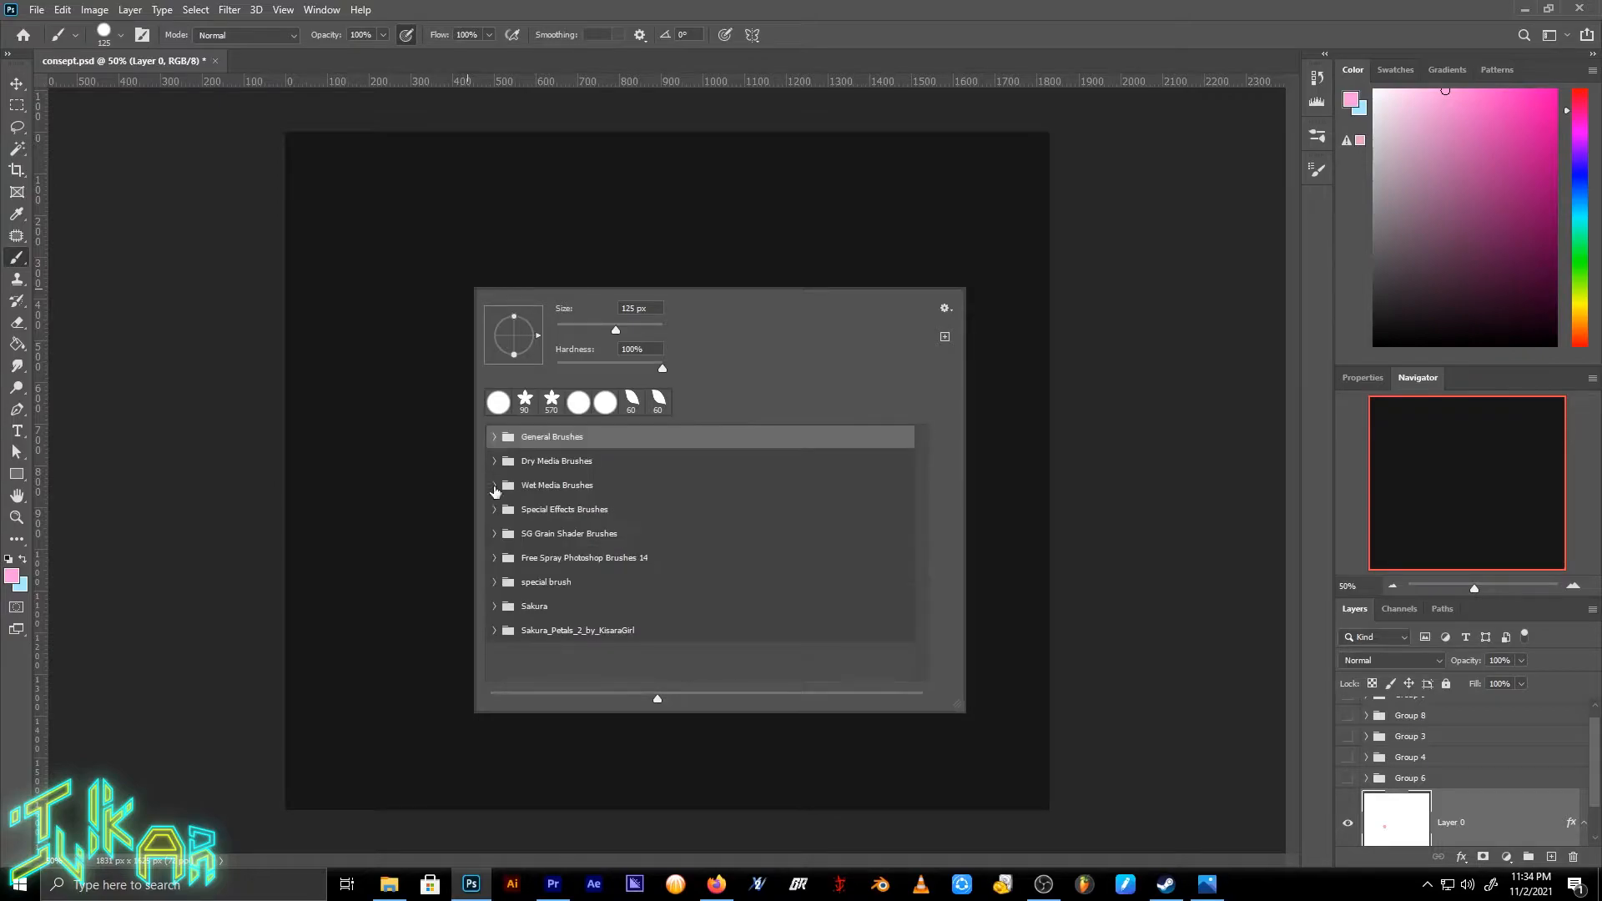
click(495, 633)
click(493, 632)
click(494, 606)
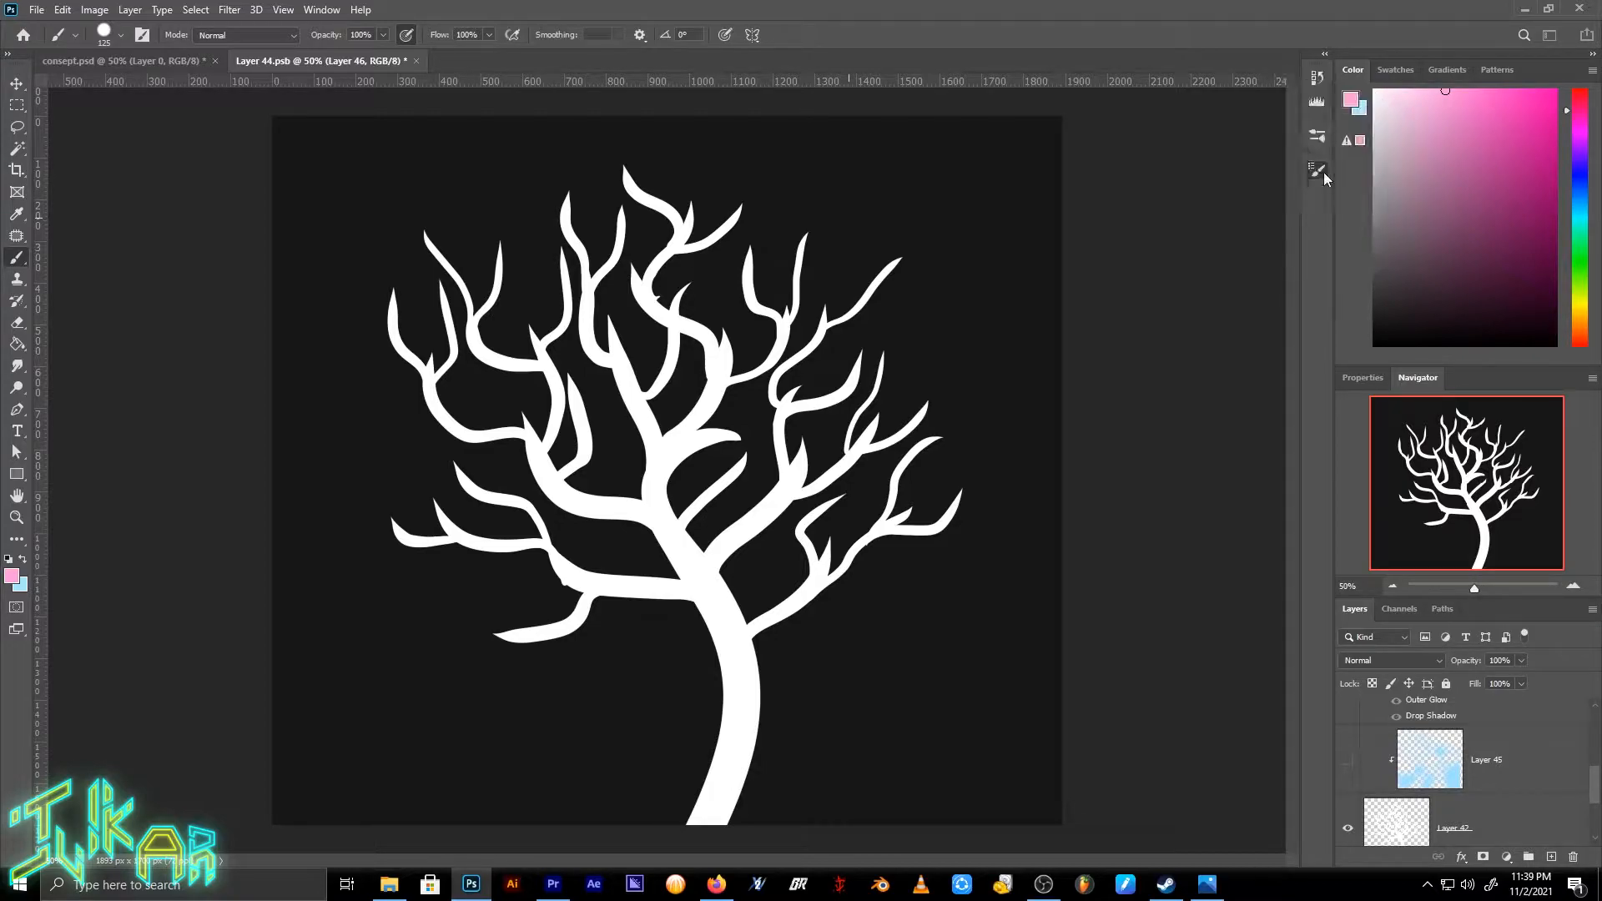
Step: Open the Brush Settings and examine the Scattering options, switching Scattering off and back on
click(1323, 172)
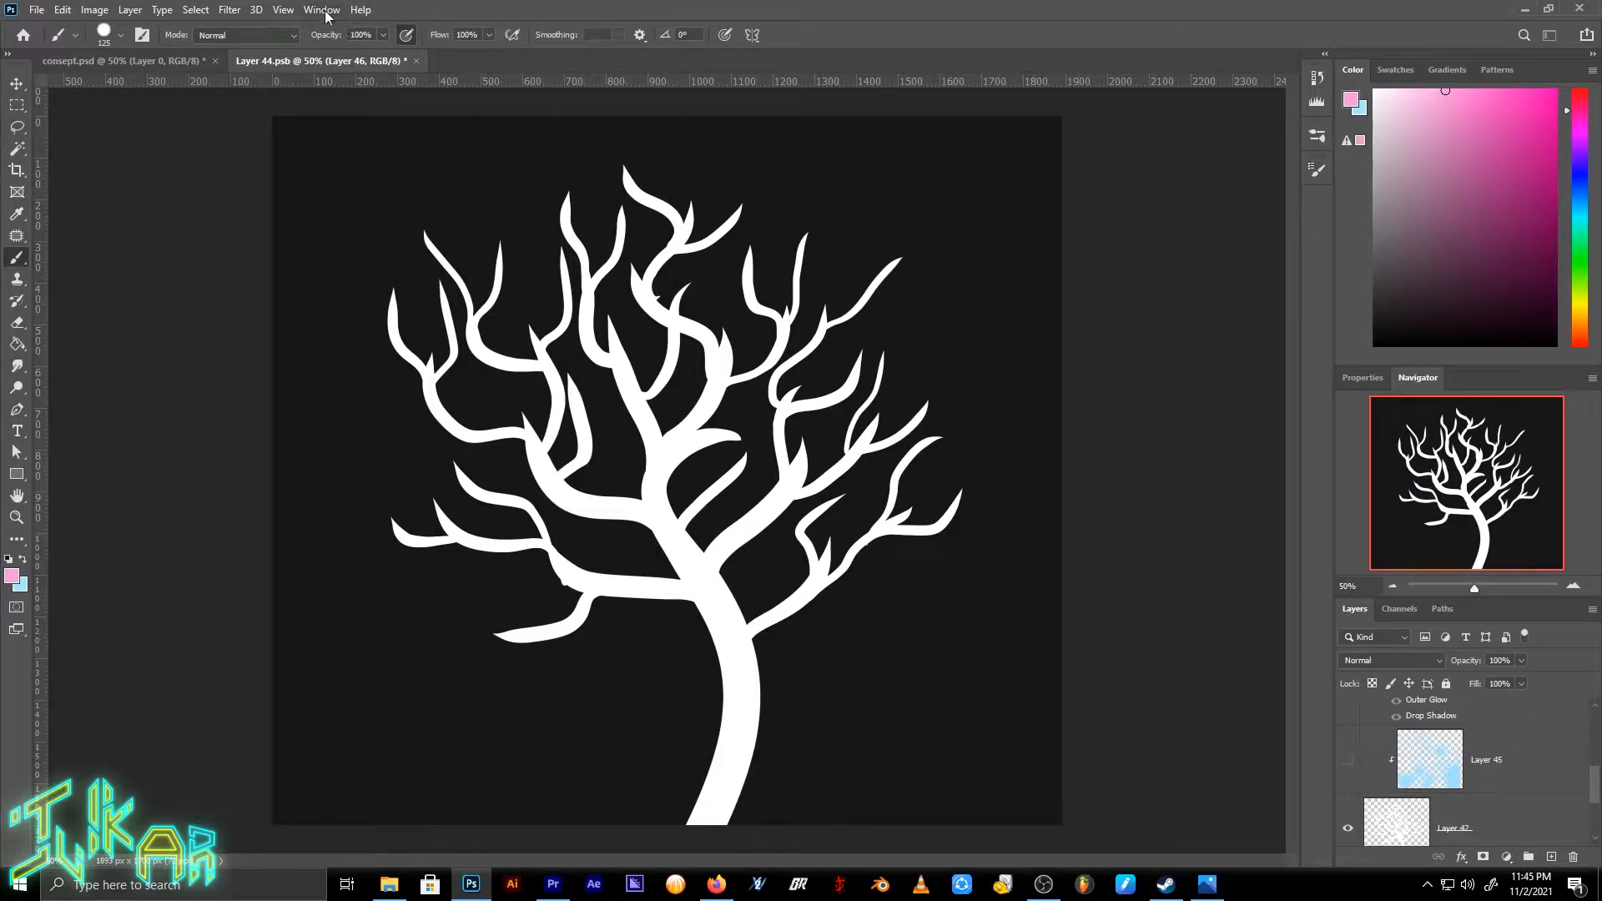
click(322, 10)
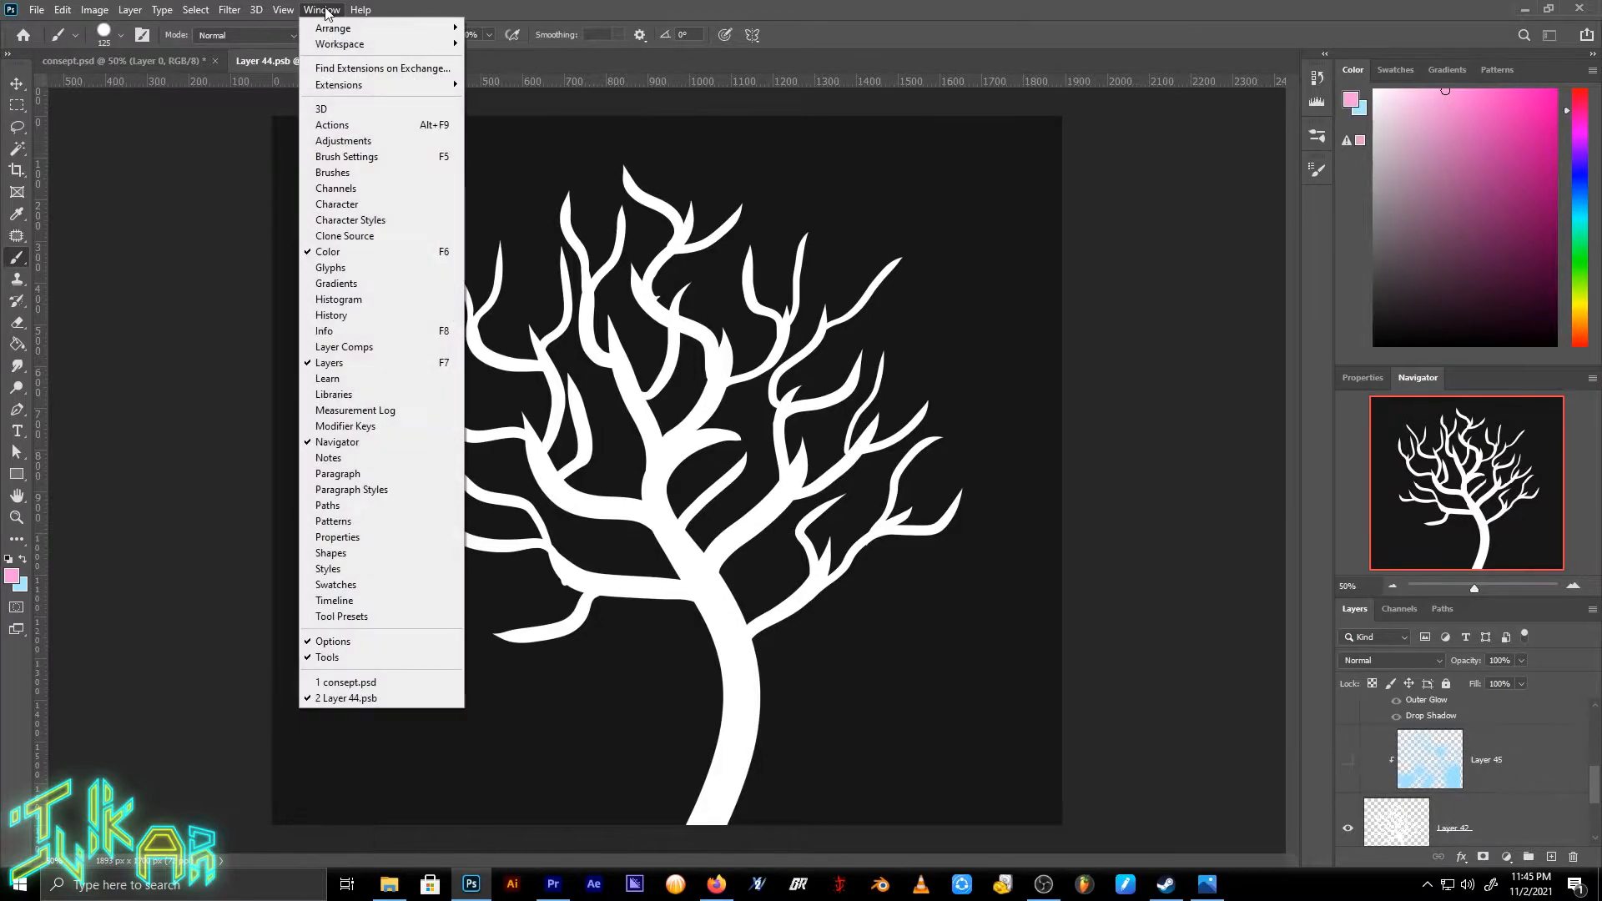
click(353, 157)
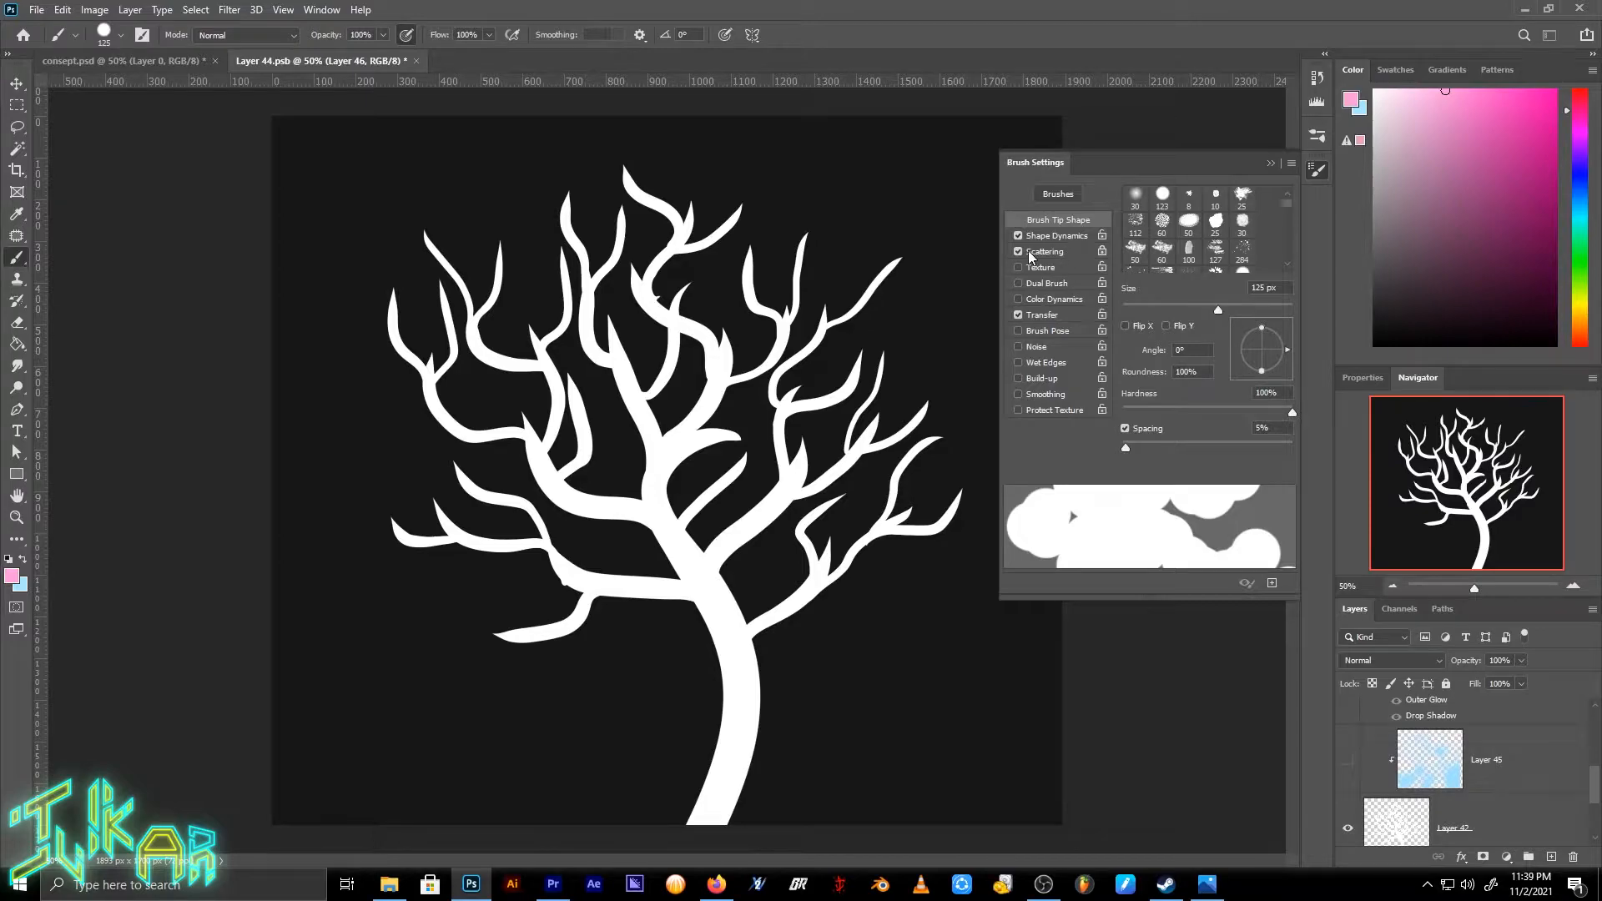
click(1028, 252)
click(1018, 251)
click(1018, 251)
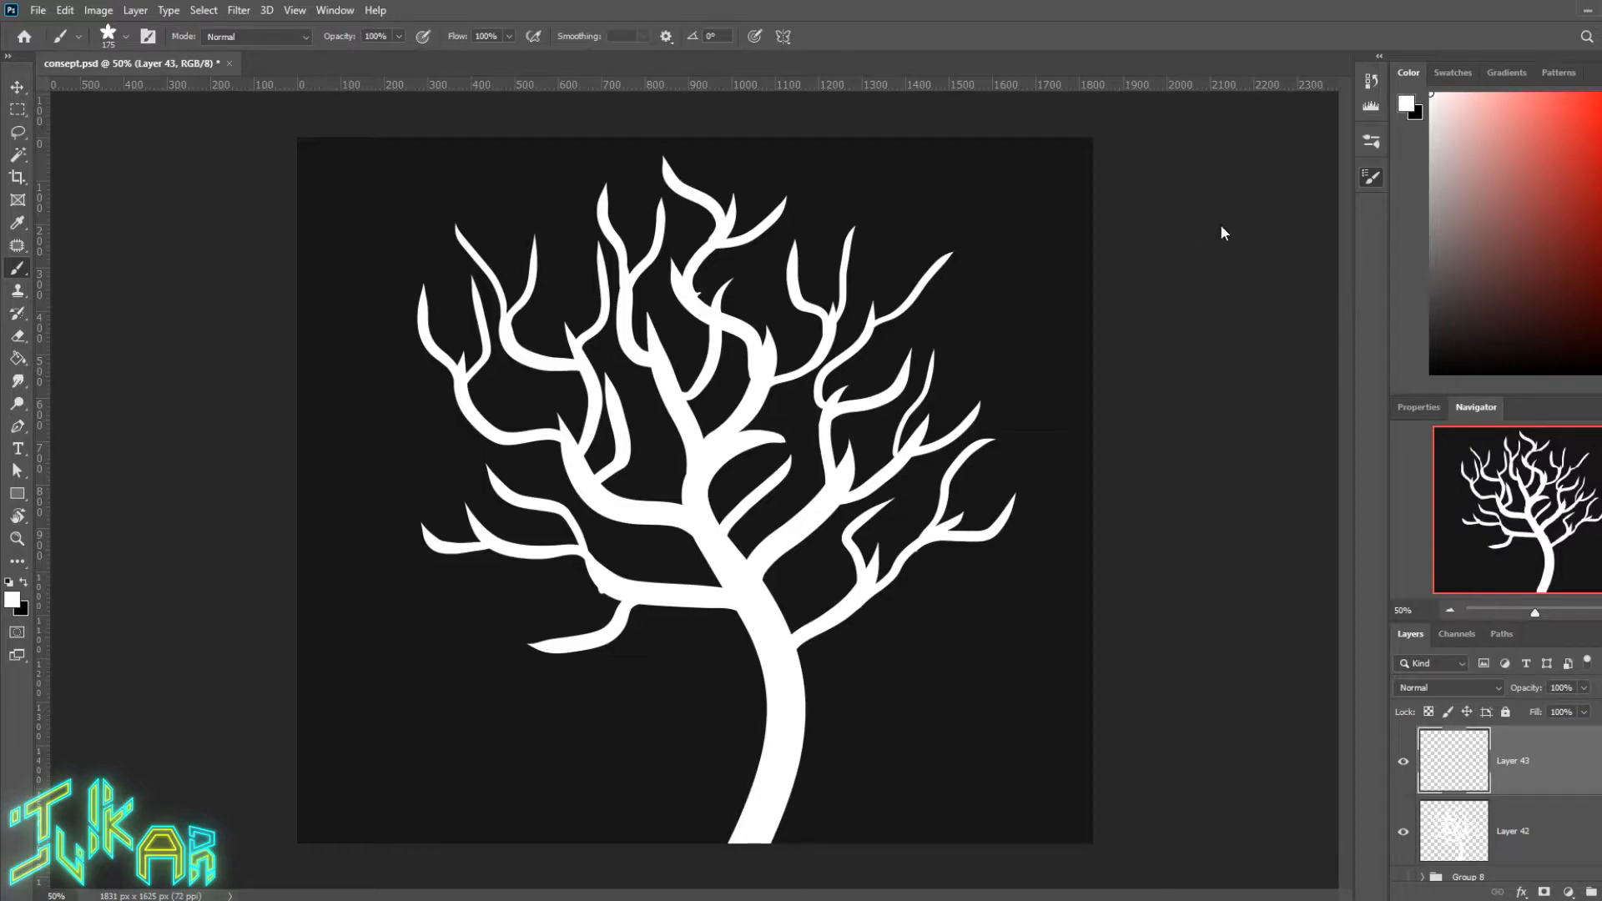
Step: Paint scattered pink five-petal flowers over the tree crown, and scale them to 76.06% and shift them toward the crown's upper left
mouse_move(854, 381)
mouse_down()
mouse_move(968, 673)
mouse_move(903, 548)
mouse_move(876, 396)
mouse_up()
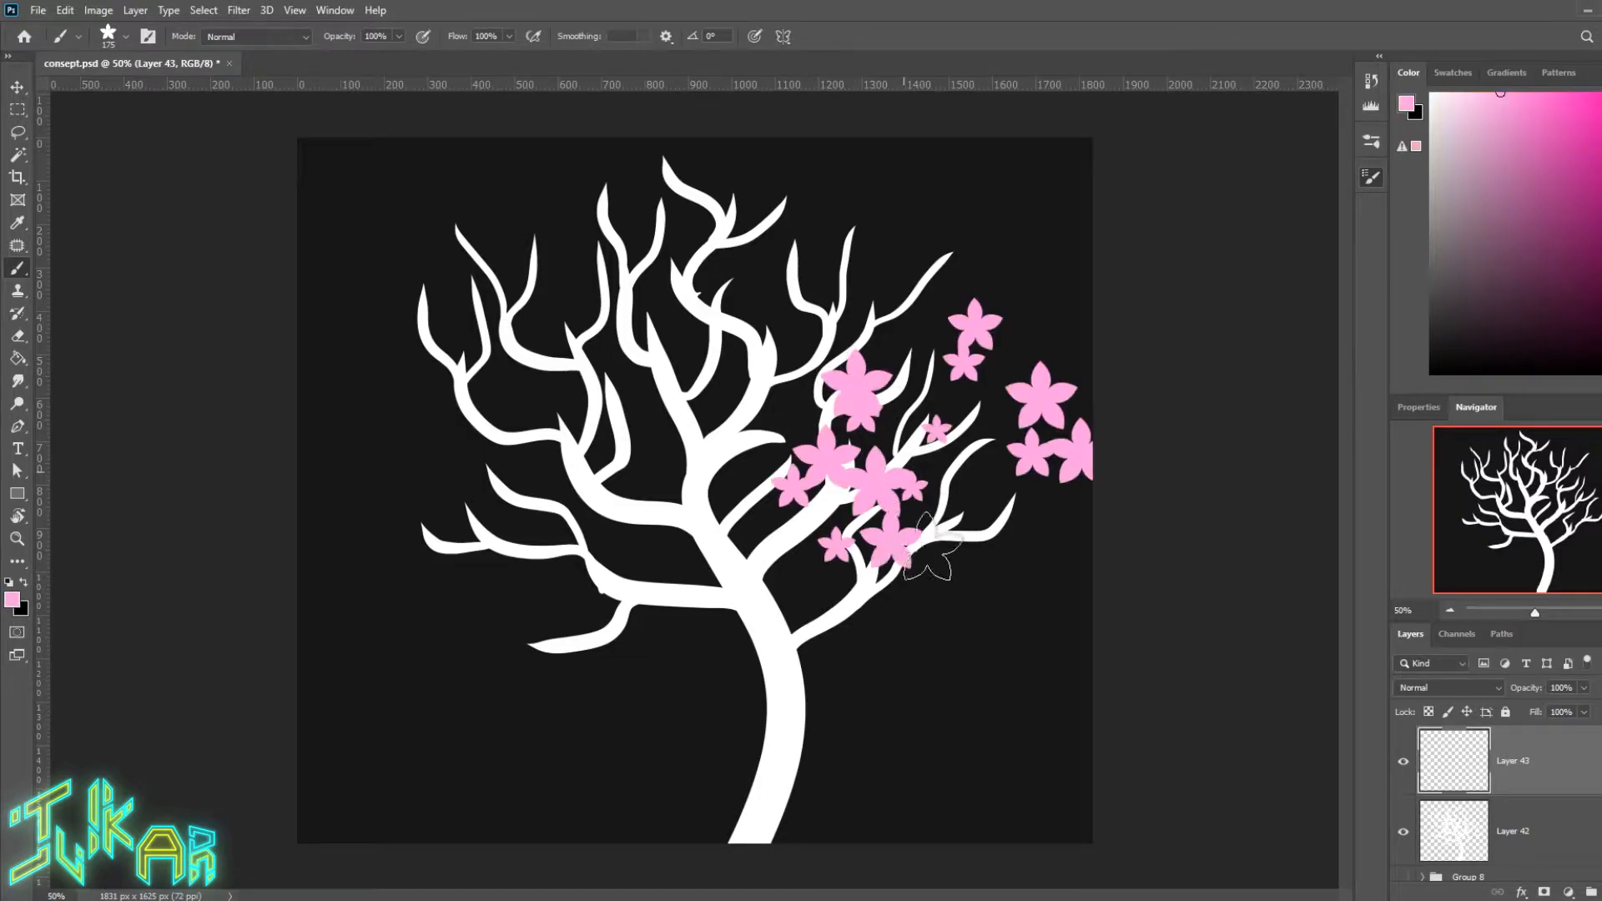
mouse_move(771, 324)
mouse_down()
mouse_move(534, 376)
mouse_move(501, 543)
mouse_move(572, 659)
mouse_move(583, 292)
mouse_up()
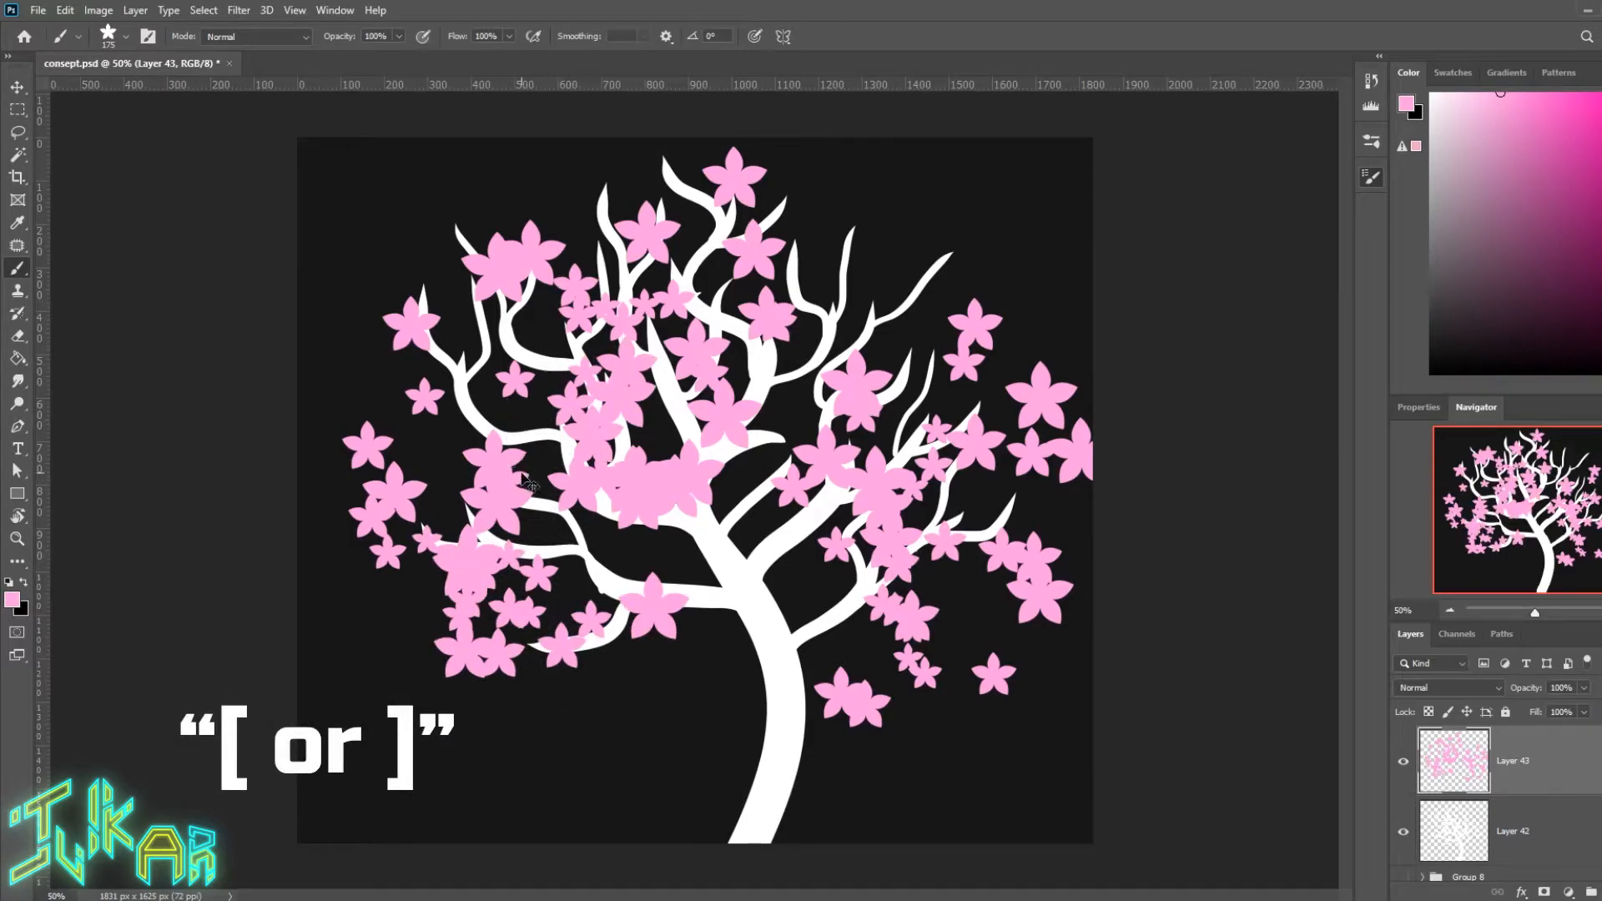
key(ctrl+t)
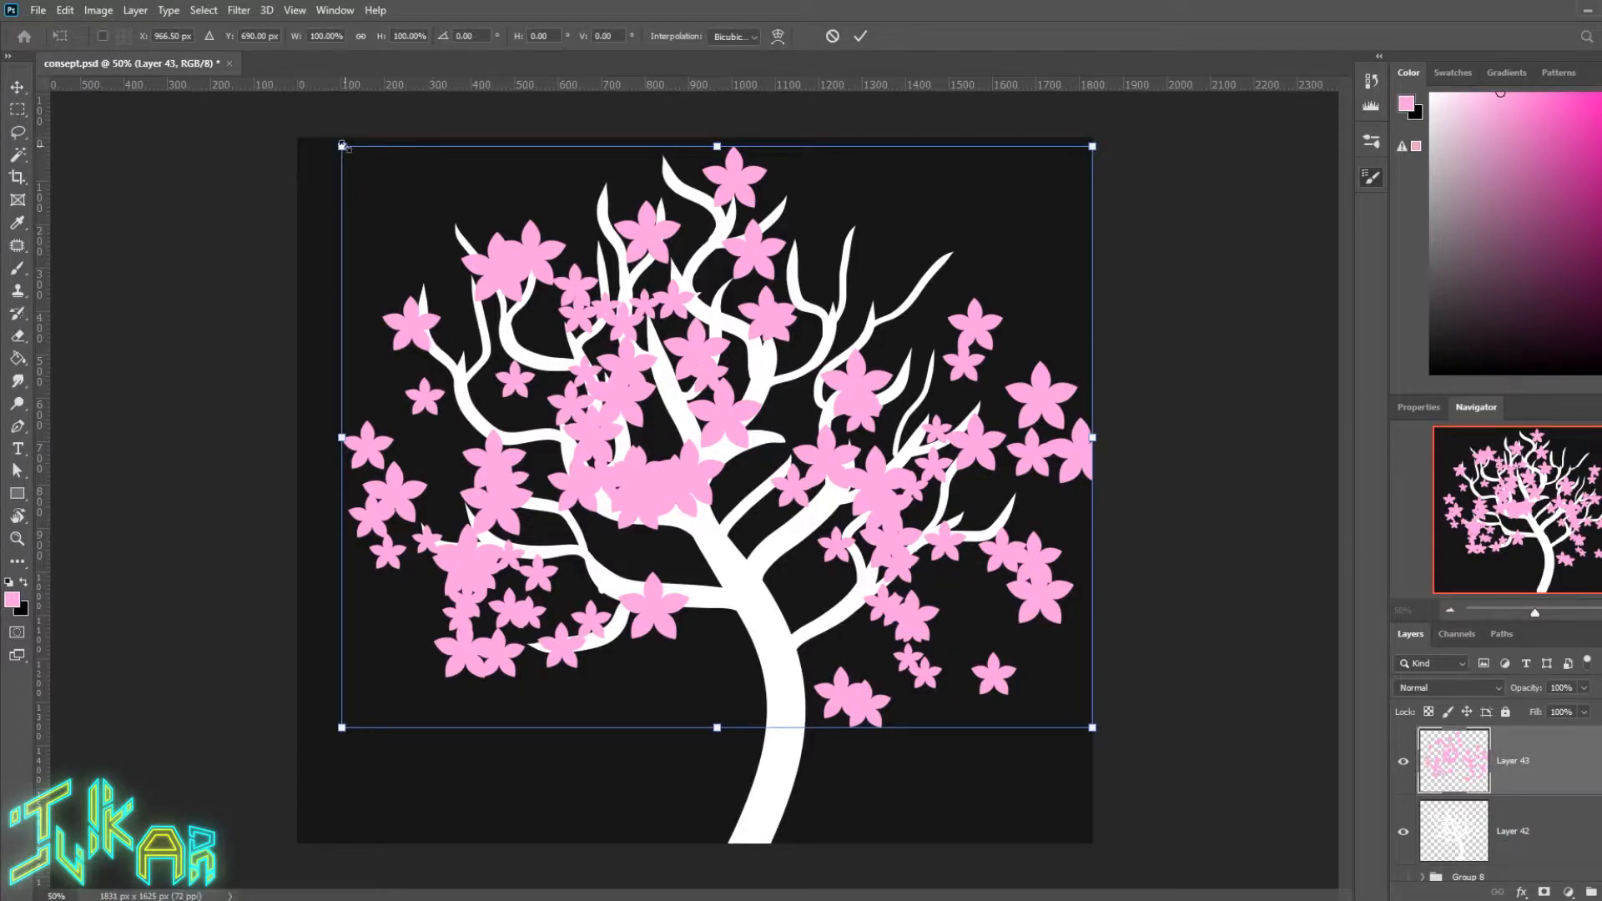
drag(341, 146, 410, 208)
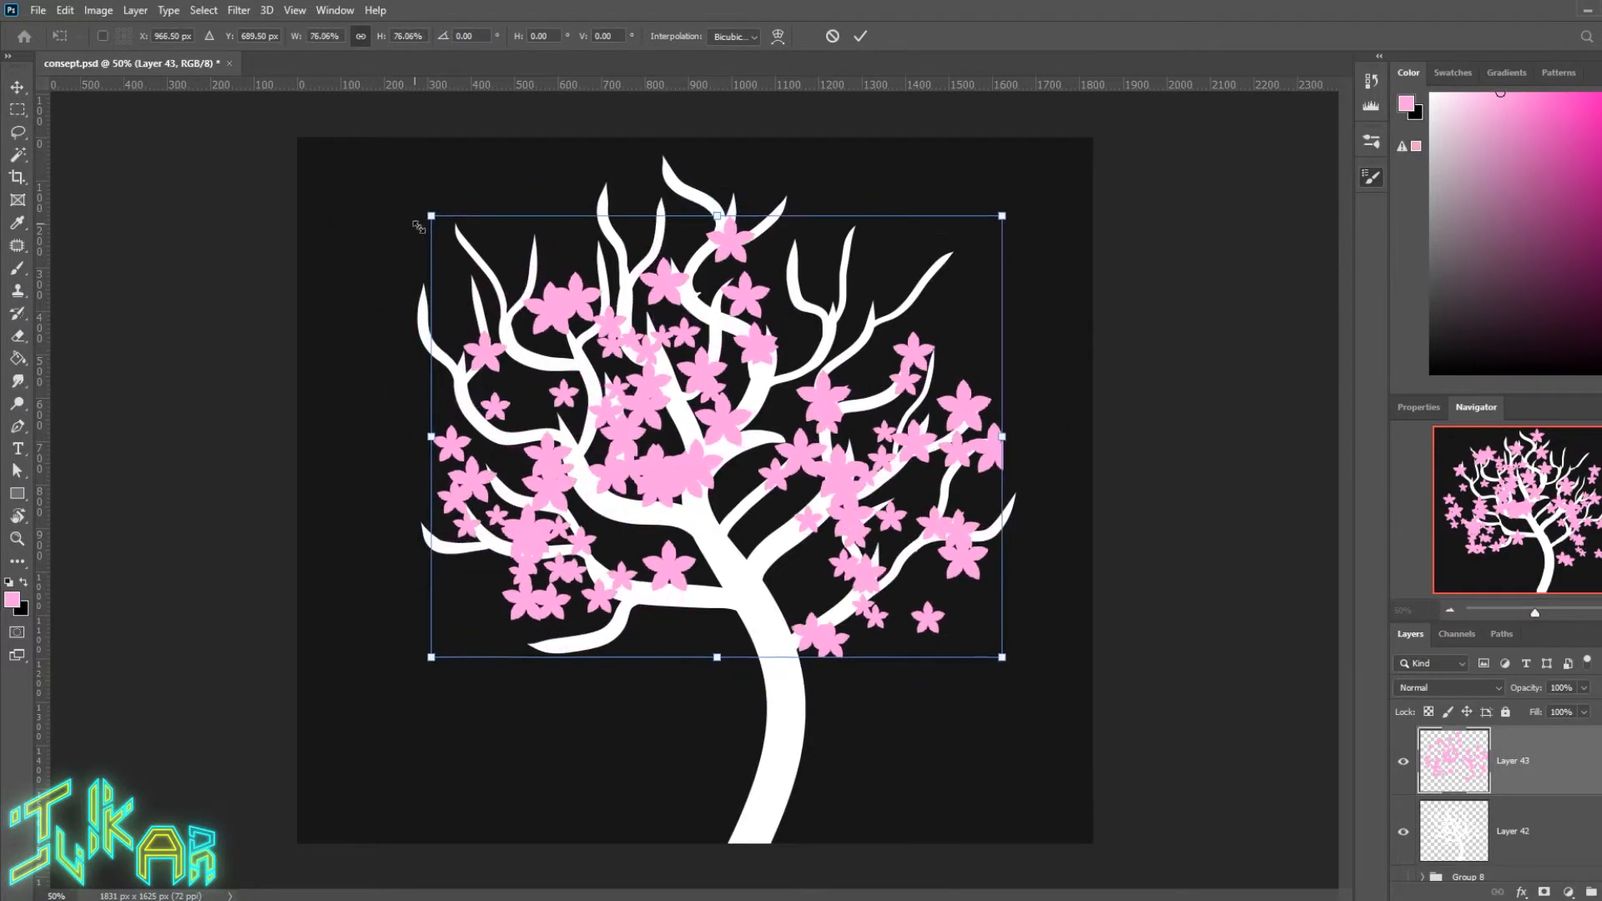
drag(680, 453, 601, 375)
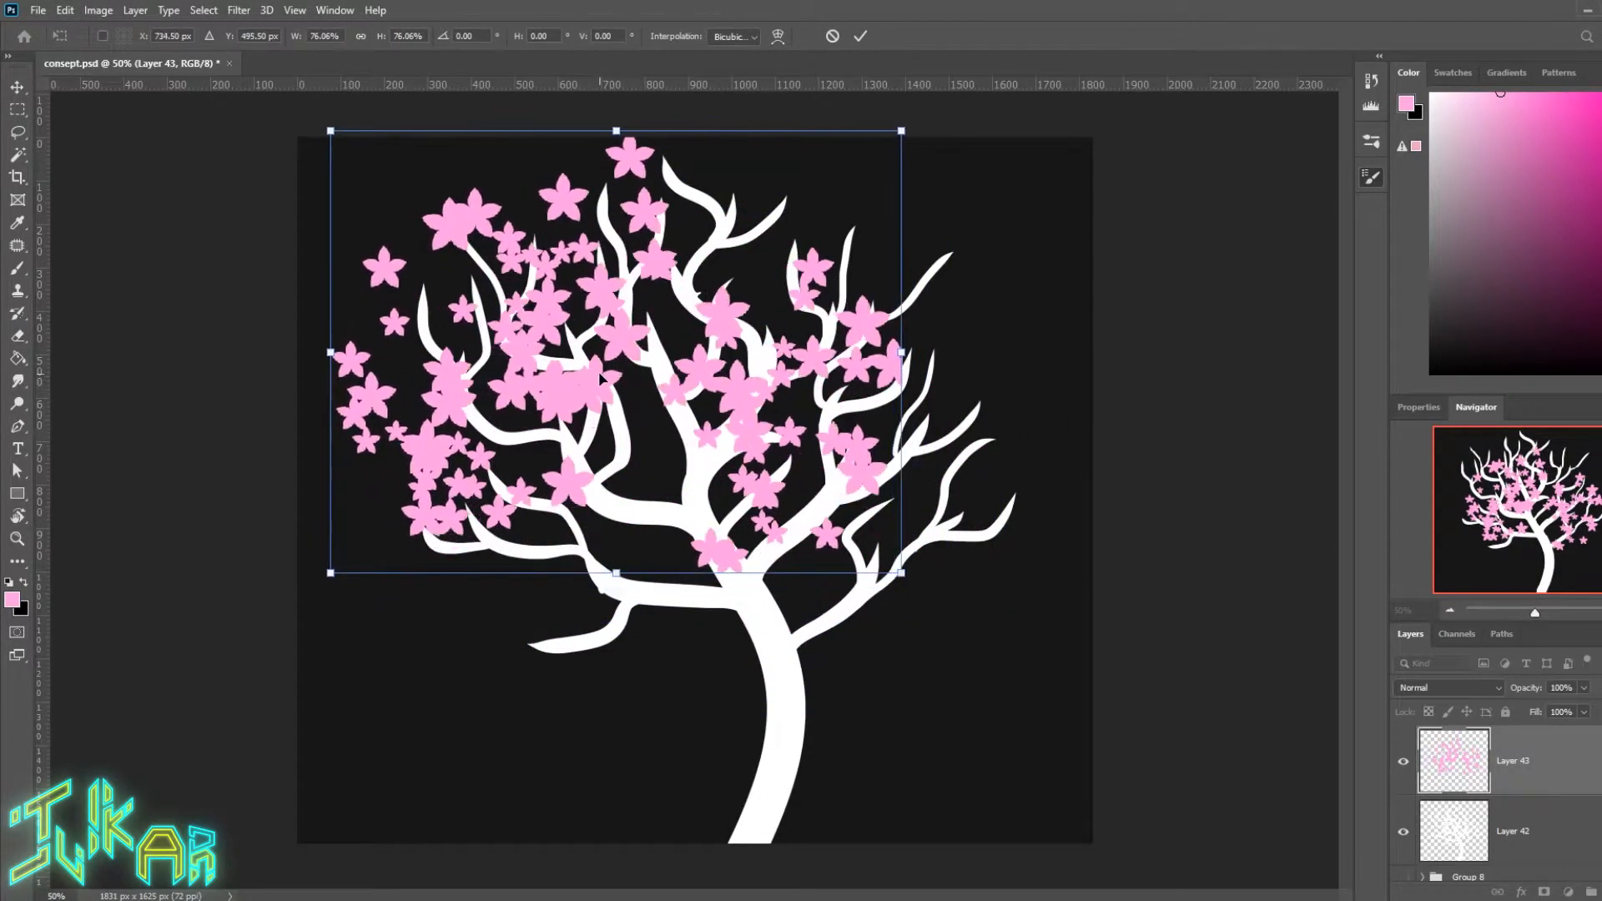
key(Return)
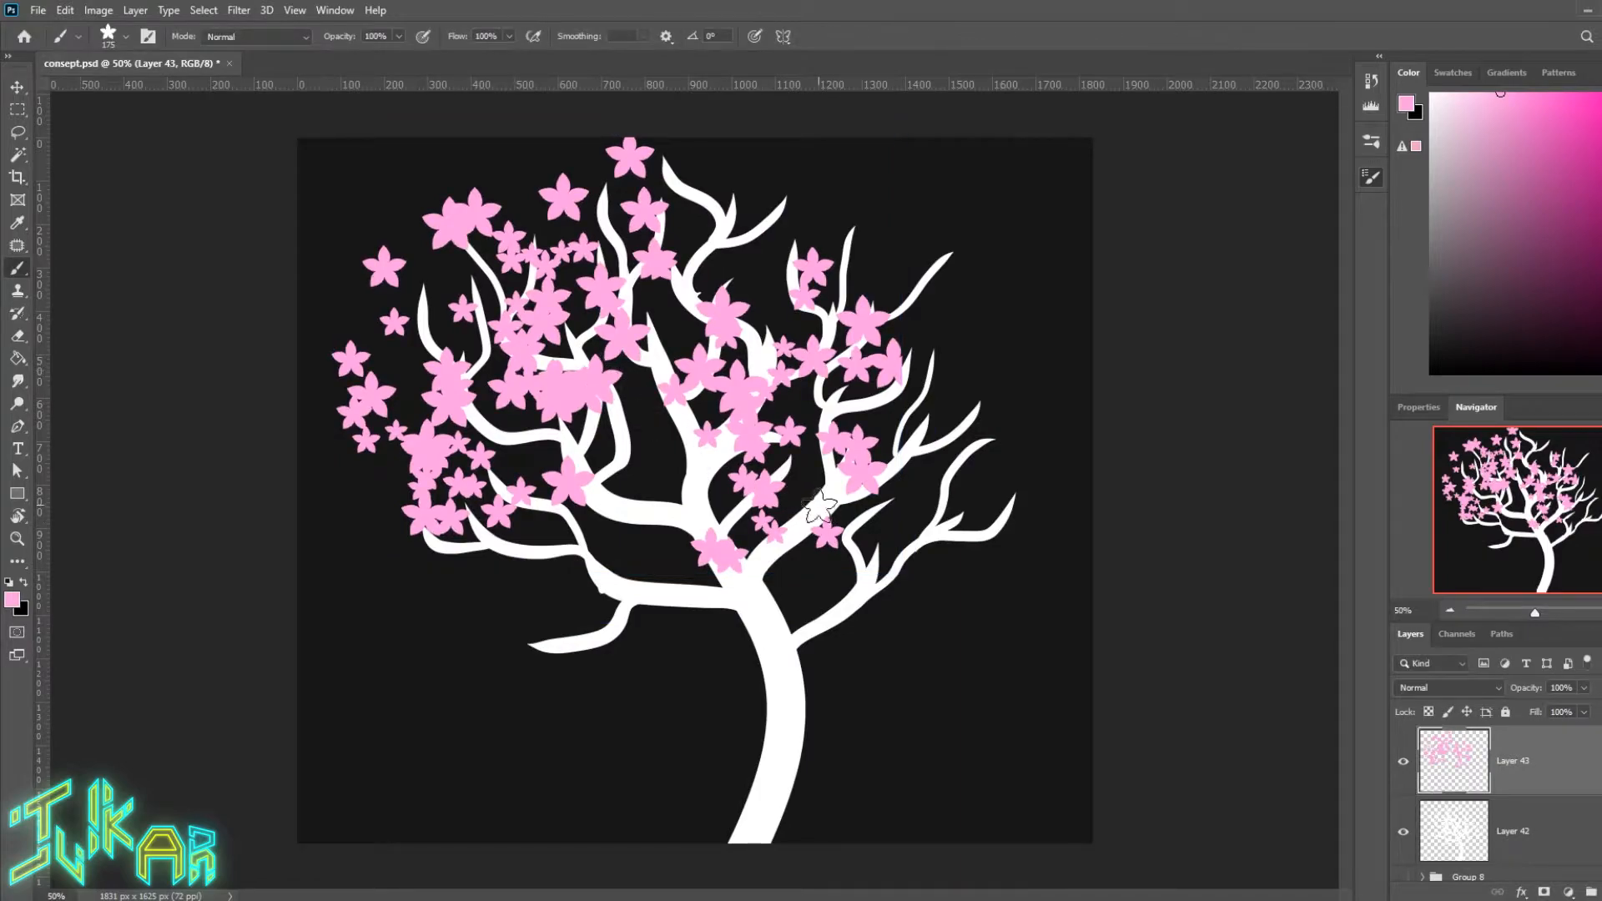
Step: Paint more pink flowers on the outer right branches, the lower-left branch and the upper part of the crown
drag(990, 404, 1009, 555)
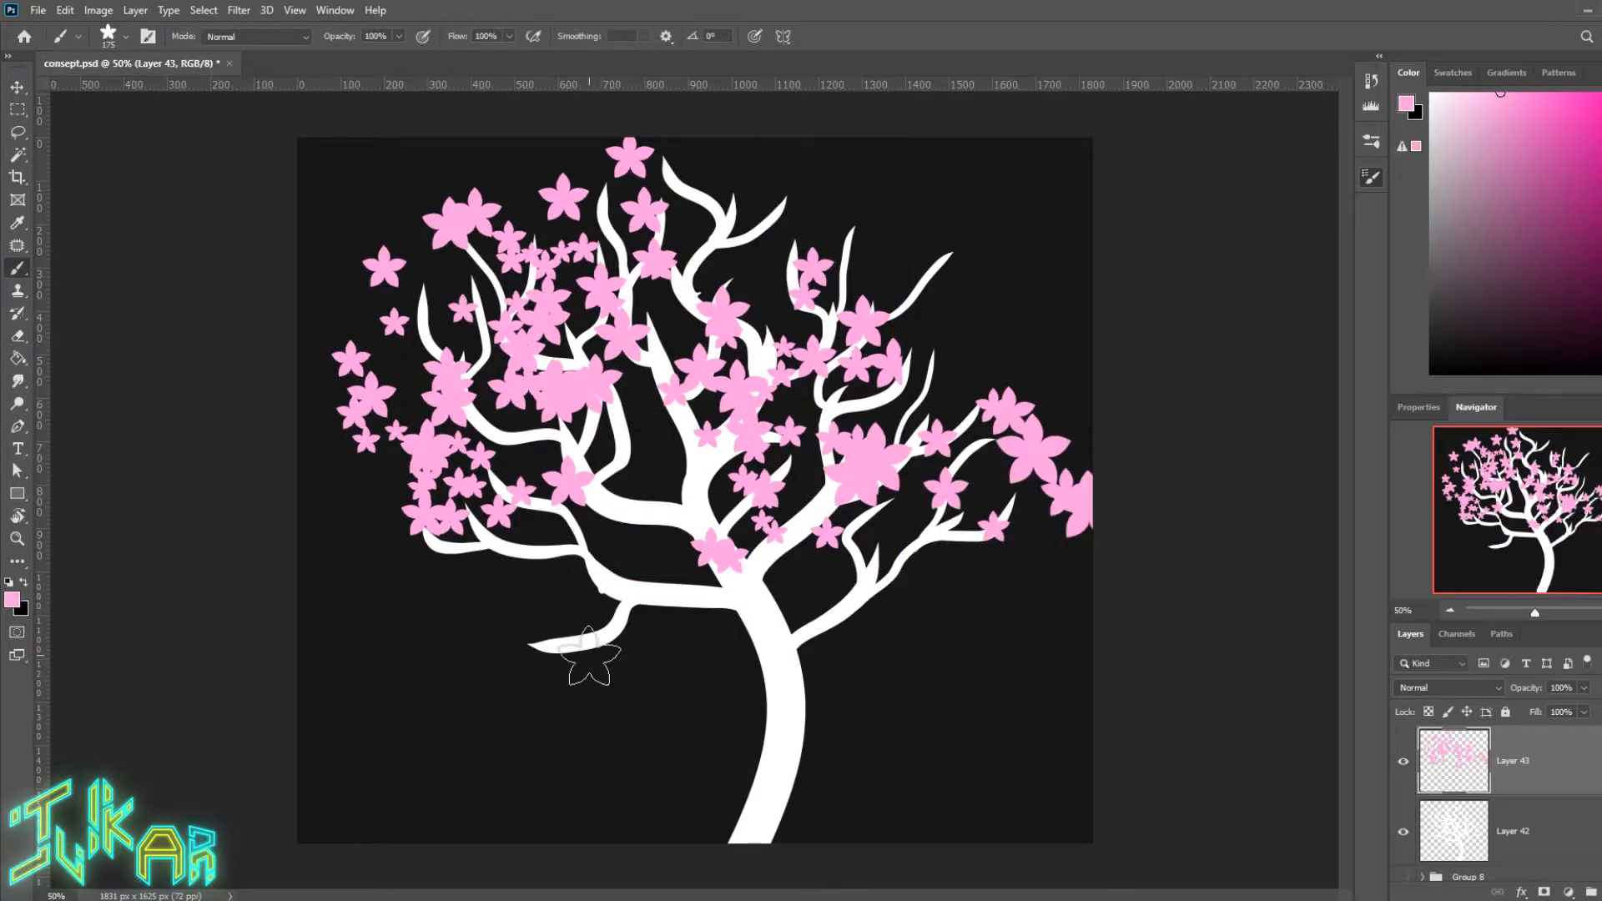
drag(483, 636, 677, 656)
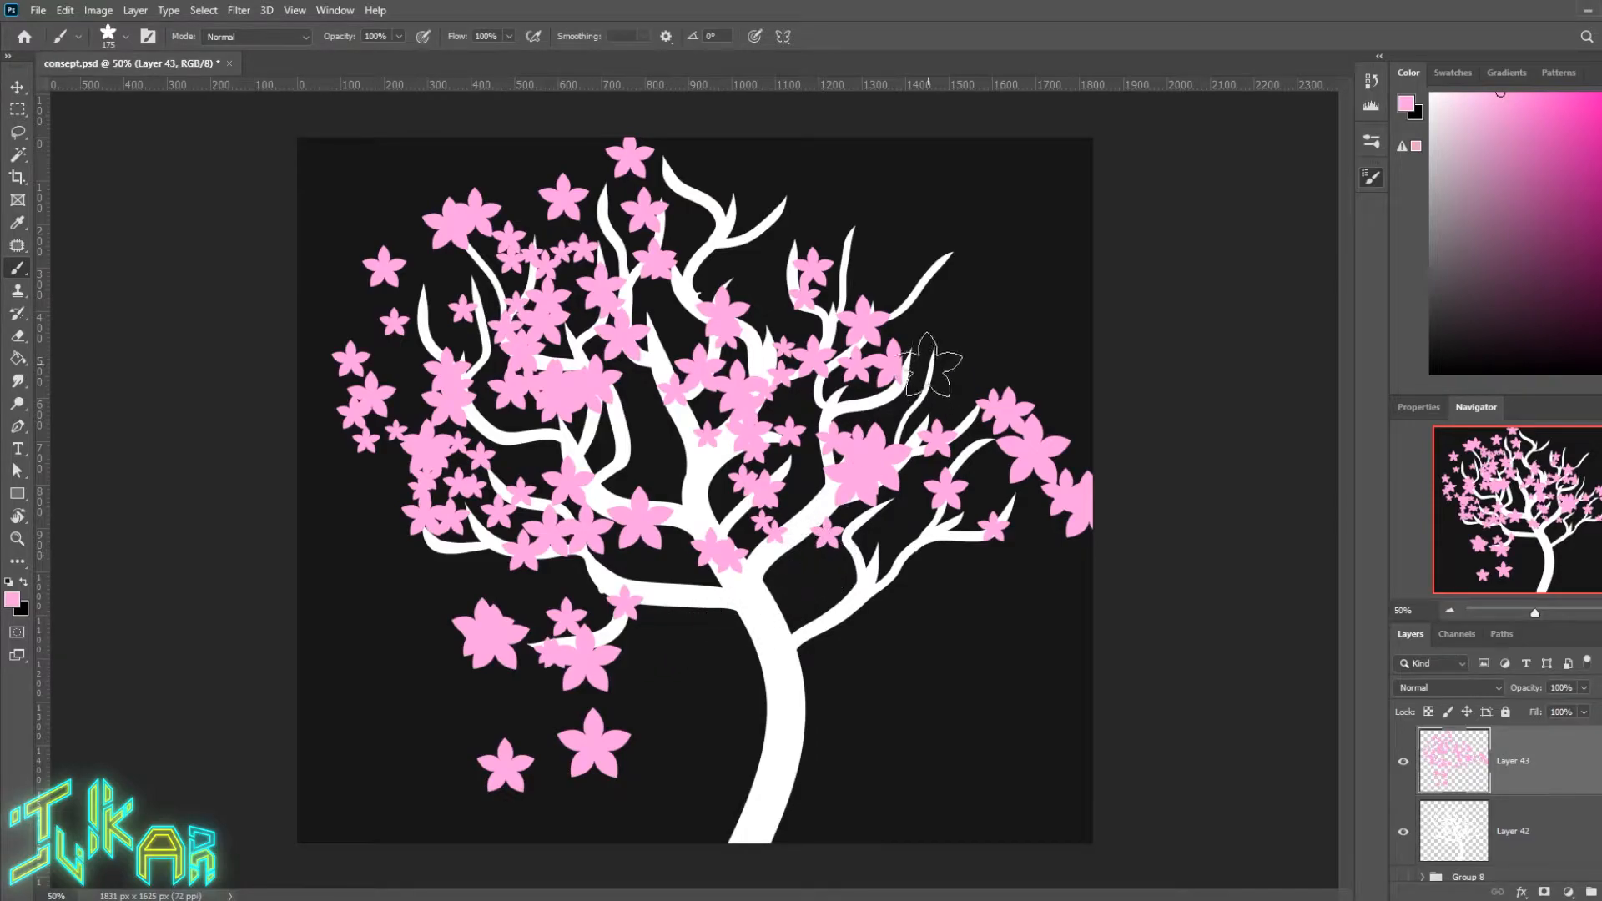
drag(712, 200, 997, 167)
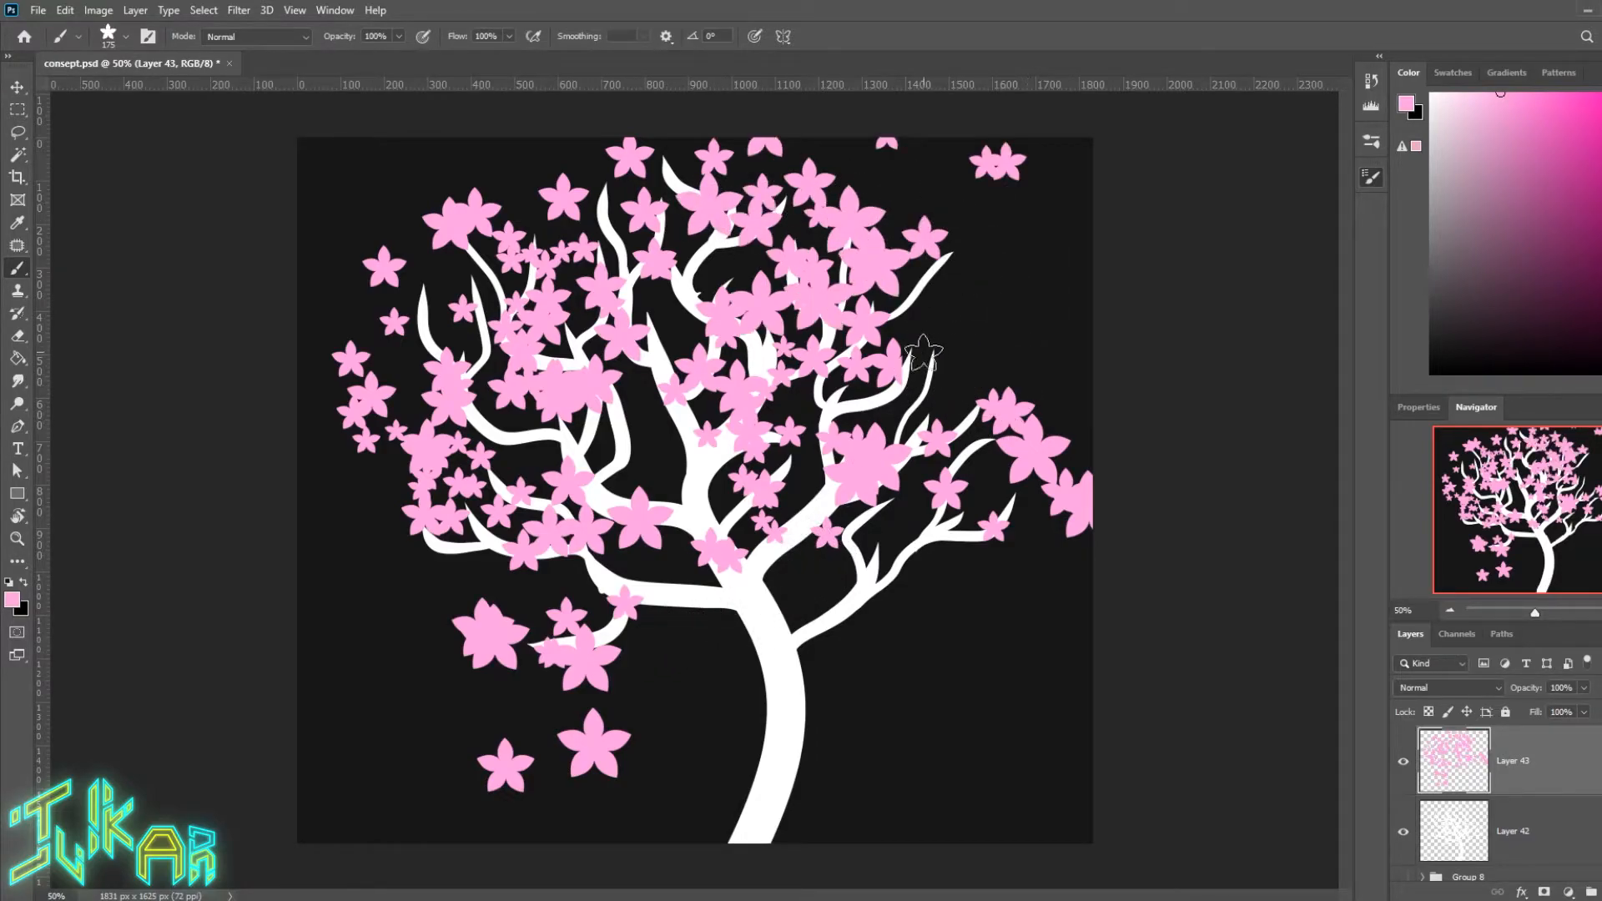
drag(930, 309, 1009, 279)
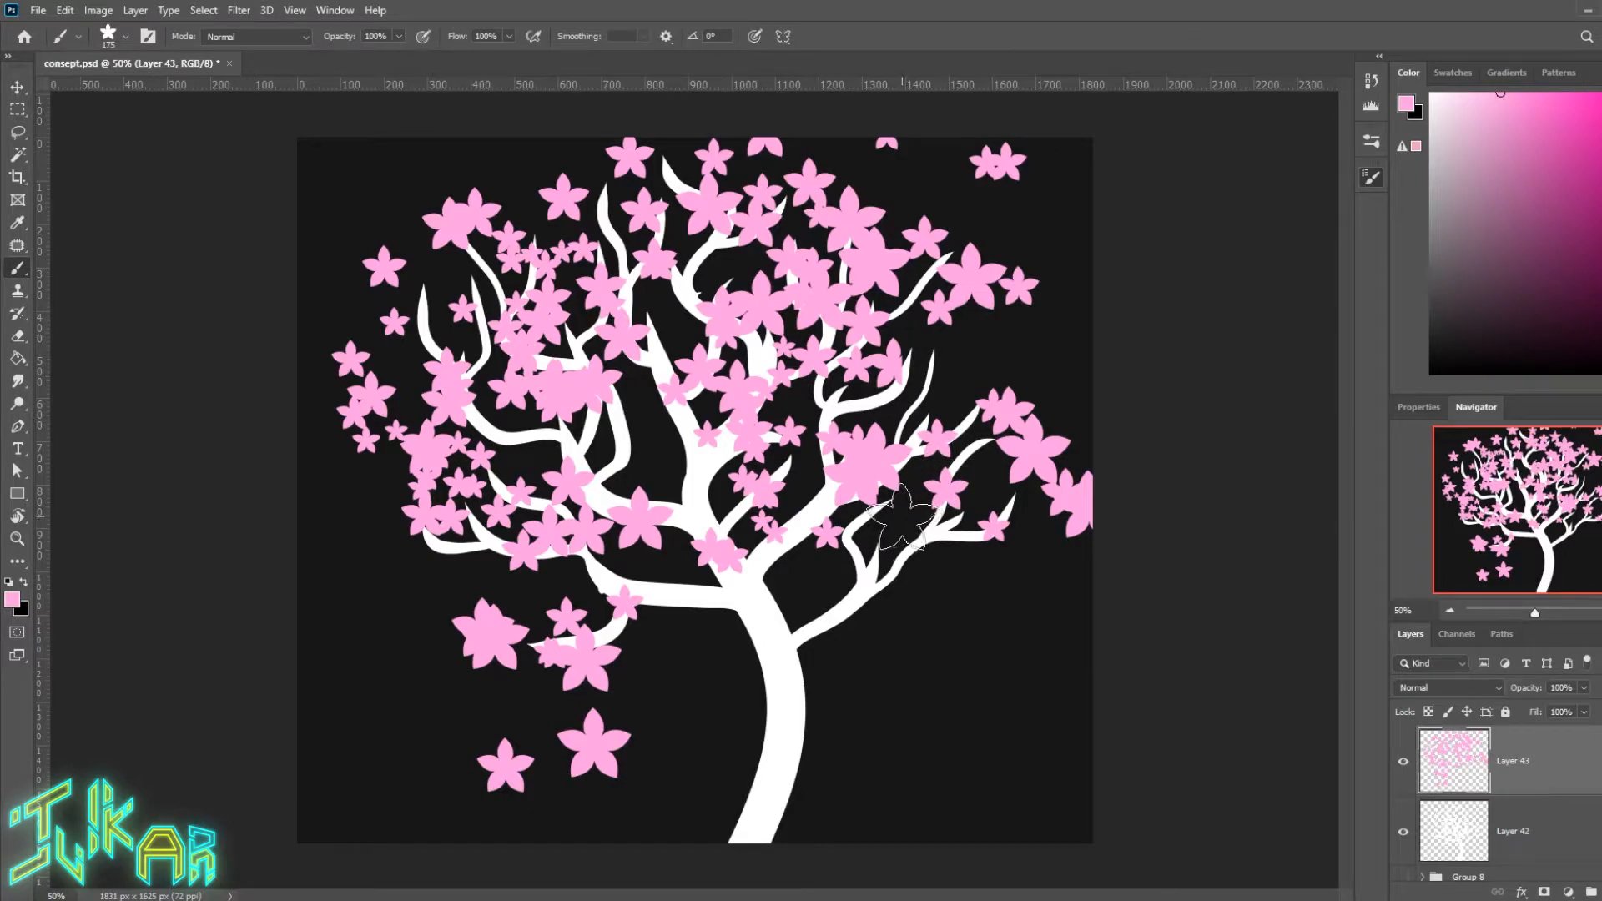
Step: Scale the flower layer down to 85.92% and shift it left to fit the crown
key(ctrl+t)
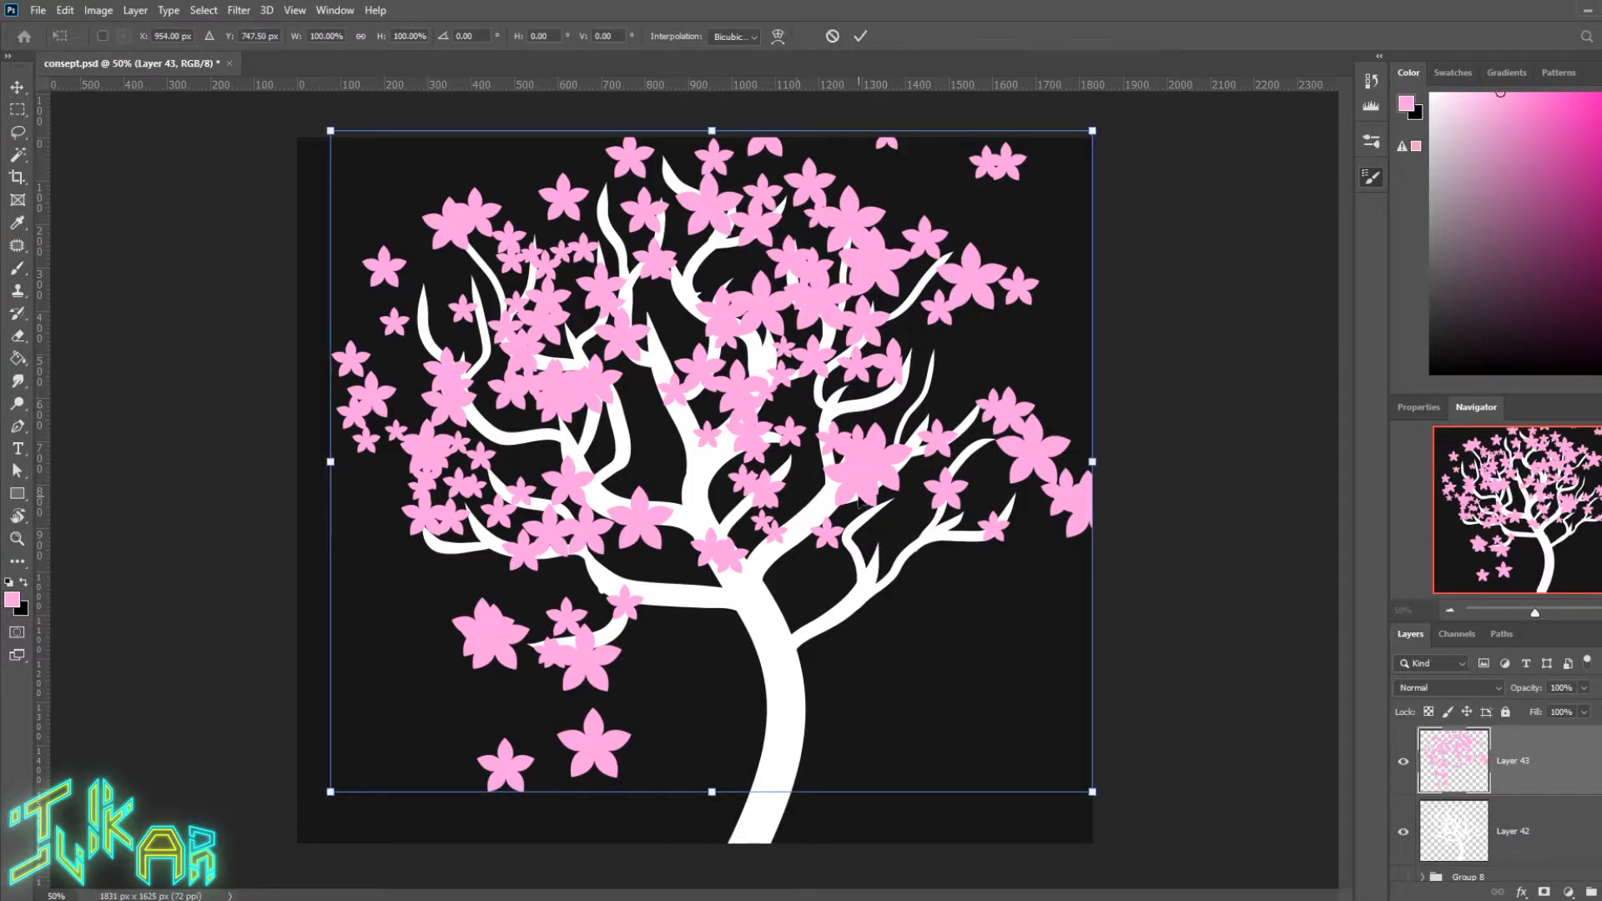
drag(331, 791, 404, 727)
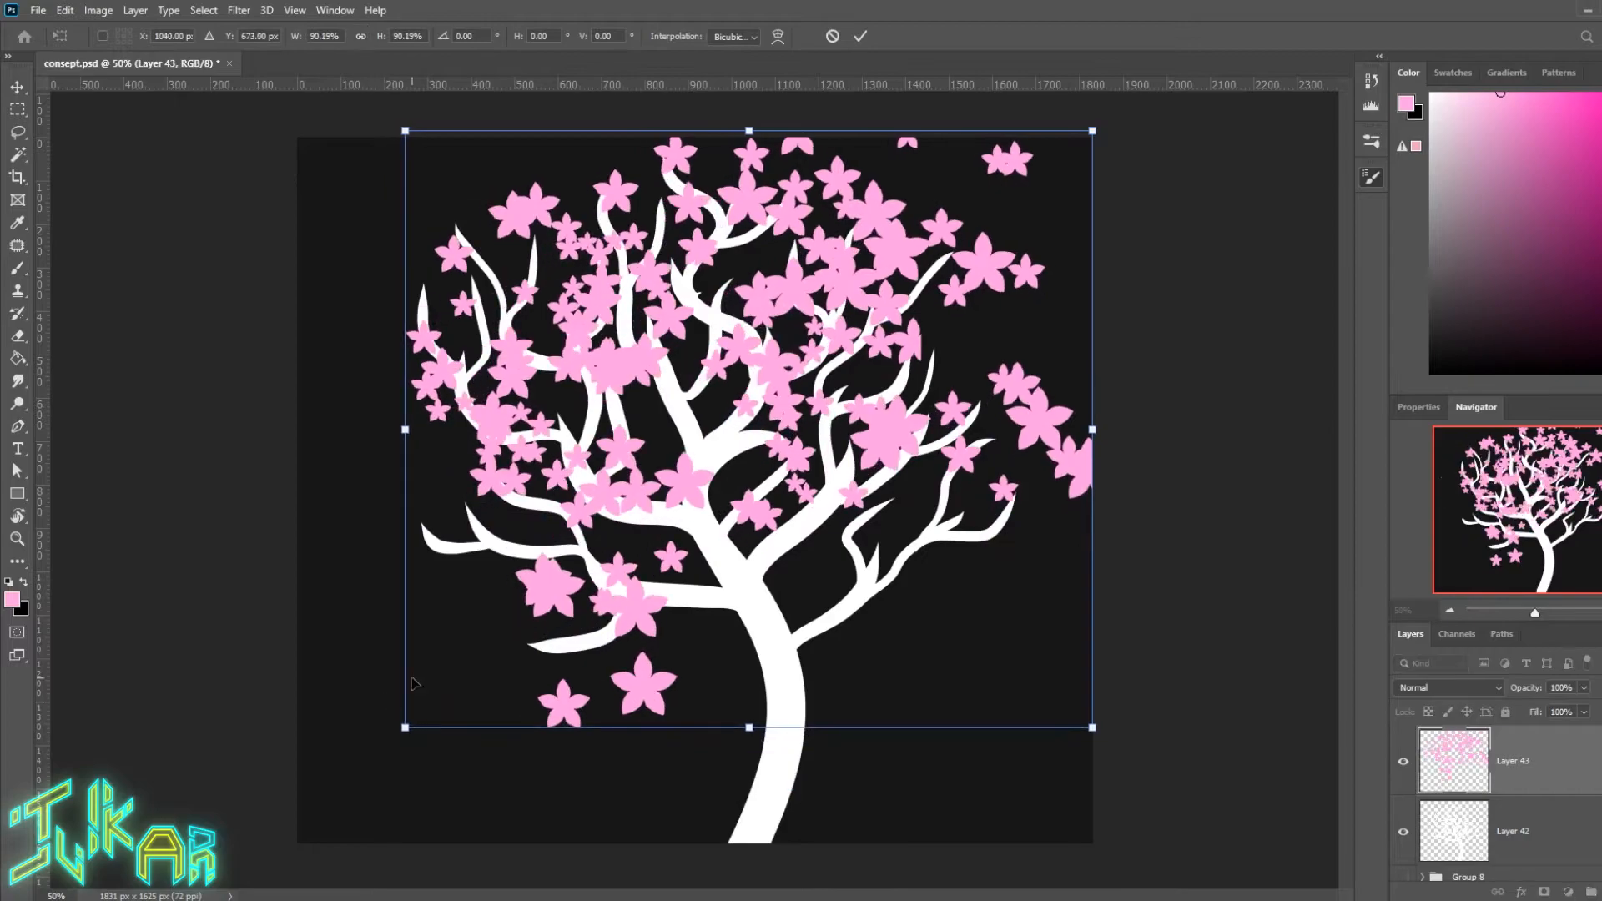
drag(732, 436, 661, 436)
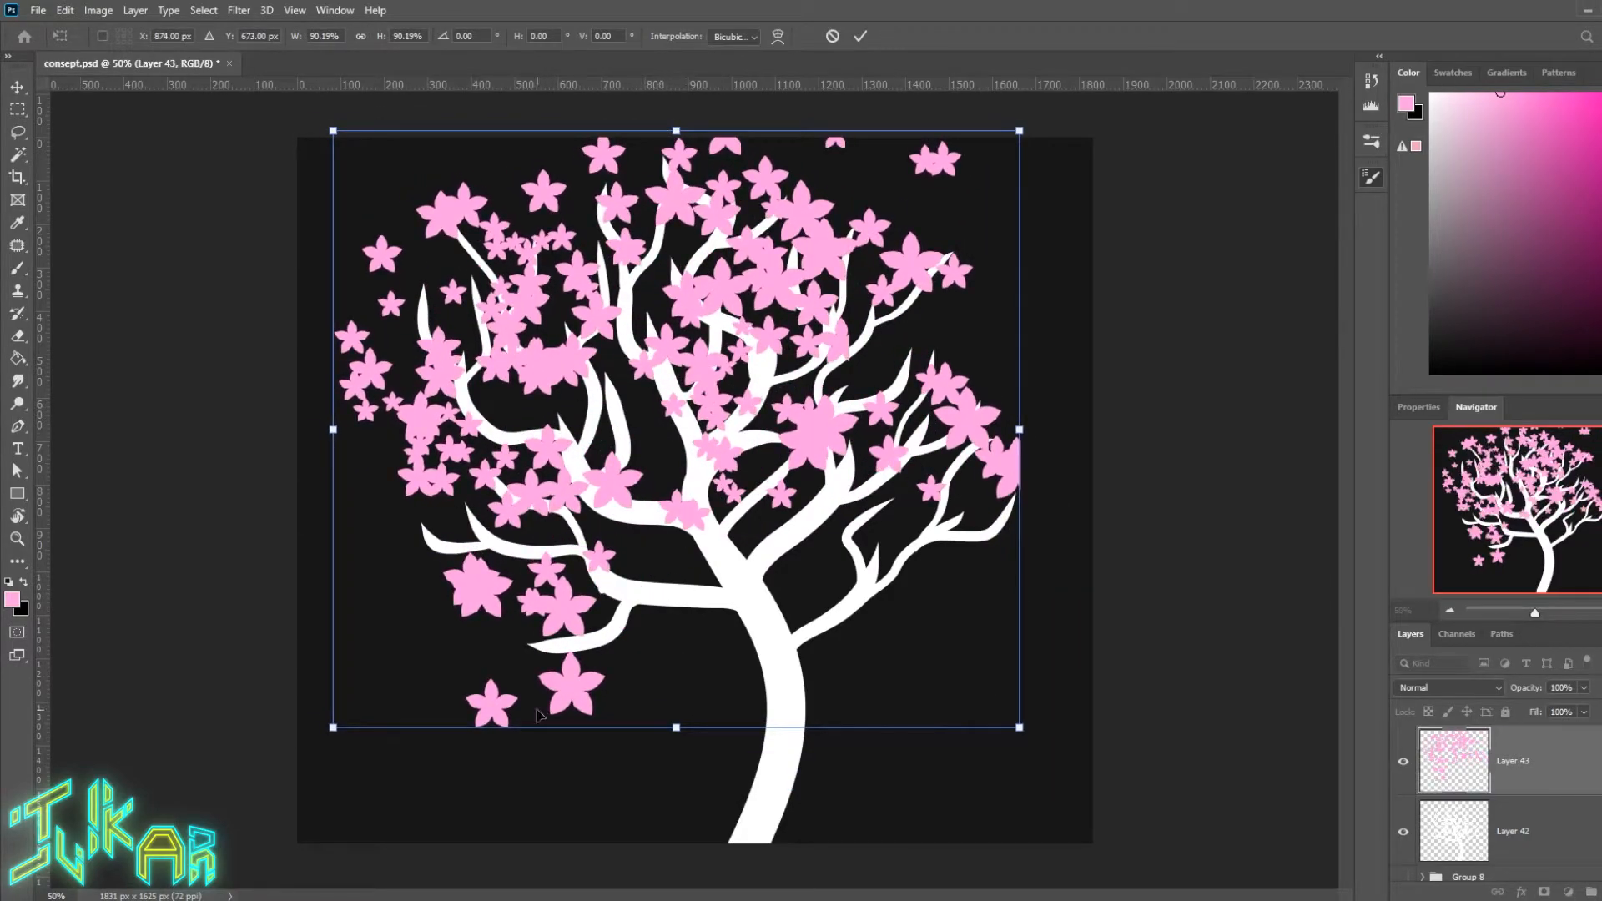
drag(334, 729, 367, 701)
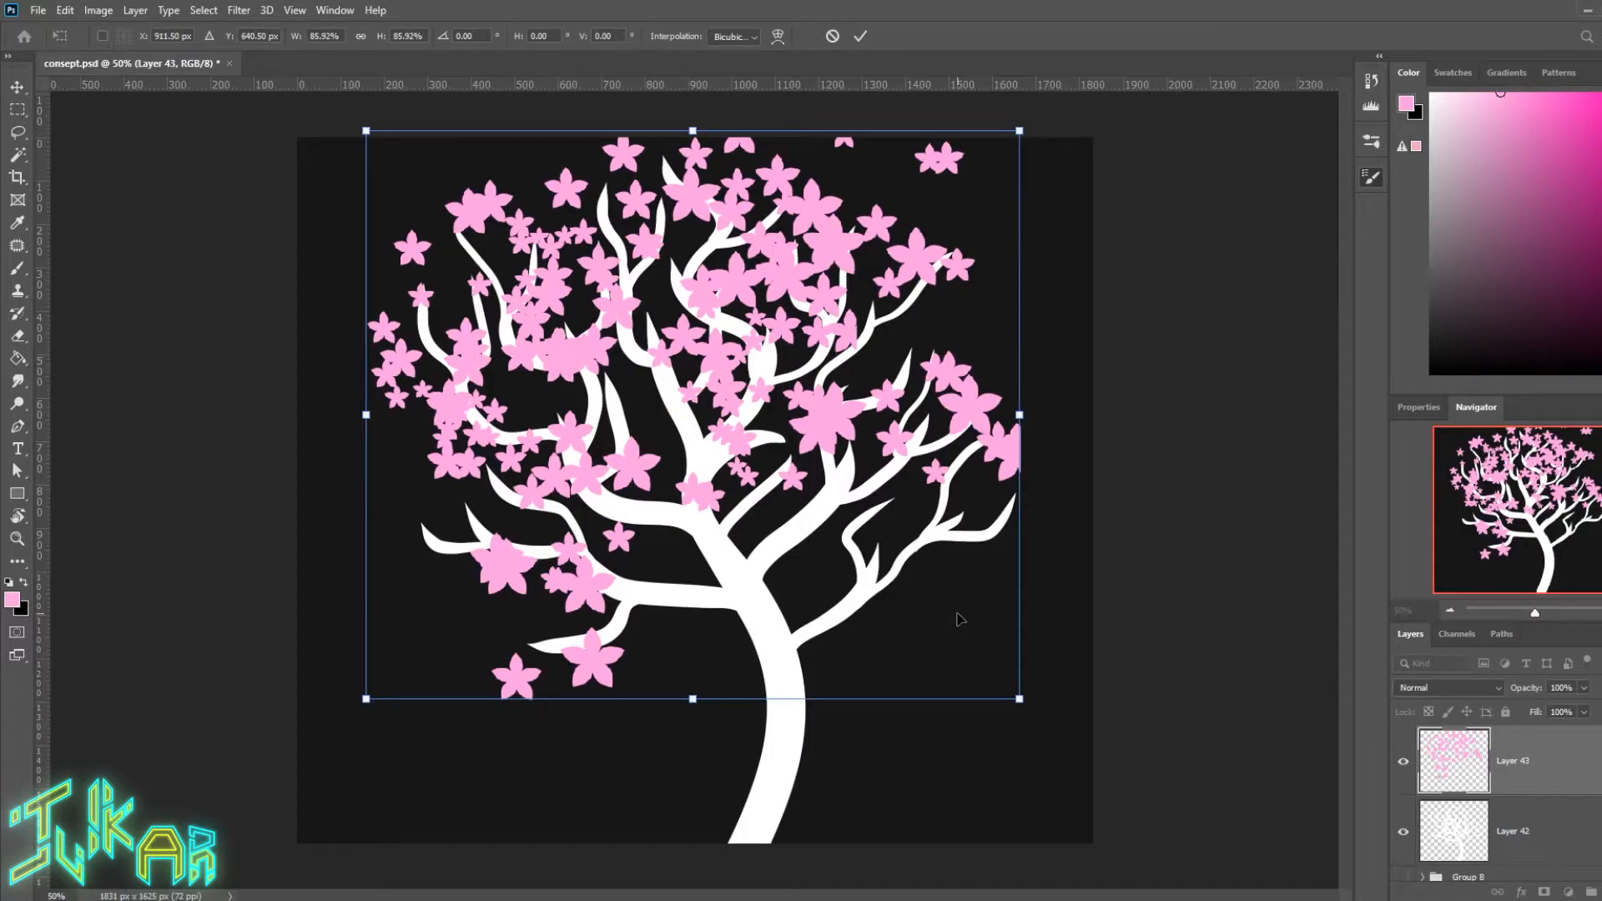
key(Return)
Step: Shrink the flower brush to 100 px, paint flowers below the lower-right branches, and erase the stray ones
key(bracketleft)
key(bracketleft)
key(bracketleft)
mouse_move(942, 592)
mouse_down()
mouse_move(928, 626)
mouse_move(991, 734)
mouse_up()
key(ctrl+t)
key(Escape)
key(e)
mouse_move(936, 626)
mouse_down()
mouse_move(947, 668)
mouse_move(1019, 642)
mouse_up()
Step: Fill the bare right branches, the lower-left branch tips and the crown's centre with small 100 px pink flowers
key(b)
drag(934, 501, 872, 546)
drag(1038, 285, 960, 321)
drag(330, 533, 434, 530)
drag(638, 549, 700, 544)
drag(679, 597, 717, 600)
drag(632, 427, 663, 342)
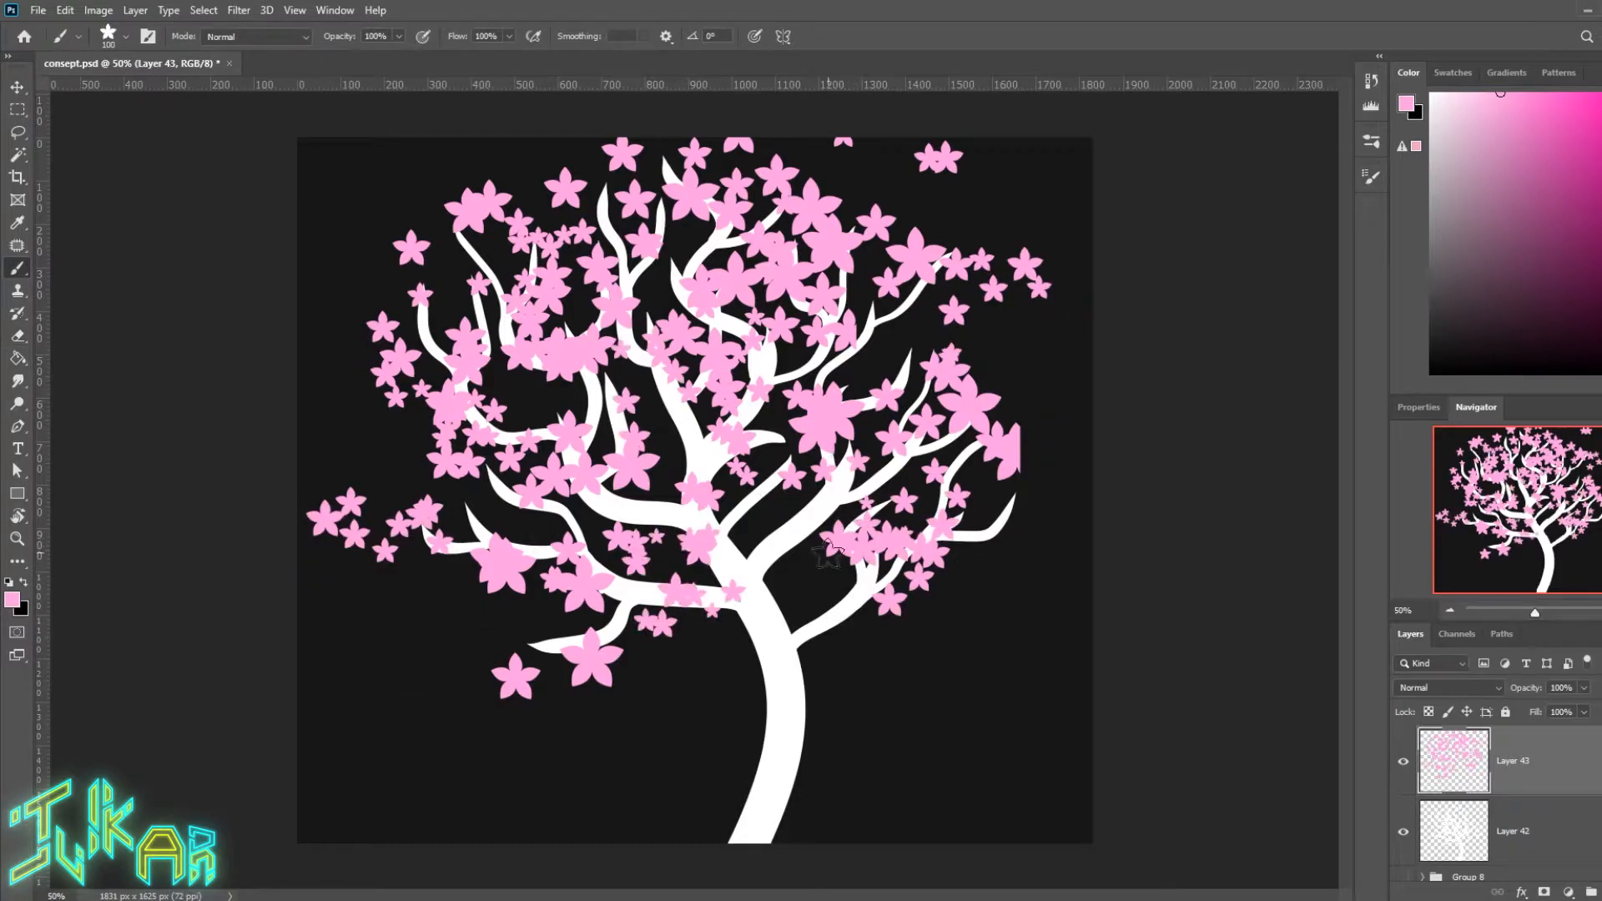
Step: Duplicate the flower layer and offset the copy slightly to the left and down
key(ctrl+j)
key(v)
drag(836, 416, 806, 424)
Step: Apply a Color Overlay in a darker mauve pink to the copied flower layer
double_click(1567, 762)
click(954, 573)
click(1155, 455)
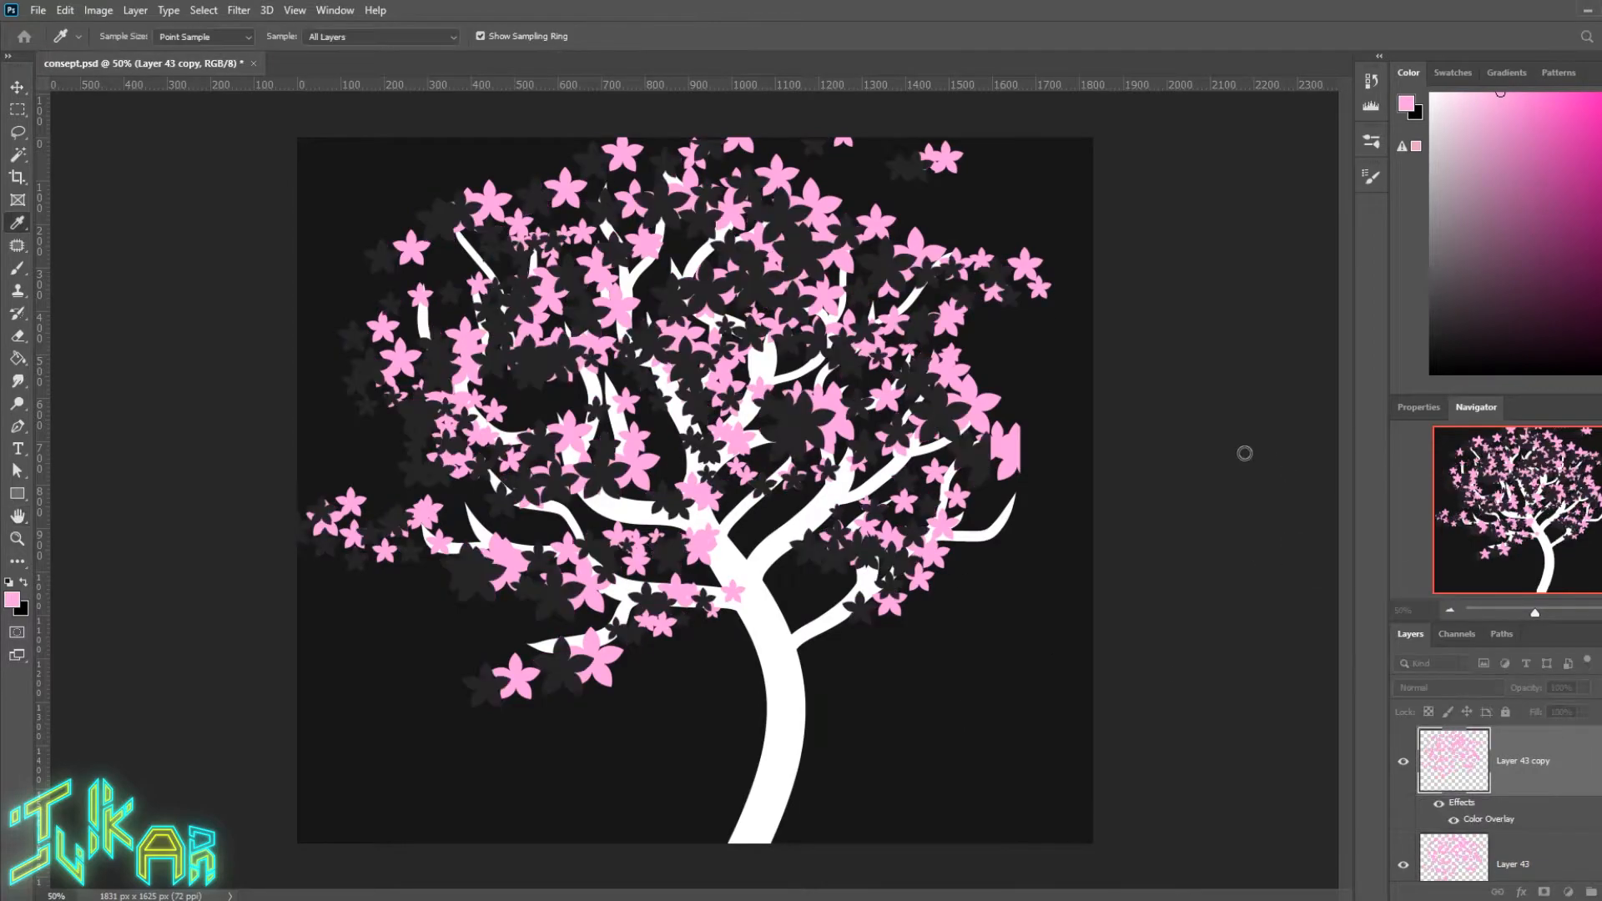
click(1162, 360)
key(Return)
key(Return)
Step: Place the darker flower copy beneath the original flower layer and scale it to 94.42%
drag(1567, 761, 1569, 883)
key(ctrl+t)
drag(1023, 140, 1005, 159)
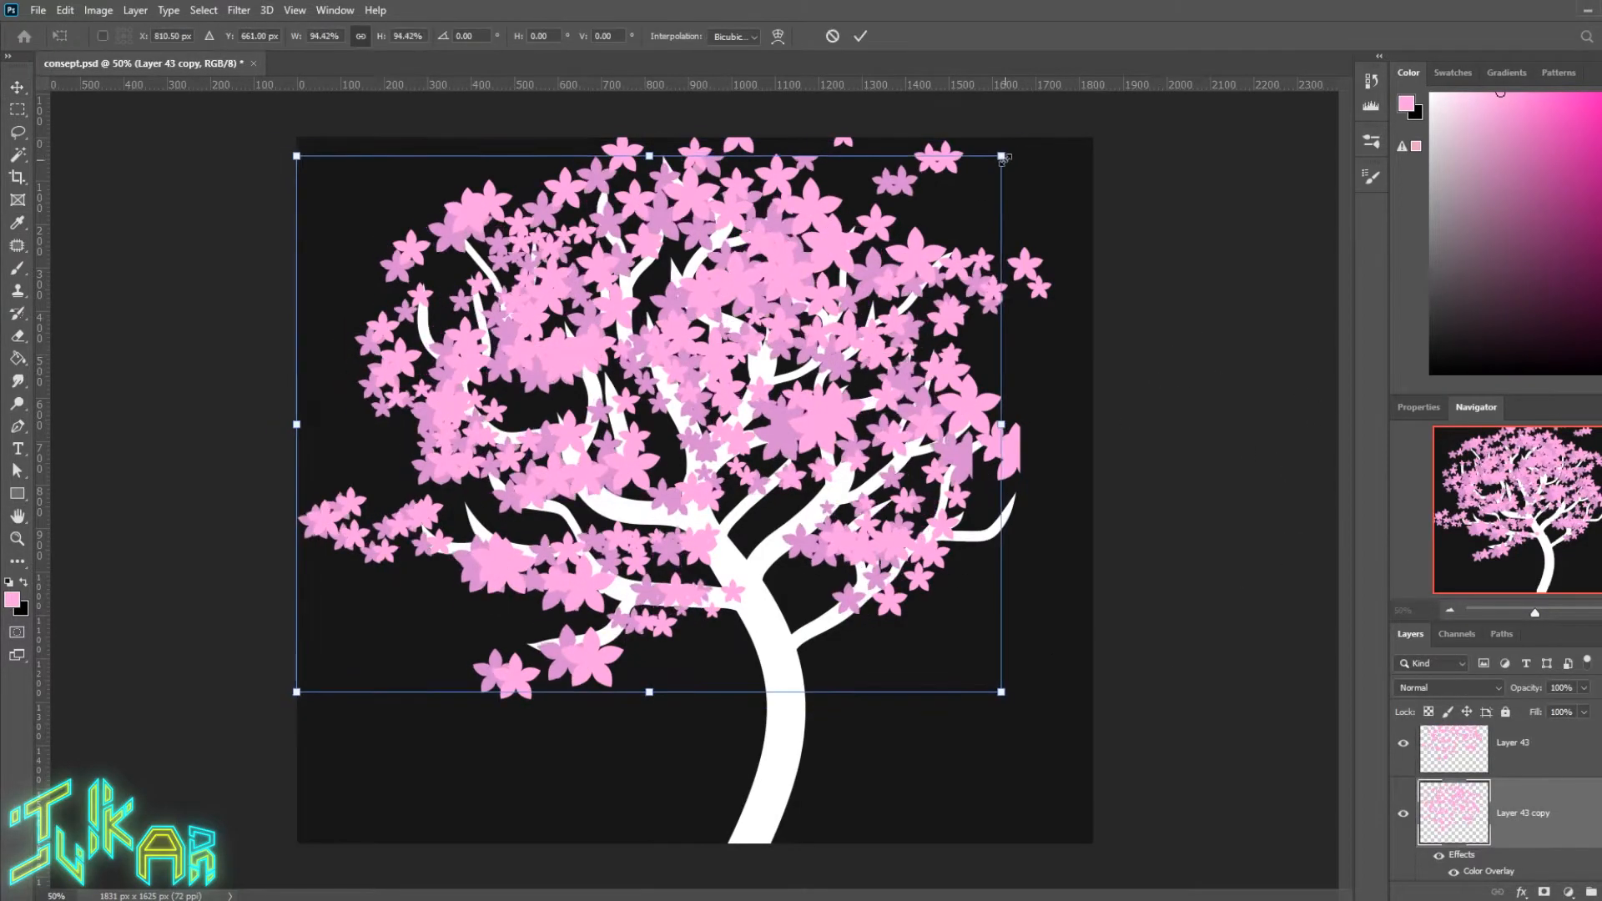
key(Return)
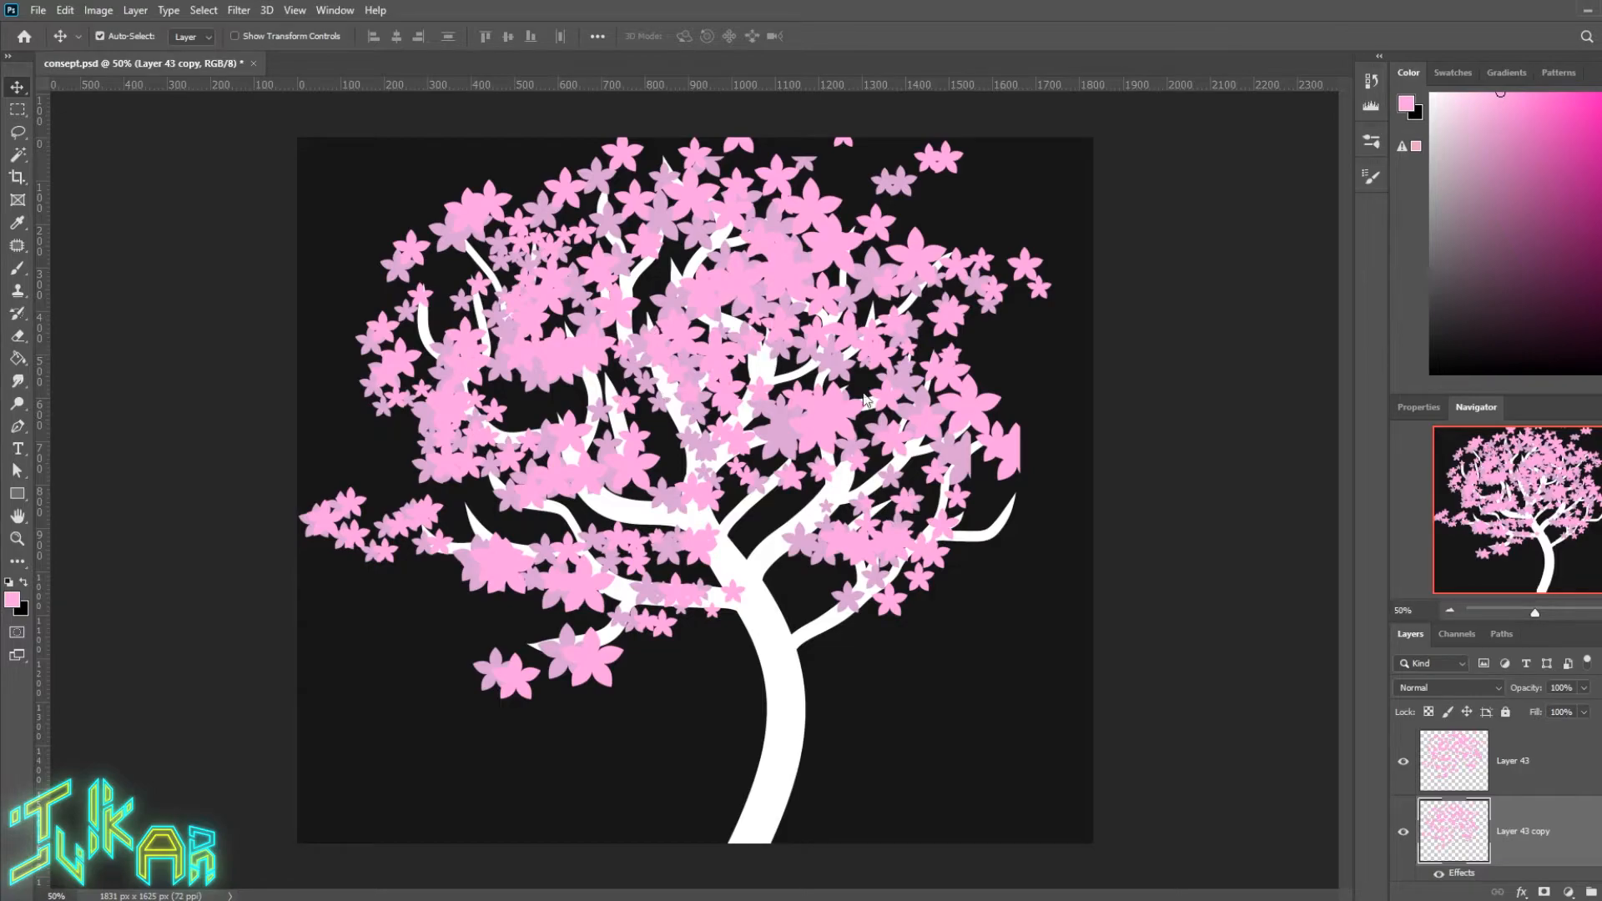
Step: Toggle the visibility of the two flower layers, the tree layer and the lowest layer to examine how the artwork is stacked
click(1402, 833)
click(1402, 762)
scroll(1402, 842, down, 1)
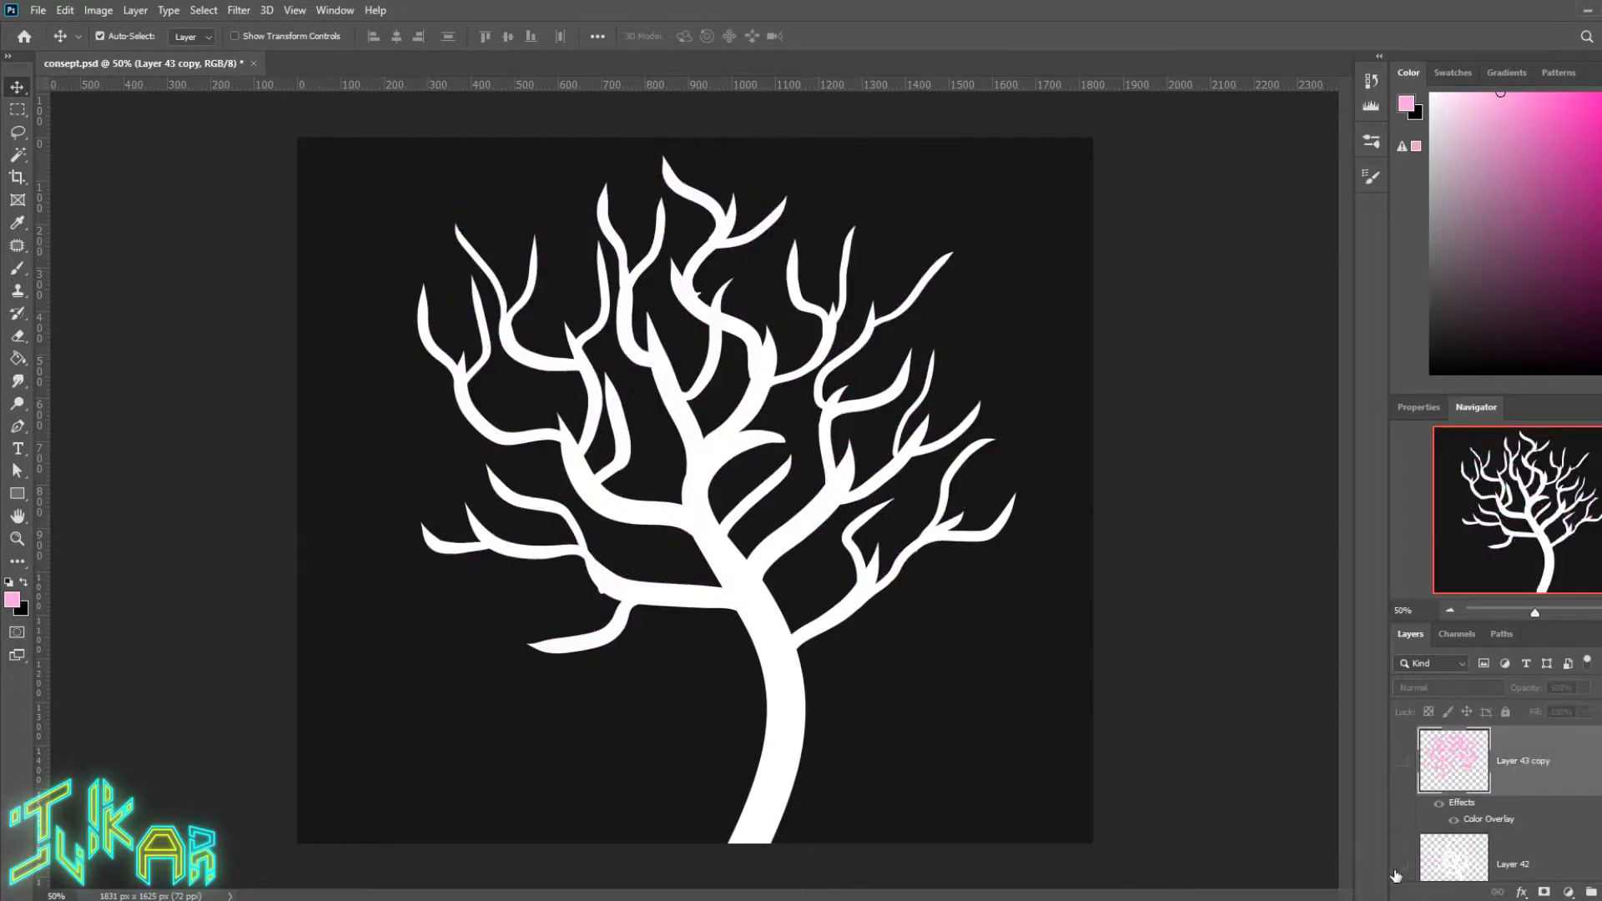
click(1402, 866)
scroll(1402, 851, down, 2)
click(1402, 836)
click(1402, 836)
scroll(1403, 851, up, 2)
click(1403, 865)
scroll(1404, 859, up, 1)
click(1403, 831)
click(1402, 762)
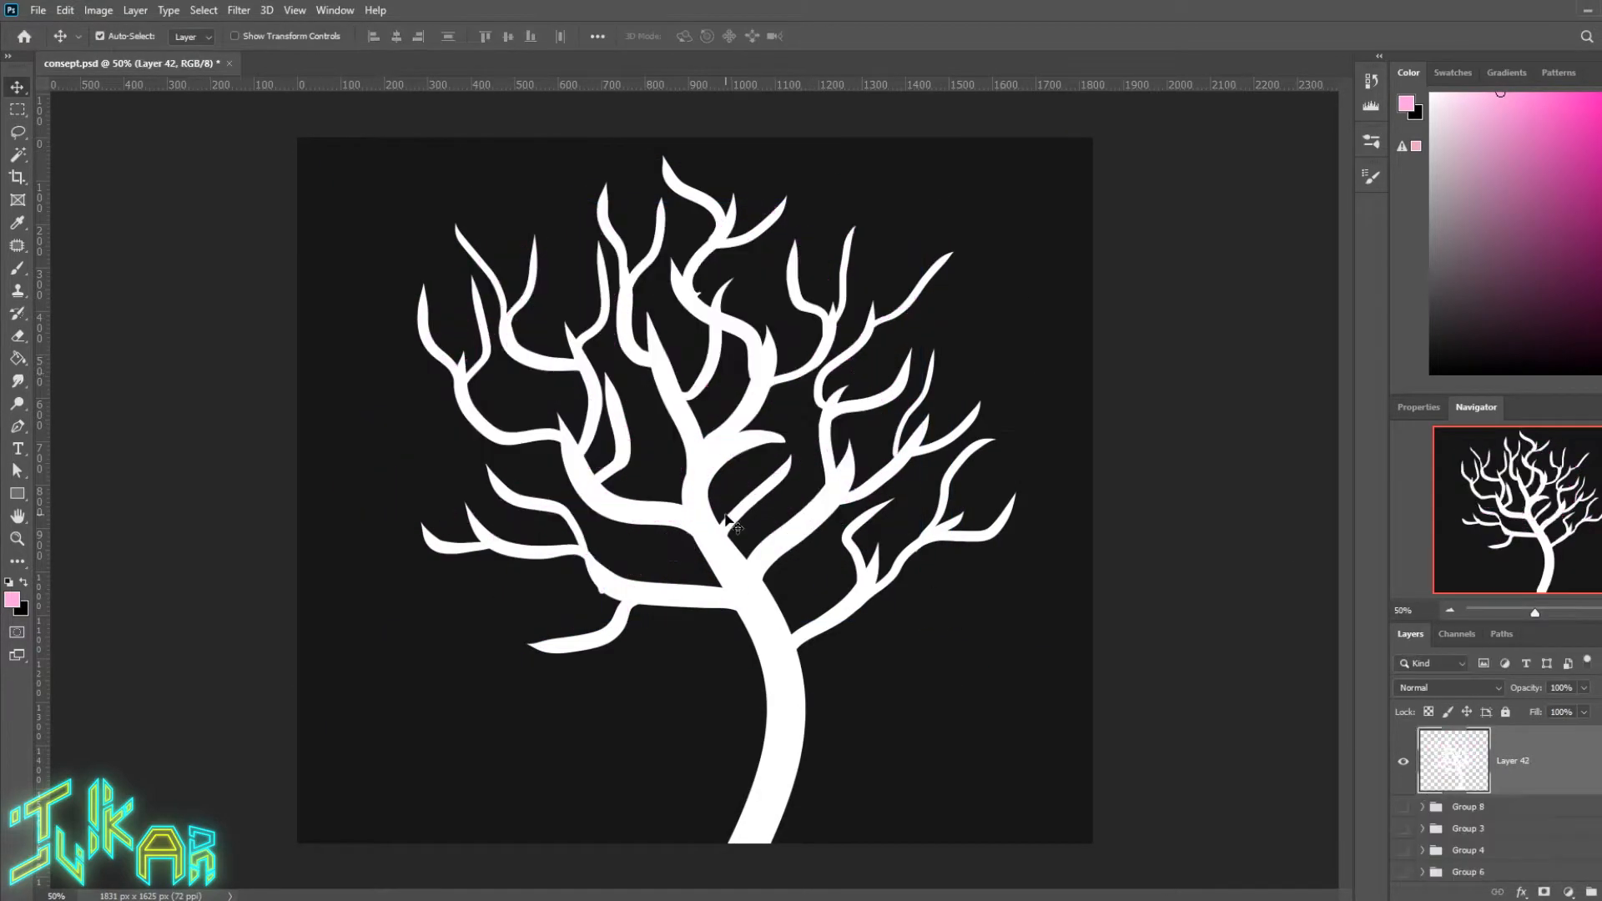
key(b)
drag(534, 476, 725, 568)
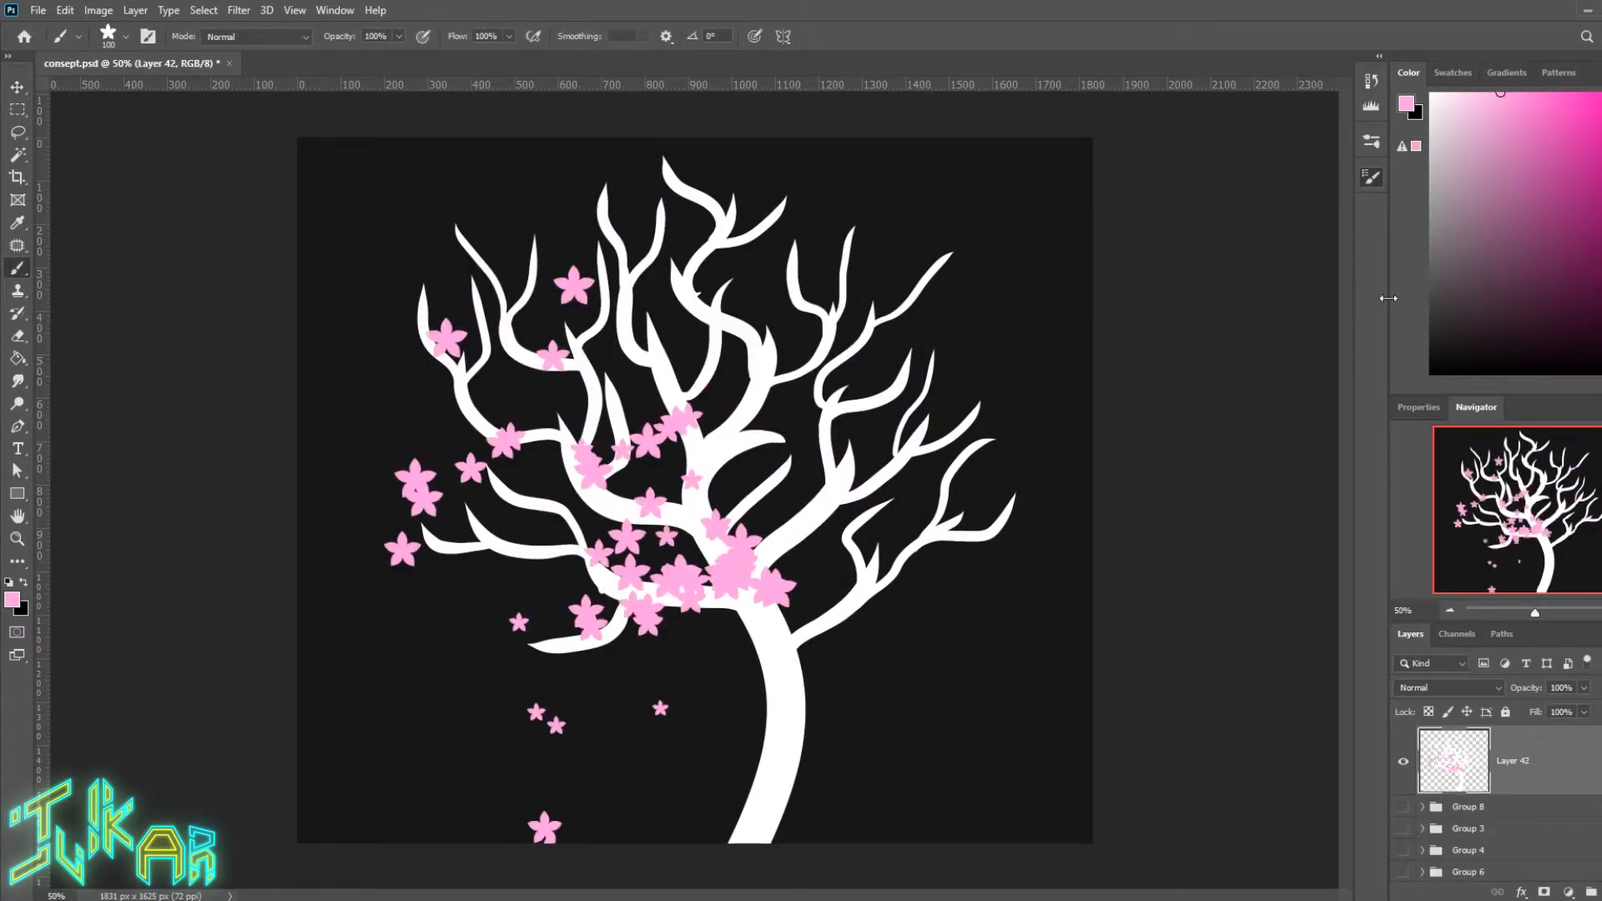
key(ctrl+z)
Step: Create a new layer, paint small pink flowers across the middle of the crown, and scale them down to fit the branches
key(ctrl+shift+alt+n)
drag(542, 442, 918, 383)
key(ctrl+t)
drag(1093, 649, 922, 570)
key(Return)
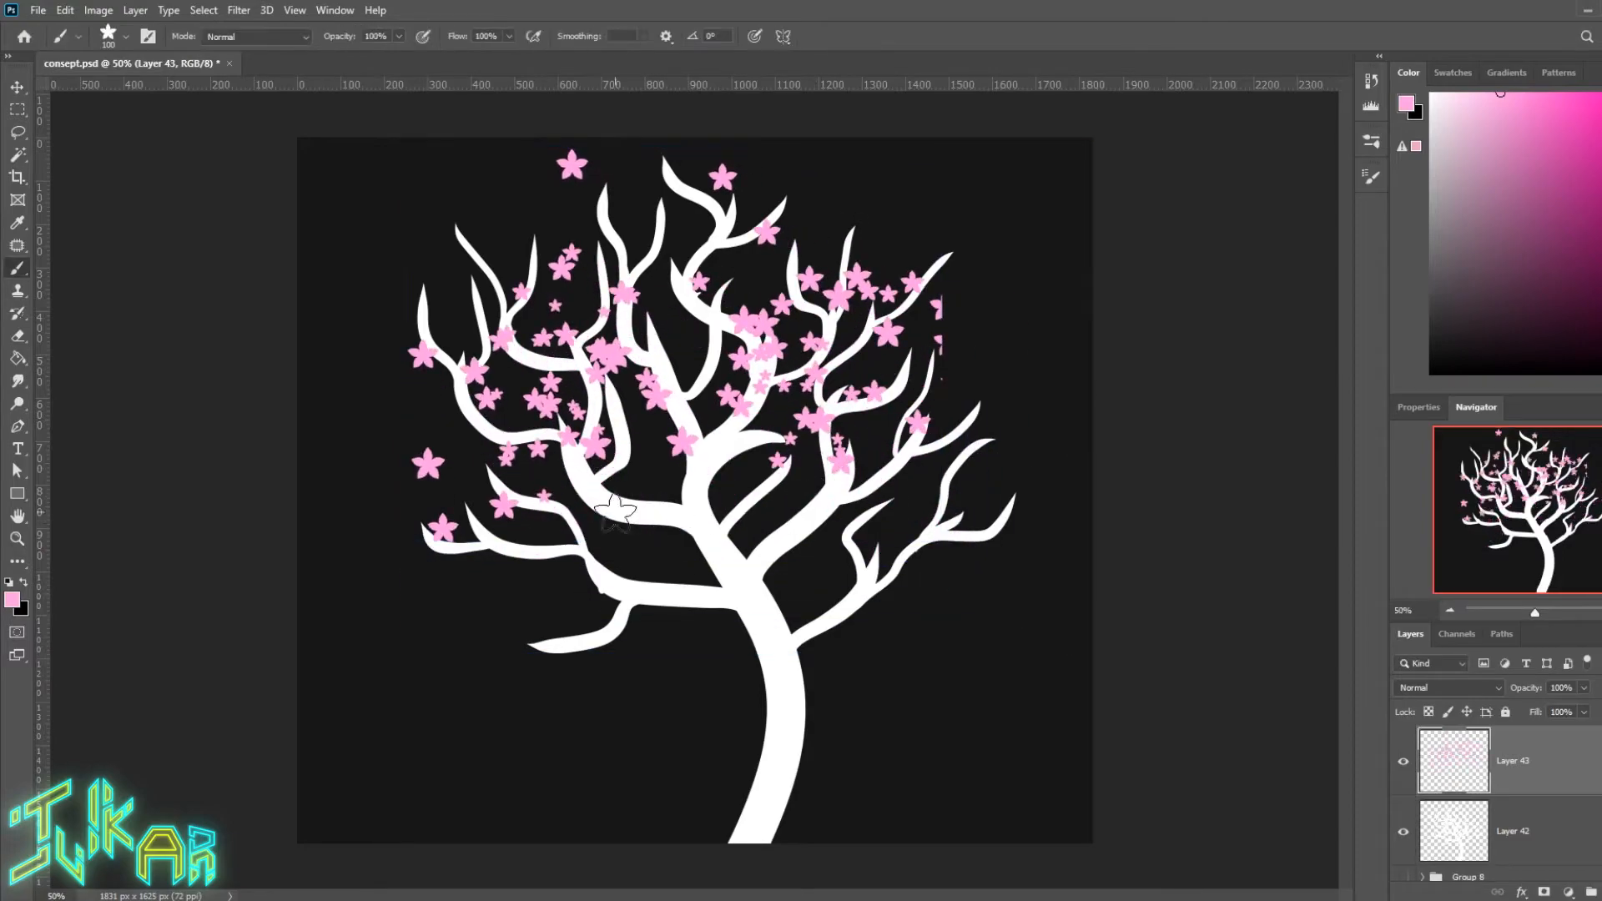
Step: Paint more small pink flowers on the lower branches and both sides of the crown, undoing one misplaced stroke
drag(517, 534, 613, 588)
drag(1001, 517, 959, 576)
key(ctrl+z)
drag(368, 242, 584, 383)
drag(967, 250, 917, 575)
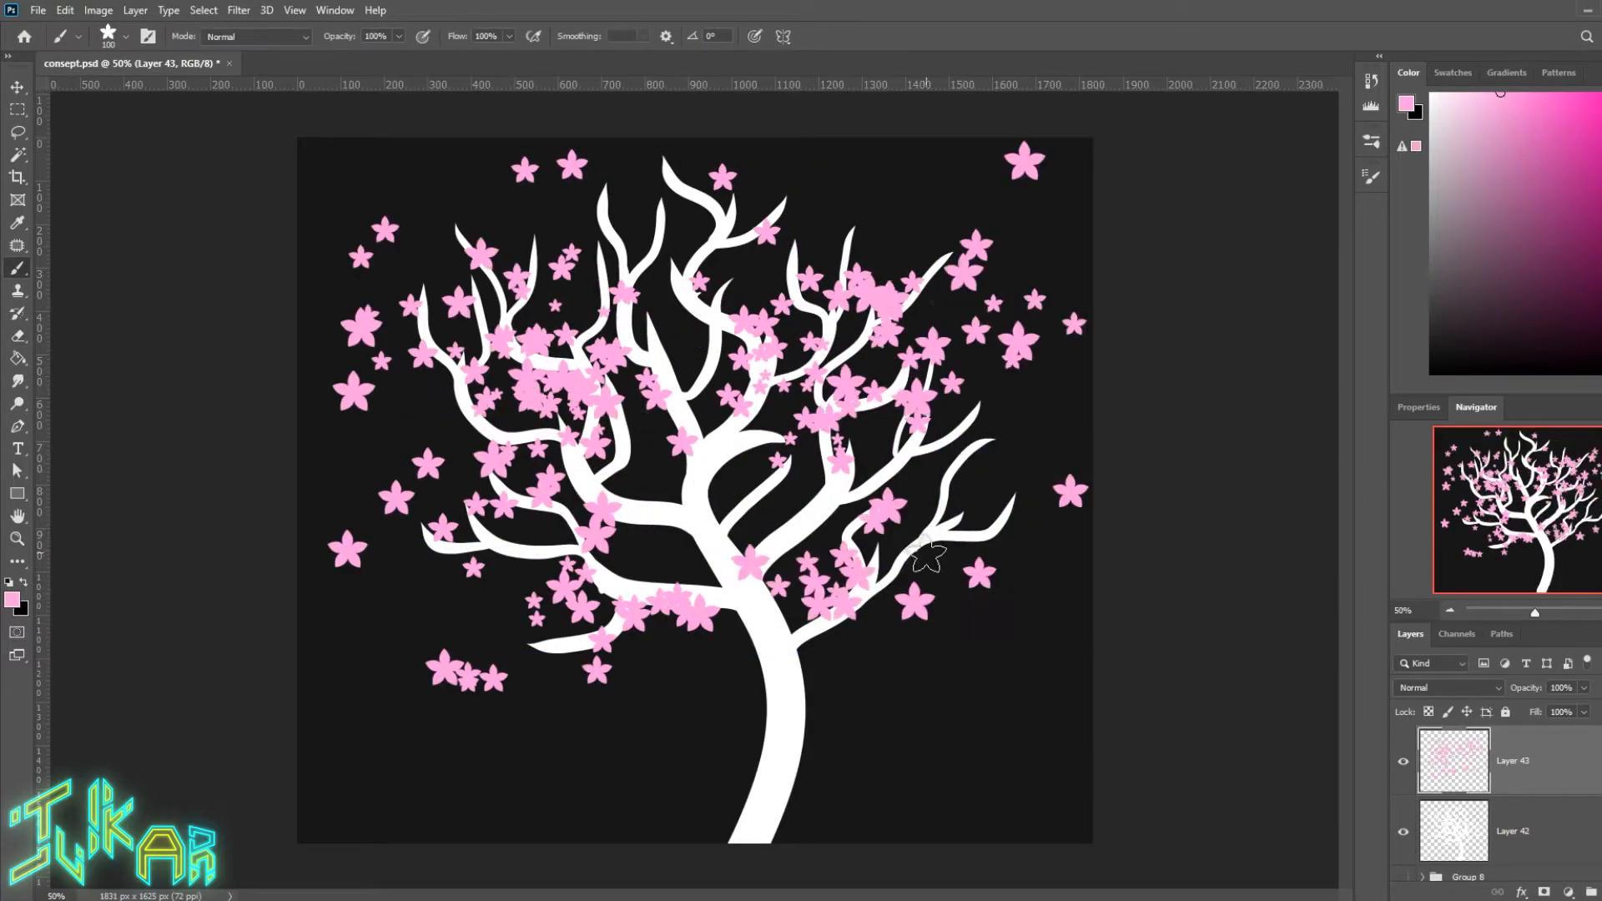
Step: Scale the flower layer down, move it up over the crown, and add a new empty layer above it
key(ctrl+t)
drag(1089, 140, 942, 247)
drag(868, 400, 905, 282)
key(Return)
click(1600, 892)
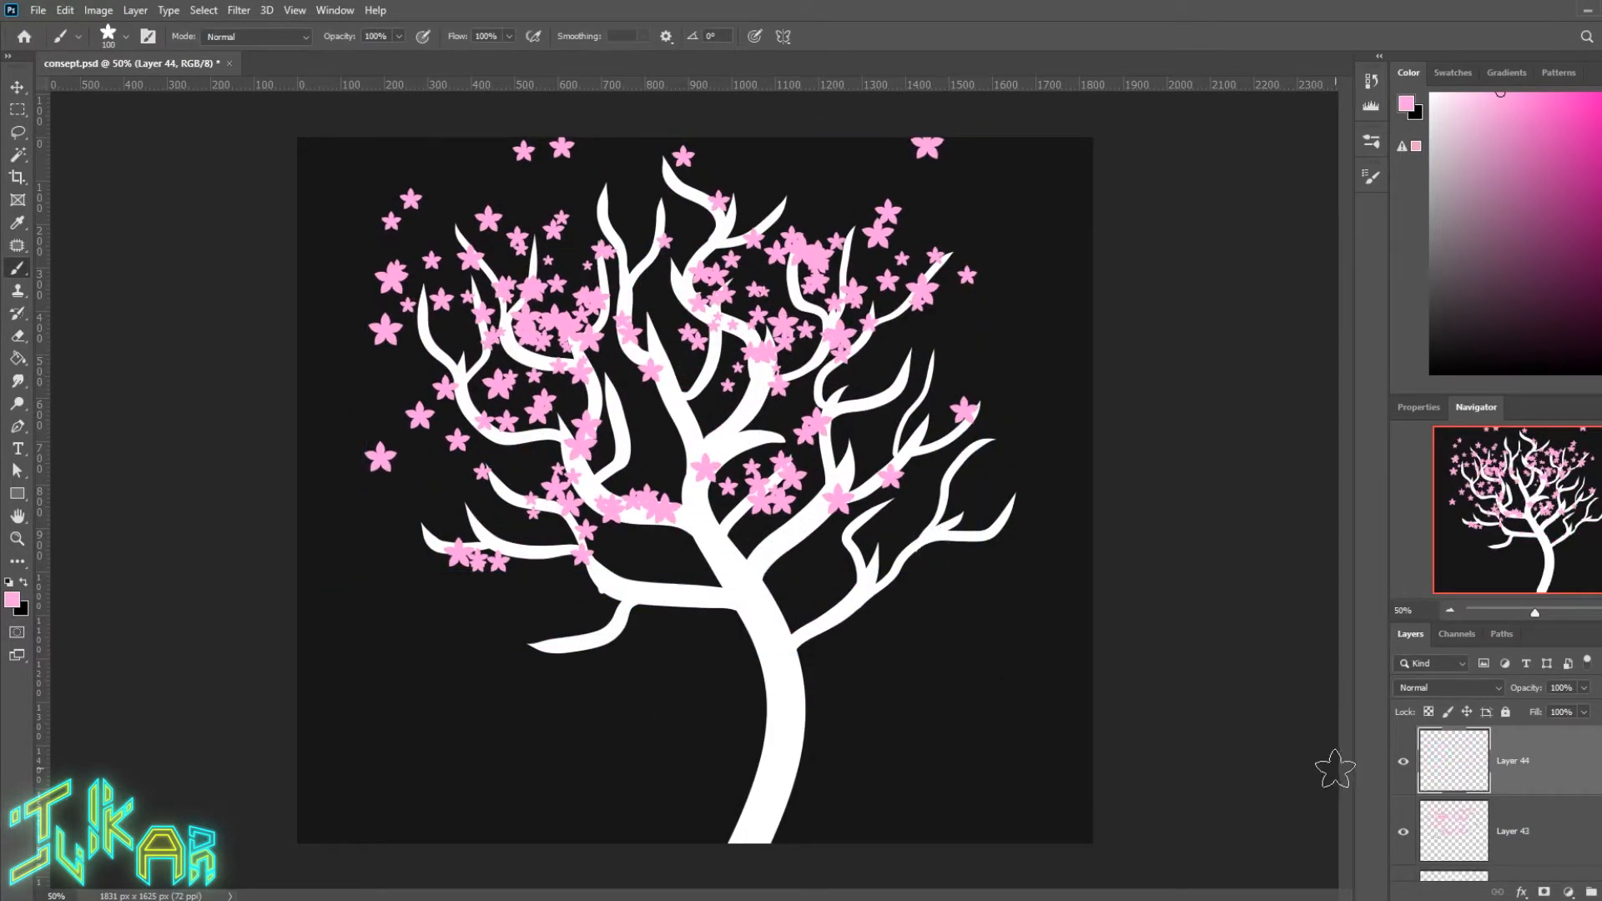
Step: Paint pink flowers over the right-hand and lower-left branches, and scale the new flower layer down to fit the crown
drag(974, 501, 934, 568)
drag(551, 617, 613, 634)
key(ctrl+t)
drag(340, 729, 426, 659)
key(Return)
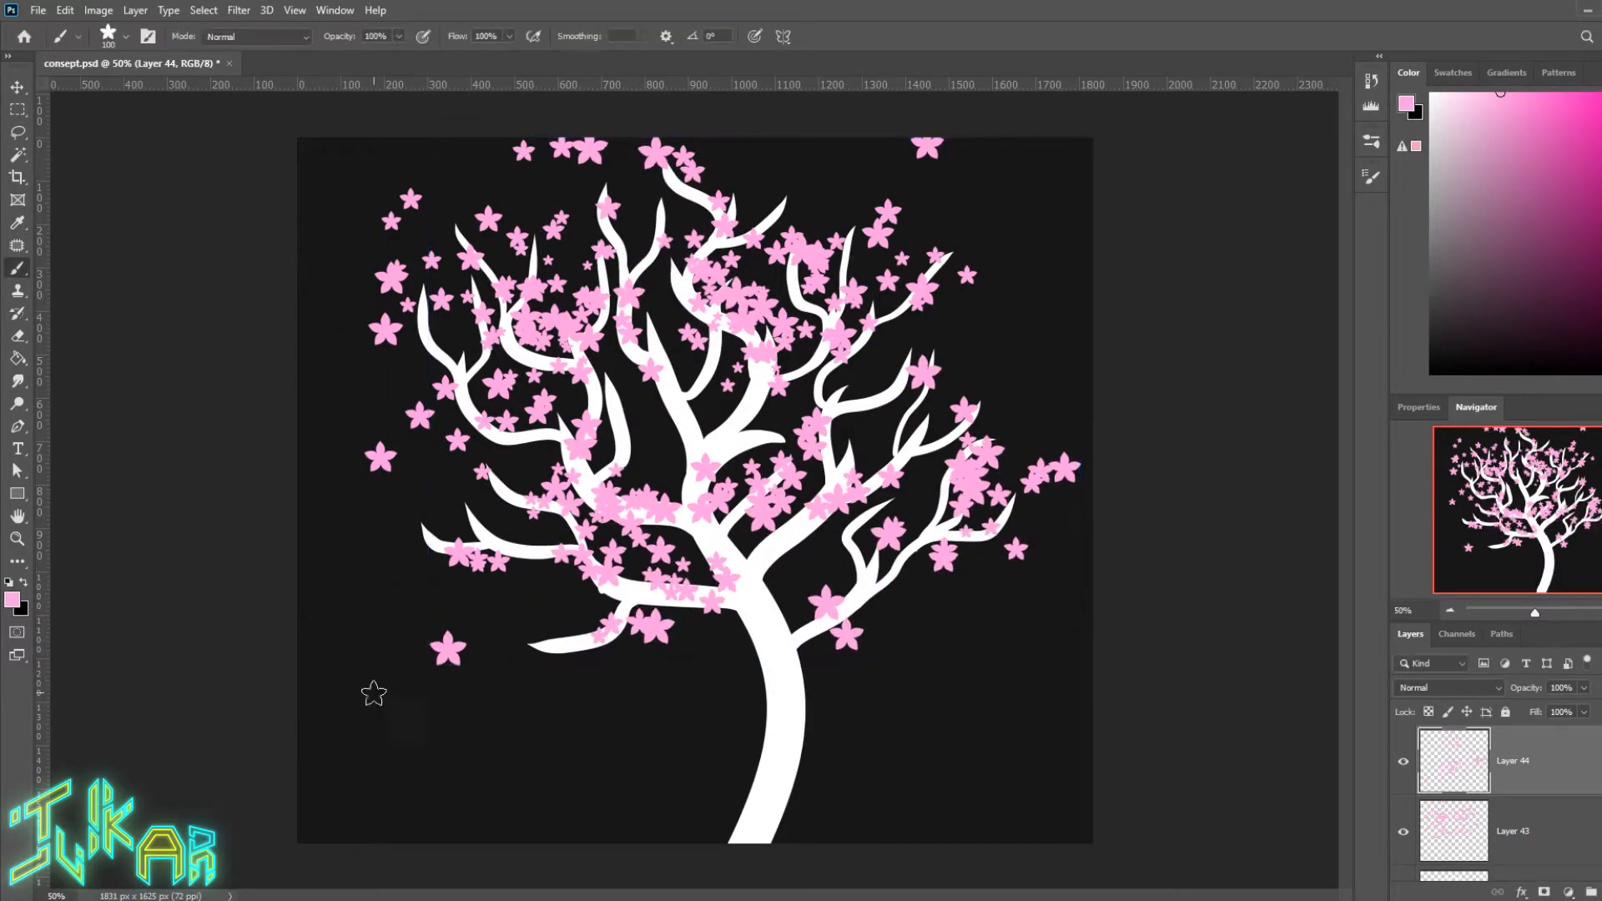
Step: Reduce the flower brush and scatter tiny pink flowers over the crown's middle, right and left branches
key(bracketleft)
key(bracketleft)
key(bracketleft)
key(bracketleft)
key(bracketleft)
key(bracketleft)
key(bracketleft)
drag(689, 430, 643, 473)
mouse_move(719, 457)
mouse_down()
mouse_move(770, 413)
mouse_move(876, 413)
mouse_up()
drag(636, 271, 644, 234)
drag(442, 504, 436, 547)
drag(425, 332, 478, 377)
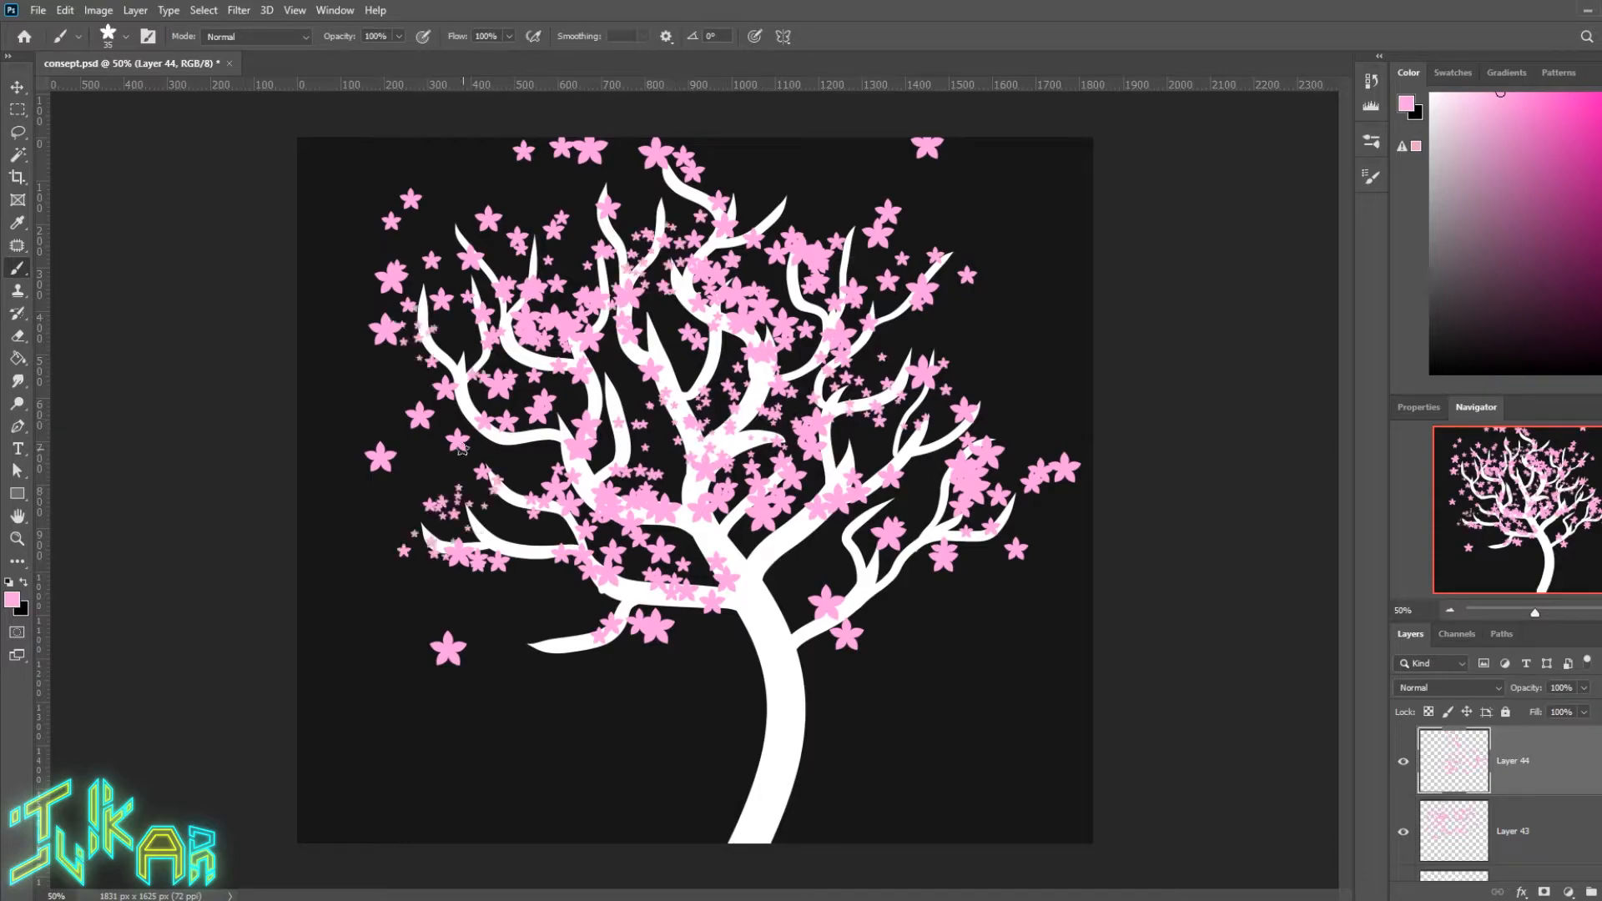
Step: Scatter more tiny pink flowers at the crown's top, along the right and lower-left branches, and around the upper trunk
drag(782, 203, 796, 171)
key(bracketright)
drag(841, 430, 886, 441)
drag(588, 632, 534, 677)
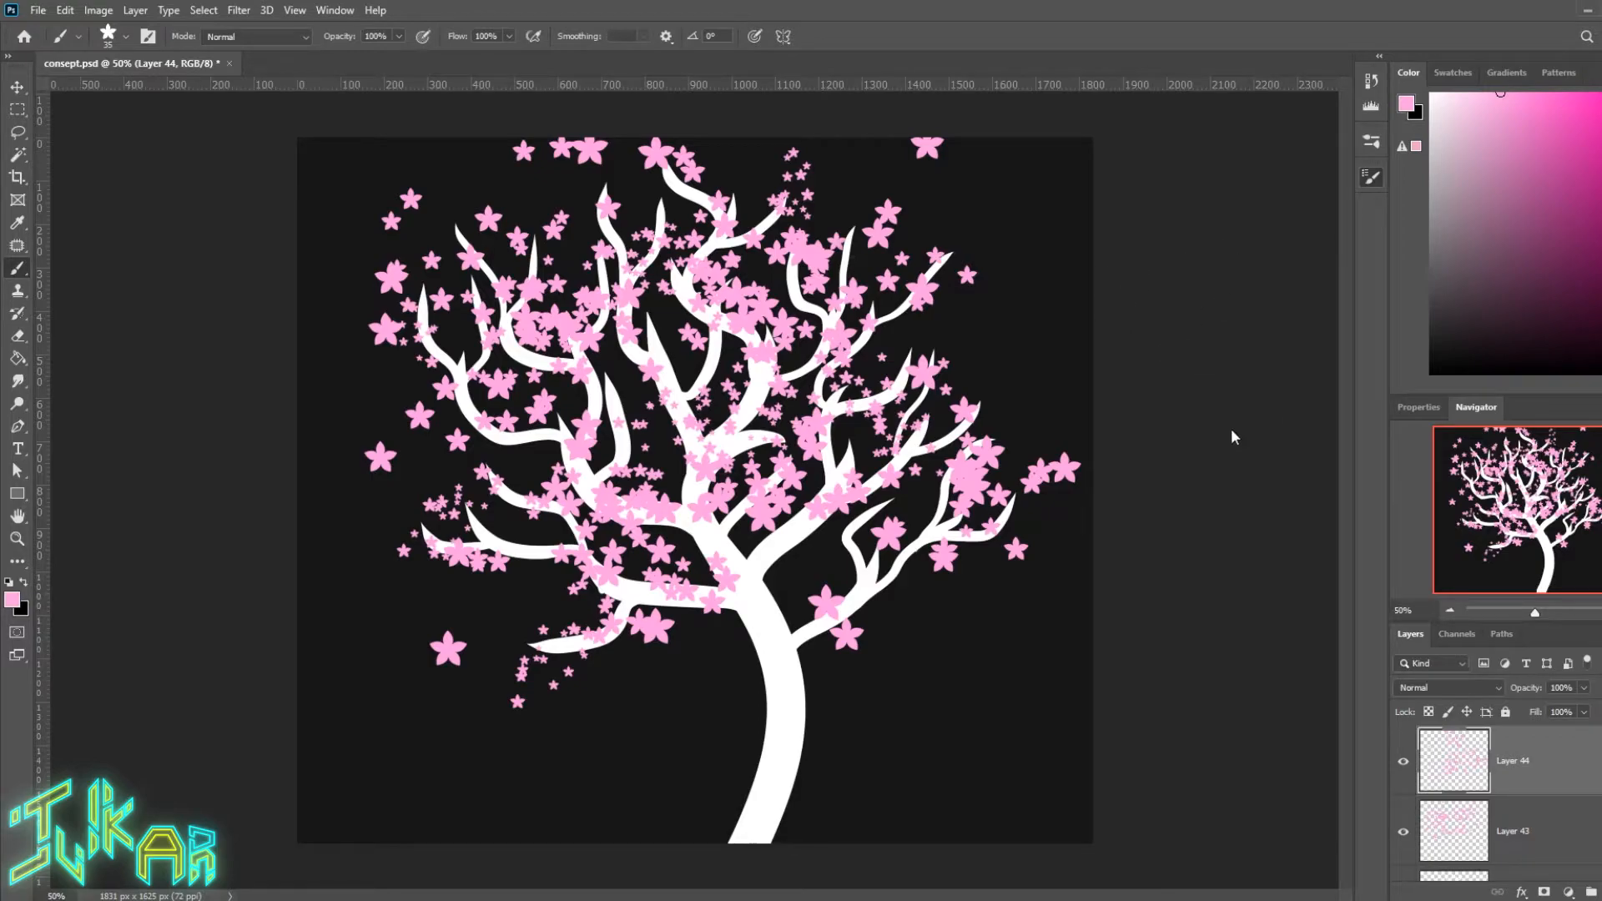
drag(737, 701, 742, 518)
drag(799, 584, 775, 575)
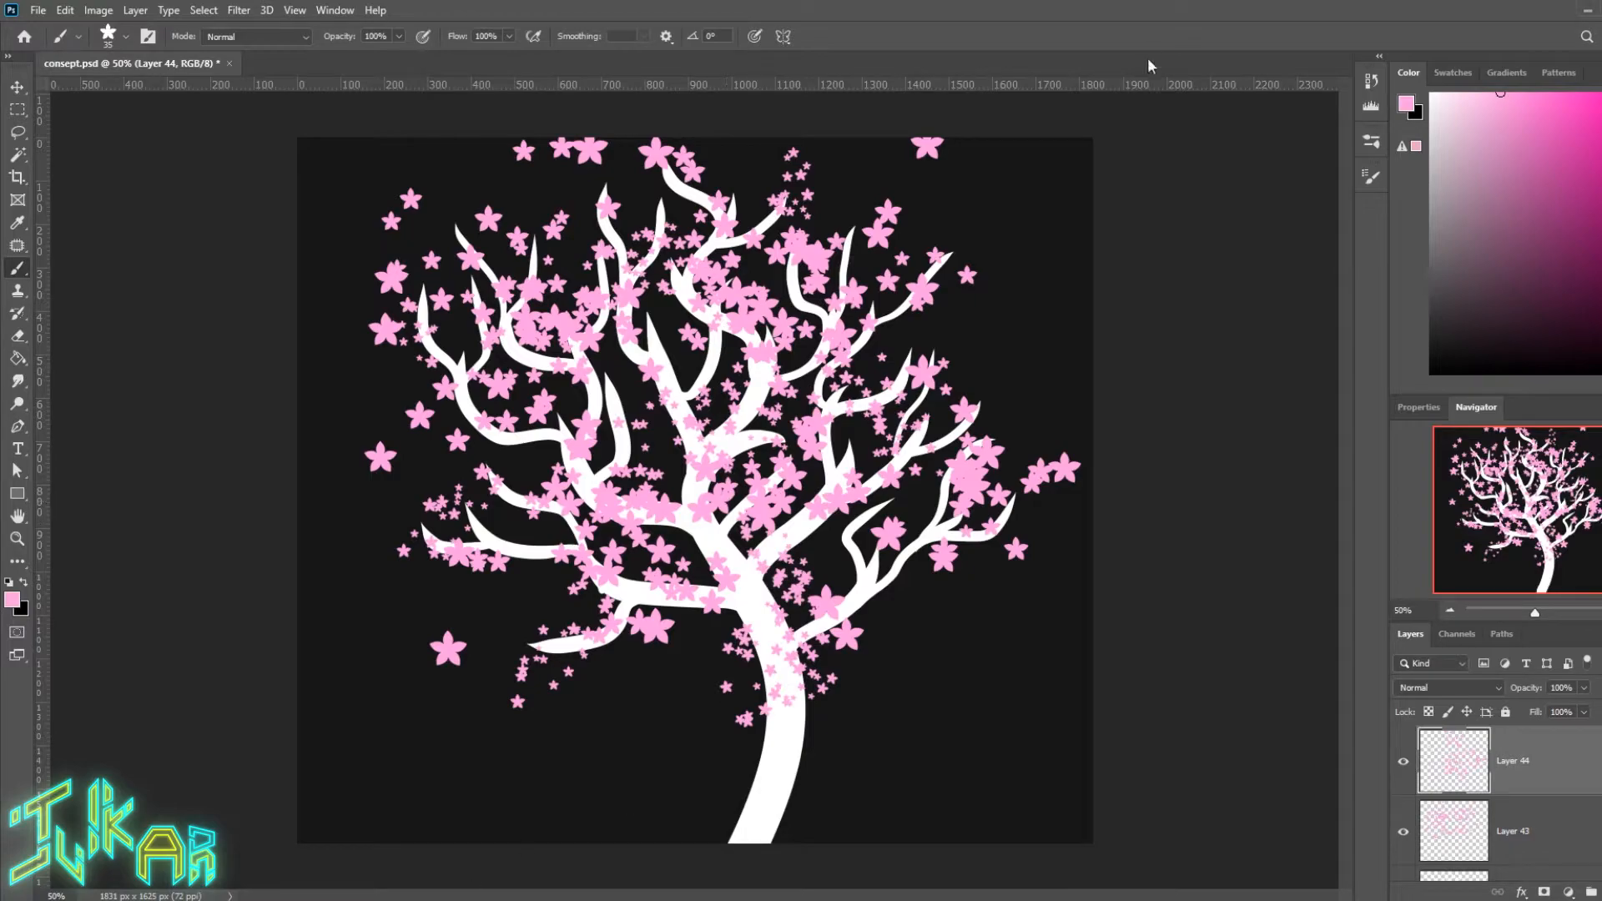
Step: Convert the two flower layers into one smart object and add a Drop Shadow effect to it
shift+click(1480, 807)
right_click(1543, 750)
click(1513, 407)
double_click(1561, 782)
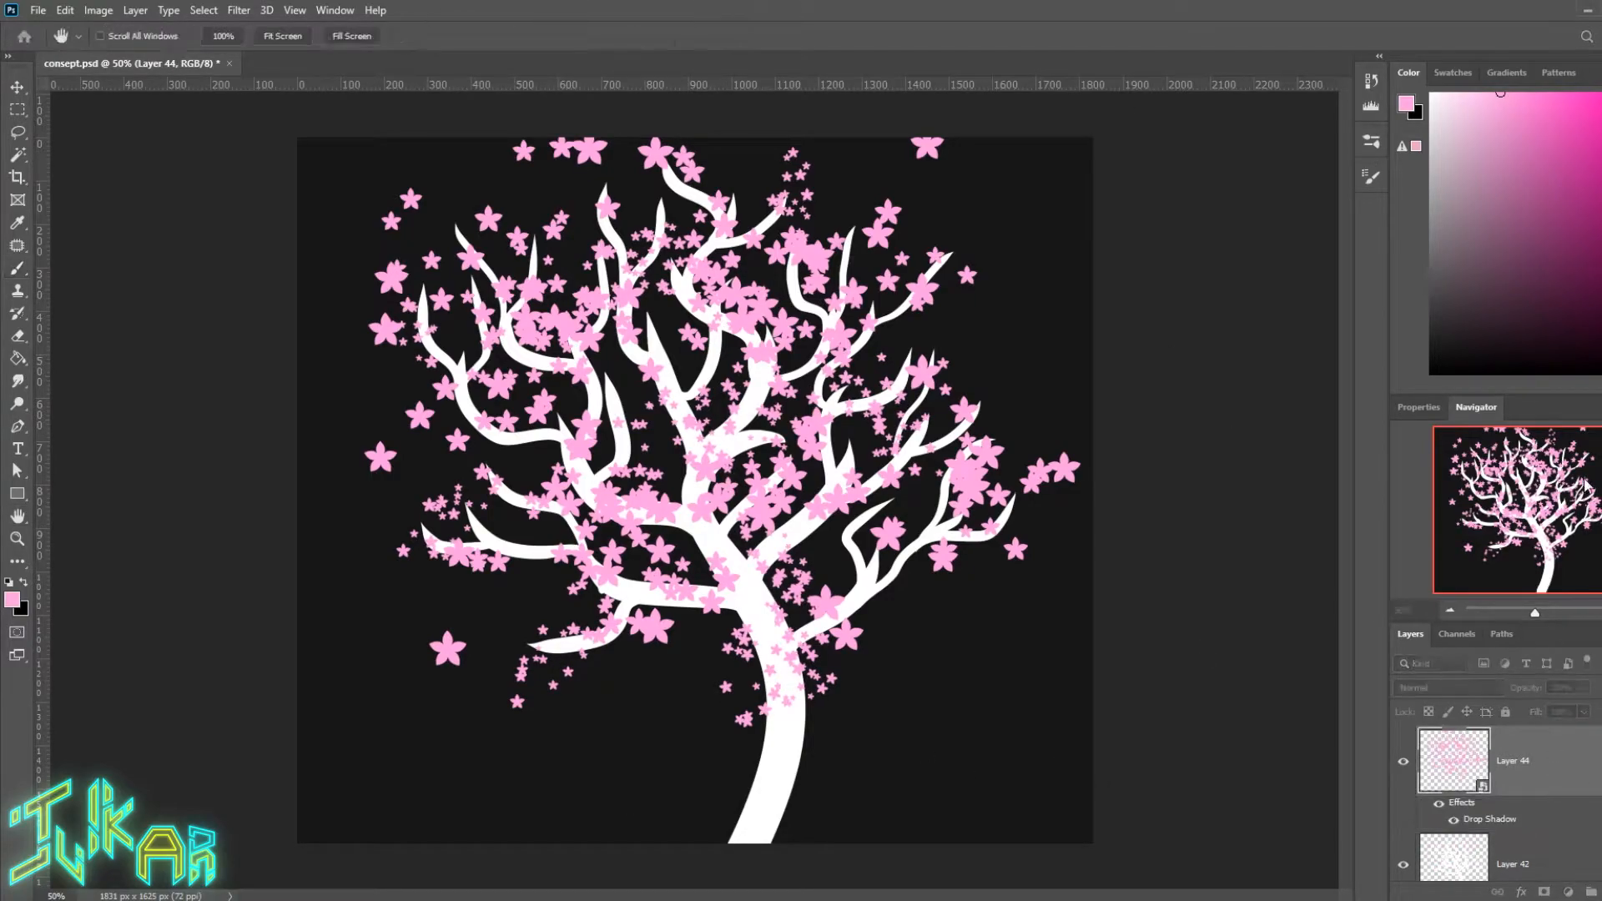
click(1126, 679)
key(Return)
click(1513, 865)
click(1601, 892)
key(ctrl+alt+g)
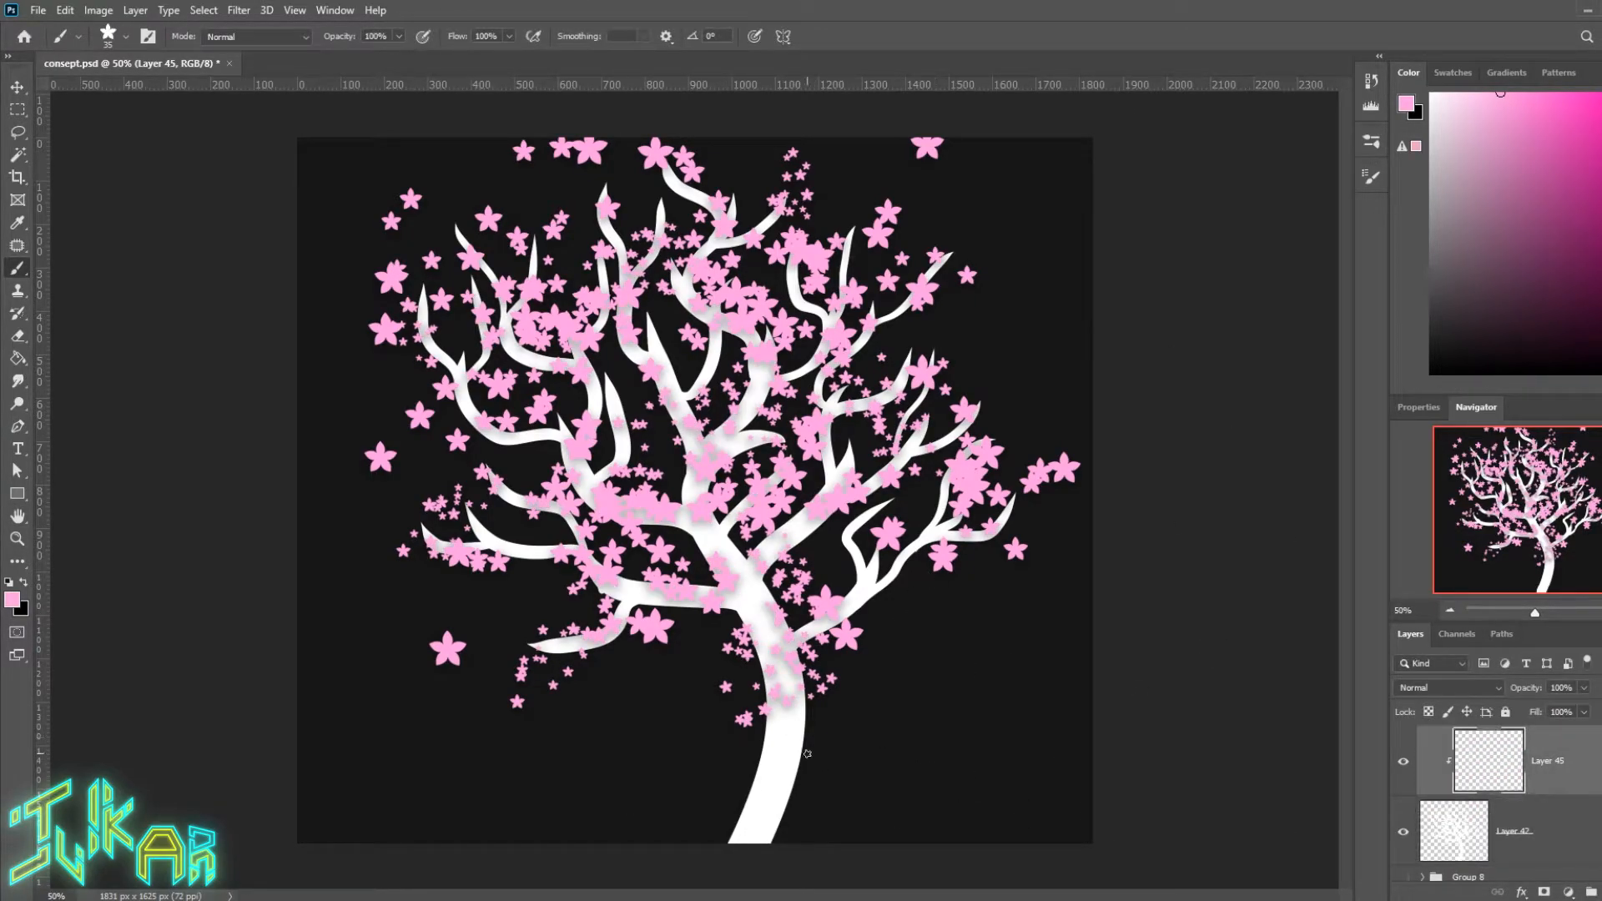
key(ctrl+z)
key(ctrl+z)
key(ctrl+z)
Step: Reopen the flower layer's Drop Shadow settings to examine them
double_click(1573, 775)
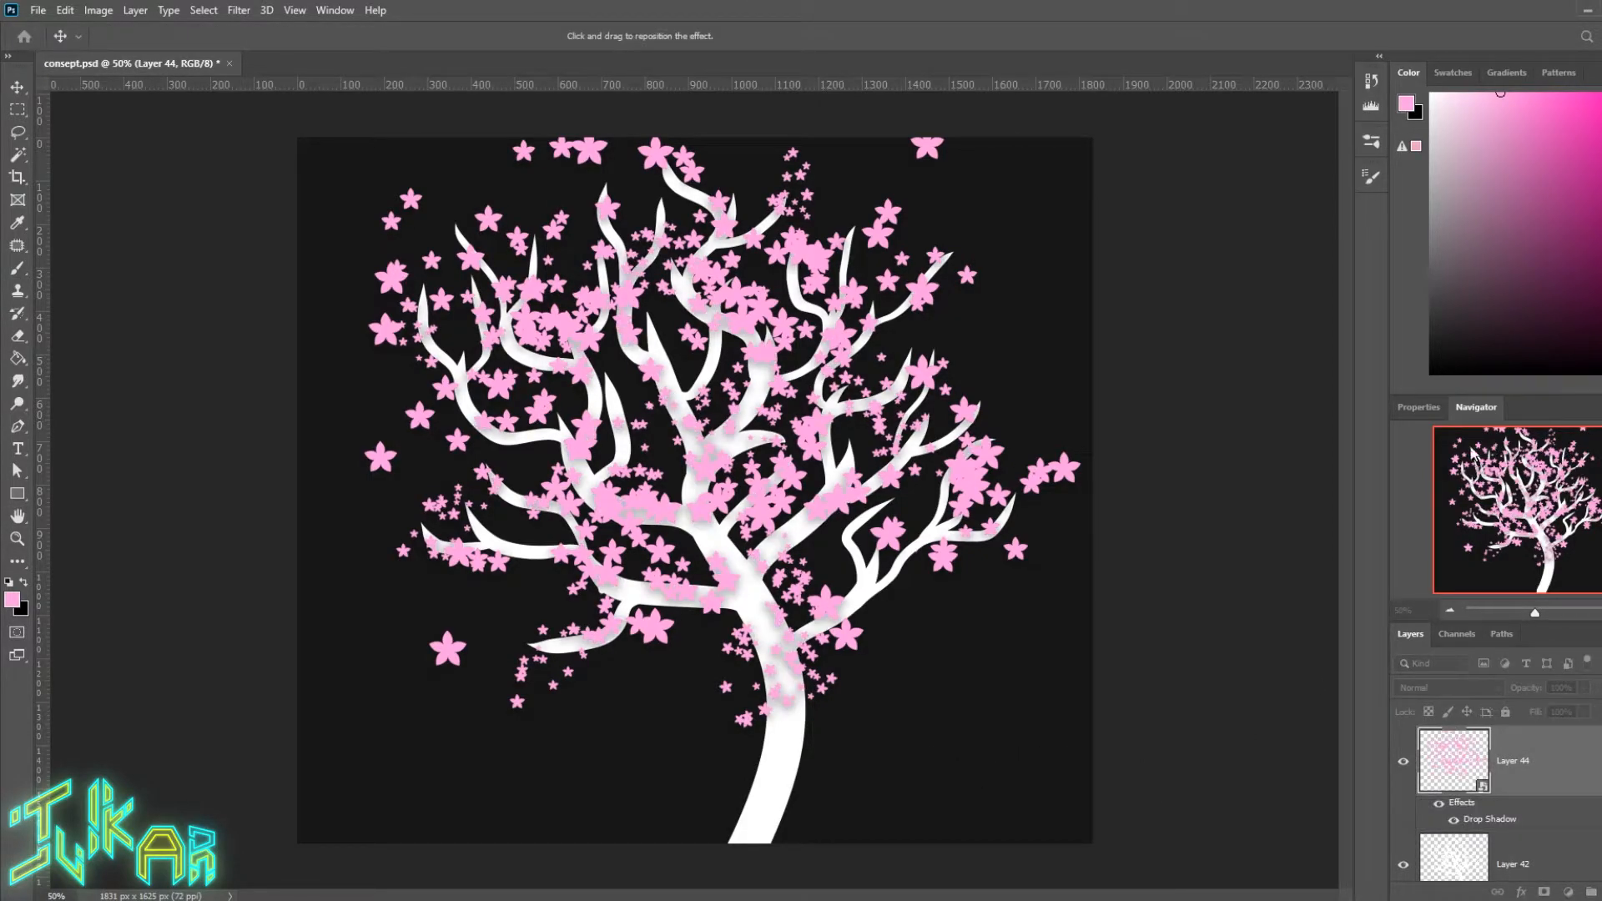
key(Return)
key(b)
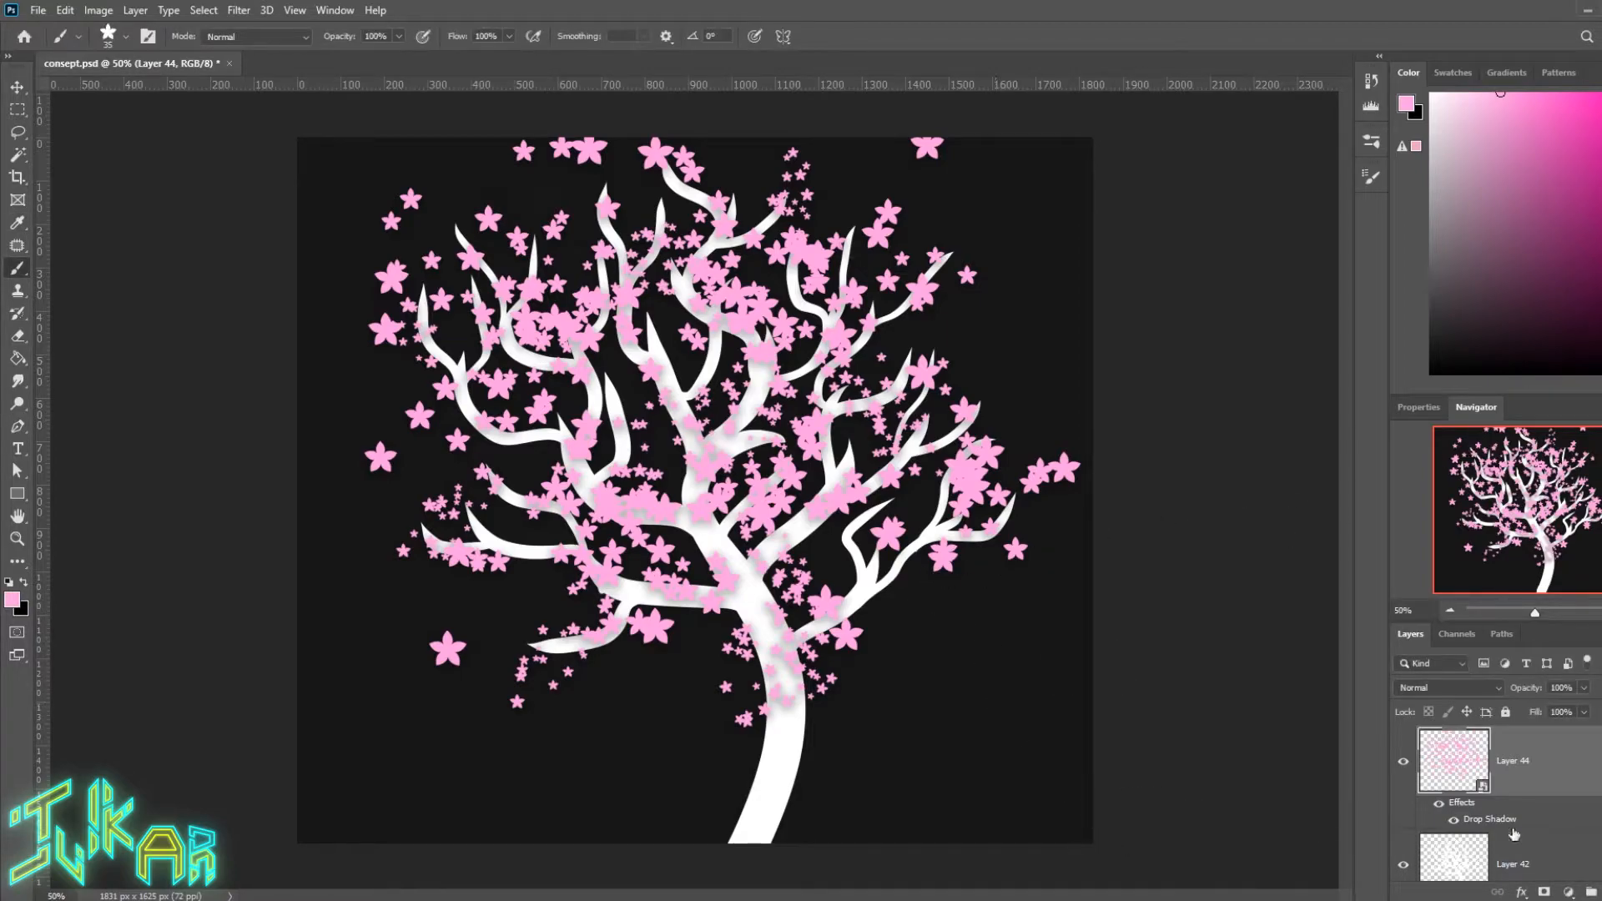
Step: Add a new layer above the tree layer and clip it to the tree
key(ctrl+e)
key(ctrl+shift+alt+n)
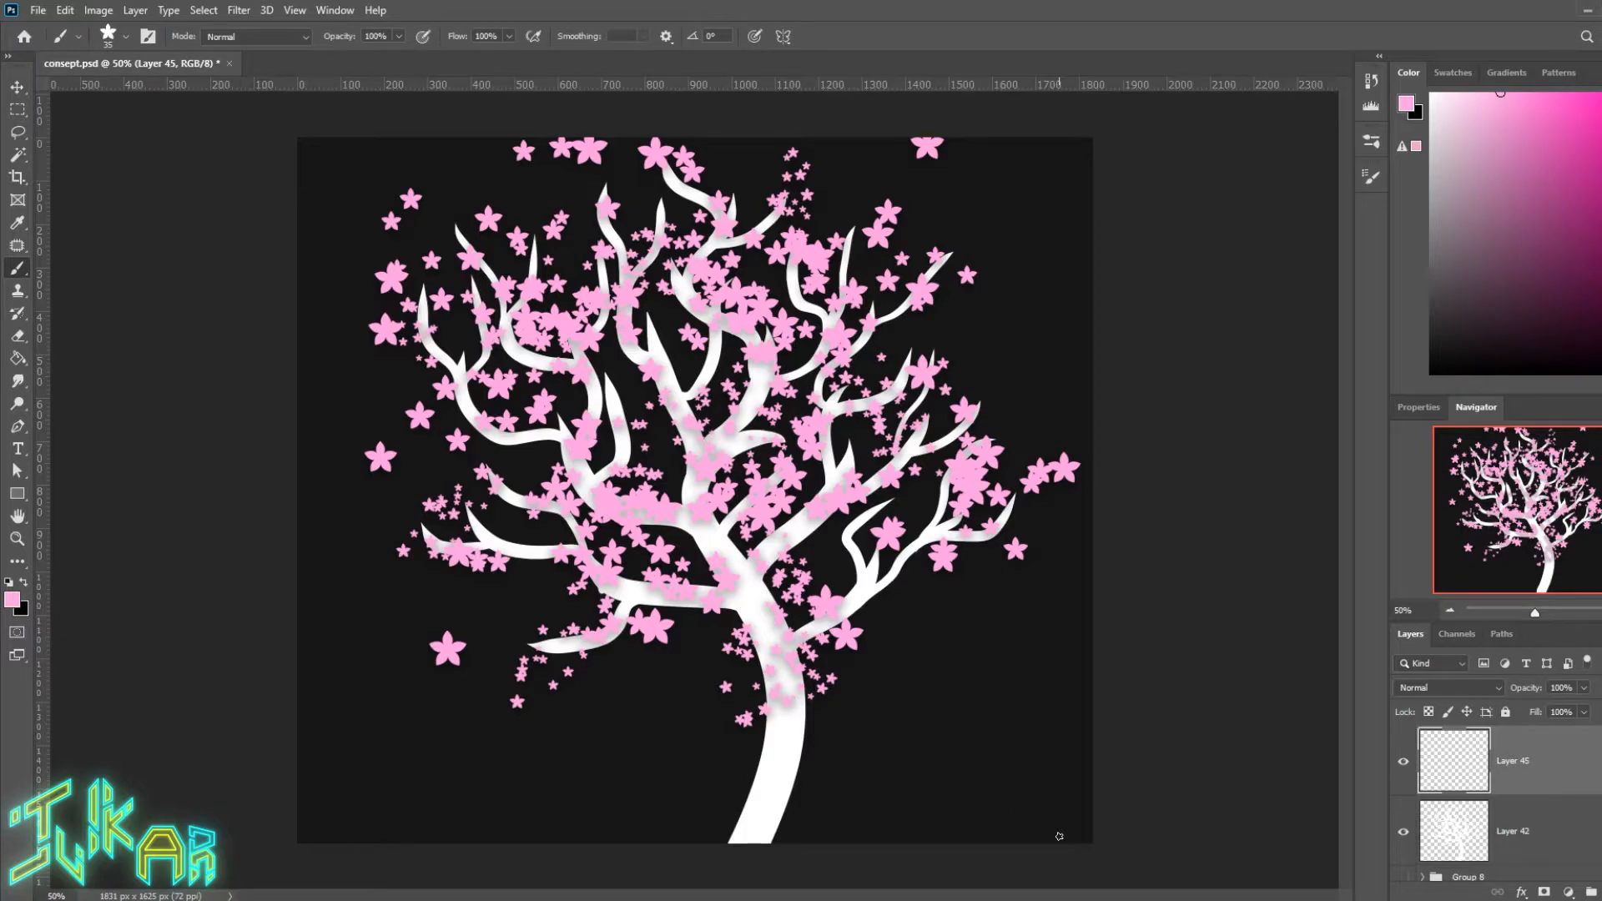
key(ctrl+alt+g)
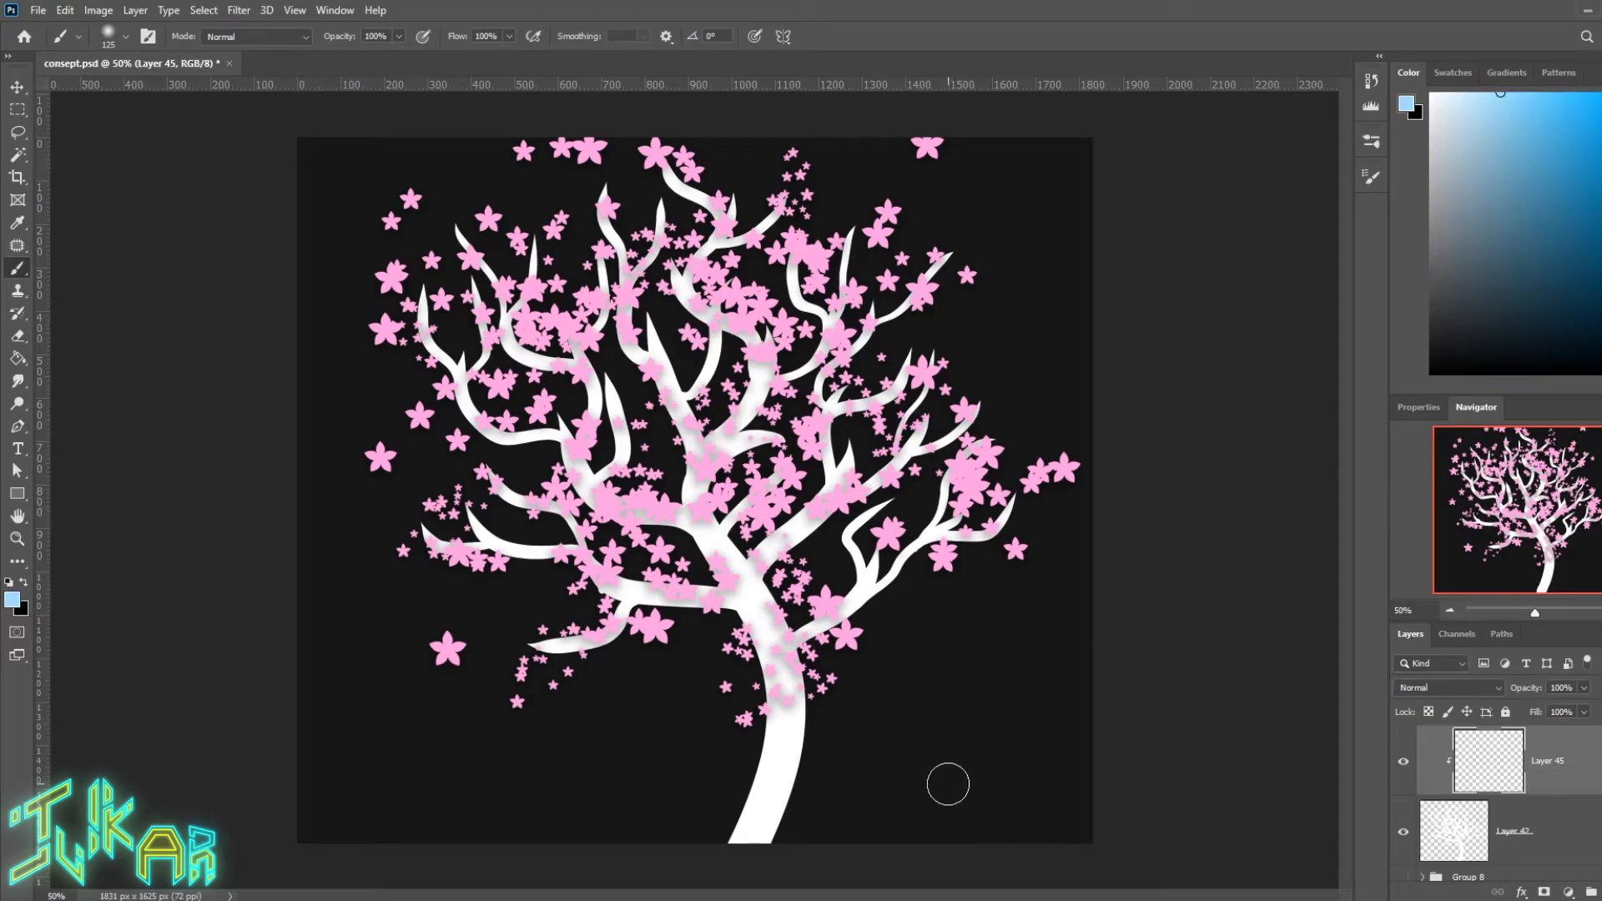
Step: Shade the lower trunk and the lower-left and right branches light blue with a soft brush of size 500
key(bracketright)
key(bracketright)
key(bracketright)
key(bracketright)
key(bracketright)
key(bracketright)
key(bracketright)
click(679, 725)
click(585, 617)
click(834, 375)
click(680, 785)
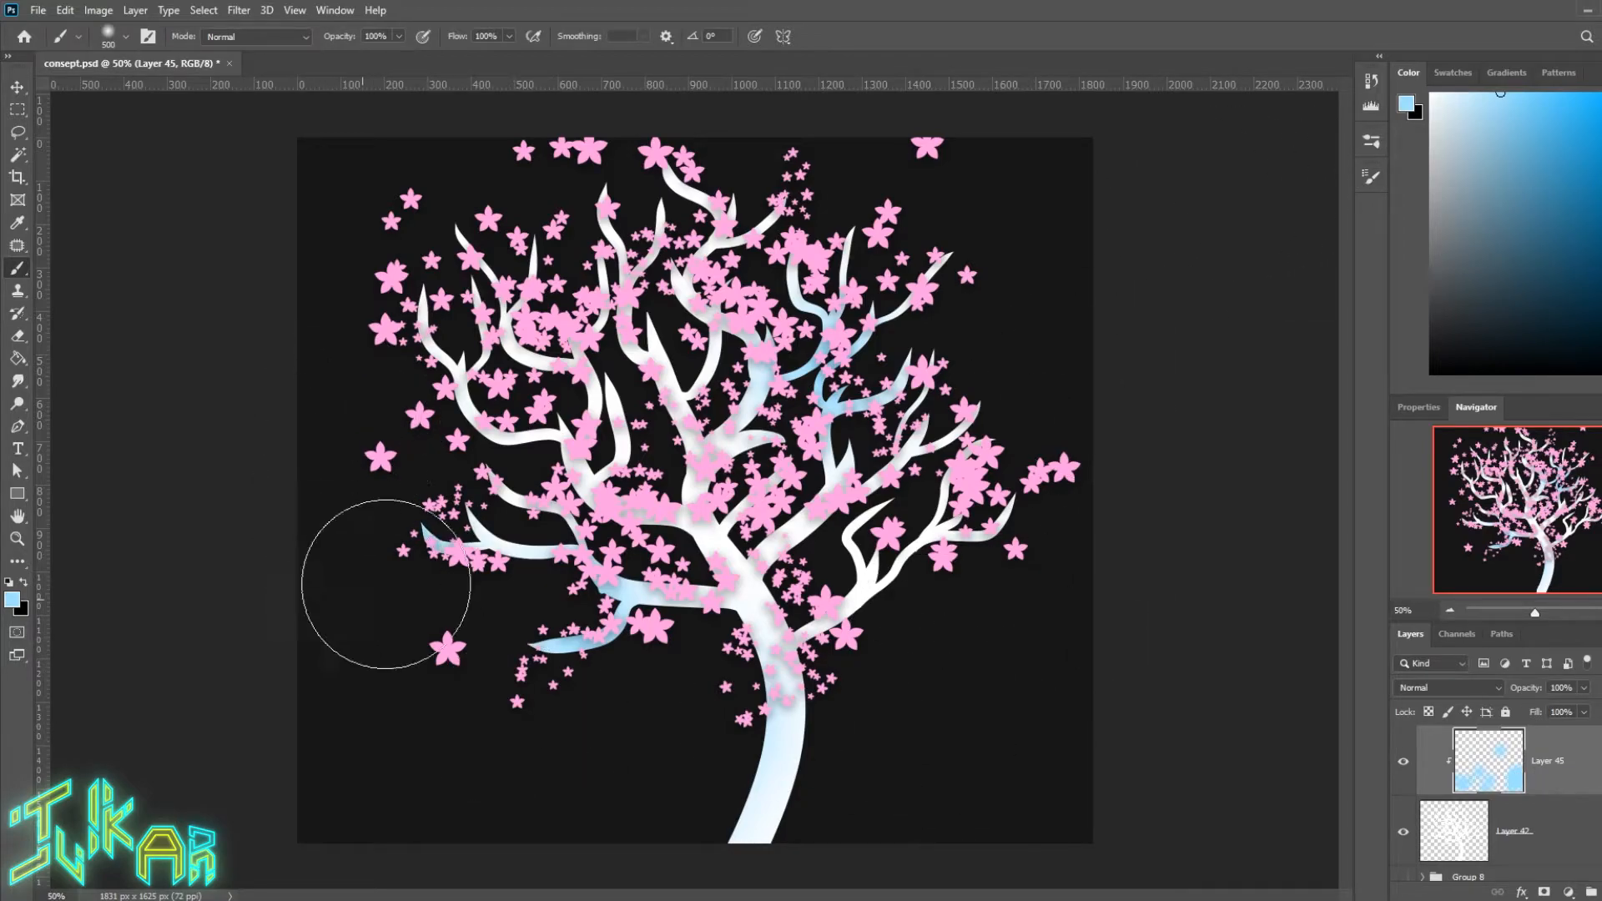
key(bracketleft)
key(bracketleft)
key(bracketleft)
drag(763, 580, 721, 513)
click(783, 649)
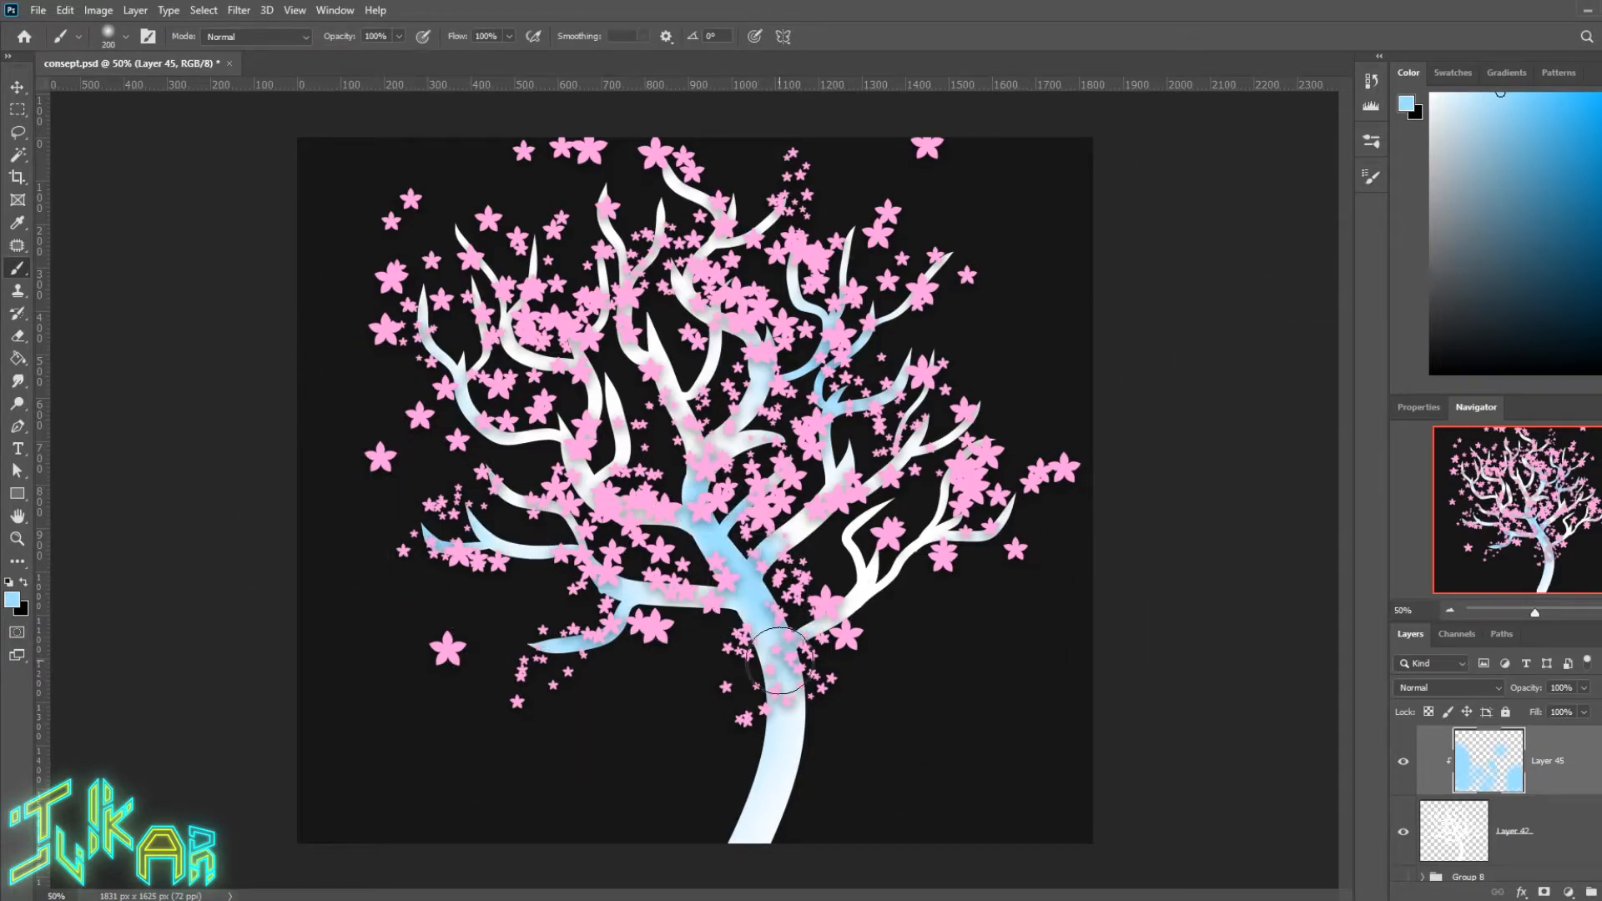
key(ctrl+z)
key(ctrl+z)
key(ctrl+z)
Step: Turn on pen pressure for brush opacity and shade the middle of the trunk softly in light blue
key(bracketleft)
click(423, 36)
drag(755, 573, 726, 511)
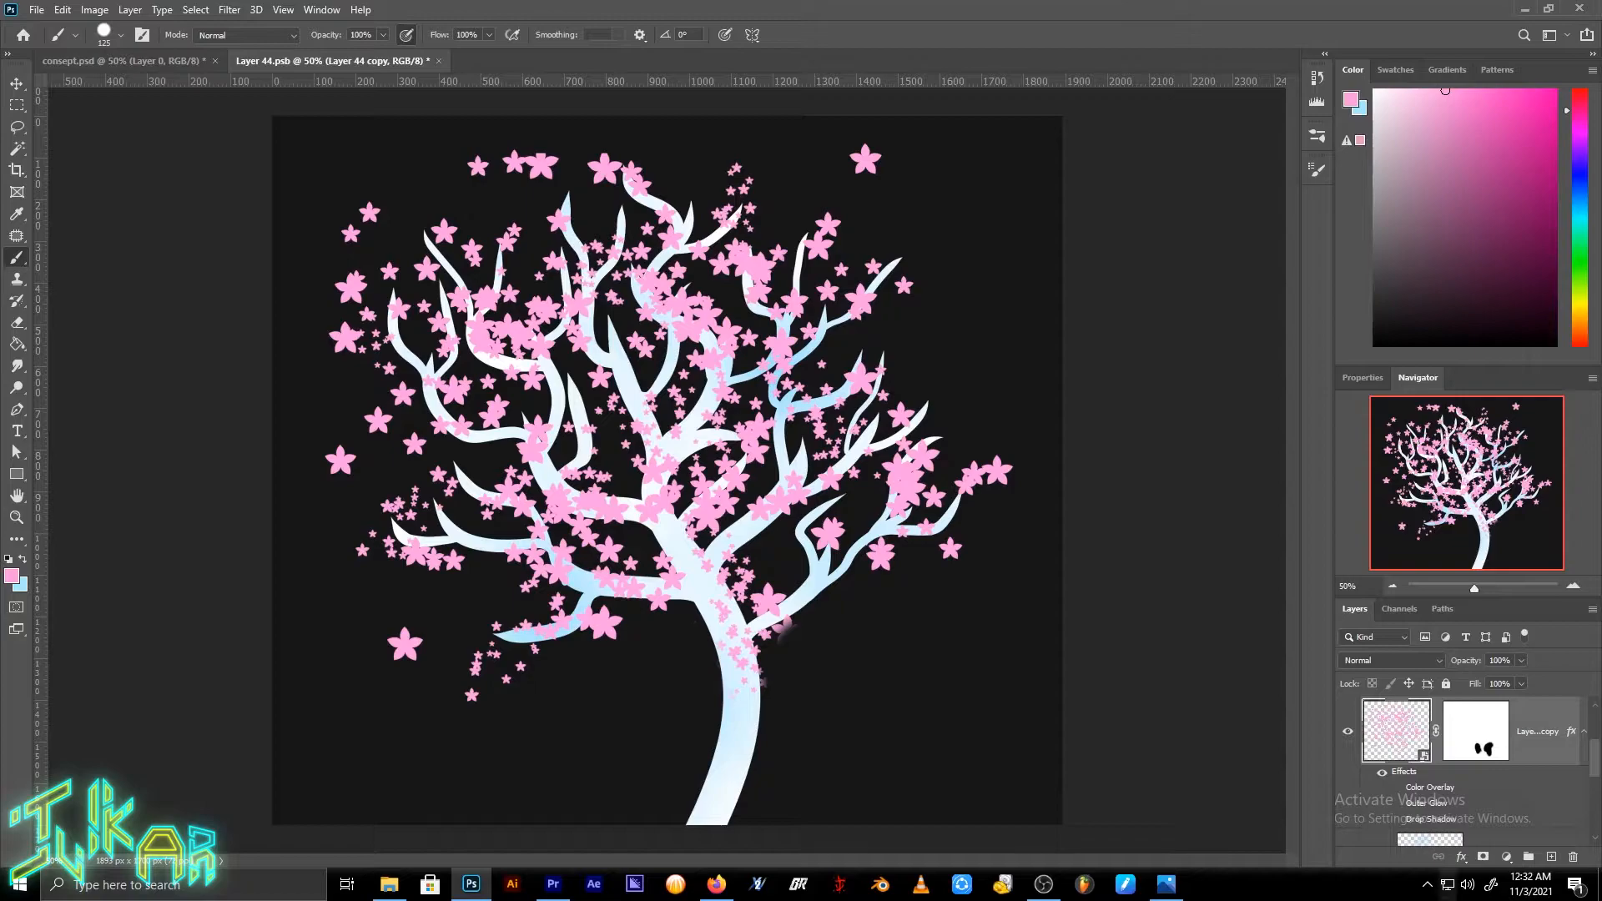
Step: Add an Outer Glow effect to the flower layer alongside its drop shadow
double_click(1541, 757)
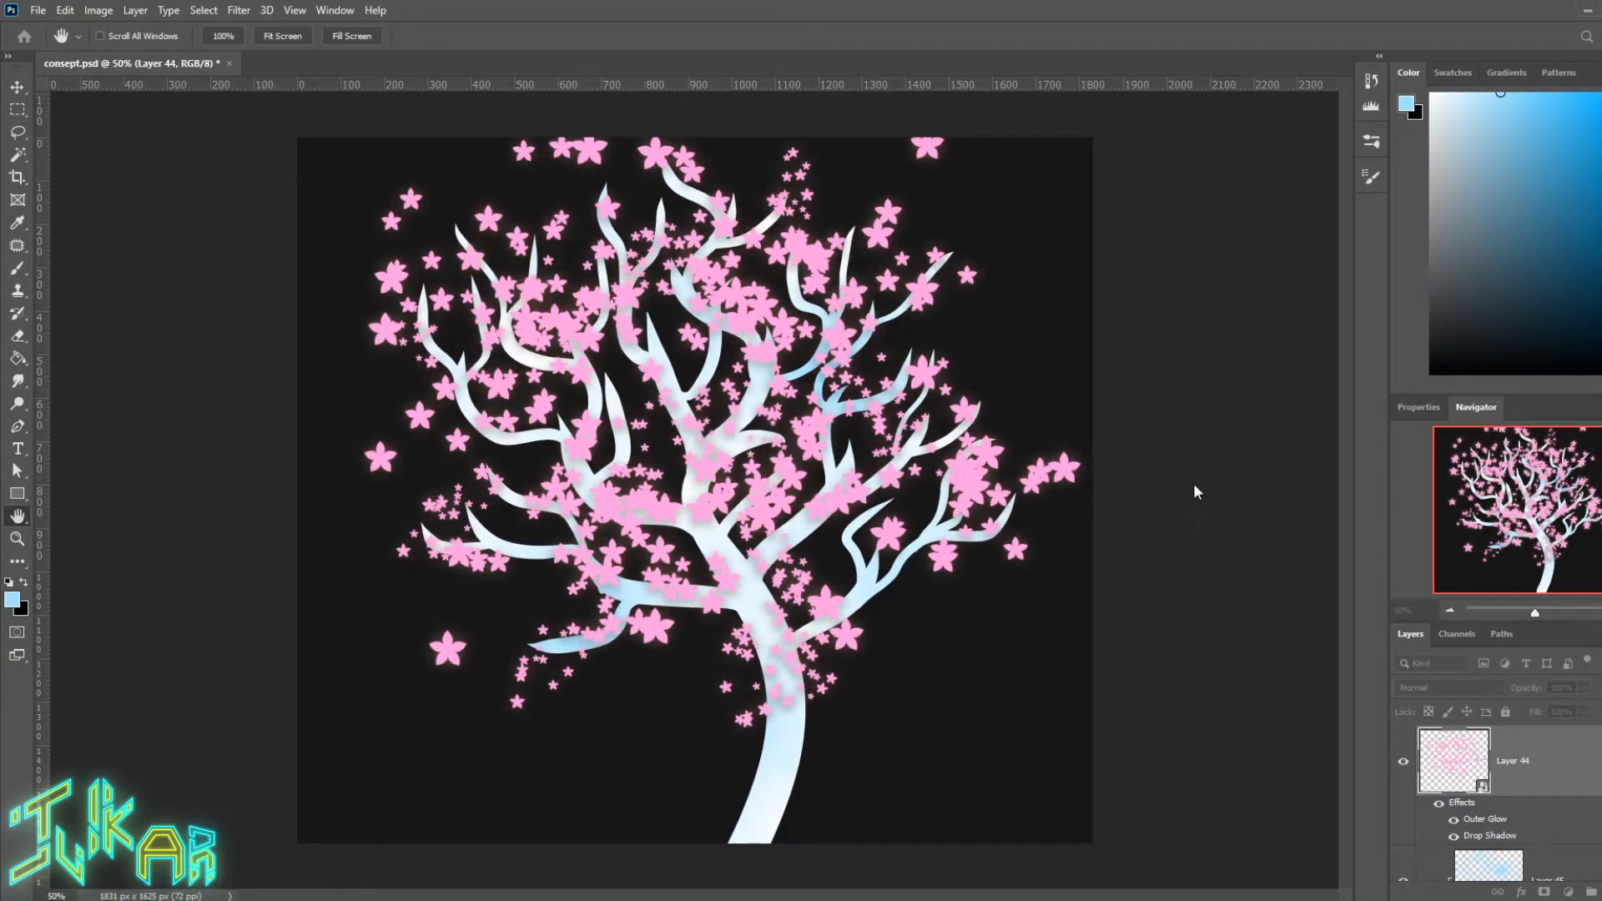
key(b)
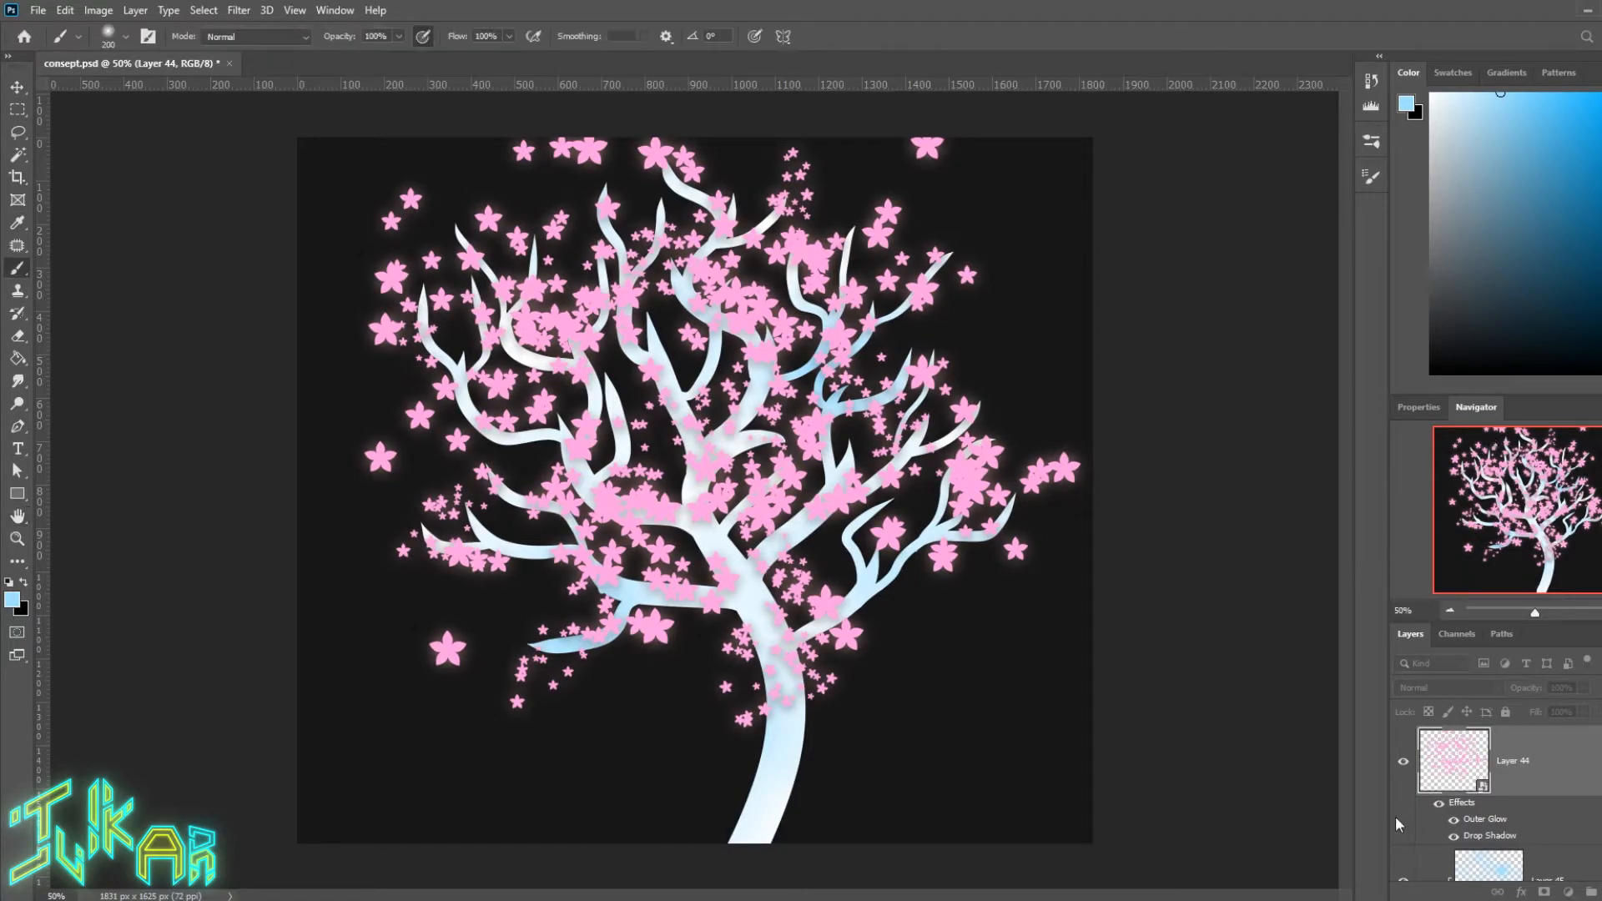
key(h)
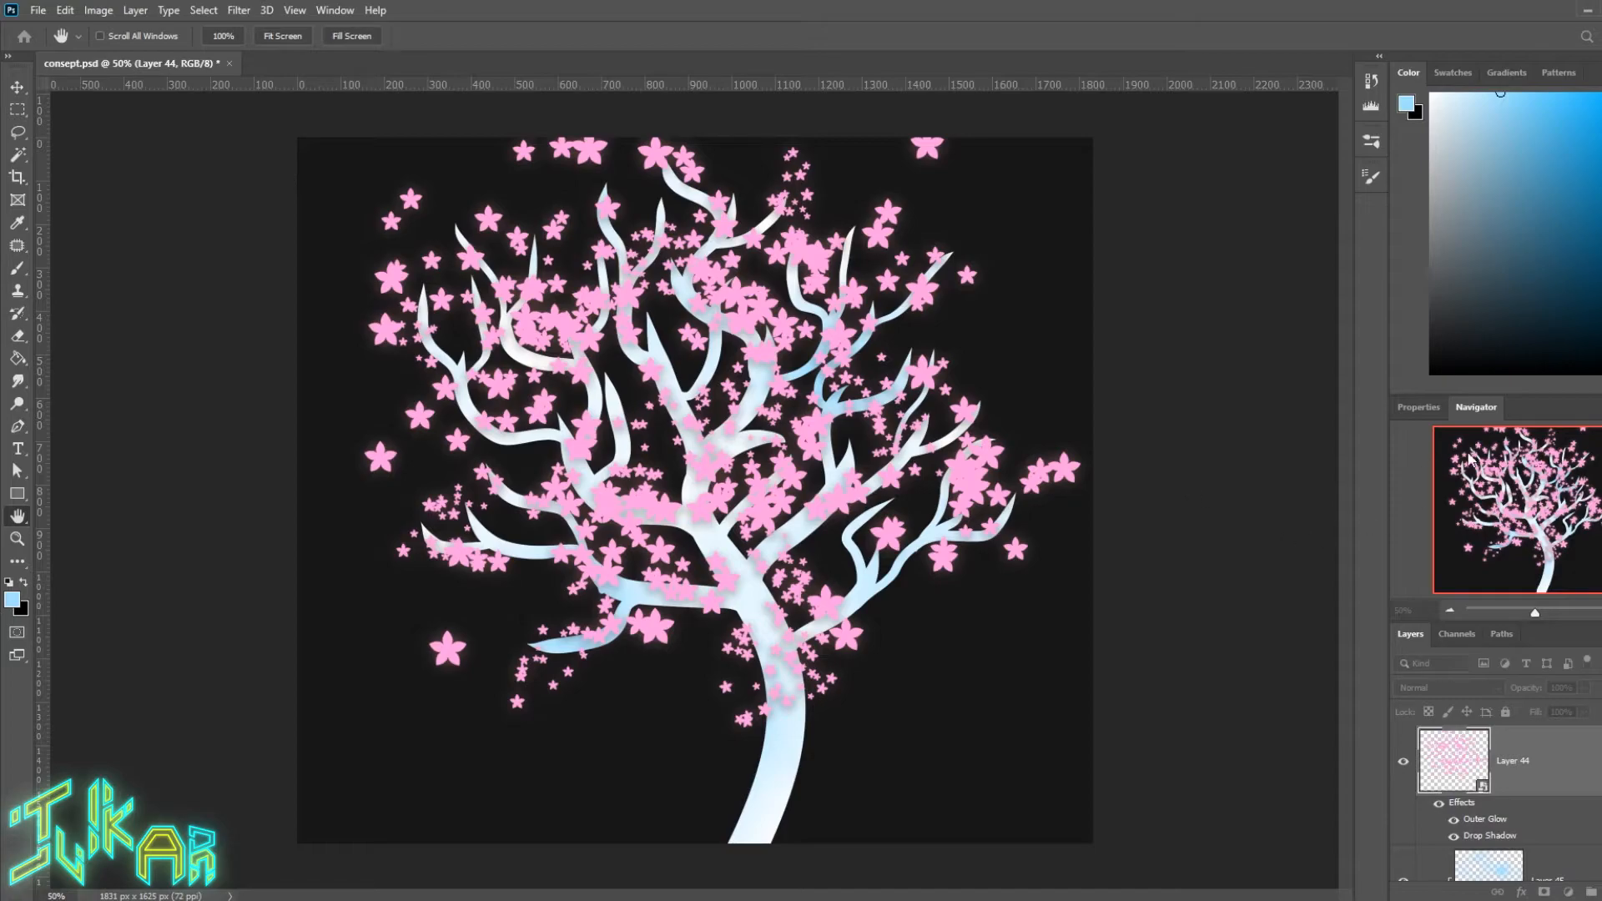
key(b)
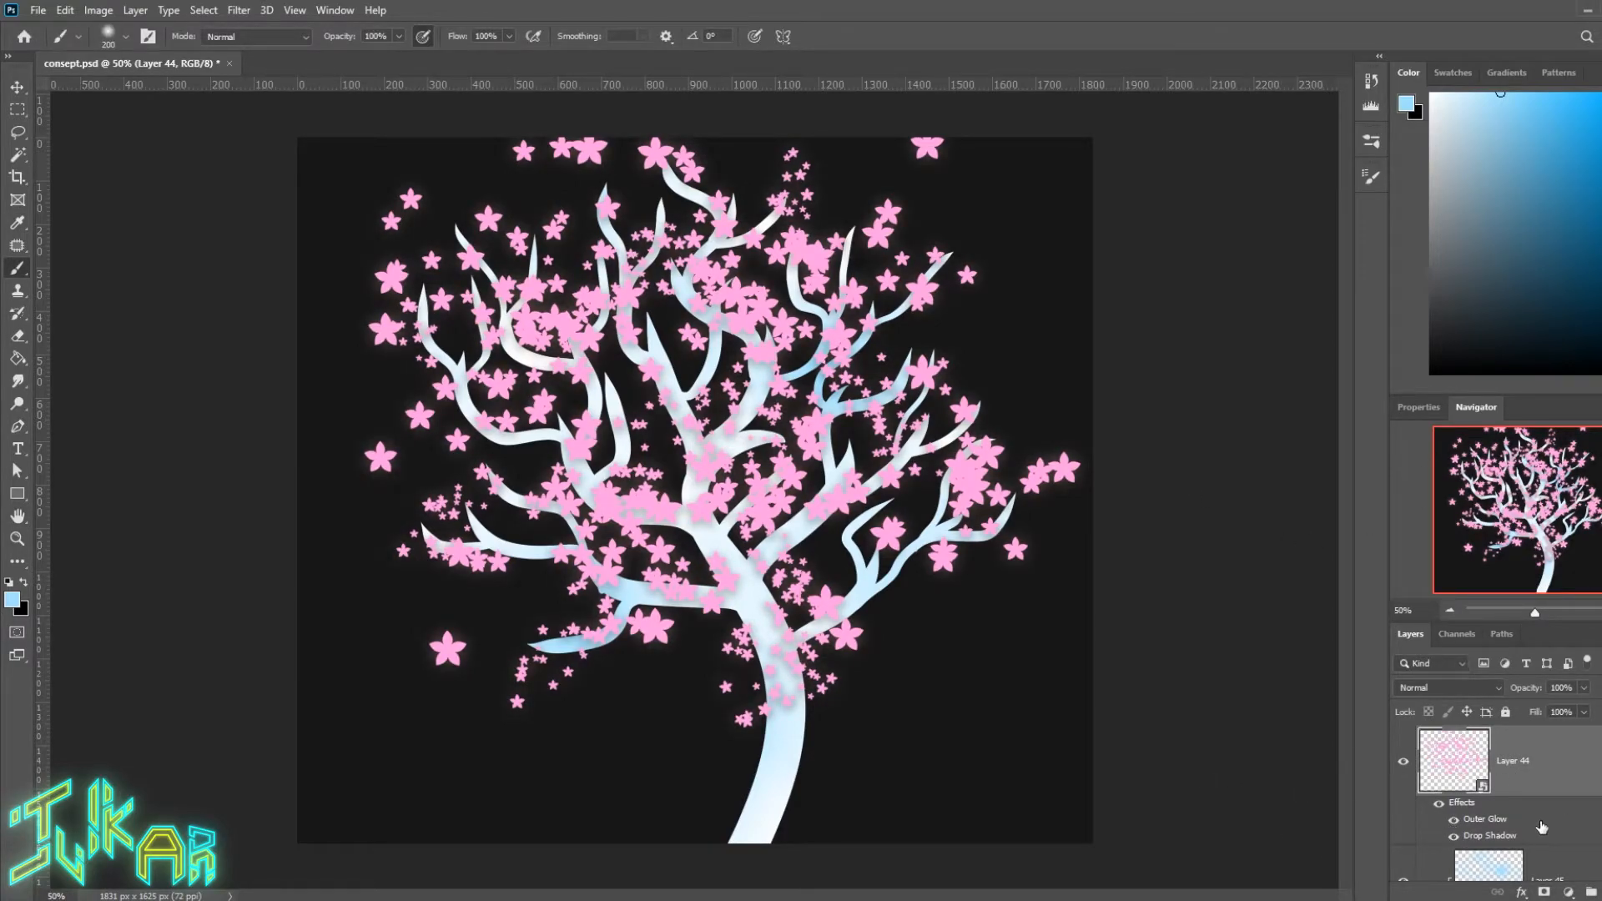
Step: Duplicate the flower layer and open the layer style settings of the copy
key(ctrl+t)
key(Return)
key(ctrl+j)
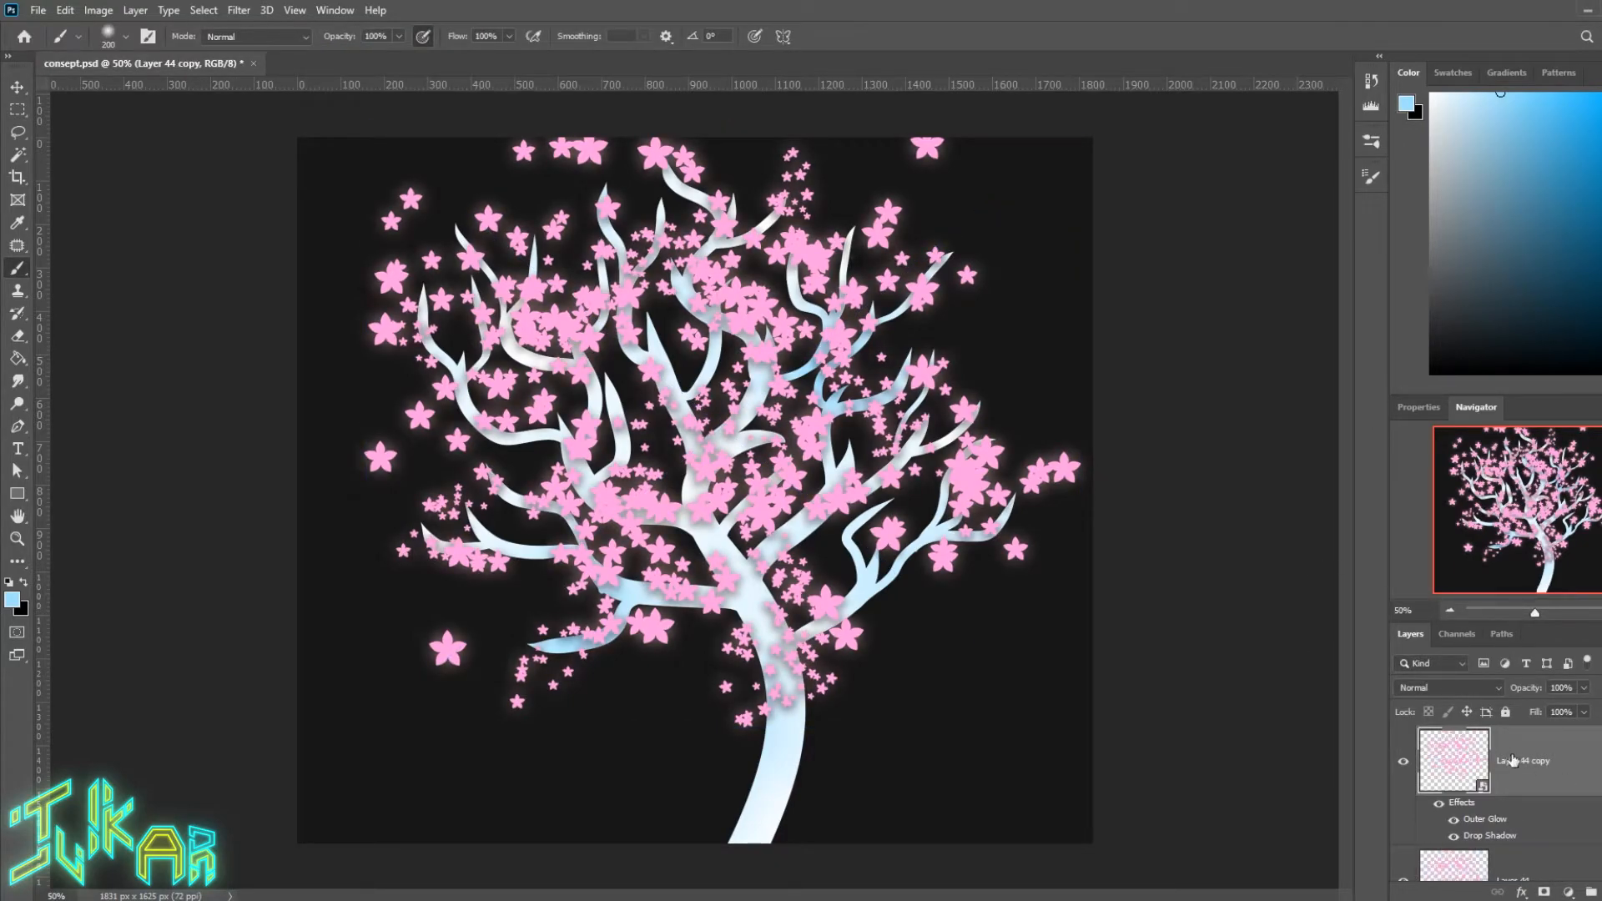
key(h)
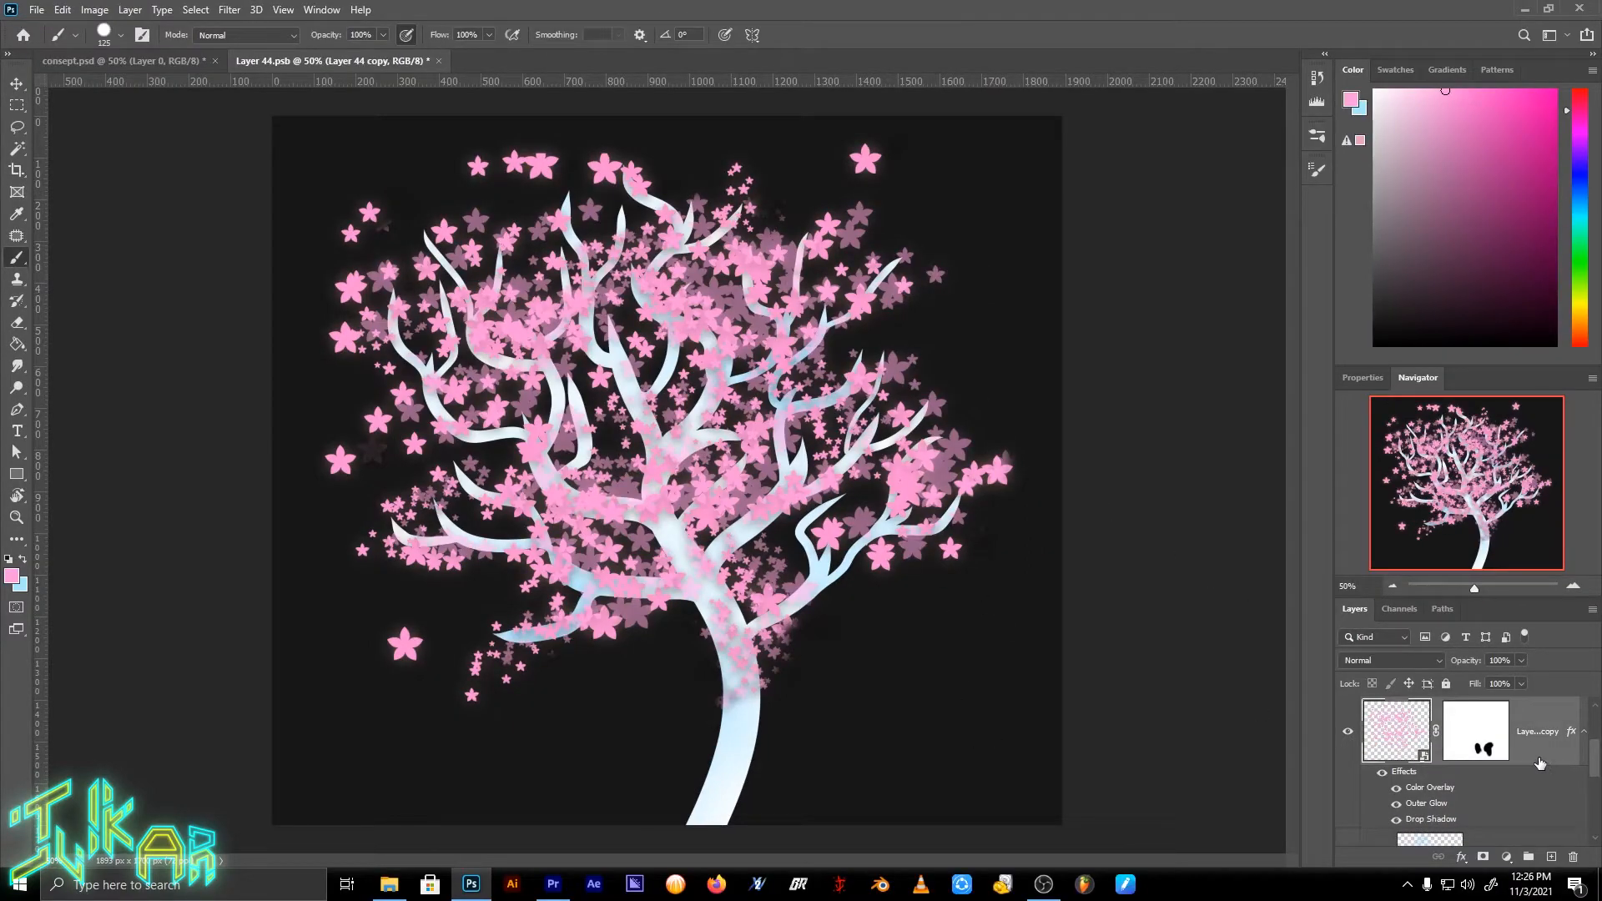
Step: In the finished Layer 44.psb artwork, switch the flower copy's Color Overlay off and on to compare the colours
key(h)
double_click(1535, 734)
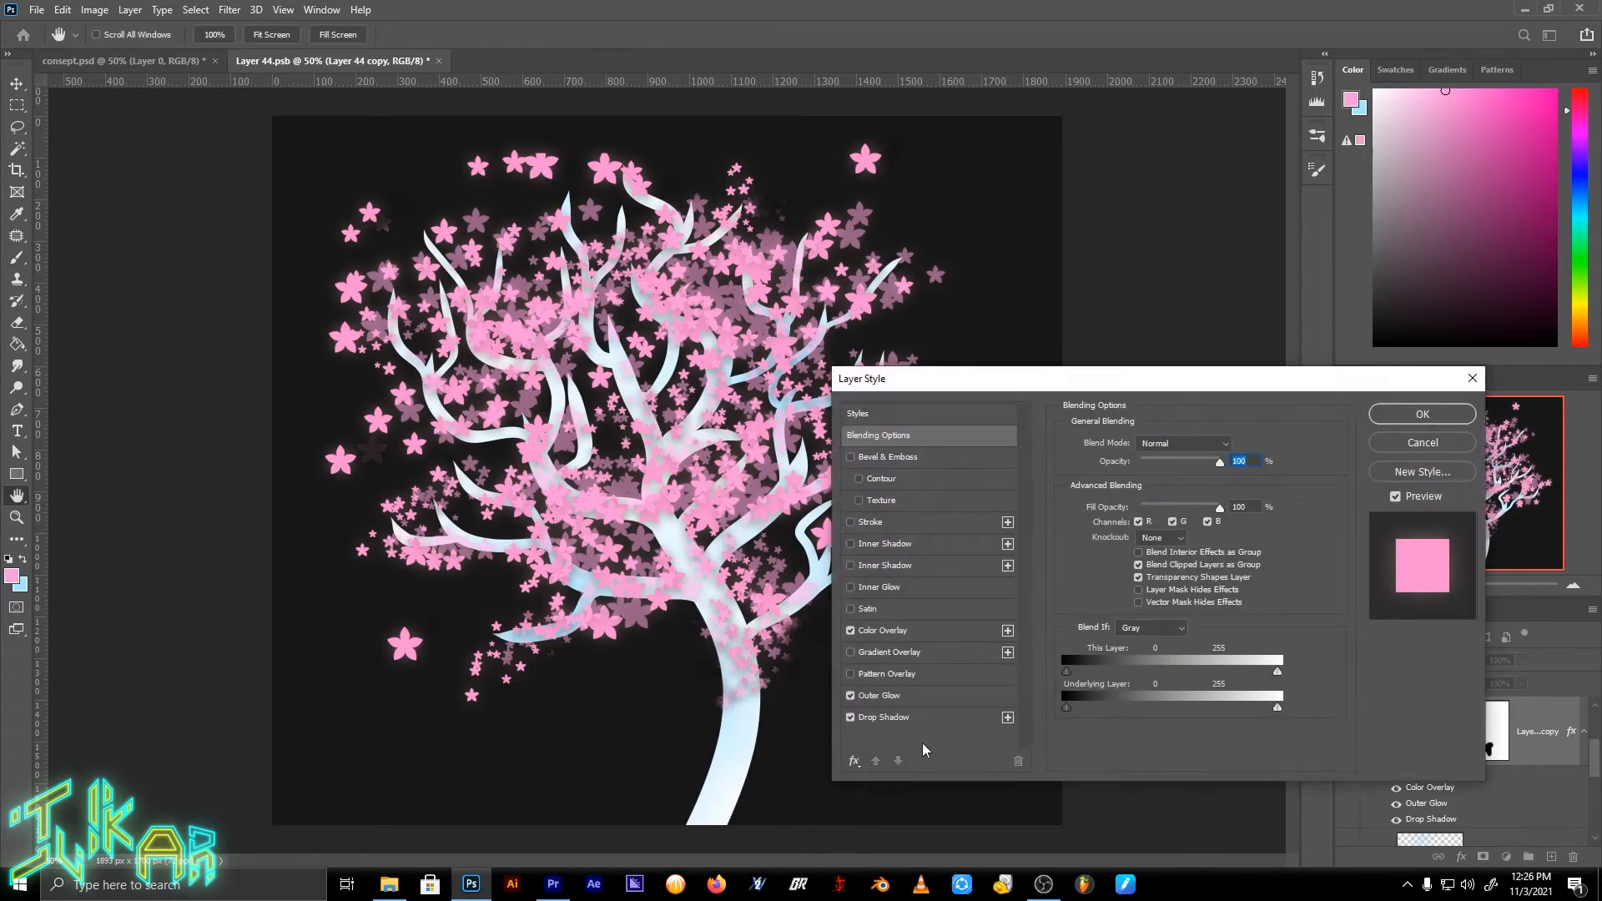
click(875, 632)
click(850, 630)
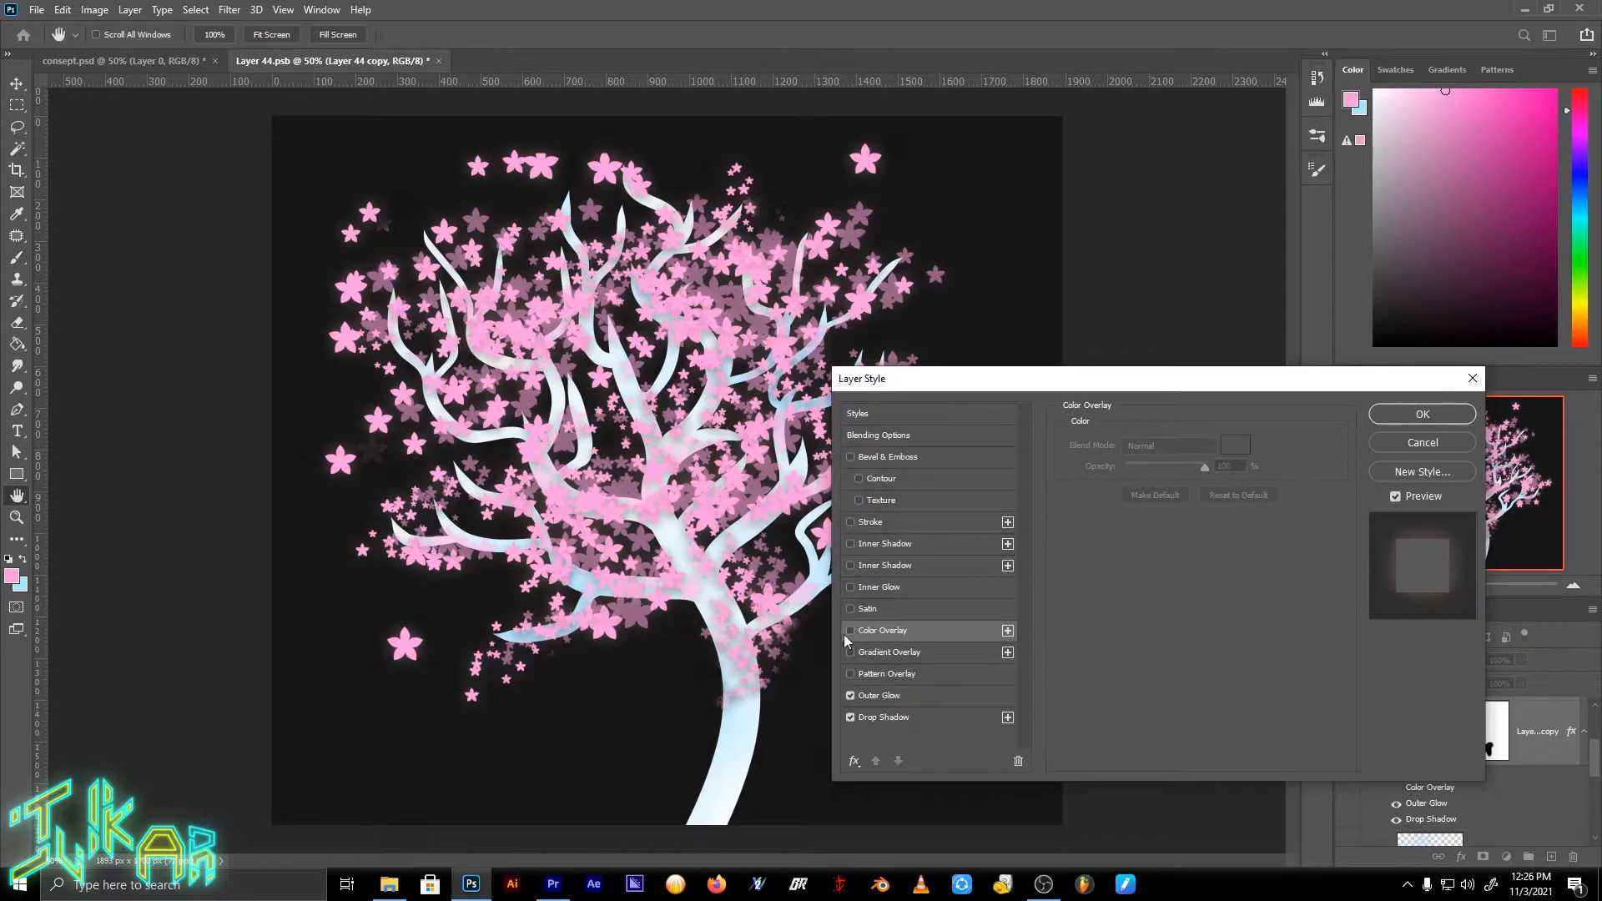
click(850, 631)
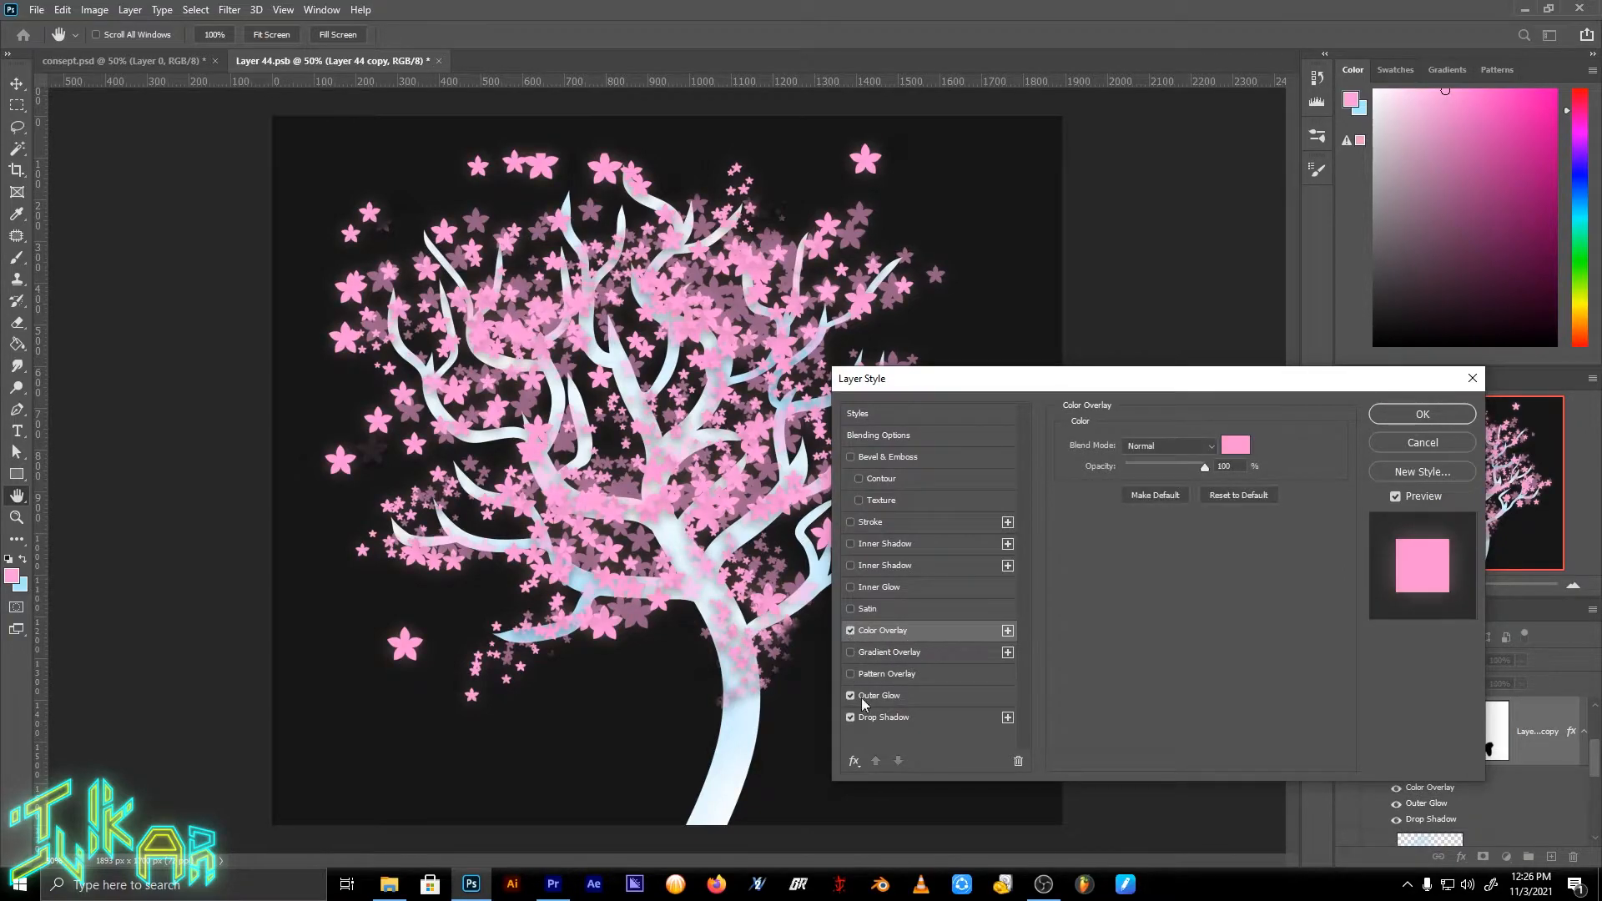
click(1418, 417)
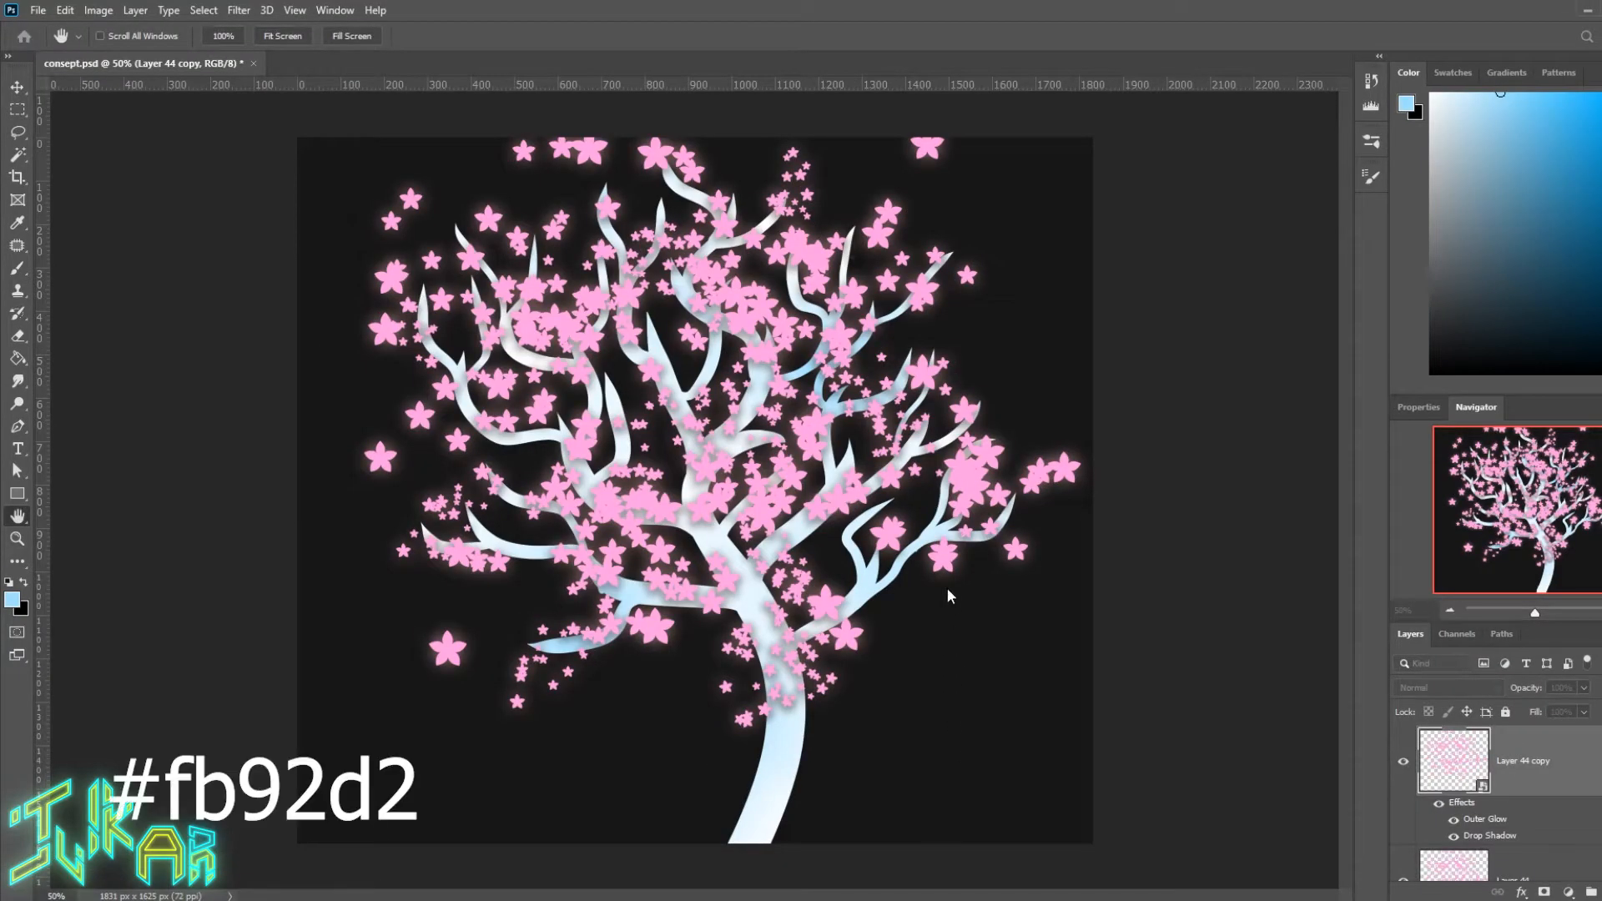
Step: Add a Color Overlay to the copied flower layer in a slightly deeper pink, #fb92d2
click(954, 654)
click(1296, 464)
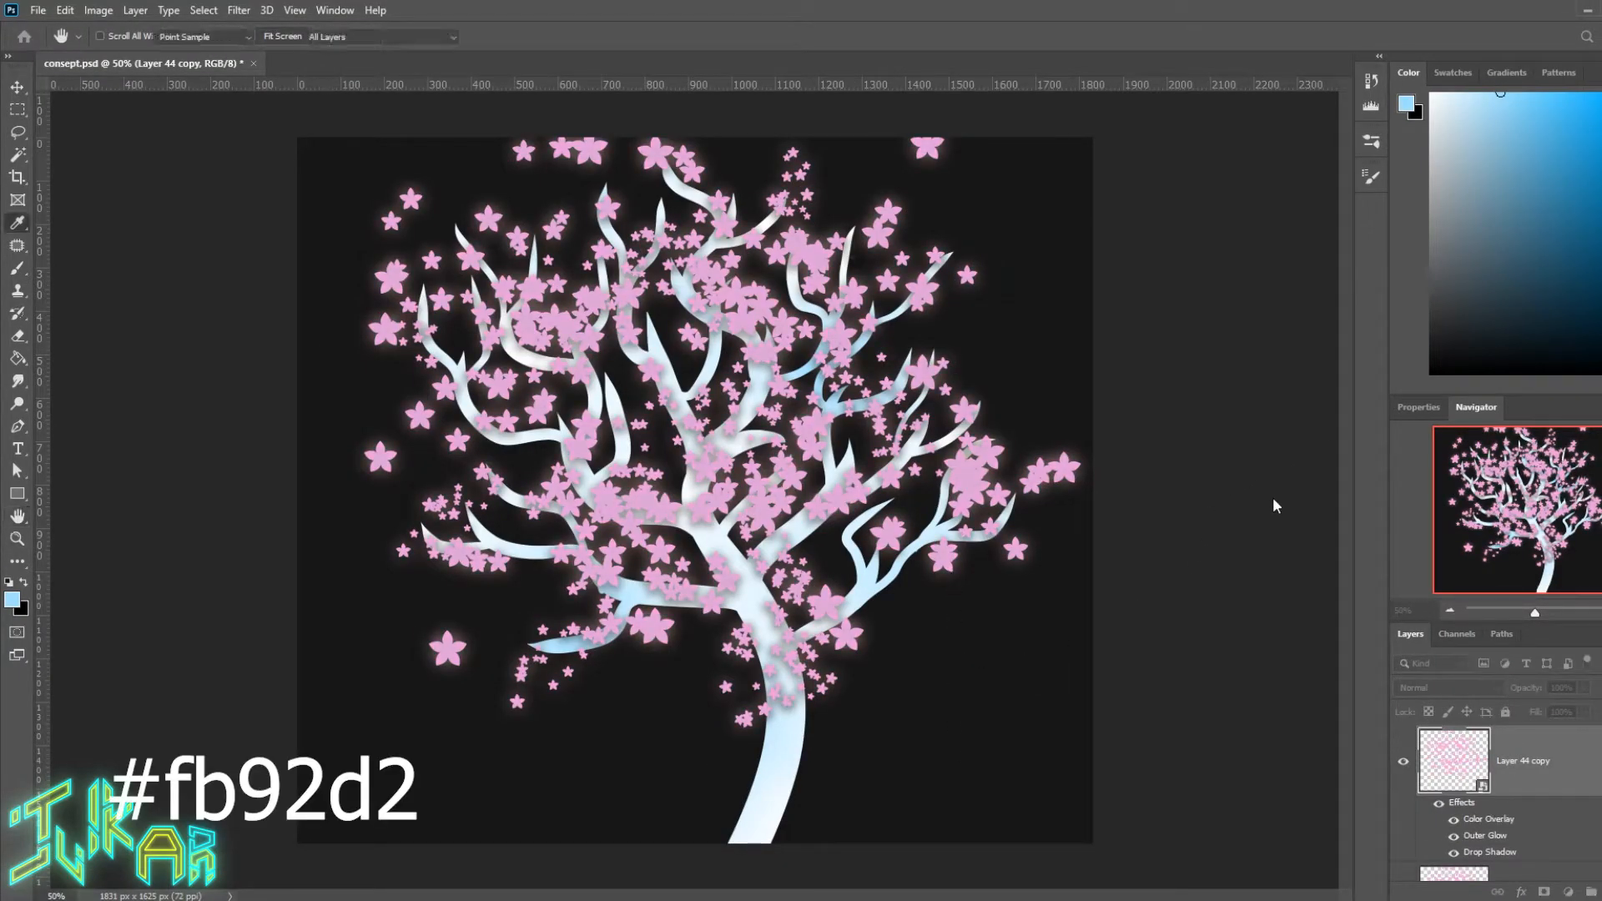
click(1147, 346)
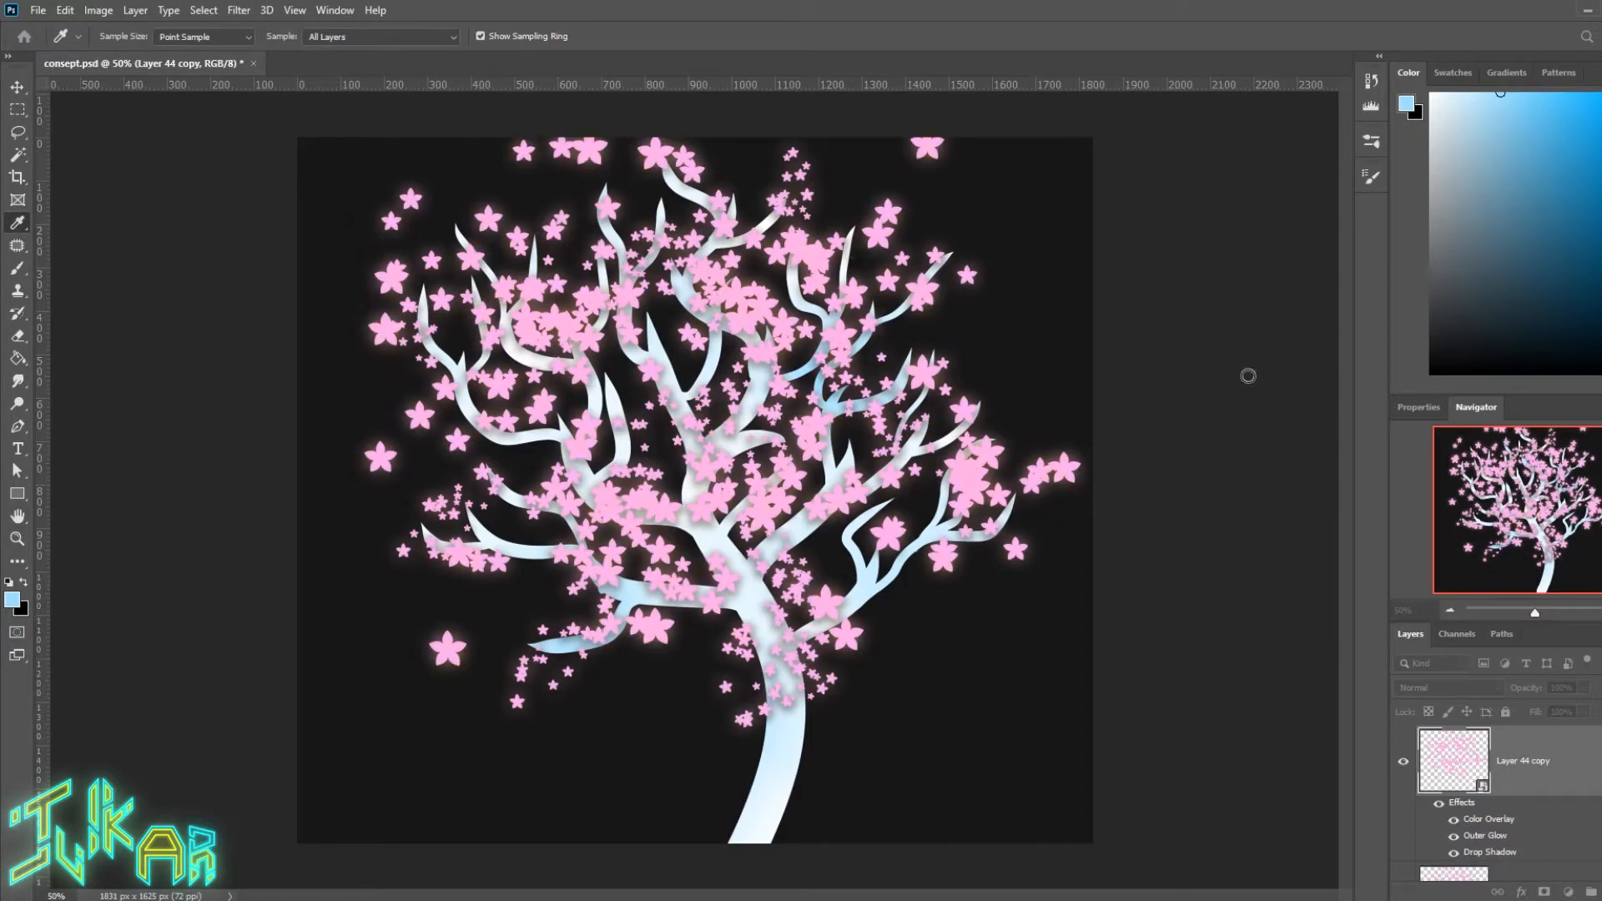
click(1168, 351)
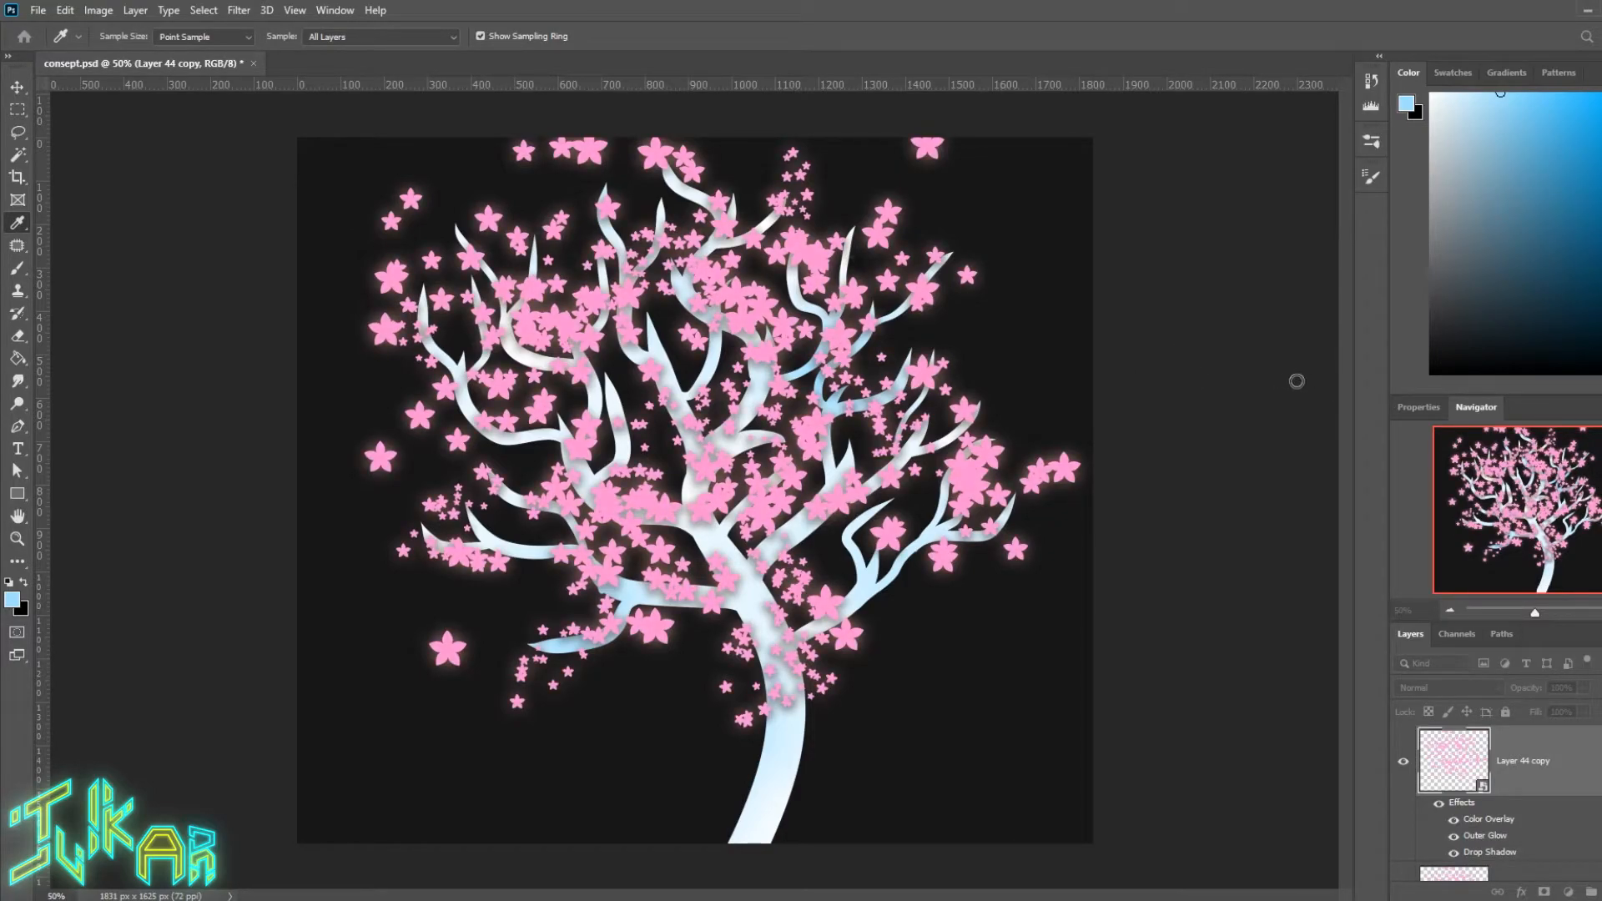
click(1443, 341)
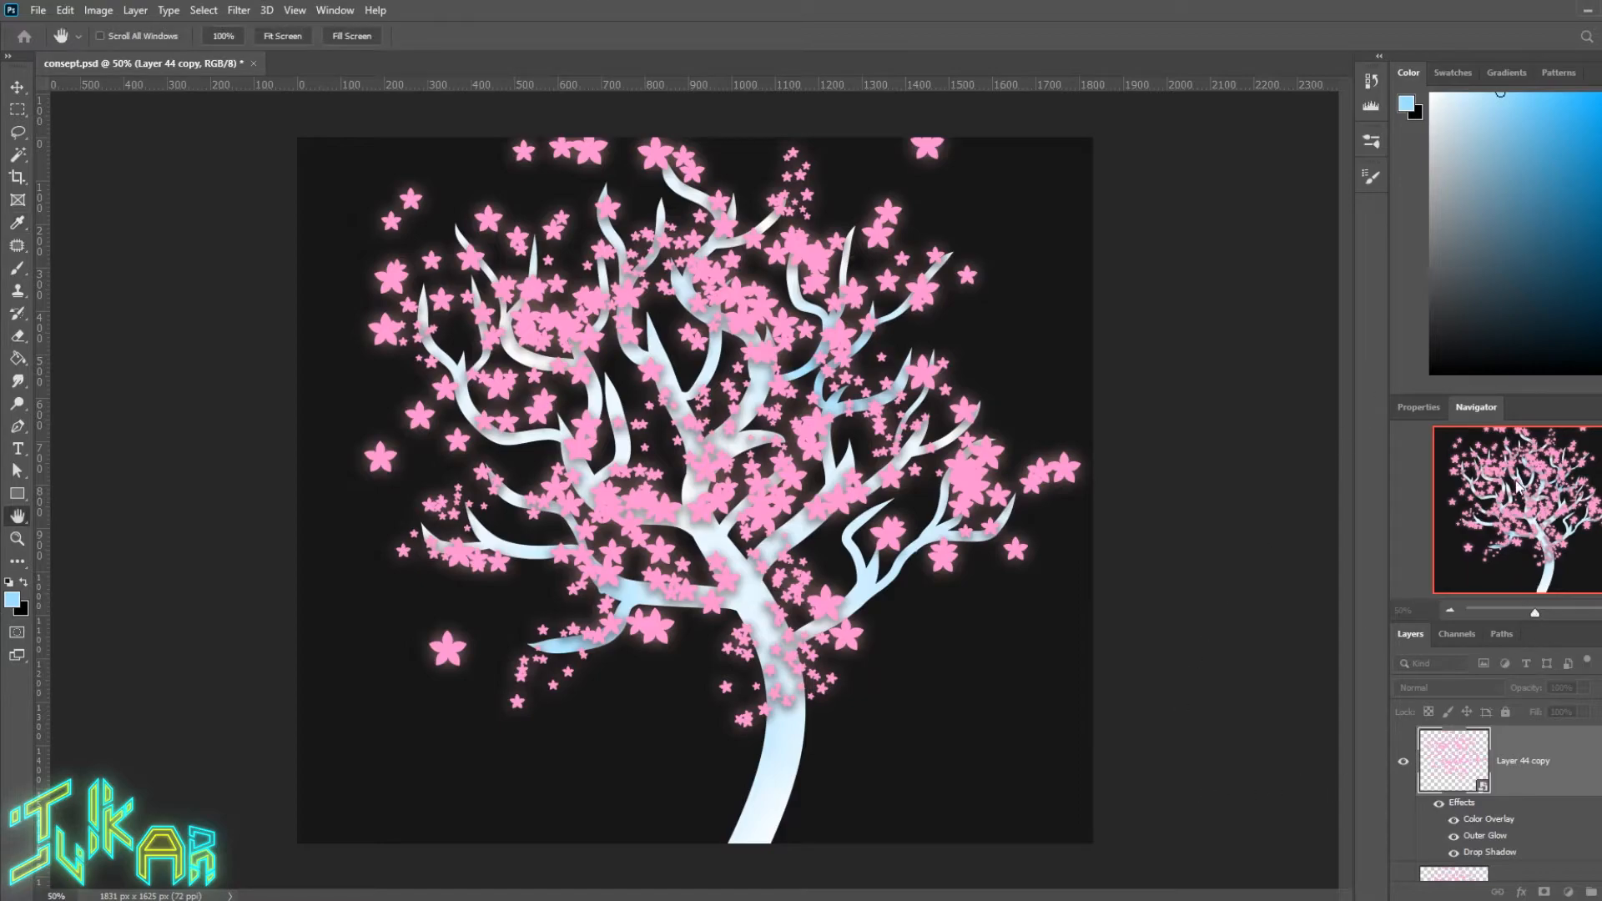
click(1504, 438)
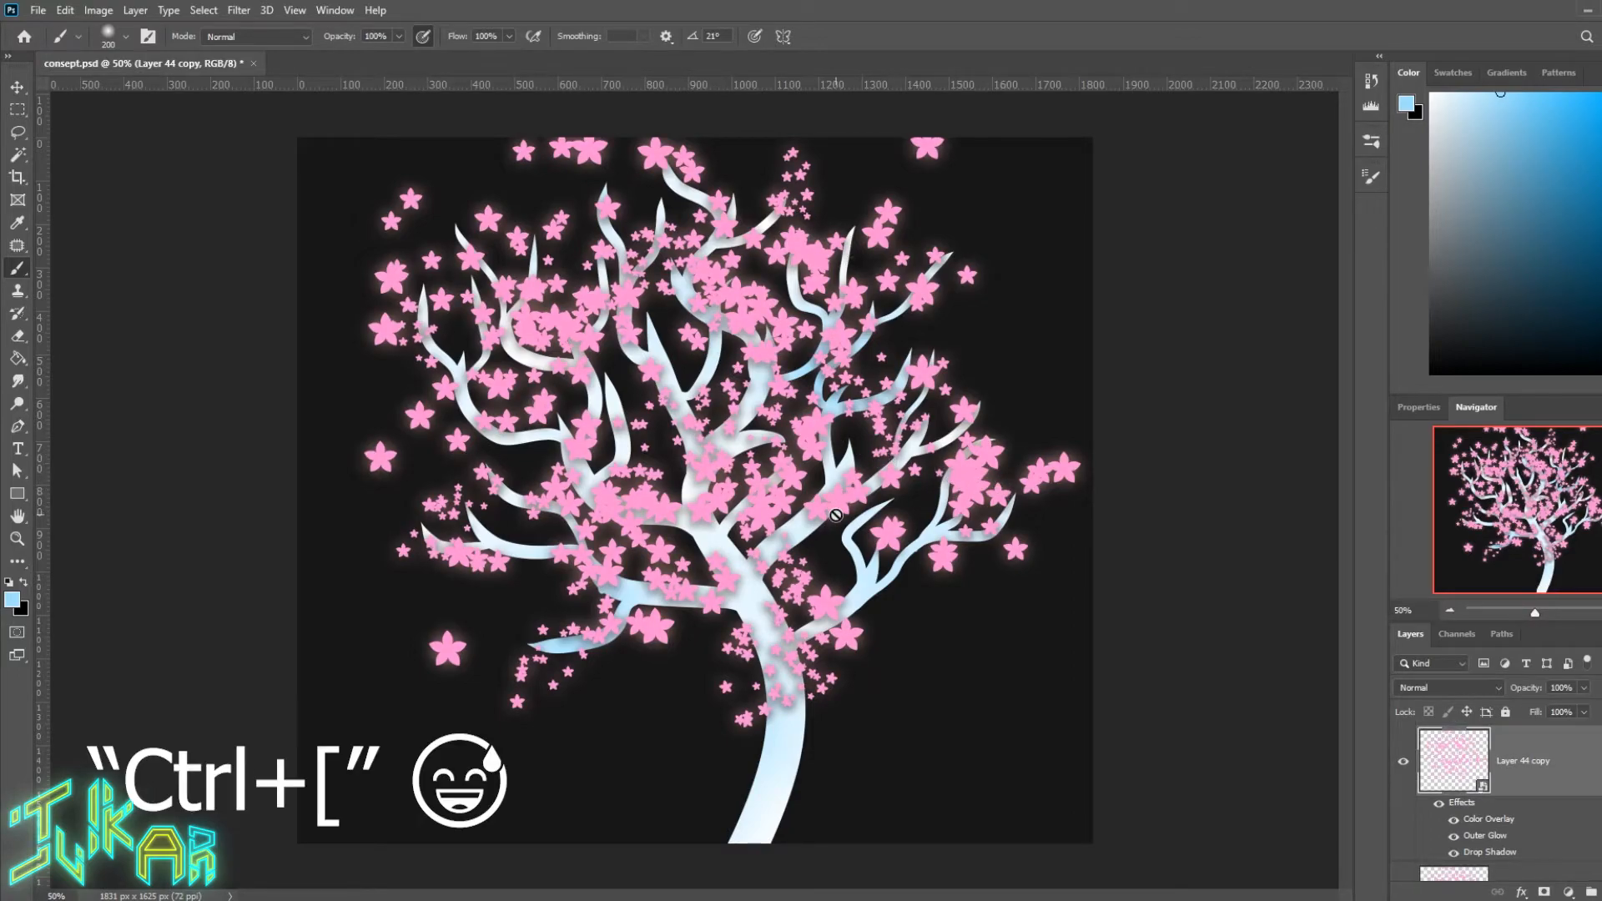
Step: Move the copied flower layer beneath the original and nudge it left and down to offset its deeper pink flowers
key(ctrl+bracketleft)
key(v)
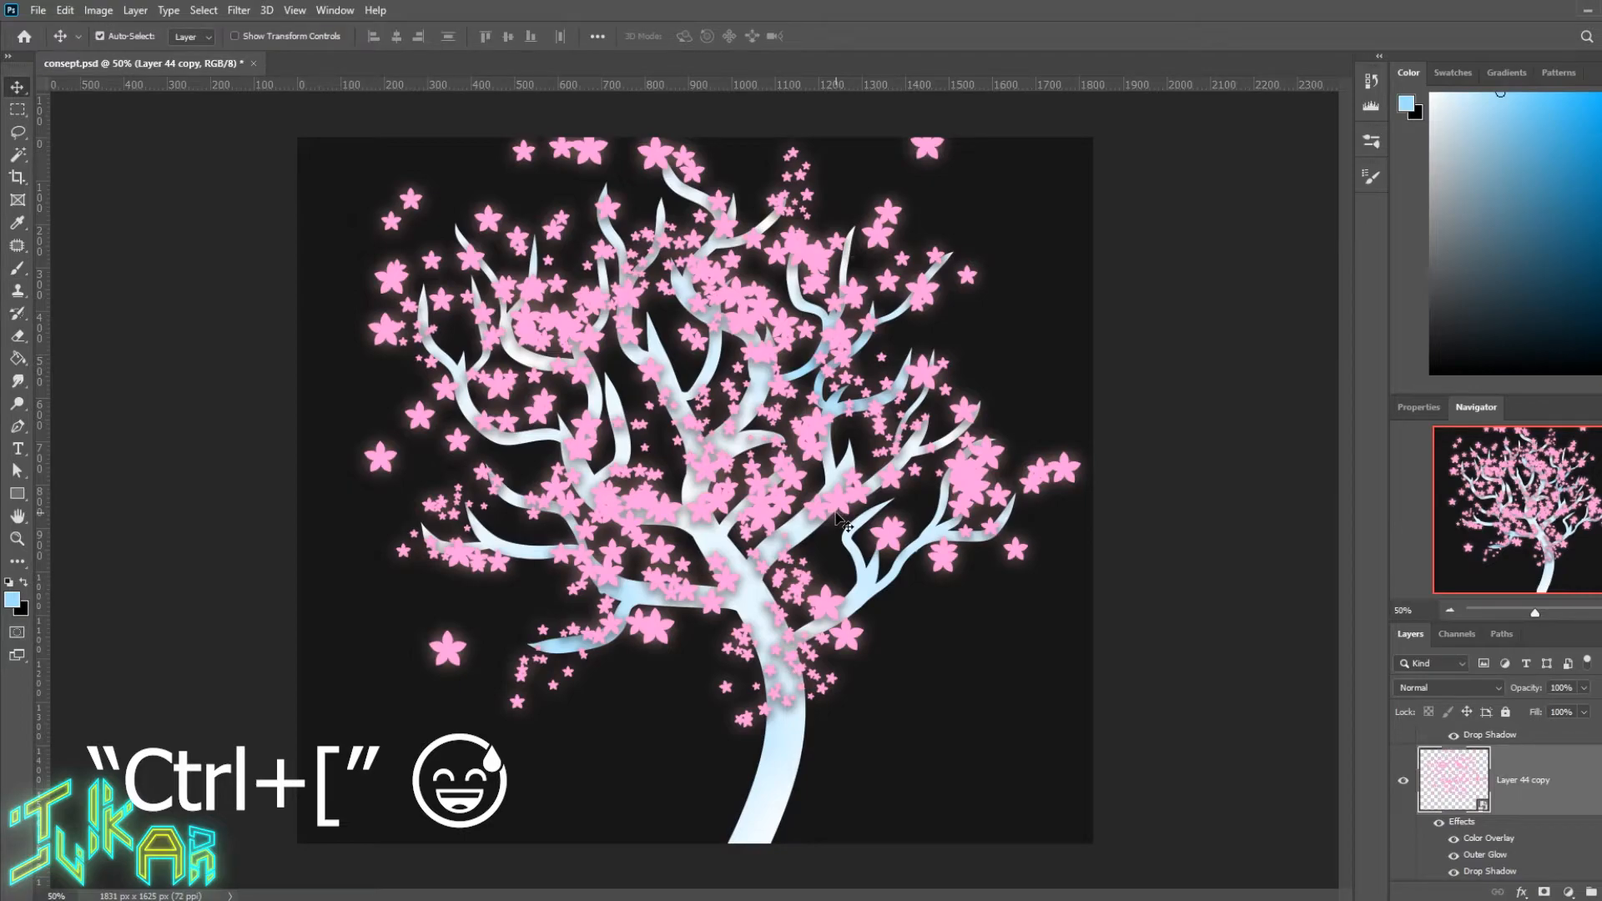
key(Left)
key(Left)
key(Left)
key(Left)
key(Left)
key(Left)
key(Left)
key(Left)
key(Left)
key(Left)
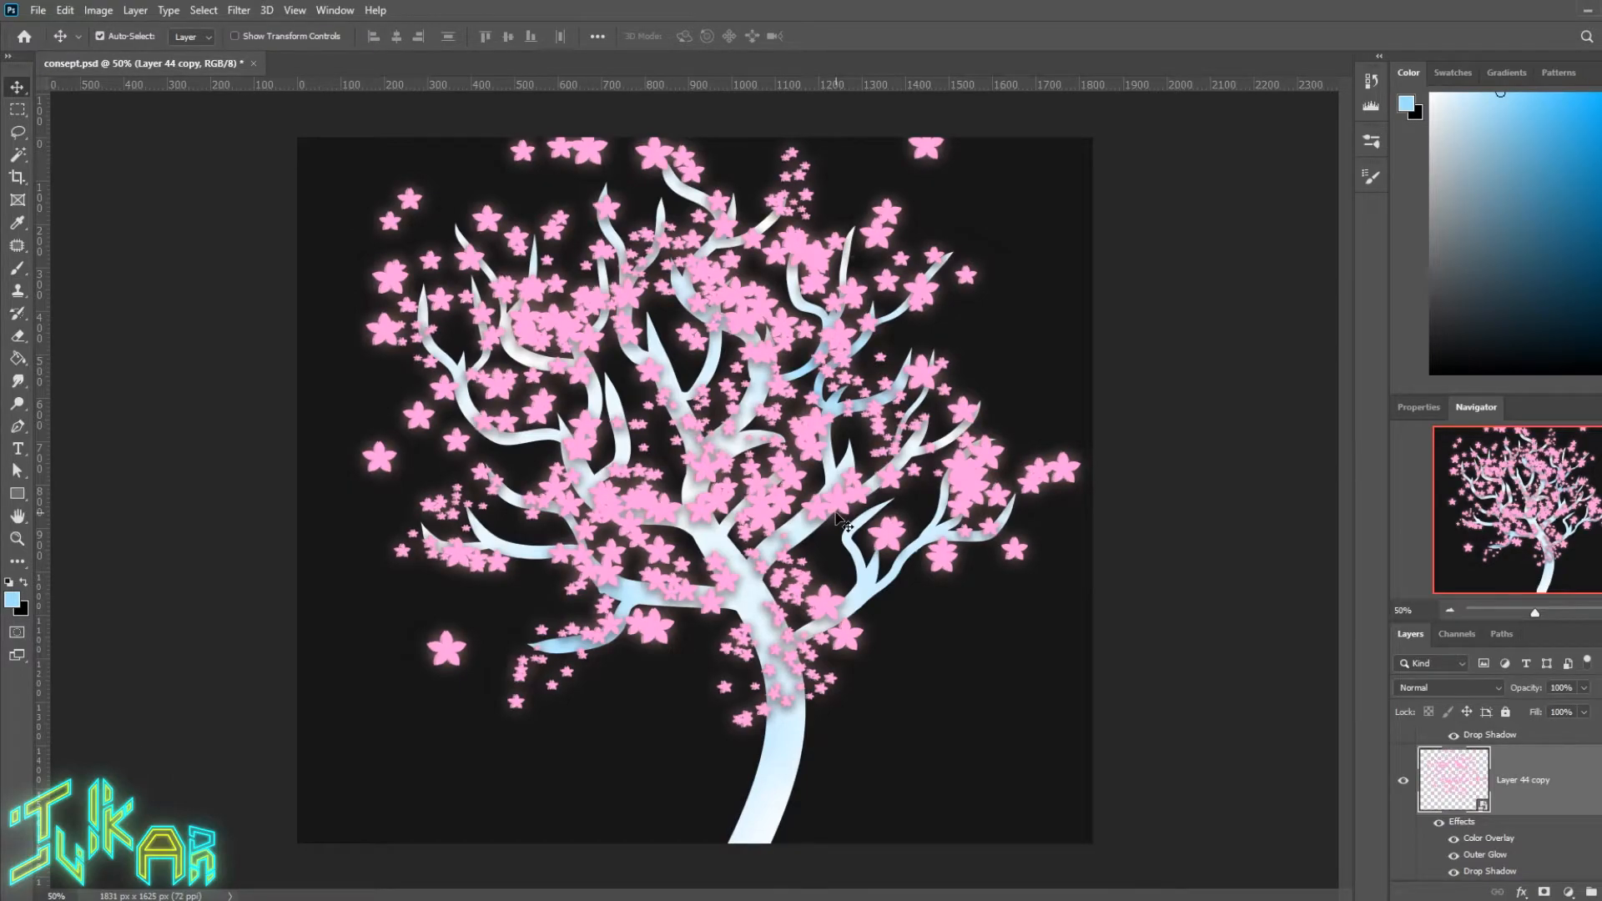
key(Left)
key(Left)
key(Left)
key(Left)
key(Left)
key(Left)
key(Down)
key(Down)
key(Down)
key(Down)
key(Down)
key(Down)
key(Down)
key(Down)
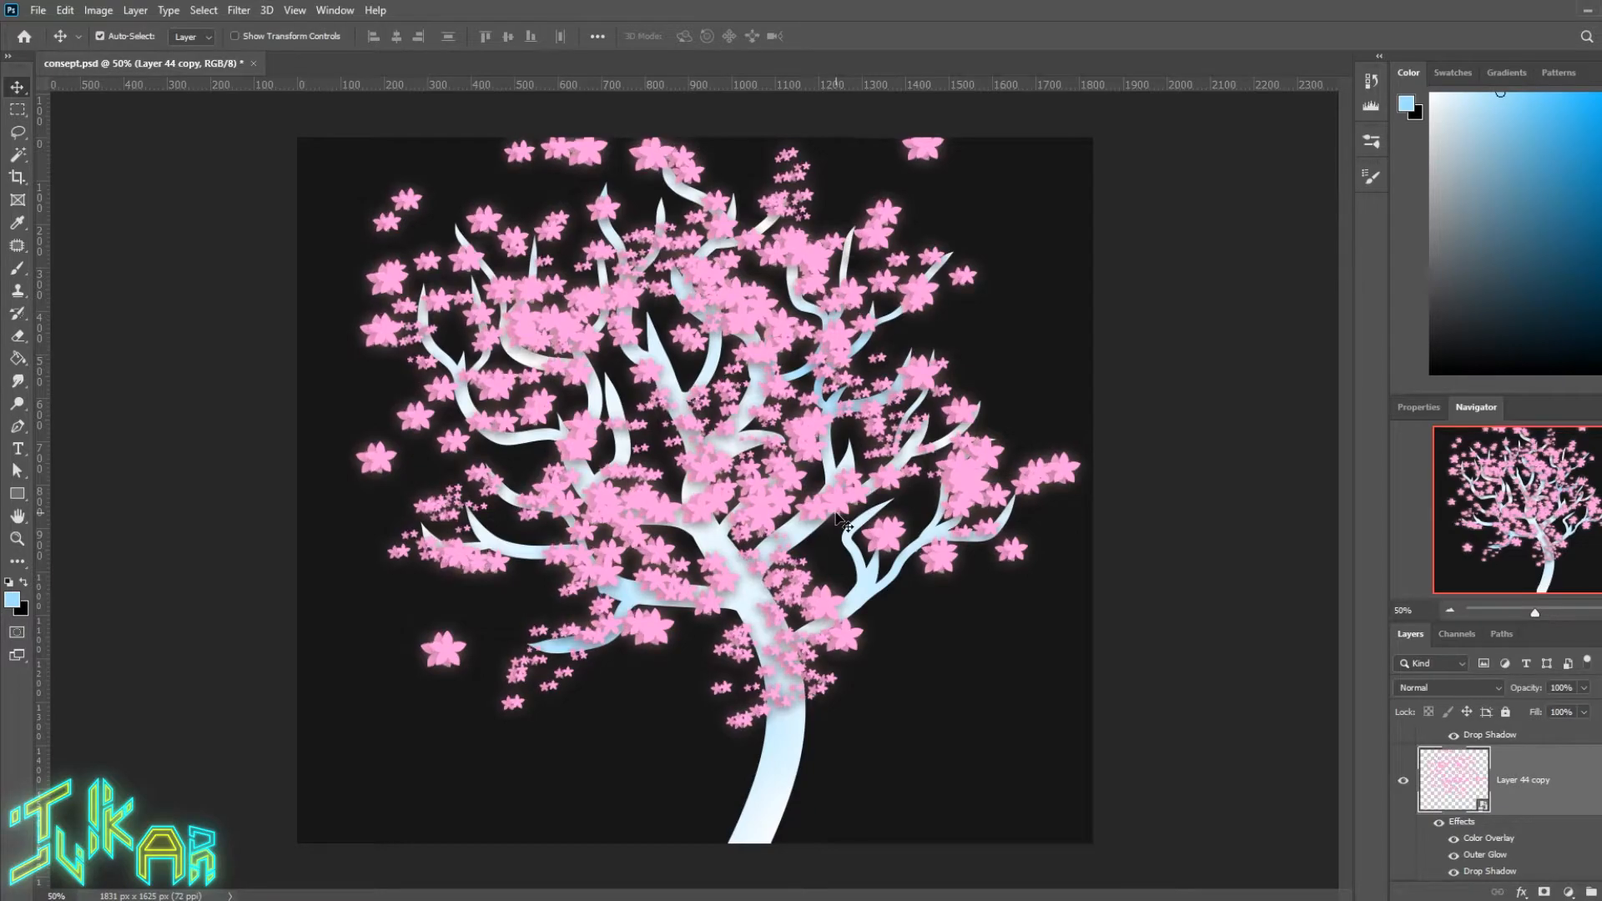
key(Down)
key(Down)
key(Down)
key(Down)
key(Left)
key(Left)
key(Left)
key(Left)
key(Left)
key(Left)
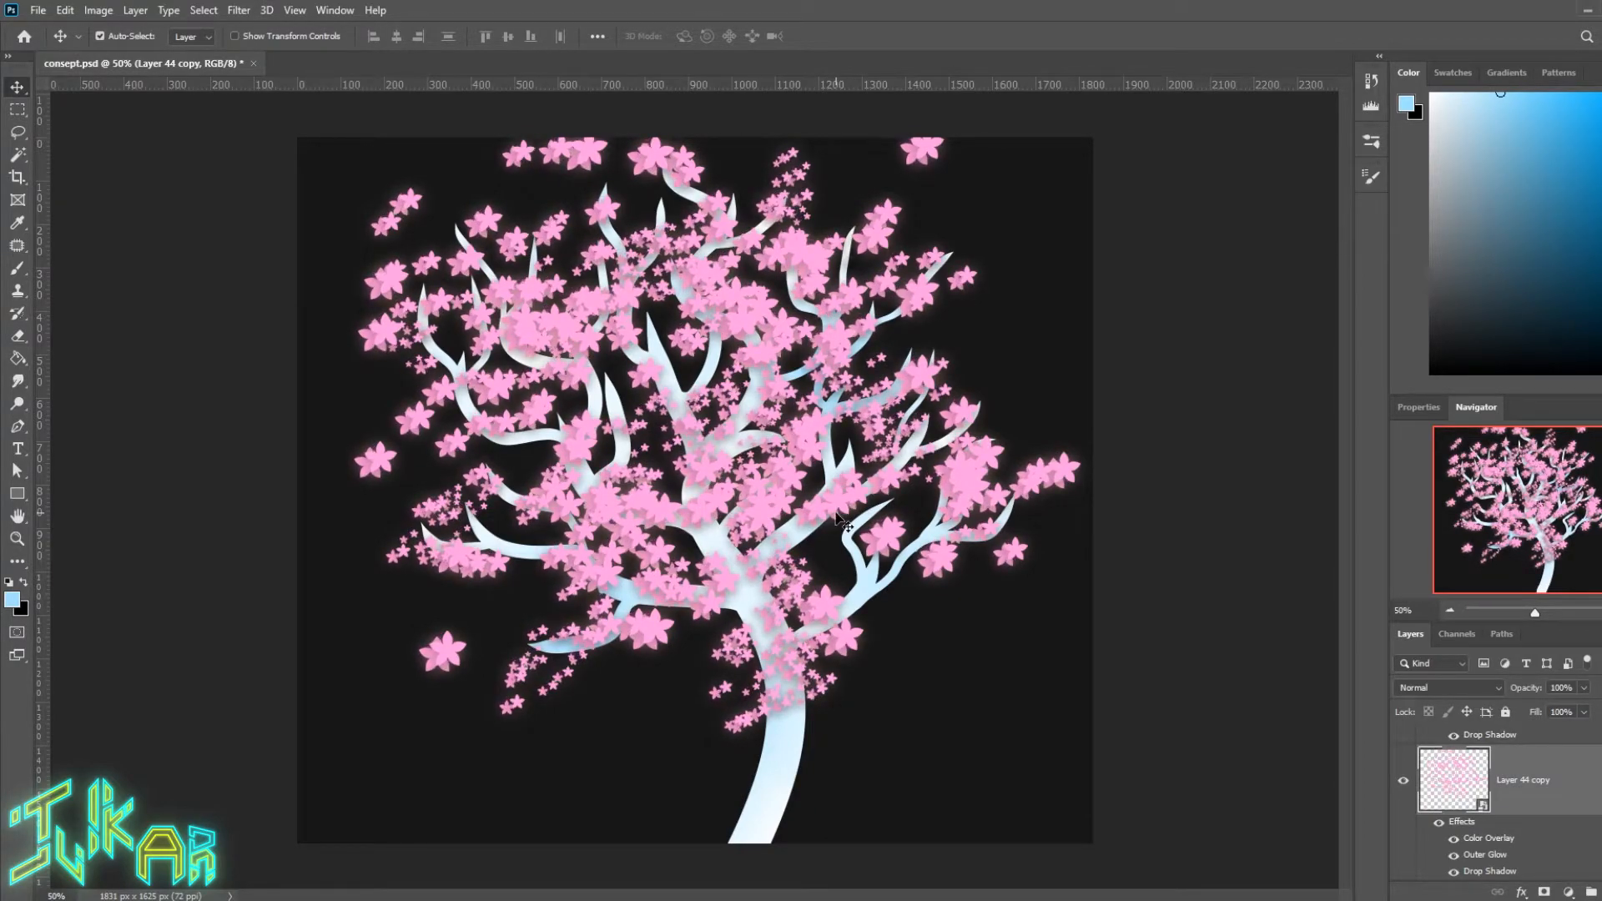
Step: Try to scale the copied flower layer down to about 86%, shift it right and compare the result by toggling its visibility
key(ctrl+t)
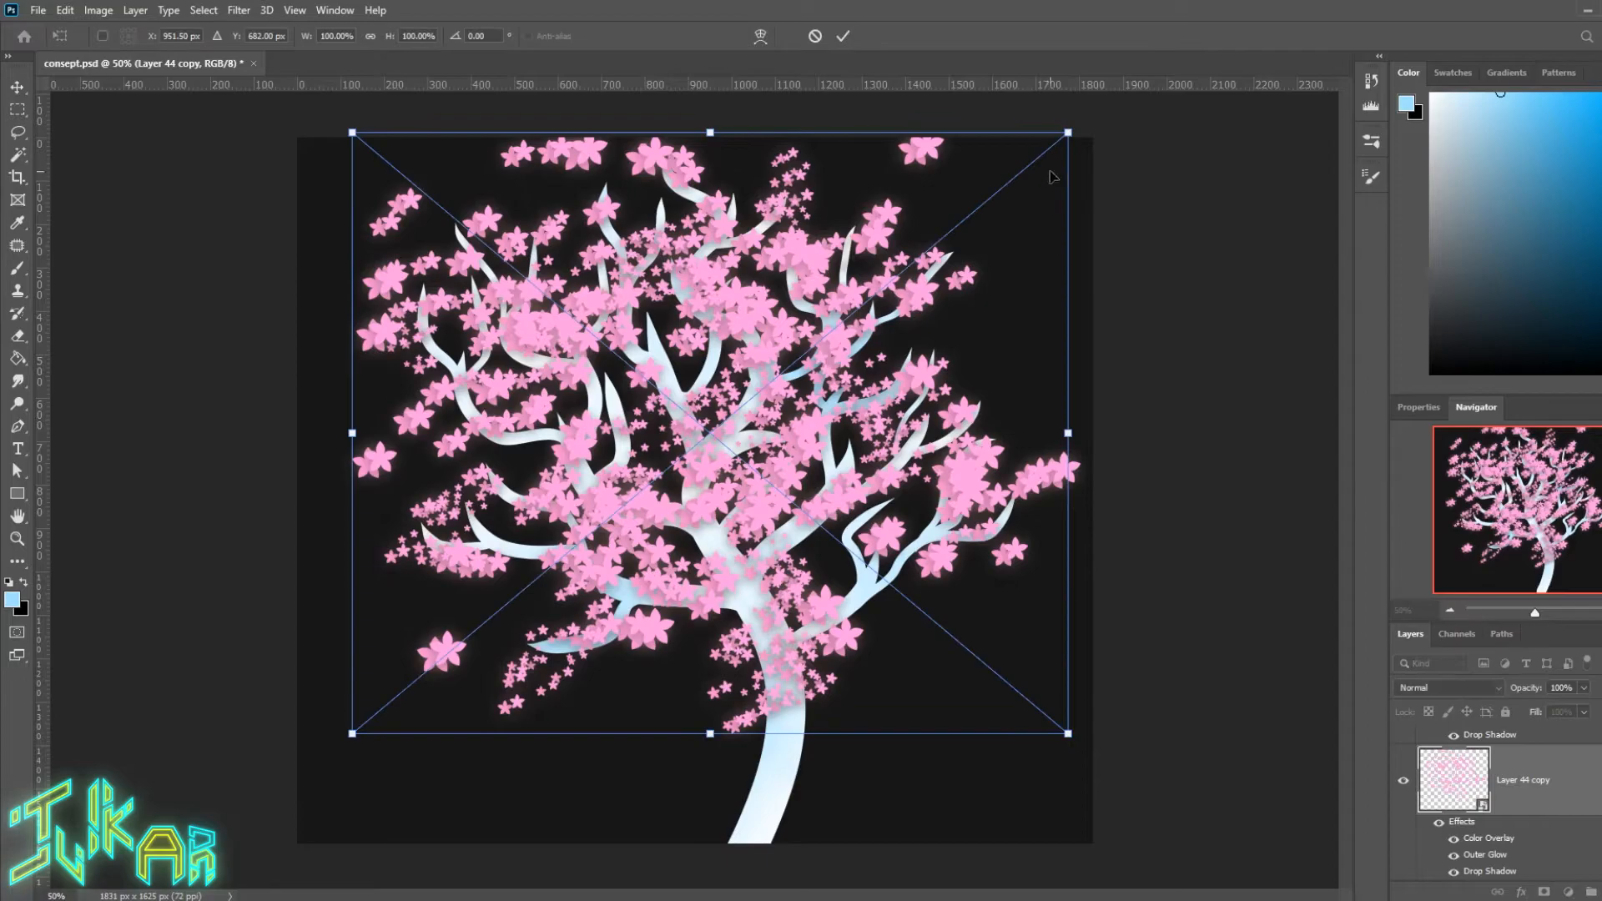
drag(1069, 130, 1017, 176)
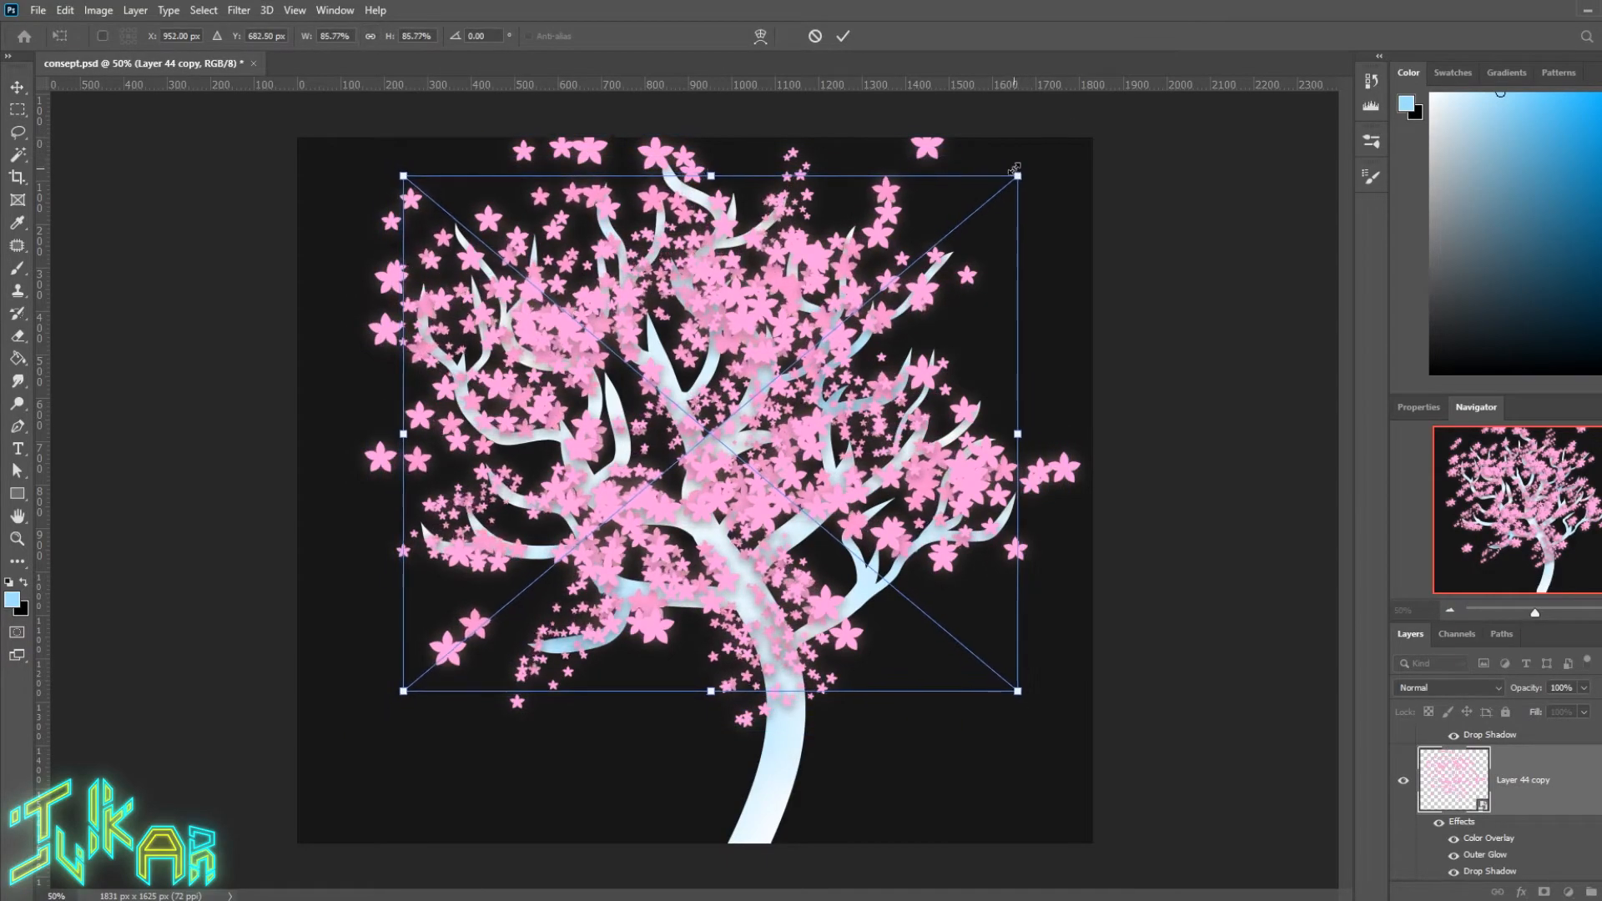
drag(714, 450, 729, 455)
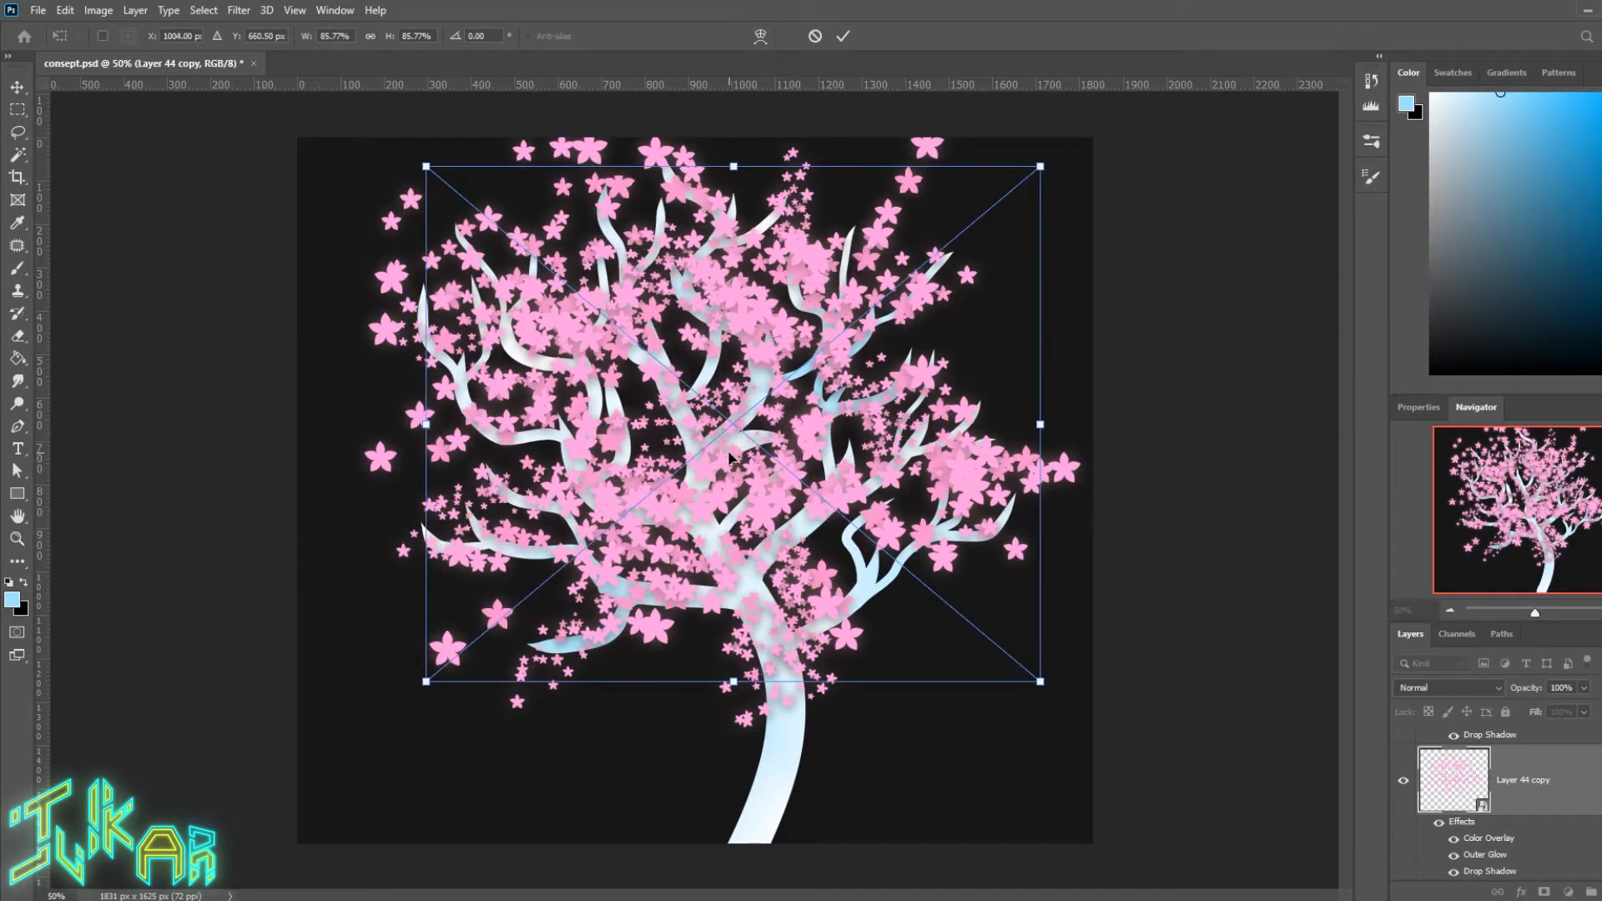
key(Return)
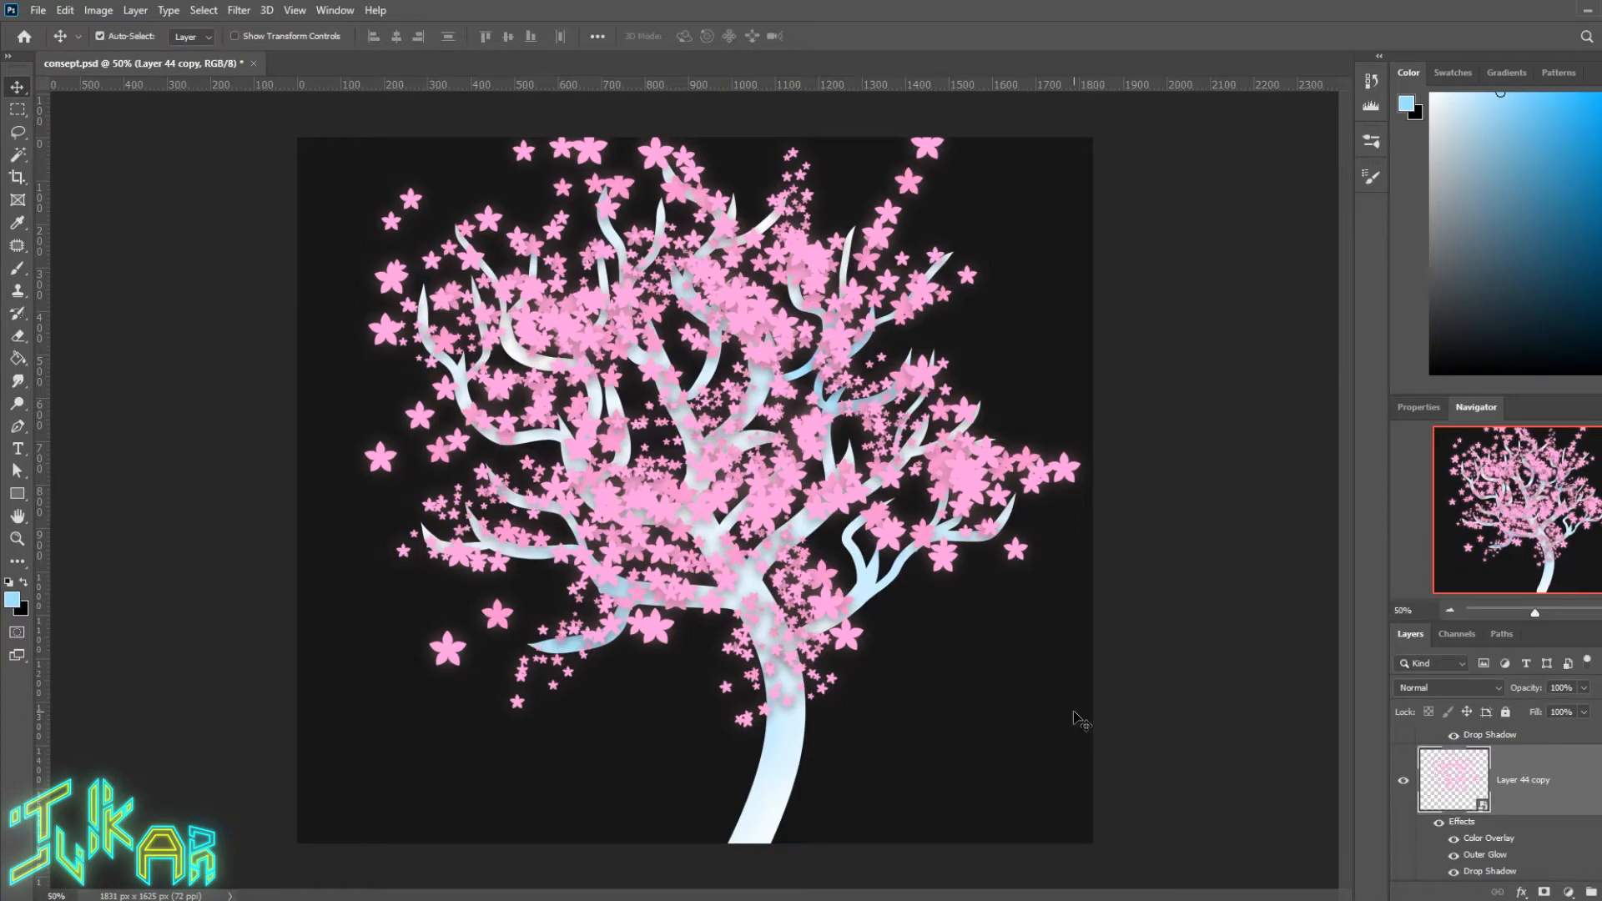
click(1403, 781)
click(1403, 781)
key(ctrl+comma)
key(ctrl+z)
Step: Offset the original flower layer, Layer 44, to the right of its copy and set its opacity to 54%
drag(655, 627, 708, 643)
key(6)
key(7)
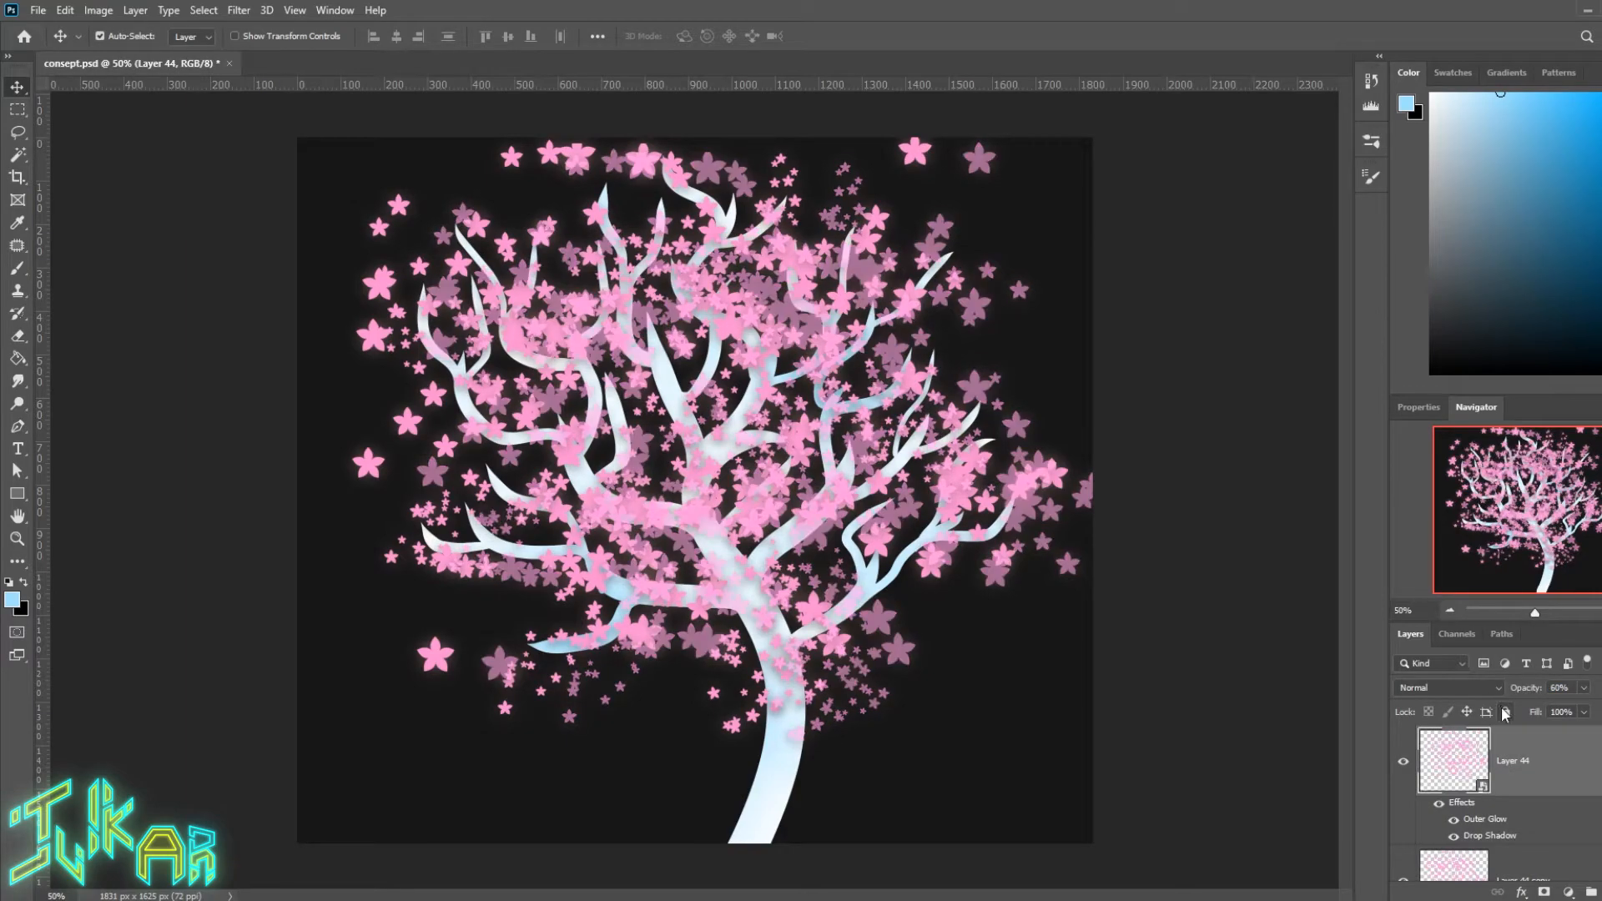
drag(945, 739, 913, 720)
drag(1533, 690, 1530, 692)
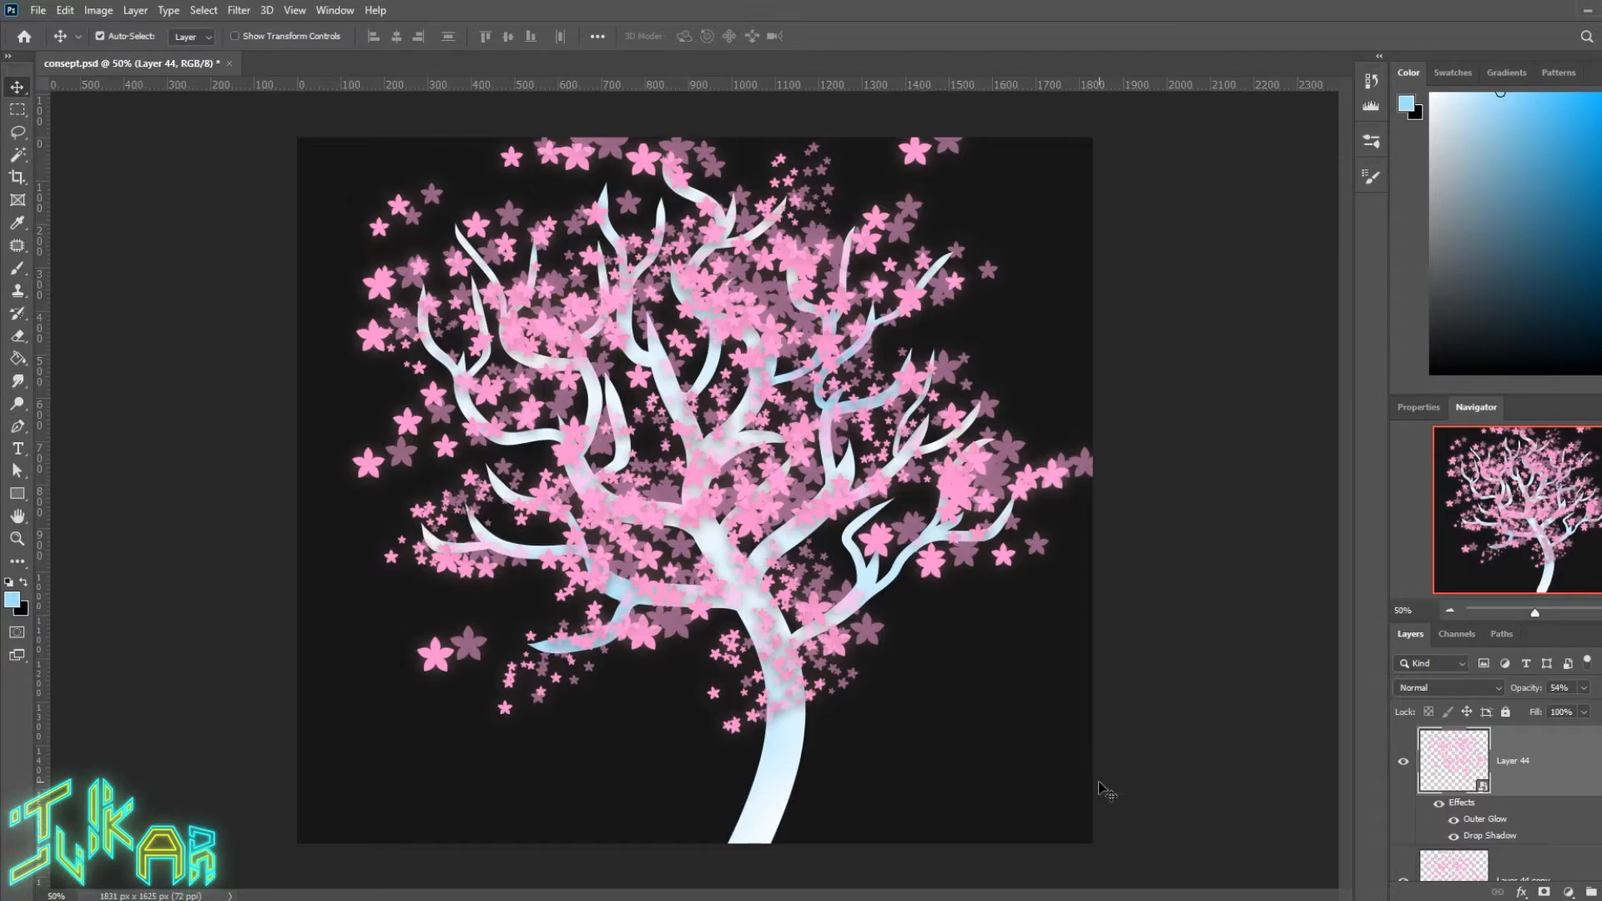
Step: Add a layer mask to Layer 44 and set up a soft 100 px black brush for painting on it
key(e)
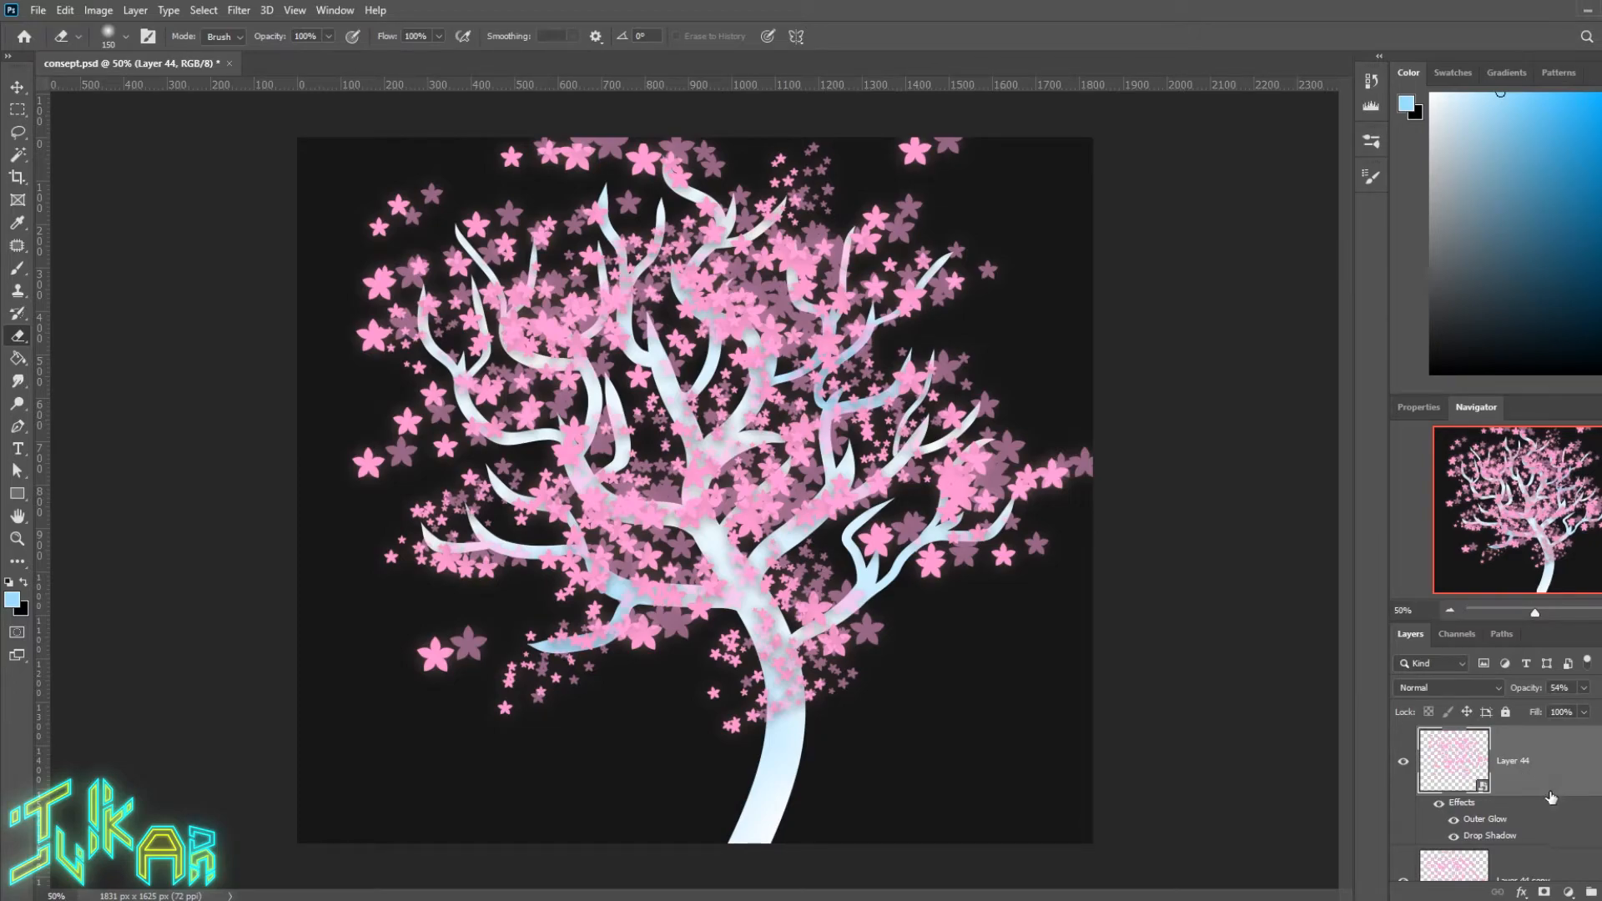
click(1543, 892)
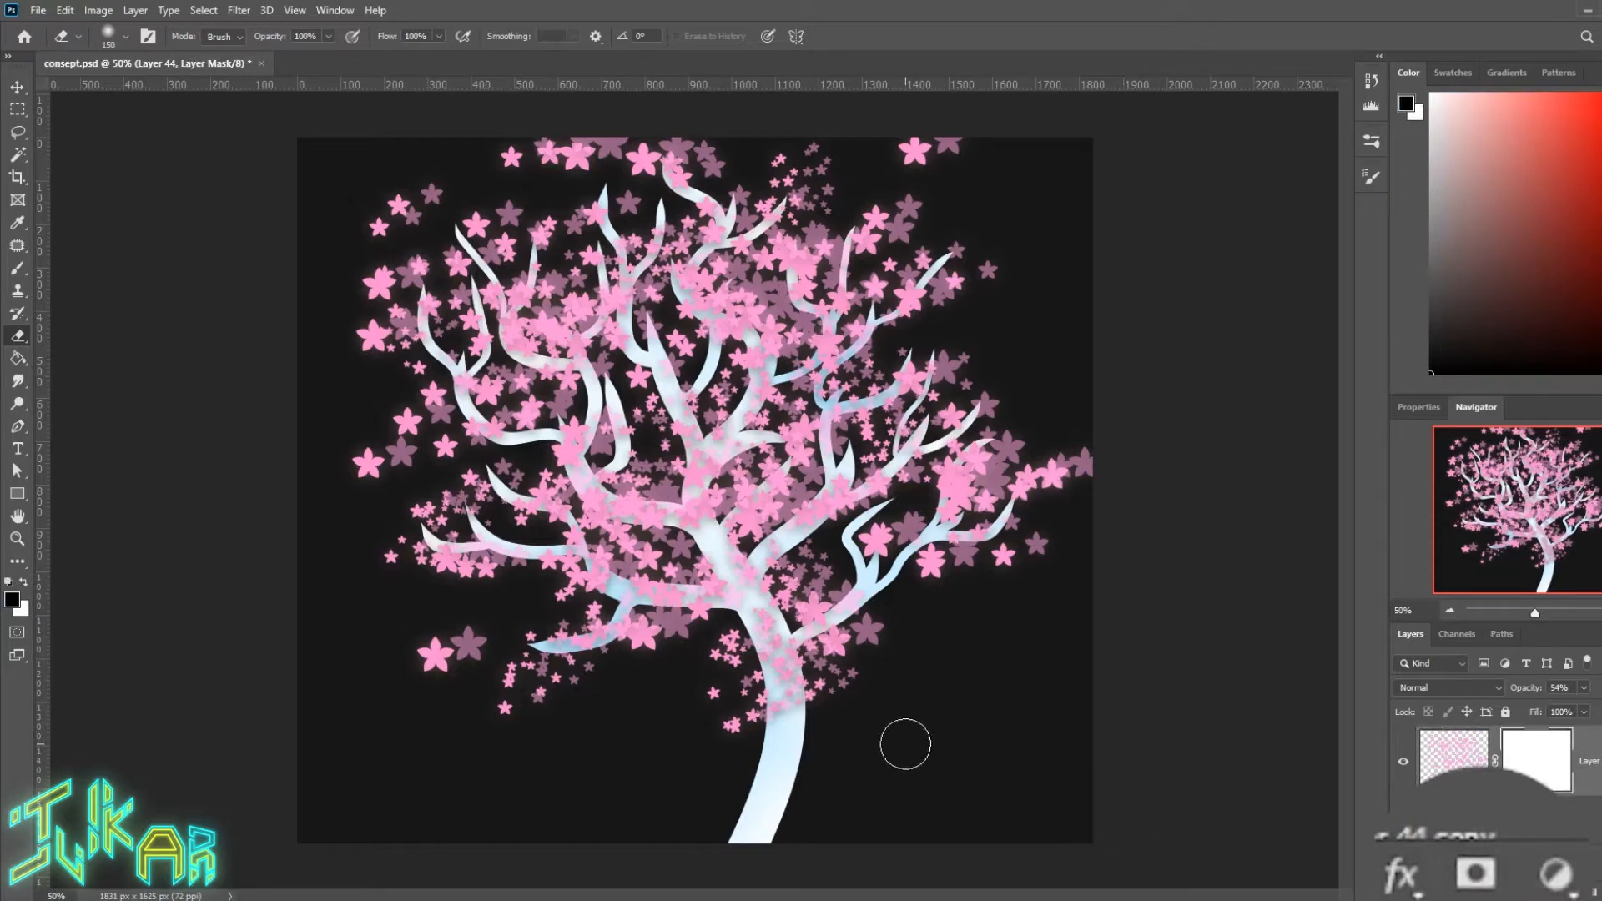
key(b)
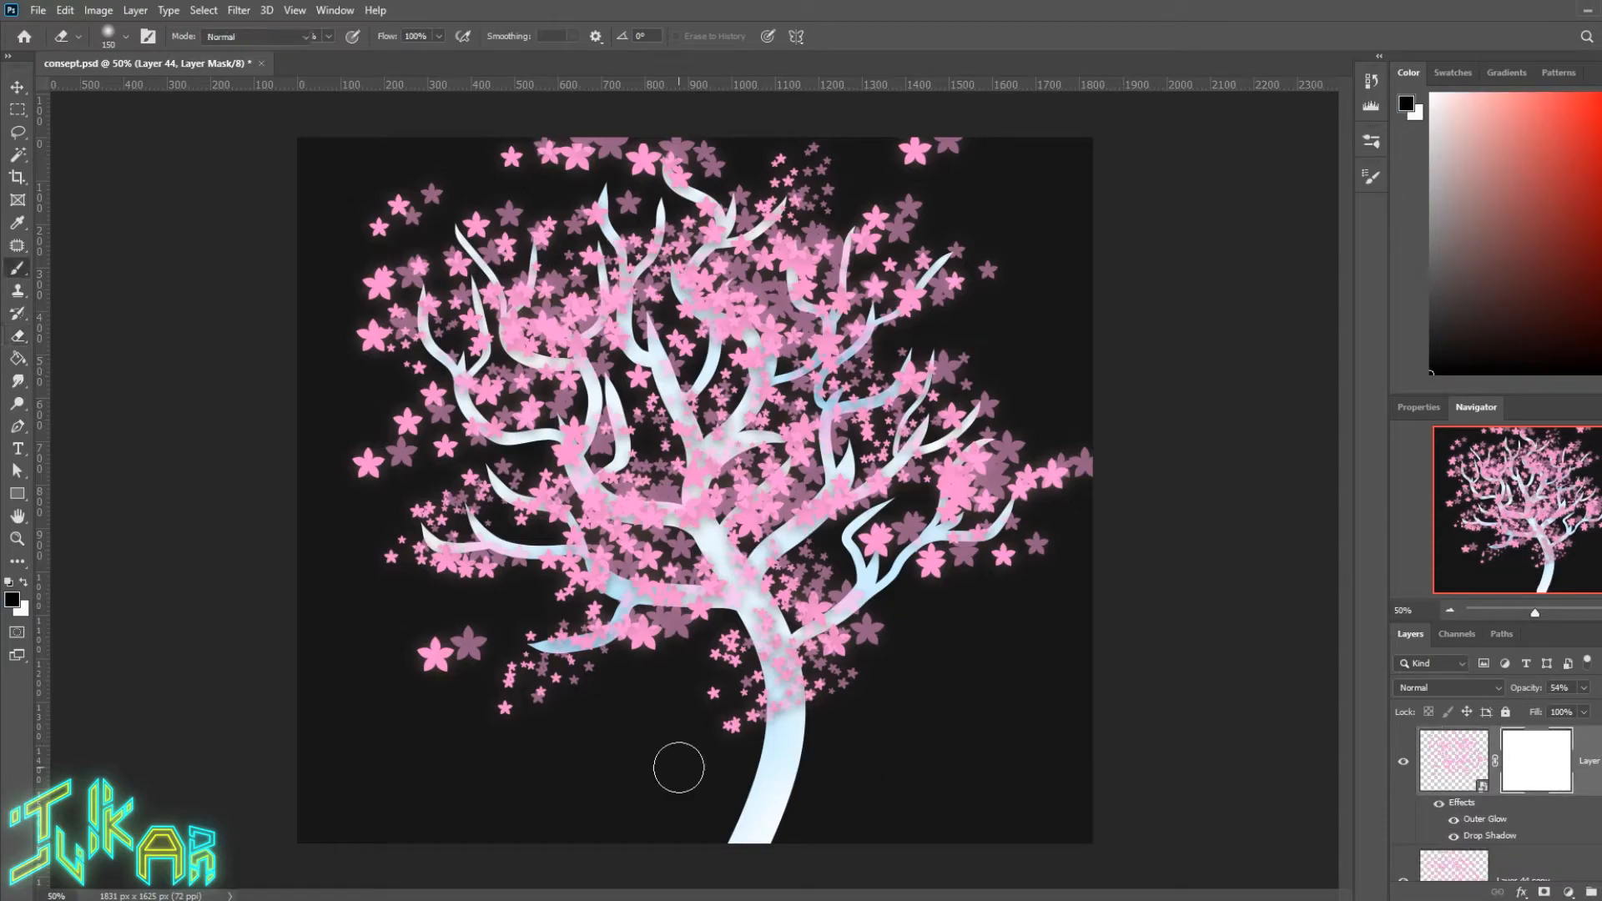
key(bracketleft)
key(bracketleft)
key(bracketleft)
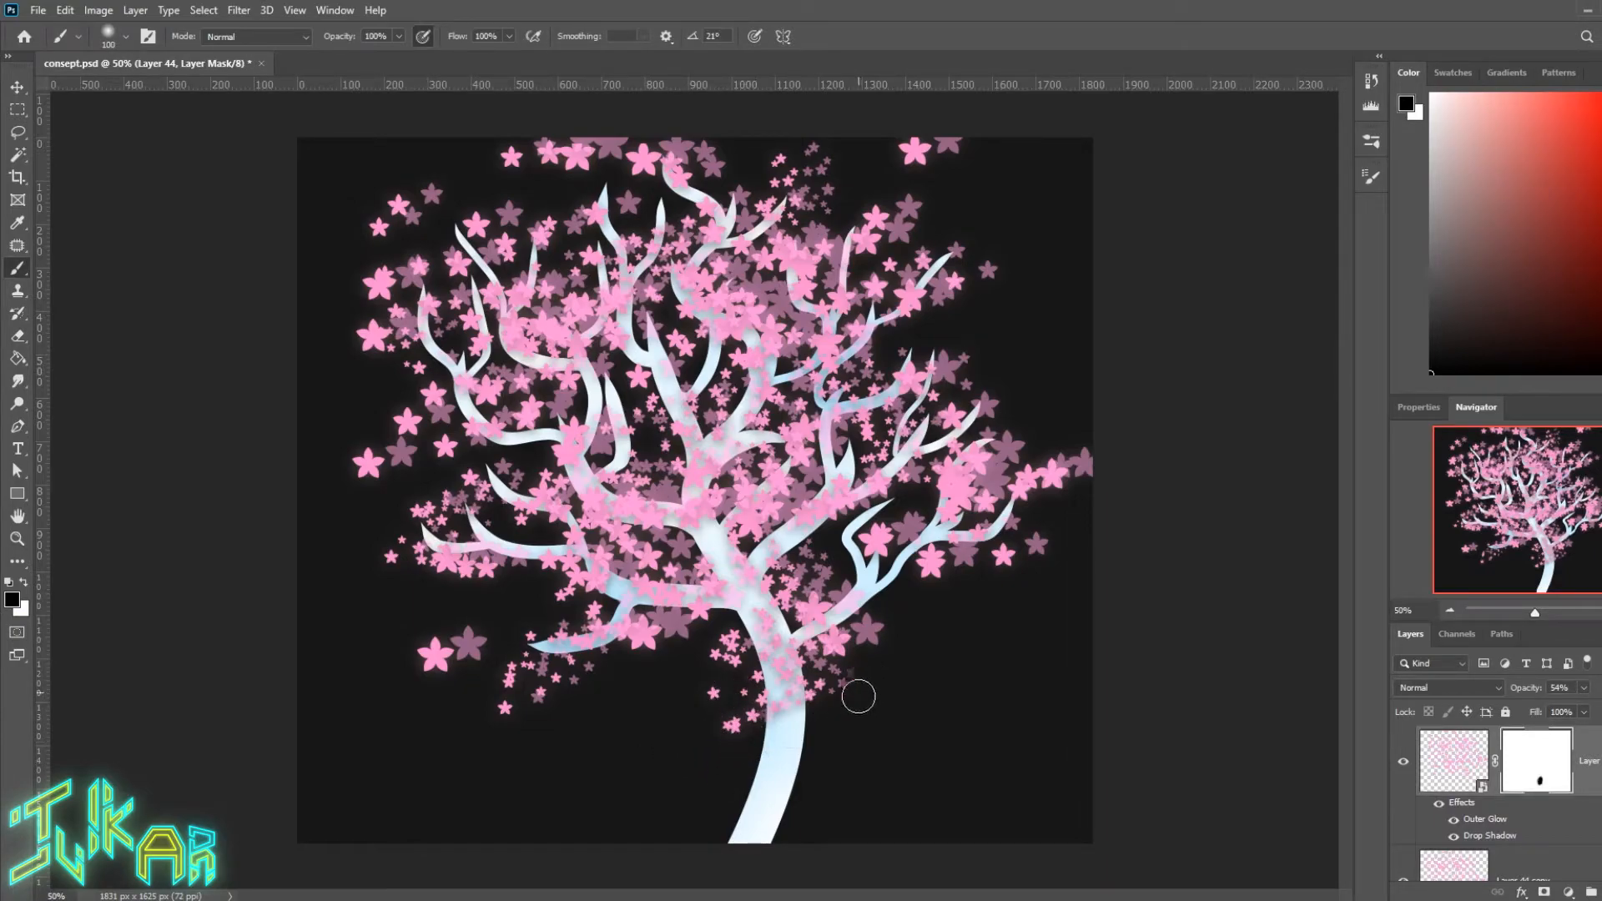
Step: Mask out the faded stray flowers beside the trunk, below the lower branches and at the crown's outer sides
drag(862, 683, 847, 679)
click(730, 684)
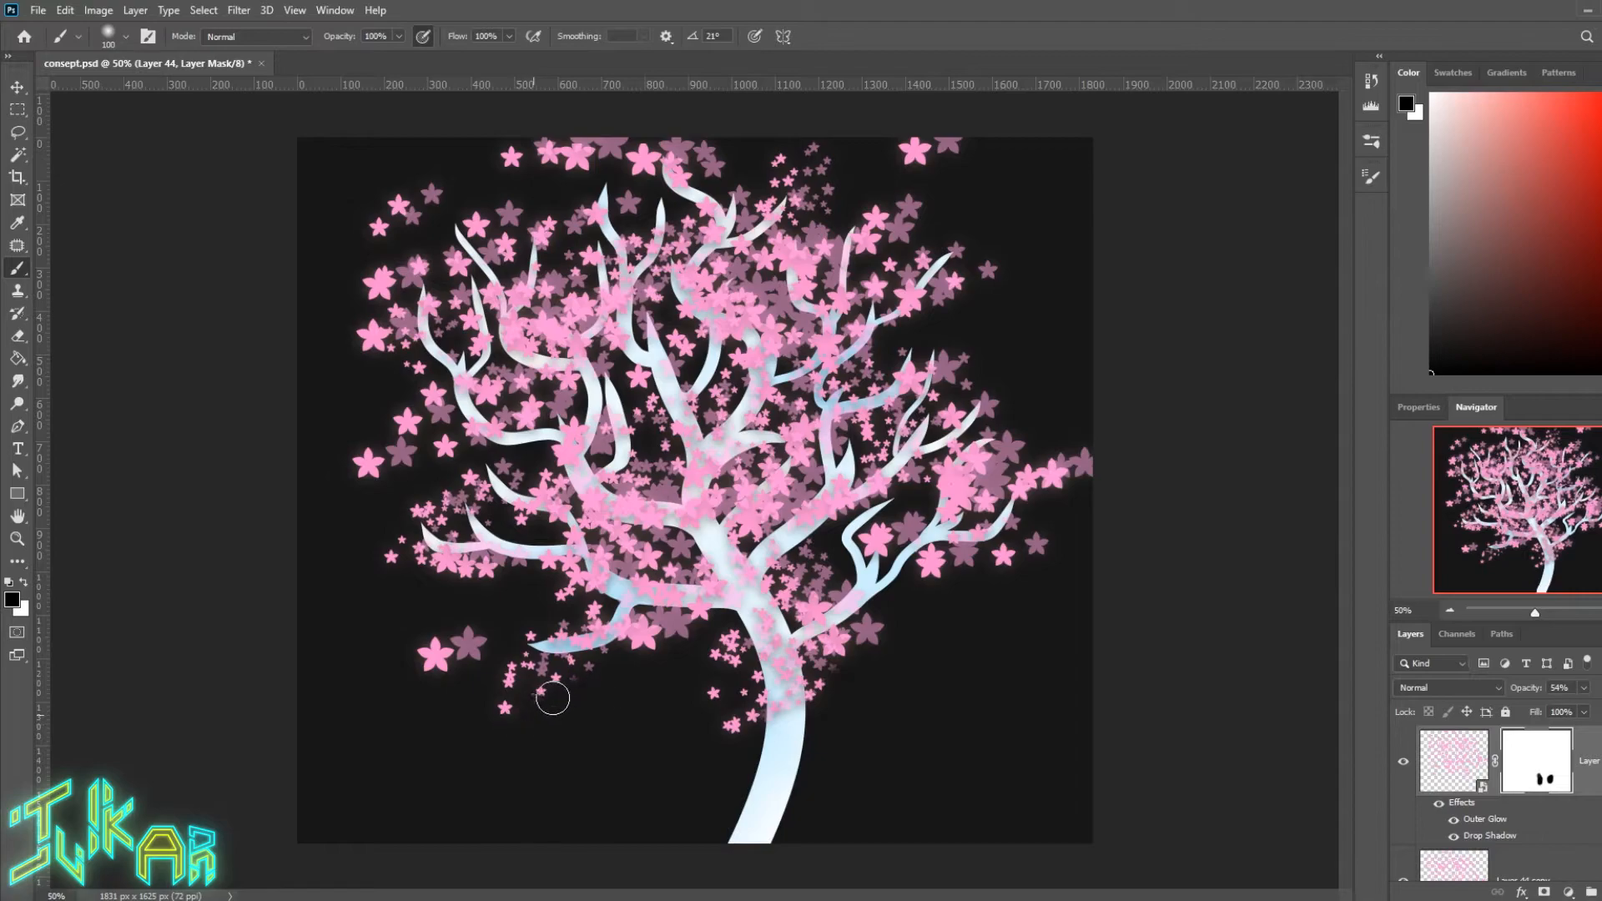
click(464, 640)
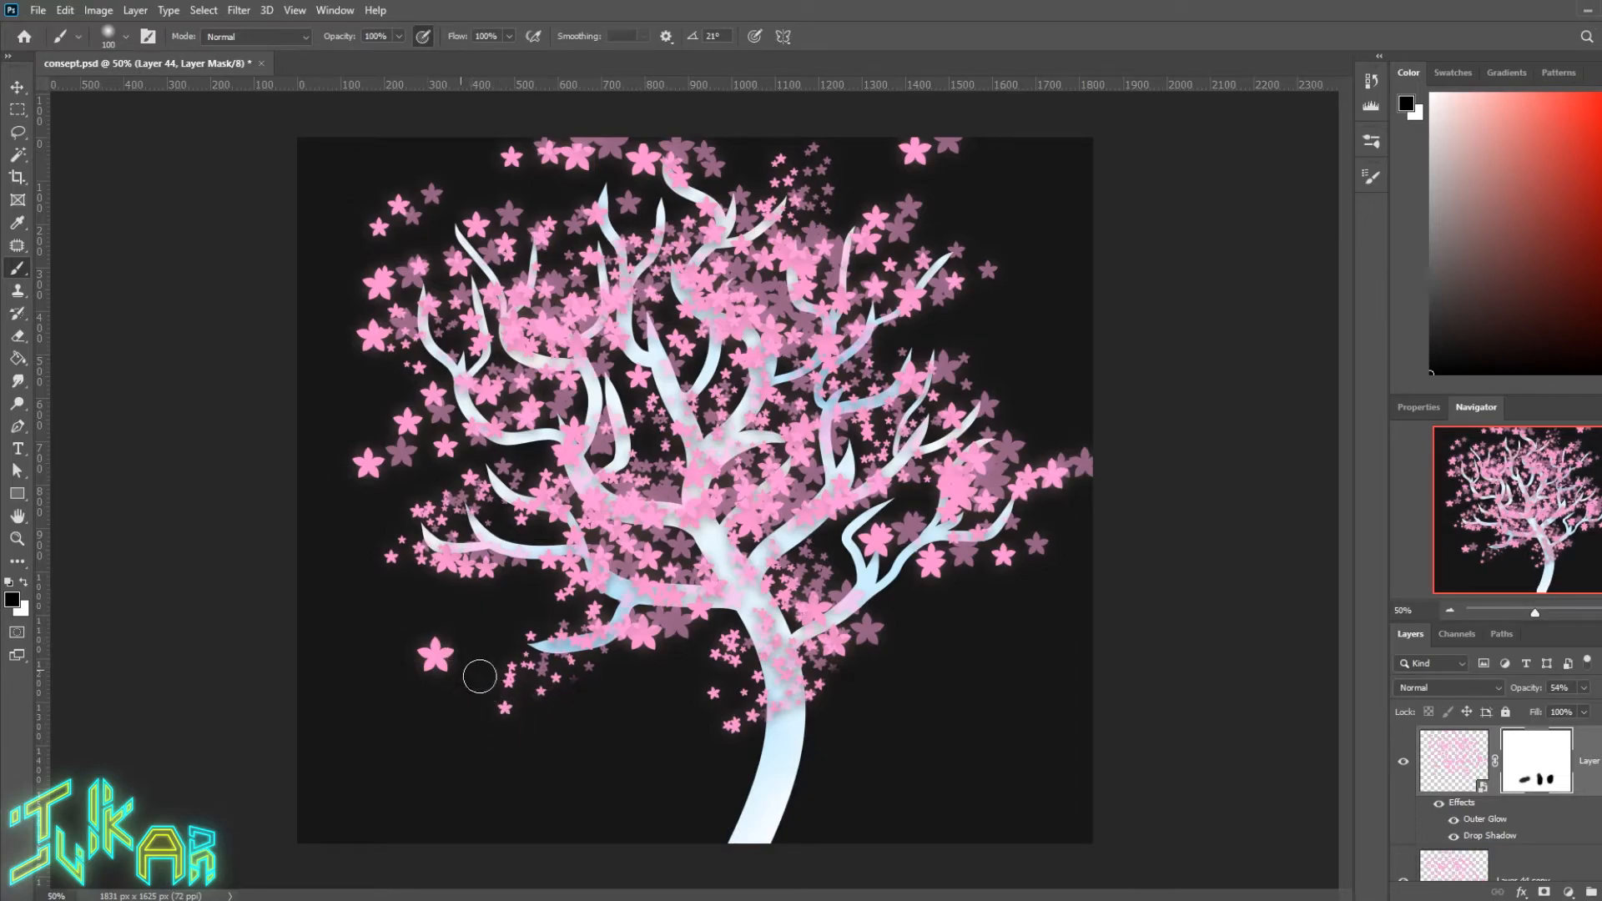
click(596, 678)
click(401, 455)
click(1084, 469)
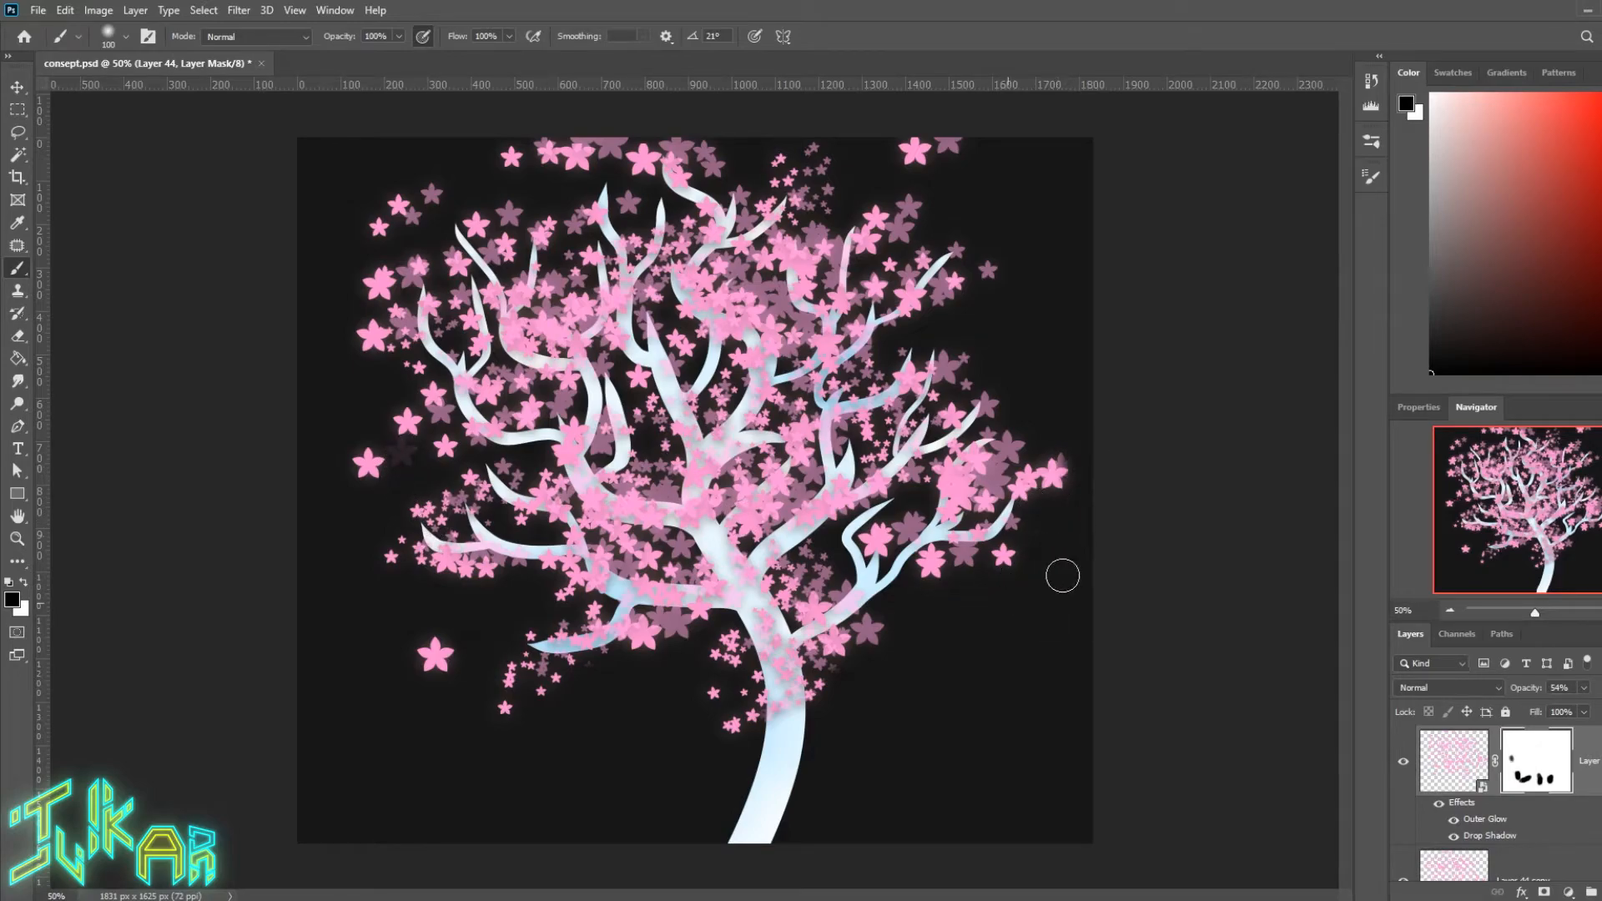
Step: Mask out the faded stray flowers along the top edge and upper corners of the crown
click(814, 202)
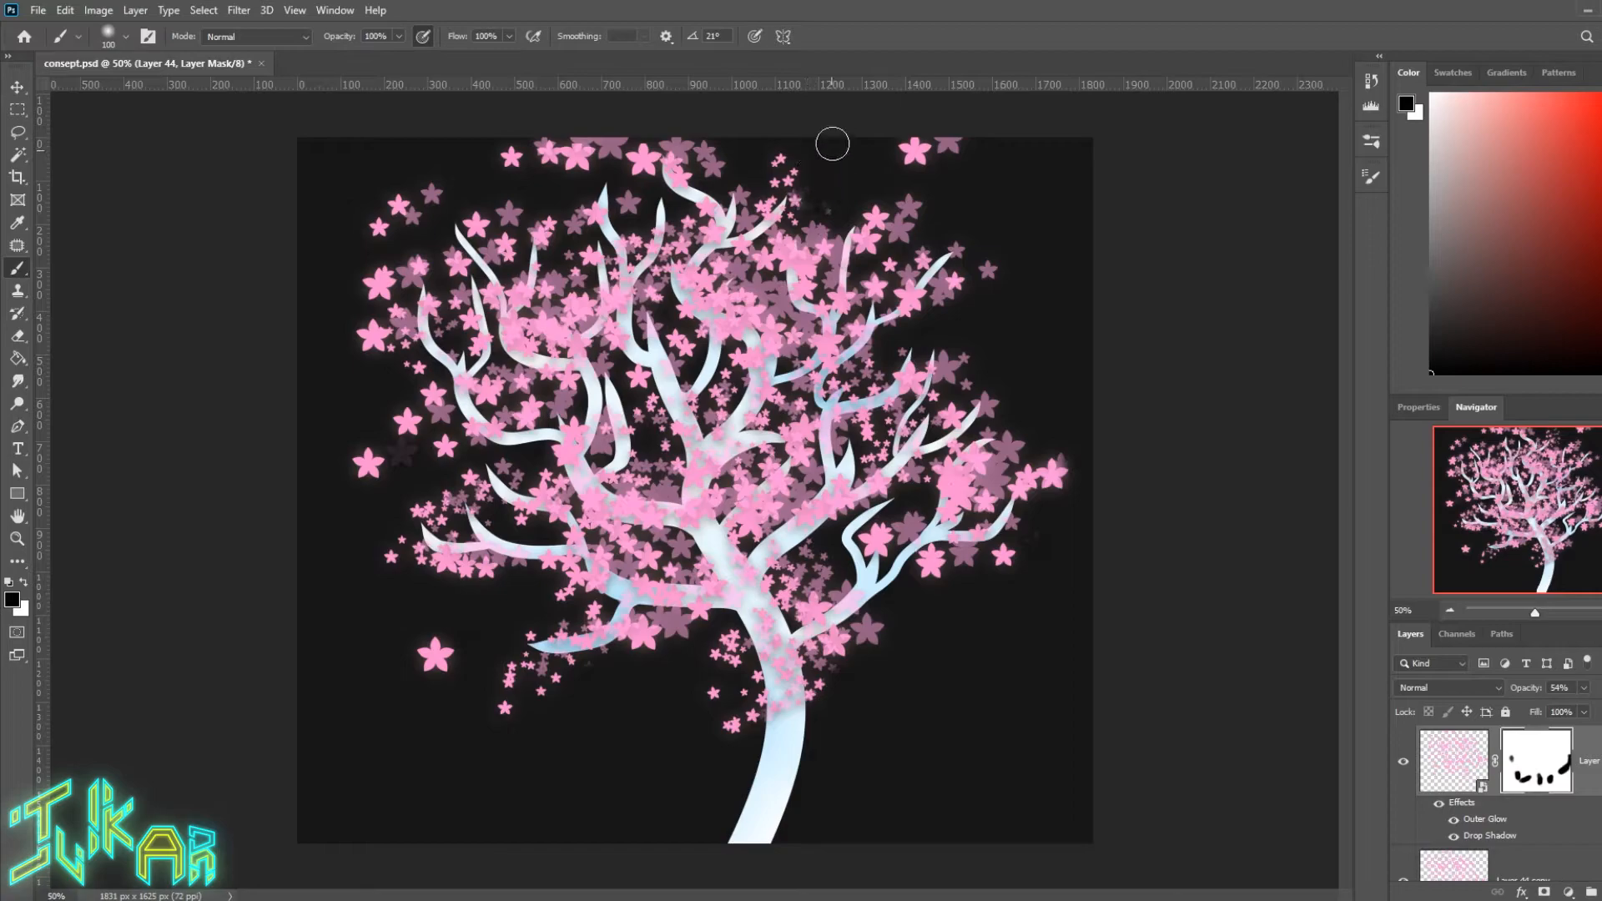
mouse_move(613, 132)
mouse_down()
mouse_move(625, 135)
mouse_move(608, 122)
mouse_up()
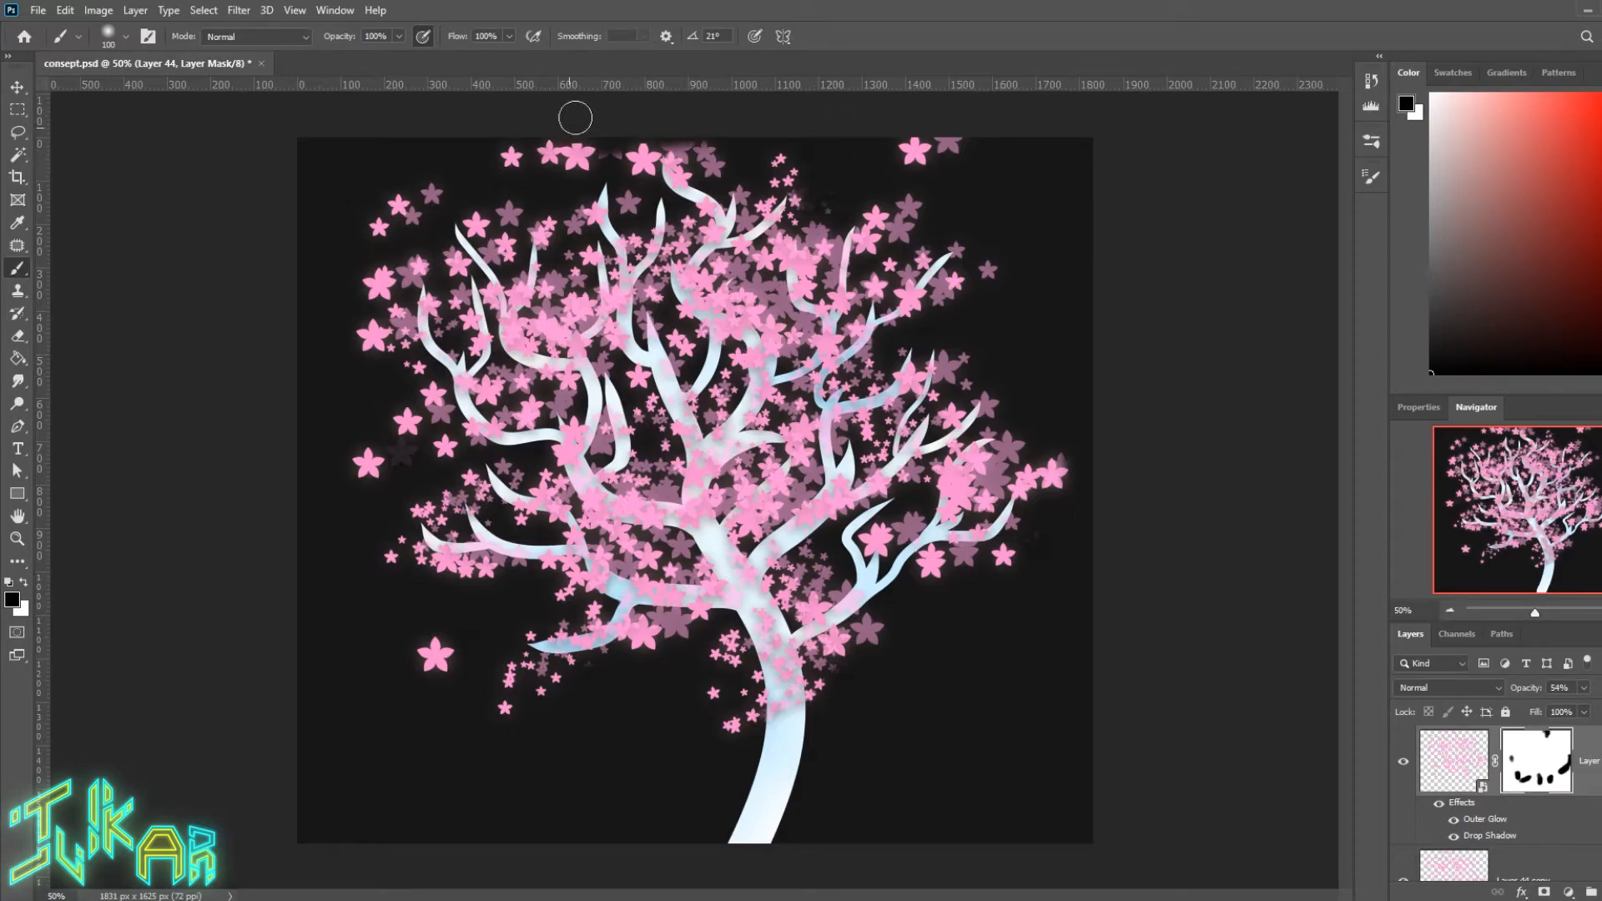
drag(440, 192, 450, 198)
click(947, 140)
drag(432, 191, 415, 202)
drag(672, 143, 754, 147)
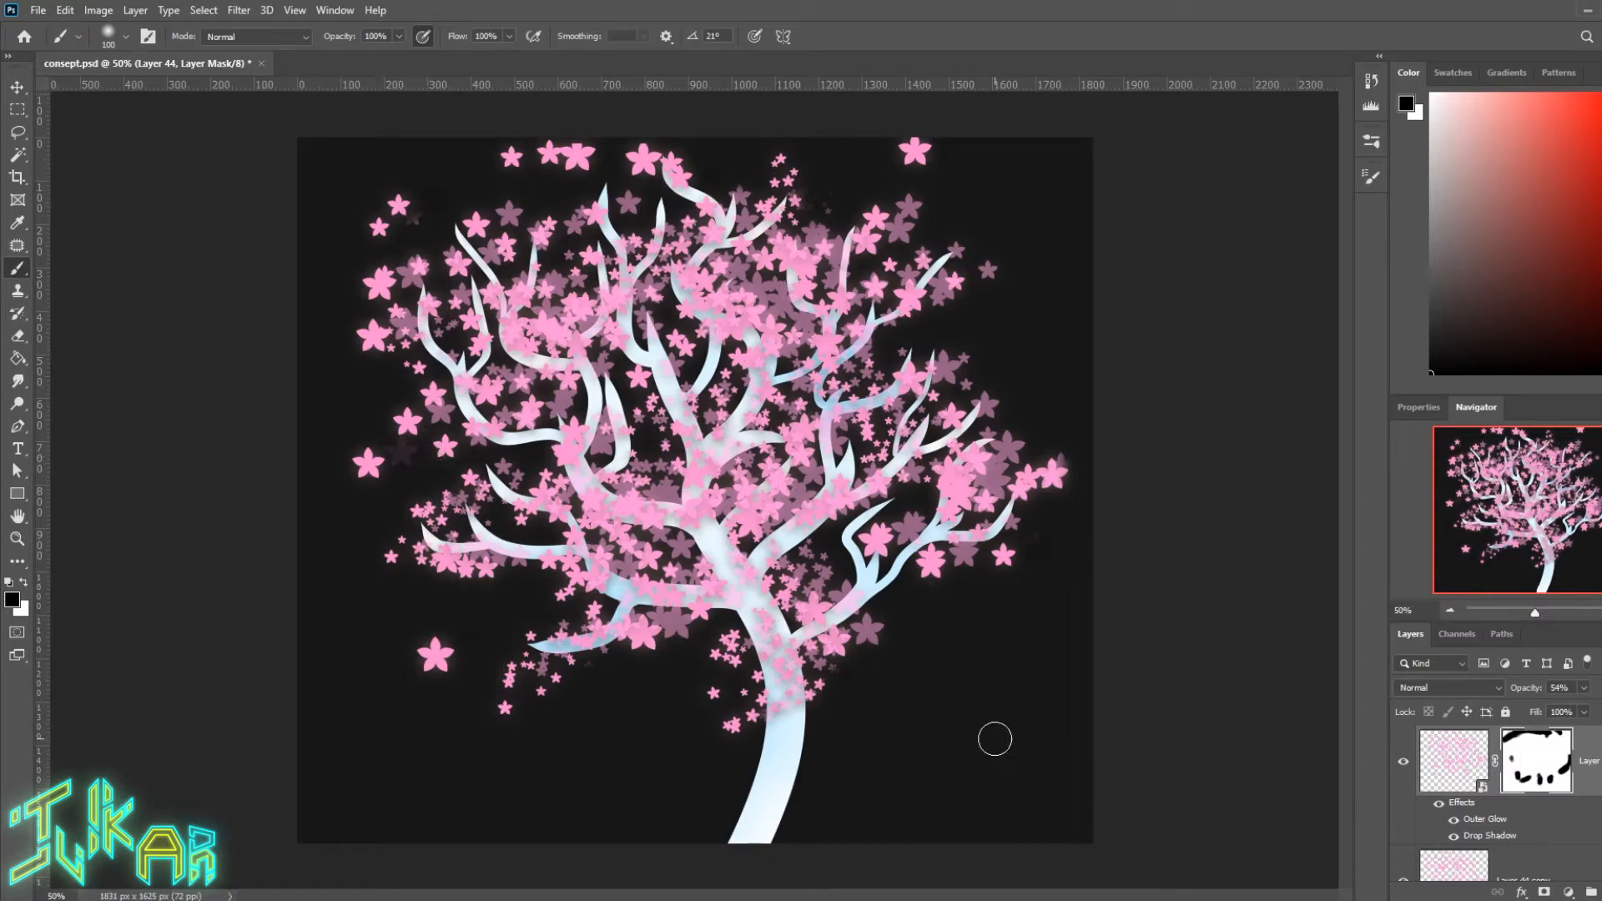
Step: Mask out the Layer 44 copy's loose flowers on both sides of the trunk
key(alt+bracketleft)
mouse_move(734, 724)
mouse_down()
mouse_move(725, 645)
mouse_move(749, 713)
mouse_up()
mouse_move(845, 656)
mouse_down()
mouse_move(832, 693)
mouse_move(881, 657)
mouse_move(882, 727)
mouse_move(829, 725)
mouse_move(881, 673)
mouse_up()
drag(739, 696, 750, 701)
key(alt+bracketright)
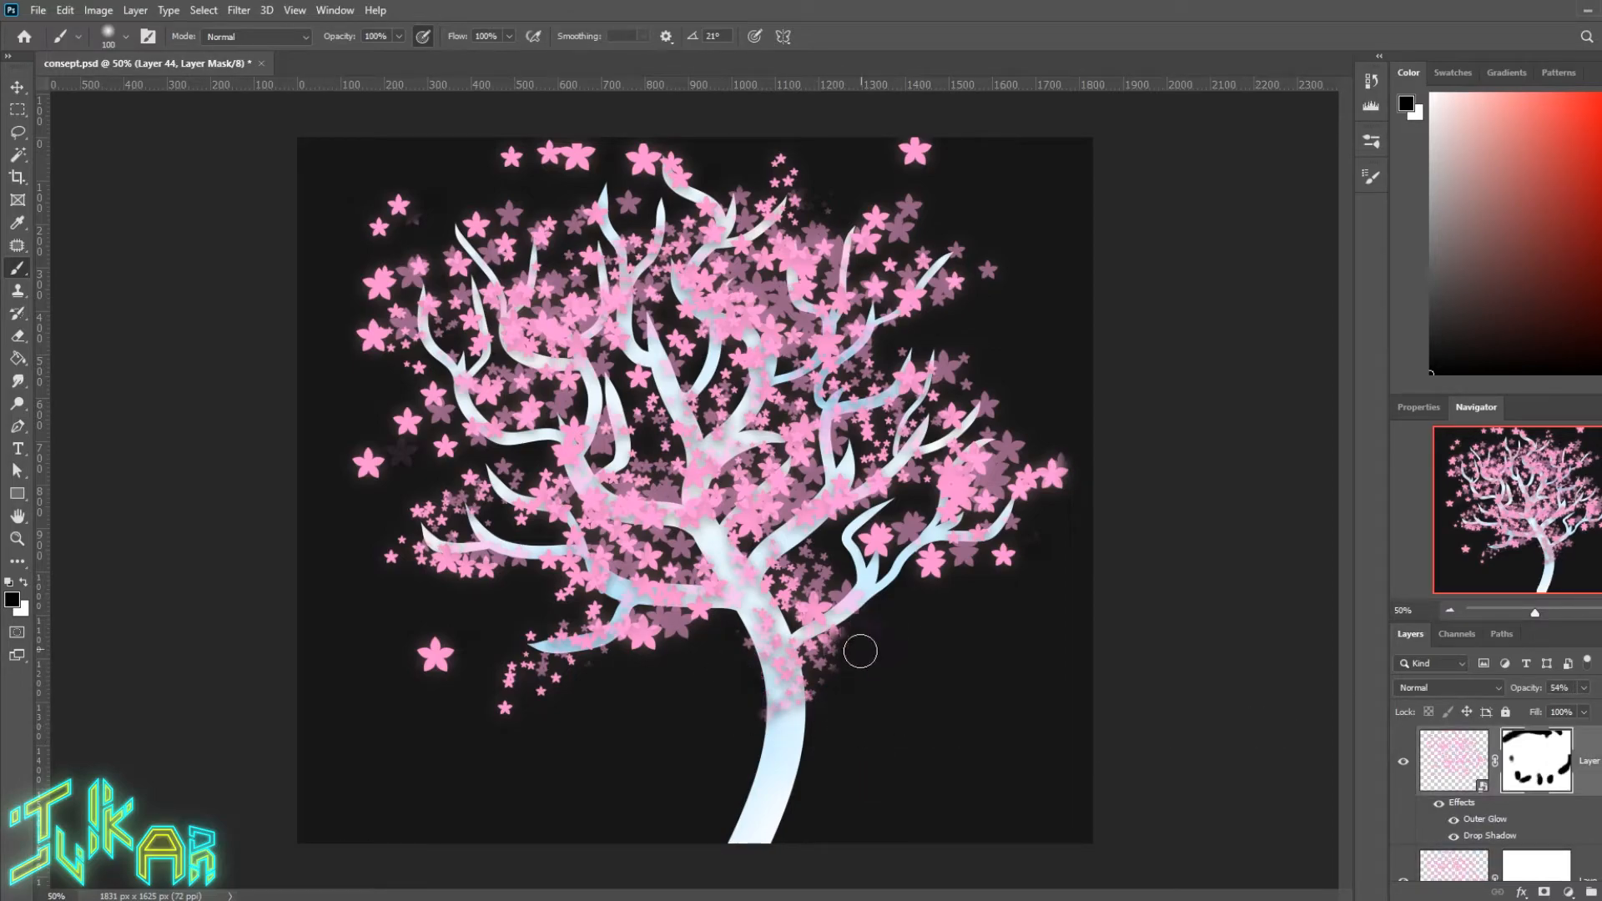
Step: Combine the Layer 44 copy with the tree's shading and trunk layers into one smart object
scroll(1544, 826, down, 2)
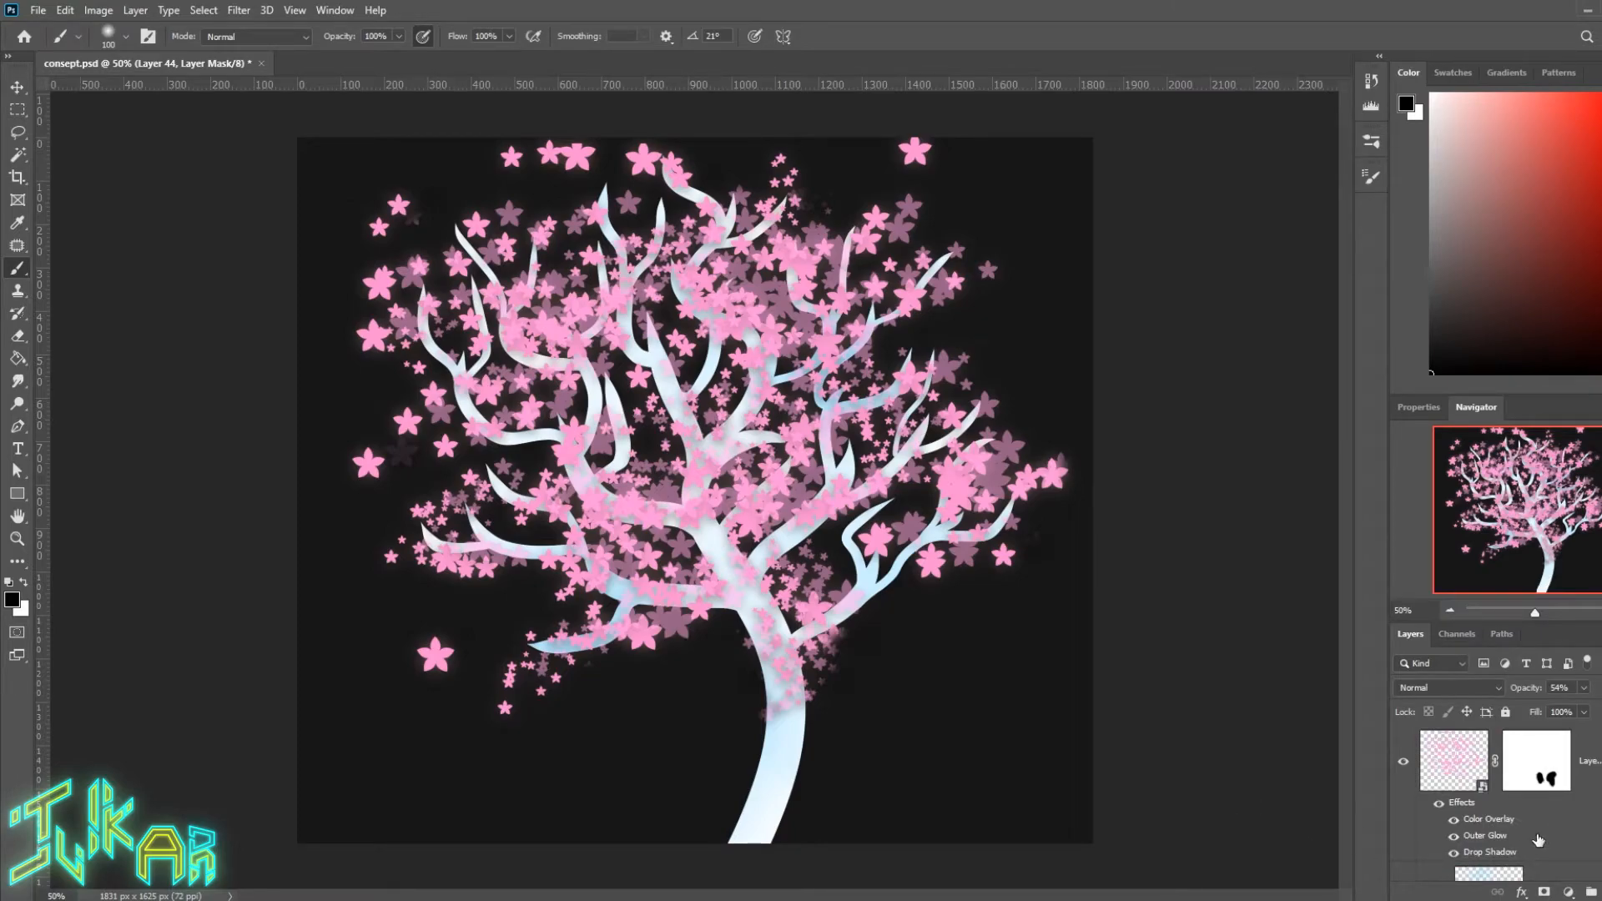
click(1595, 764)
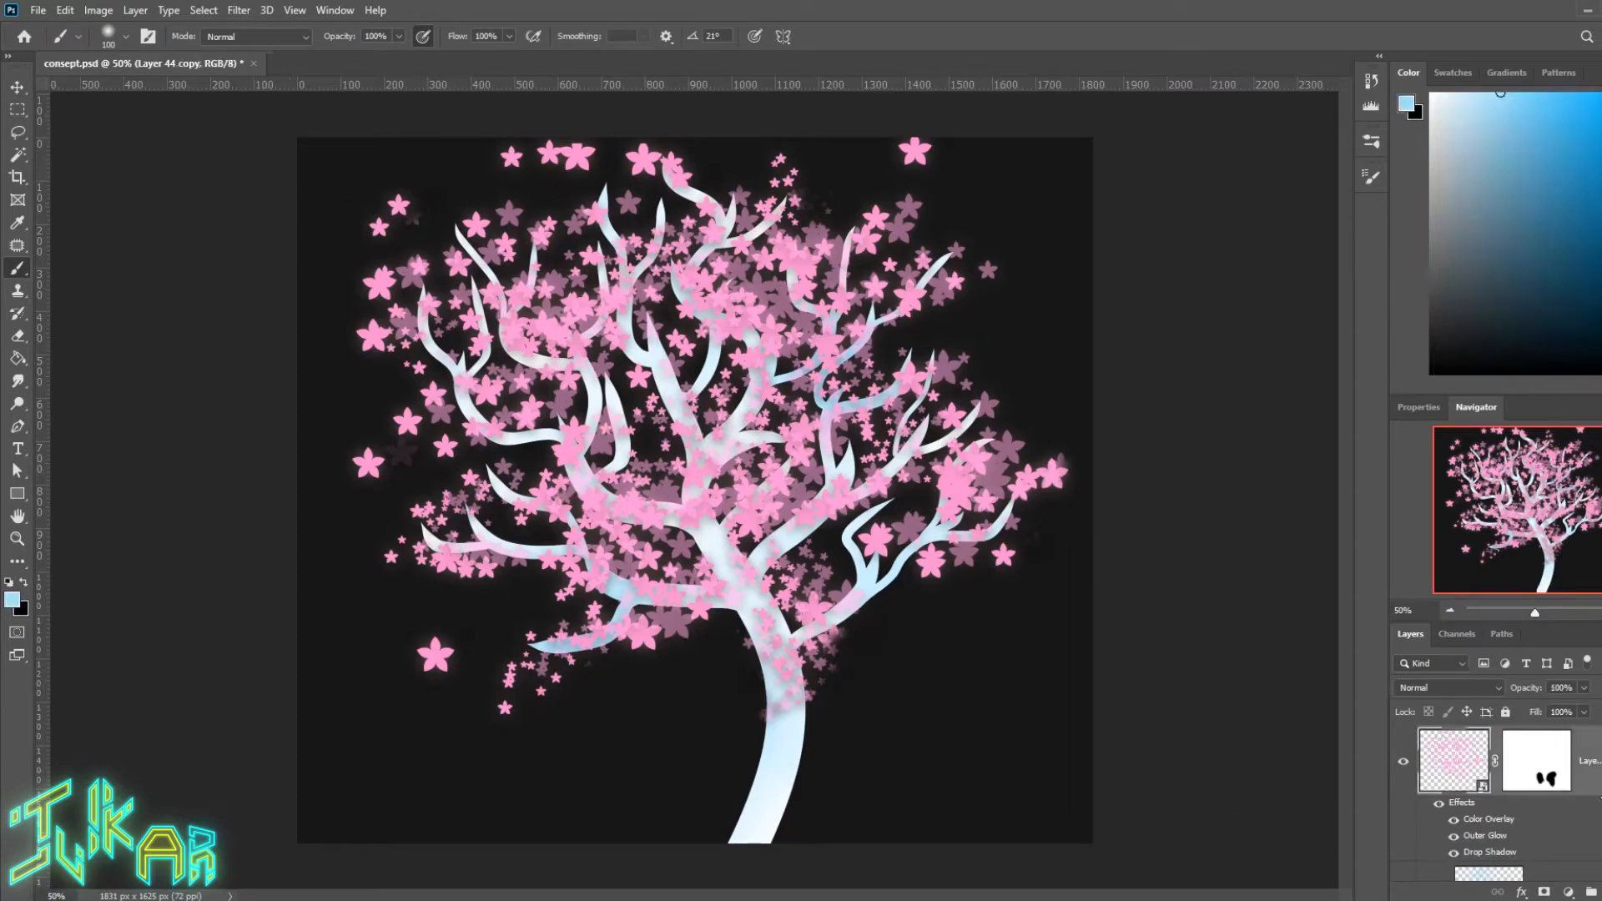
scroll(1598, 801, down, 2)
scroll(1597, 801, up, 1)
shift+click(1580, 850)
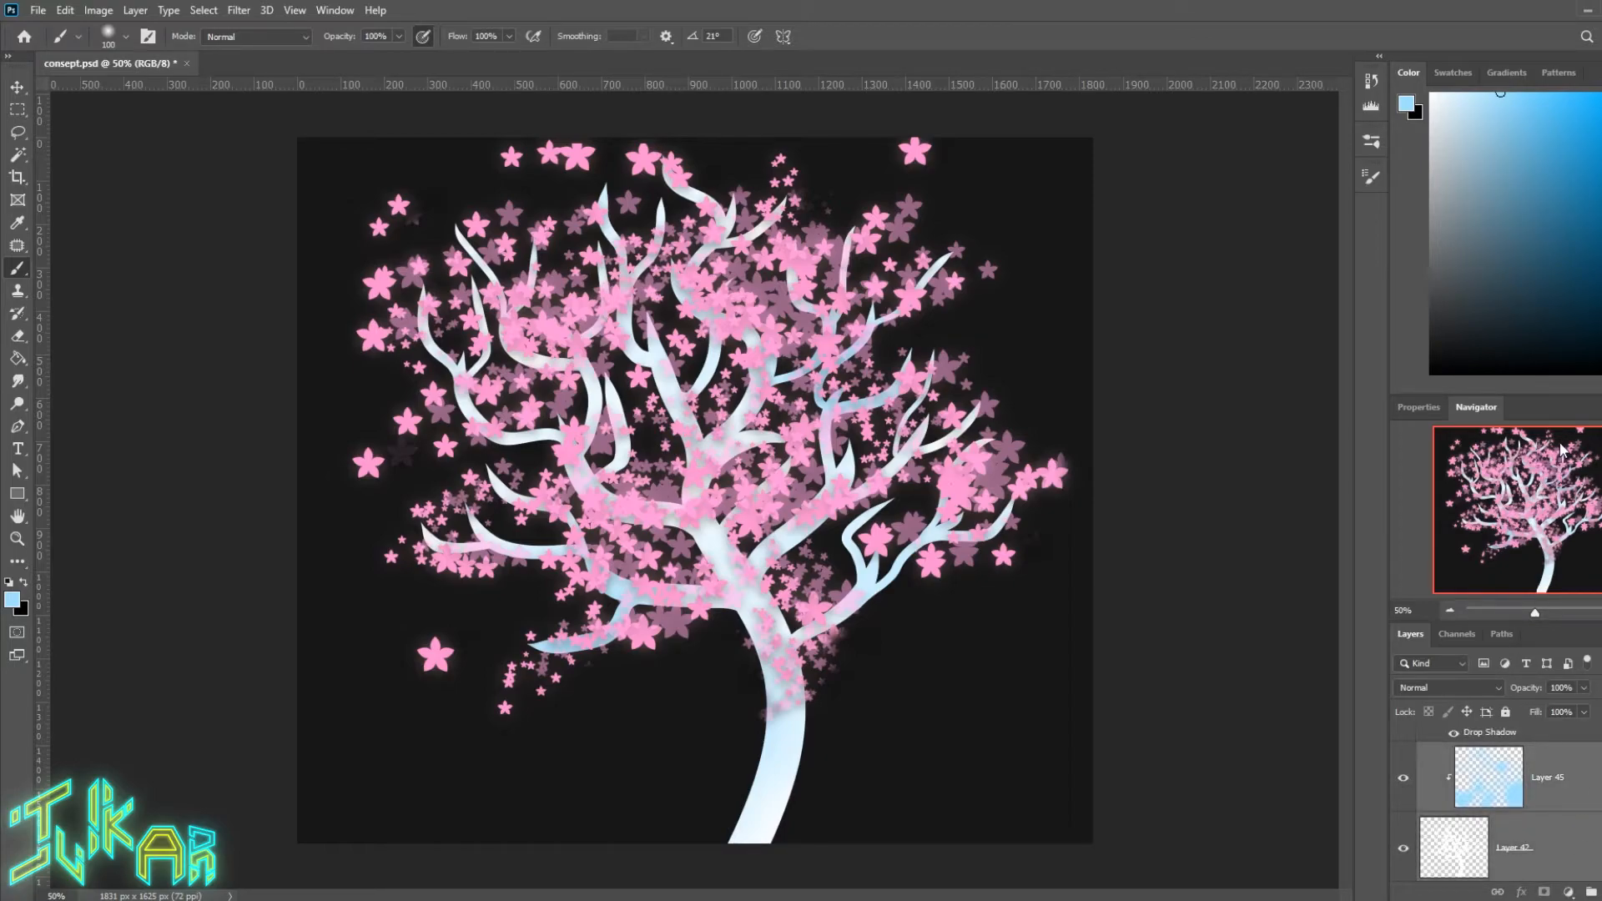
key(ctrl+e)
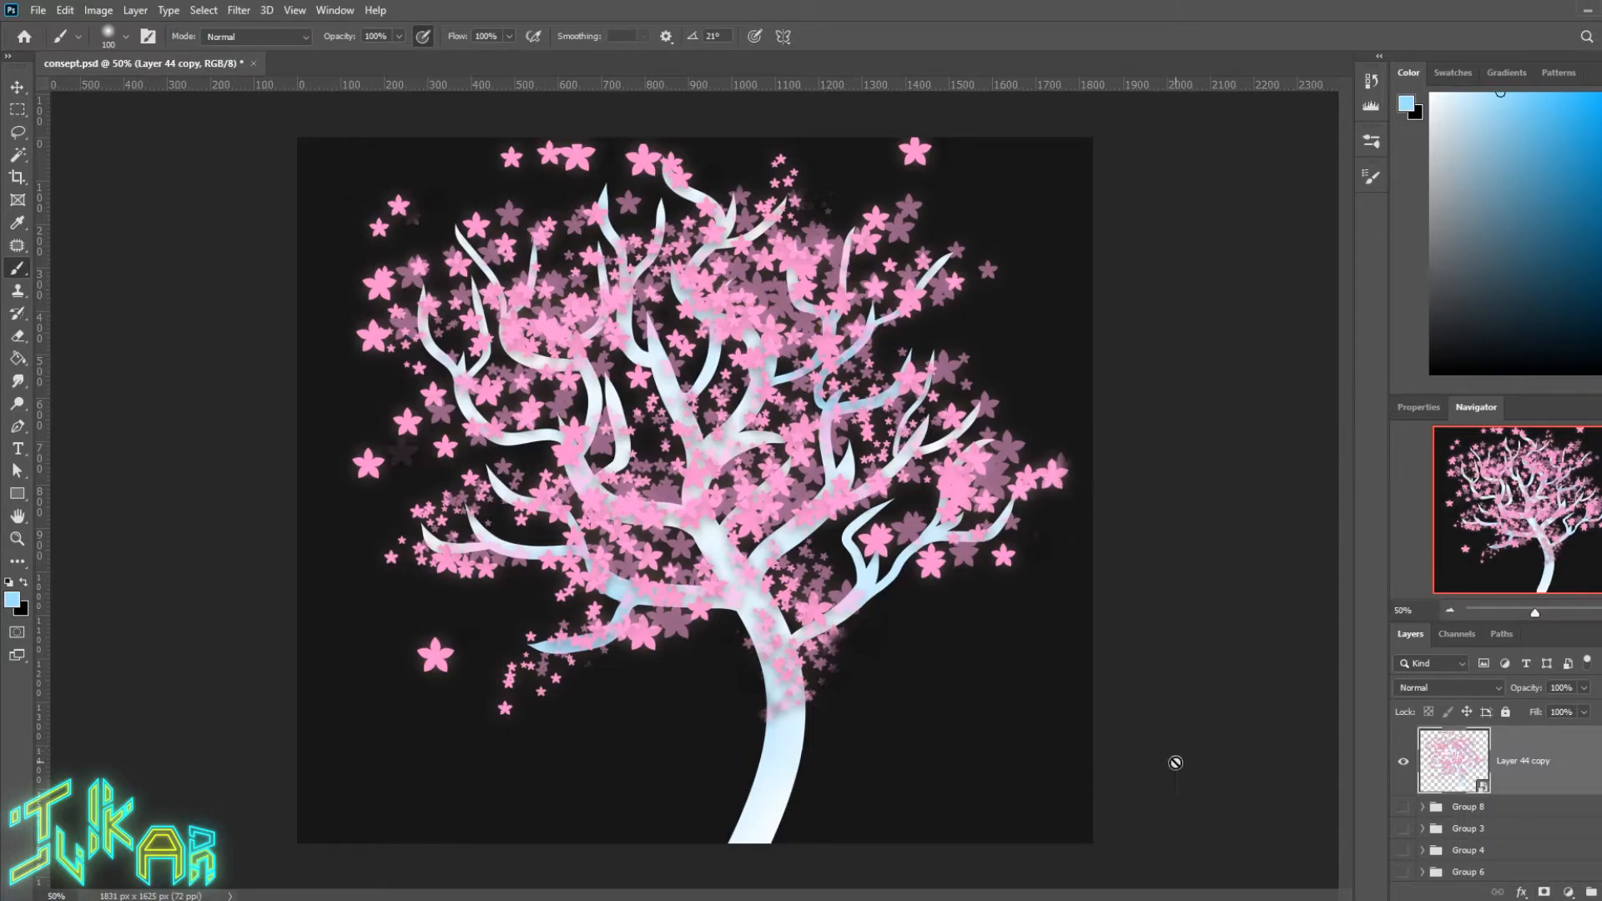
Step: Try to scale the combined tree down to about 70%, and undo the layer combination
key(ctrl+y)
key(ctrl+t)
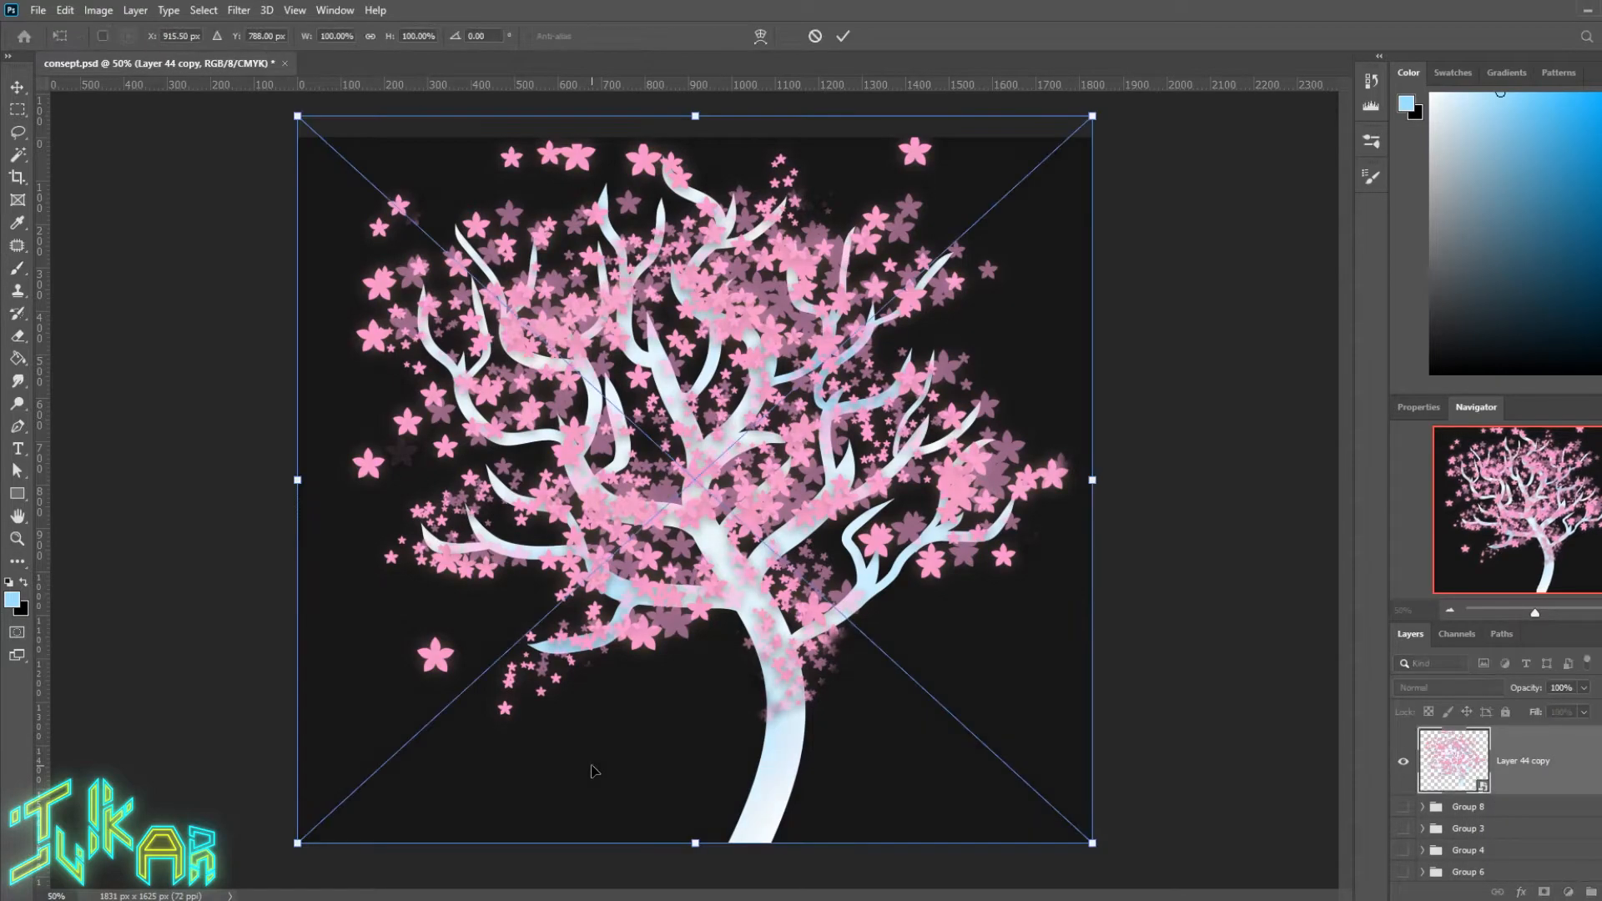
drag(1095, 846, 966, 750)
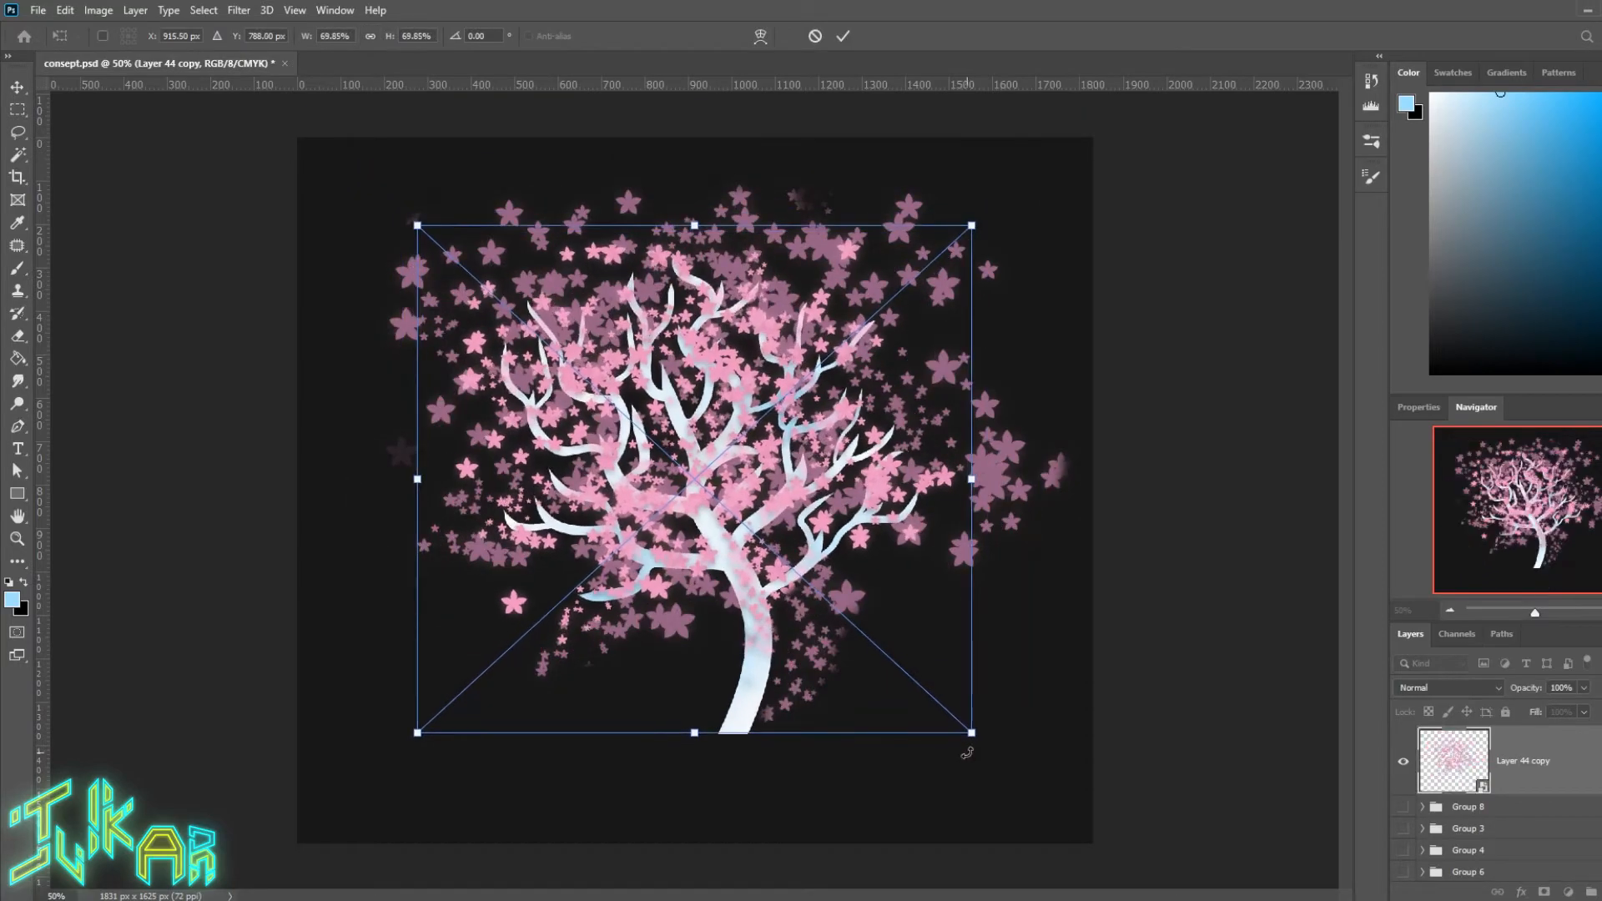
key(Escape)
scroll(1592, 801, down, 3)
key(ctrl+z)
Step: Combine both flower layers with the tree's shading and trunk layers into a single smart object
scroll(1592, 801, down, 5)
scroll(1592, 788, up, 5)
shift+click(1592, 786)
scroll(1592, 786, down, 1)
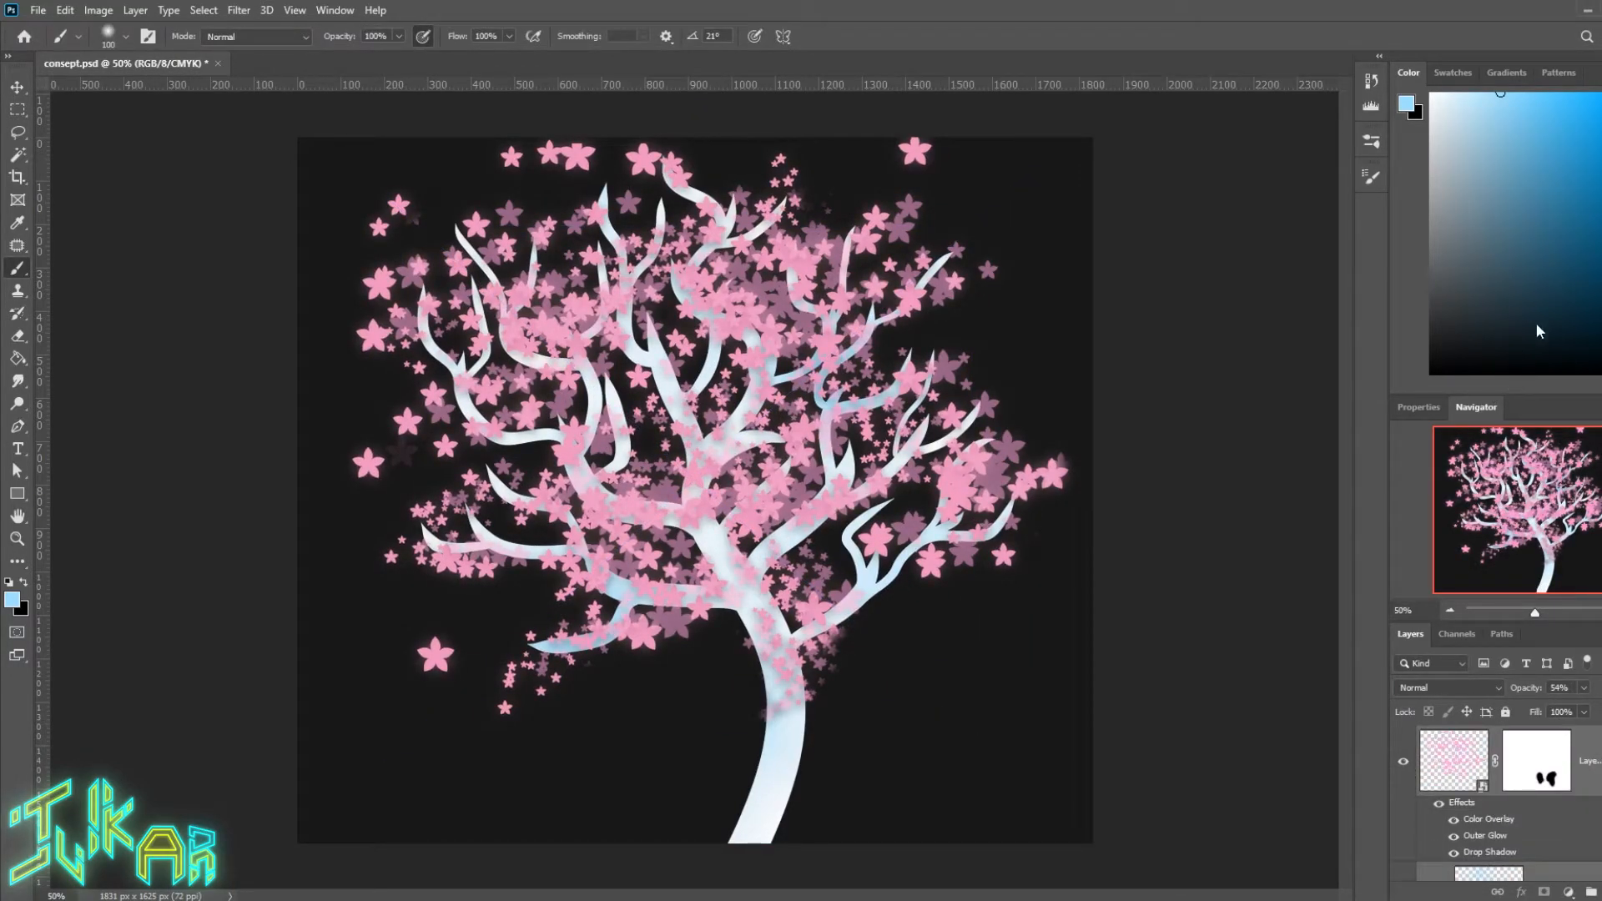
scroll(1501, 800, down, 2)
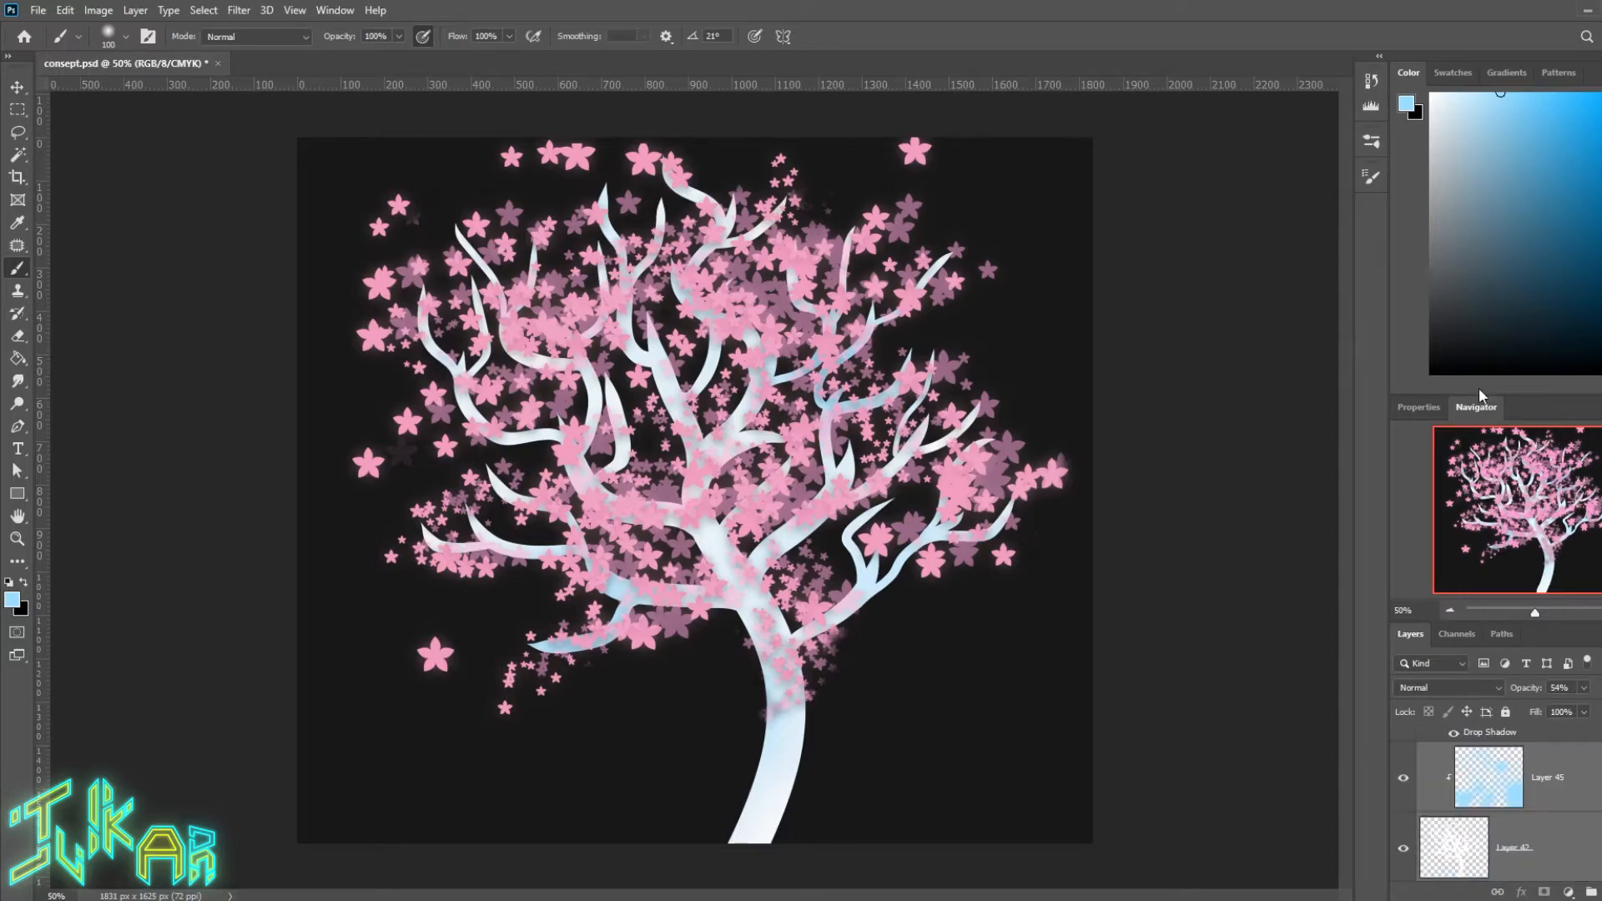
key(ctrl+e)
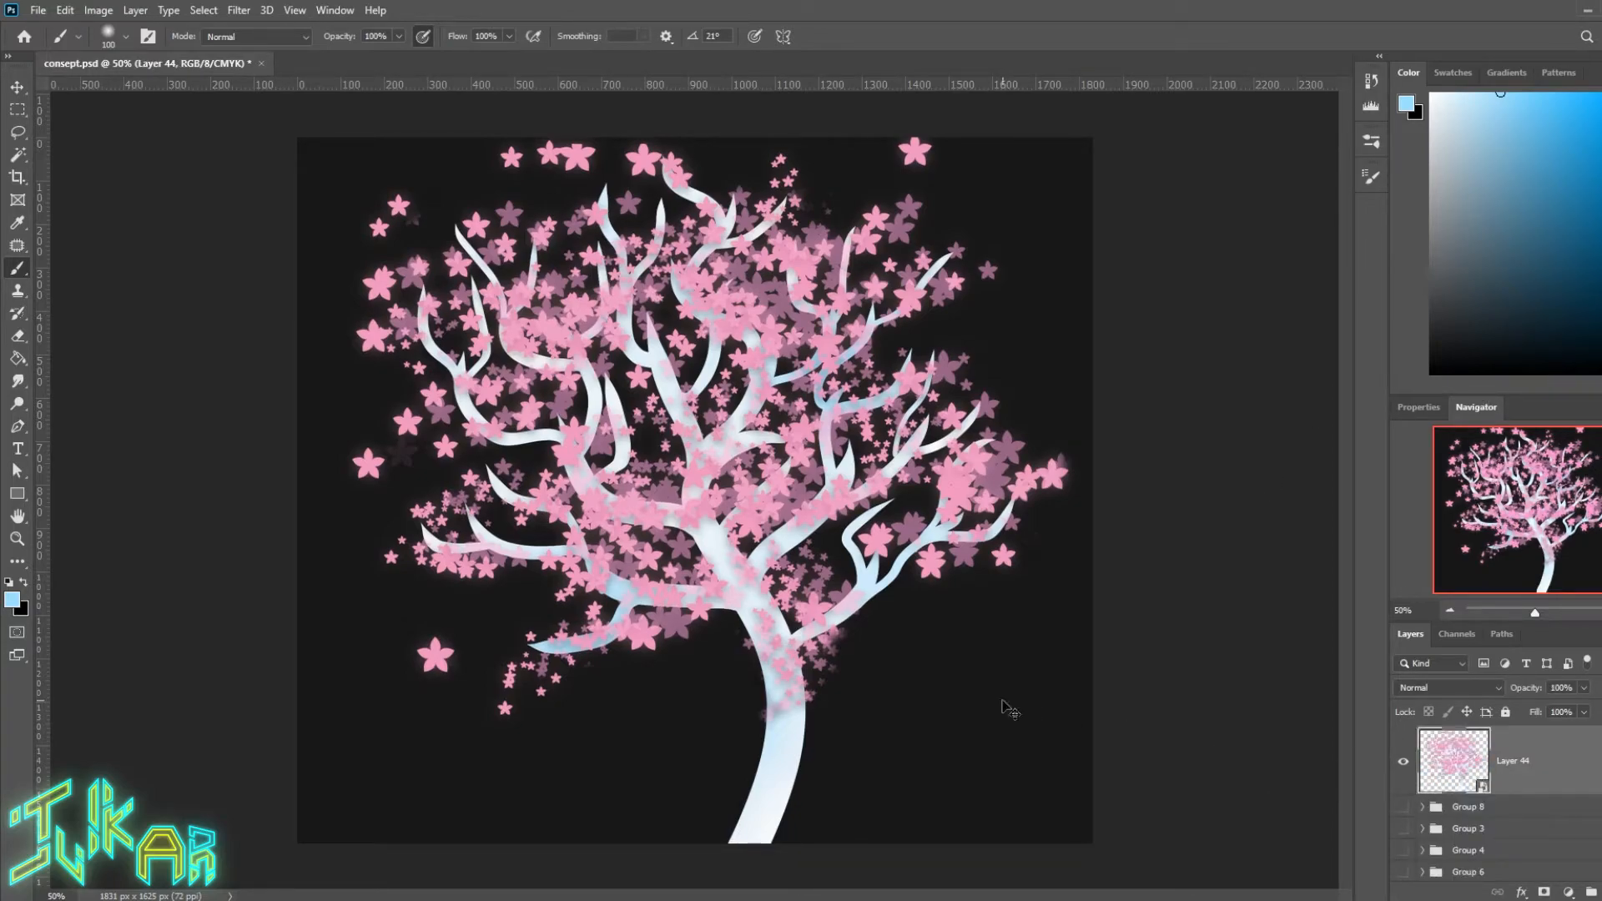
Step: Scale the whole sakura tree down to about 62% and shift it to the left on the canvas
key(ctrl+t)
drag(1120, 109, 973, 179)
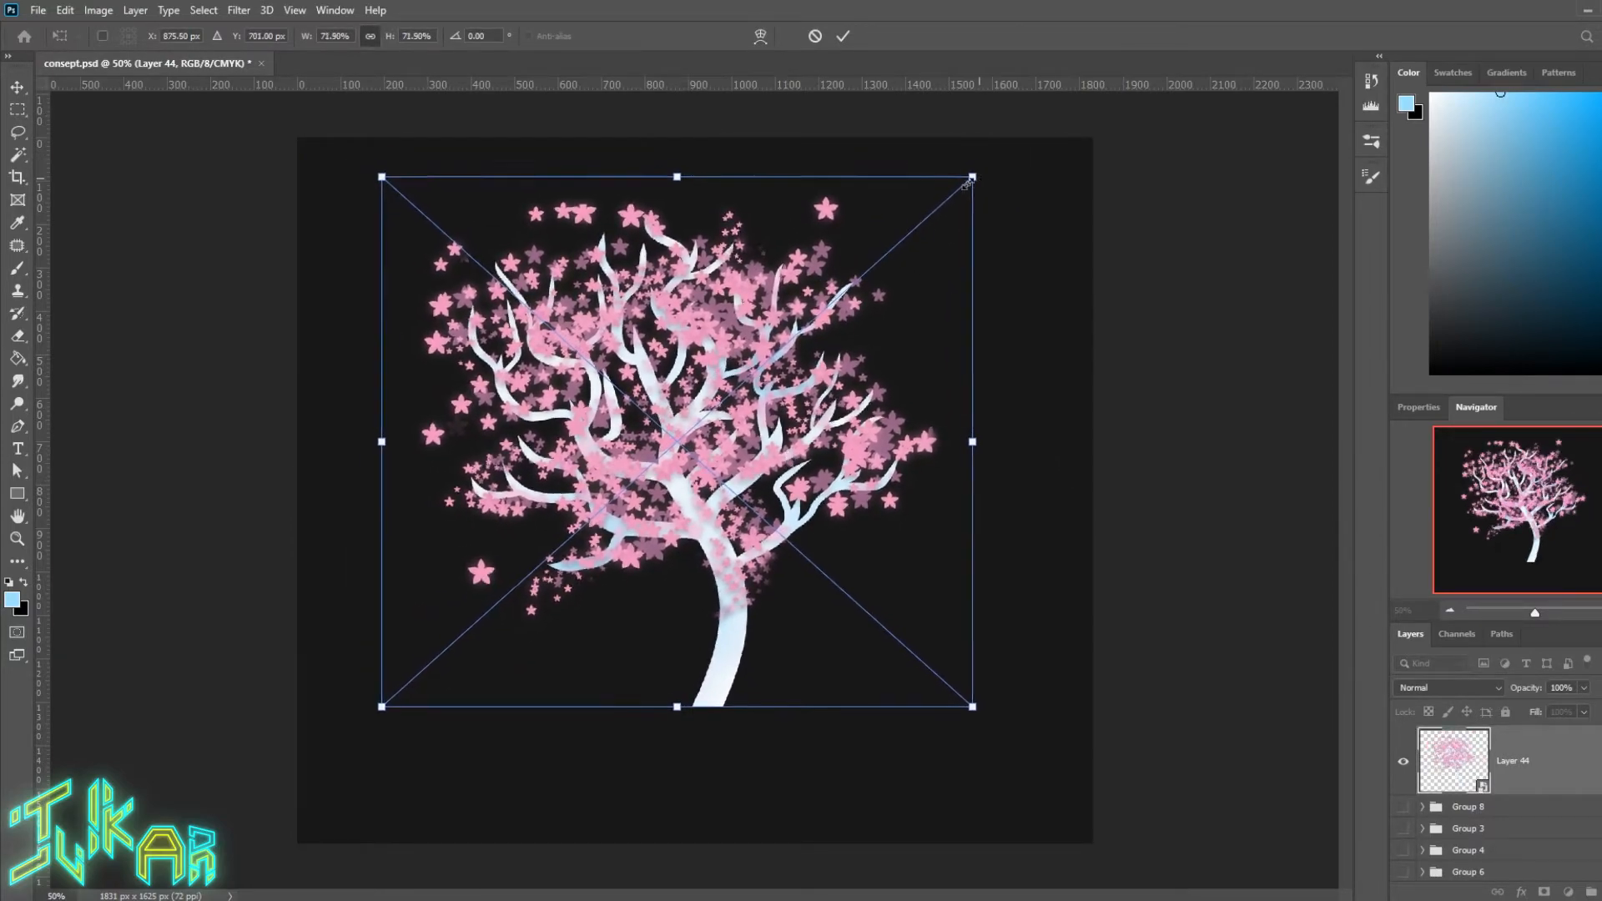
key(Return)
key(v)
drag(733, 633, 717, 605)
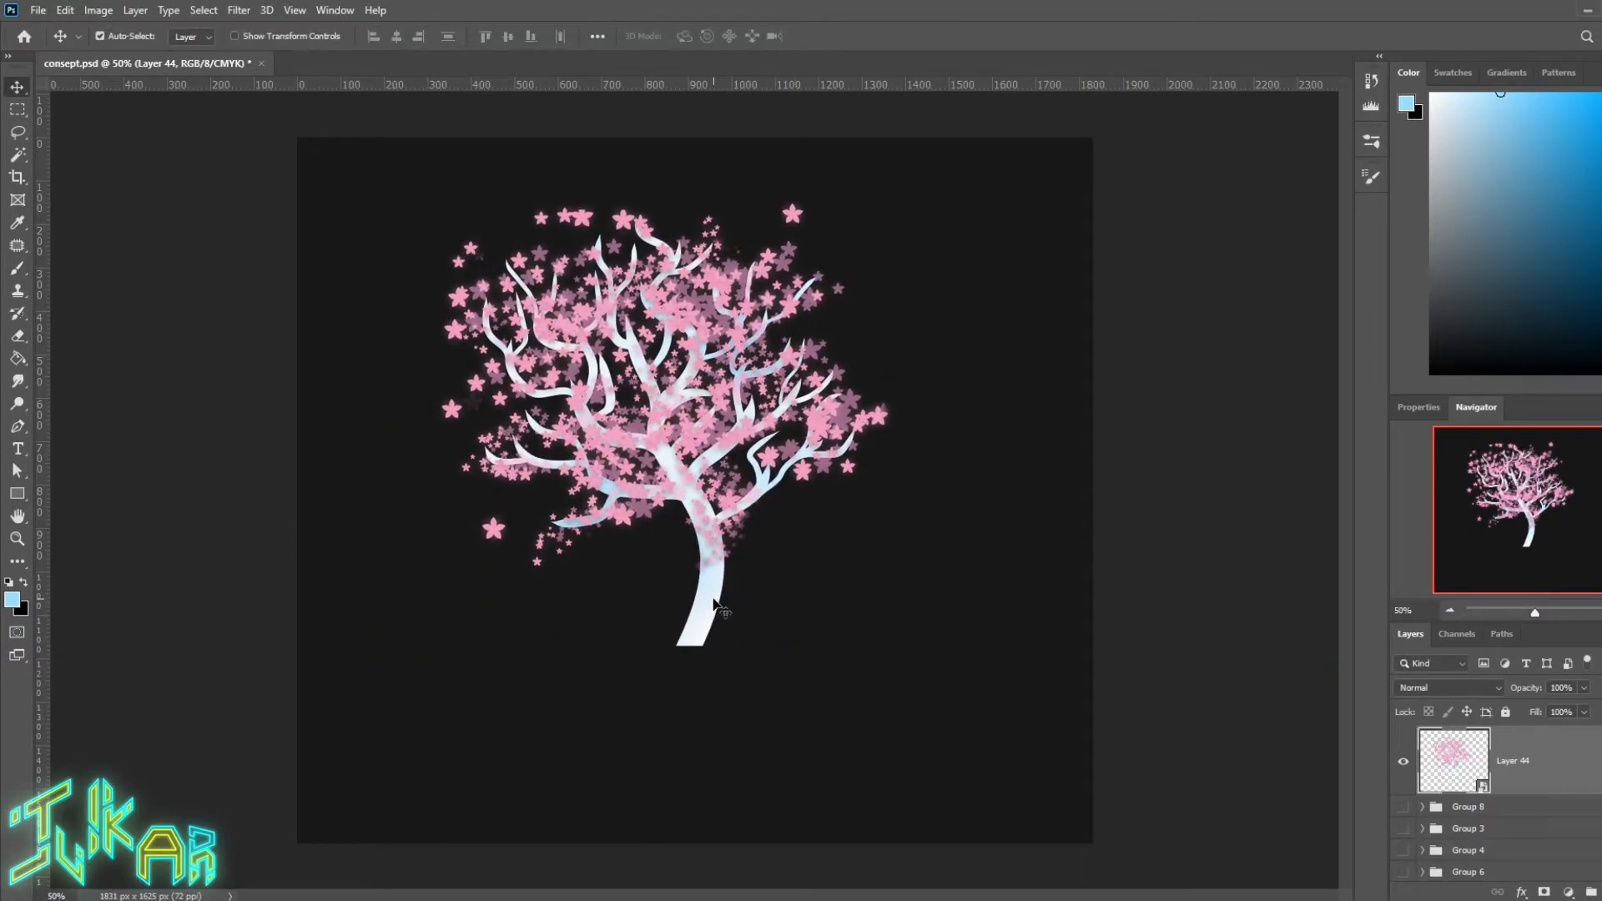
key(shift+Left)
key(shift+Left)
key(shift+Left)
key(shift+Left)
key(shift+Left)
key(shift+Left)
Step: Try flipping the sakura tree horizontally
key(ctrl+t)
right_click(722, 492)
click(768, 786)
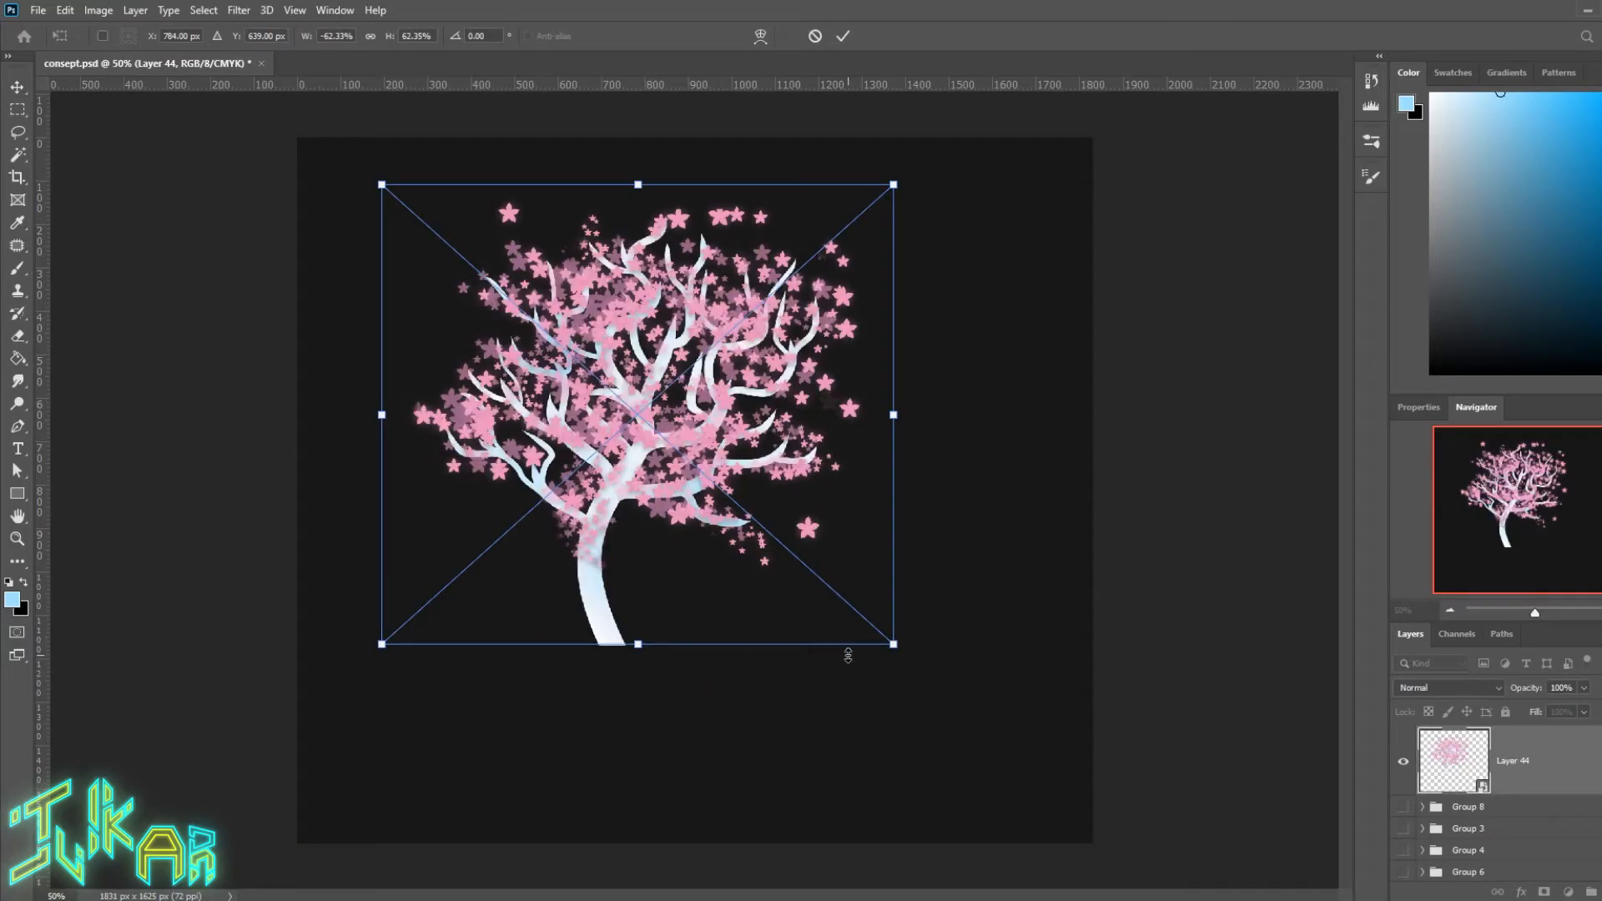
key(ctrl+z)
key(Return)
Step: Add an empty layer between Group 8 and the tree, and move the tree to the canvas's upper right
click(1583, 812)
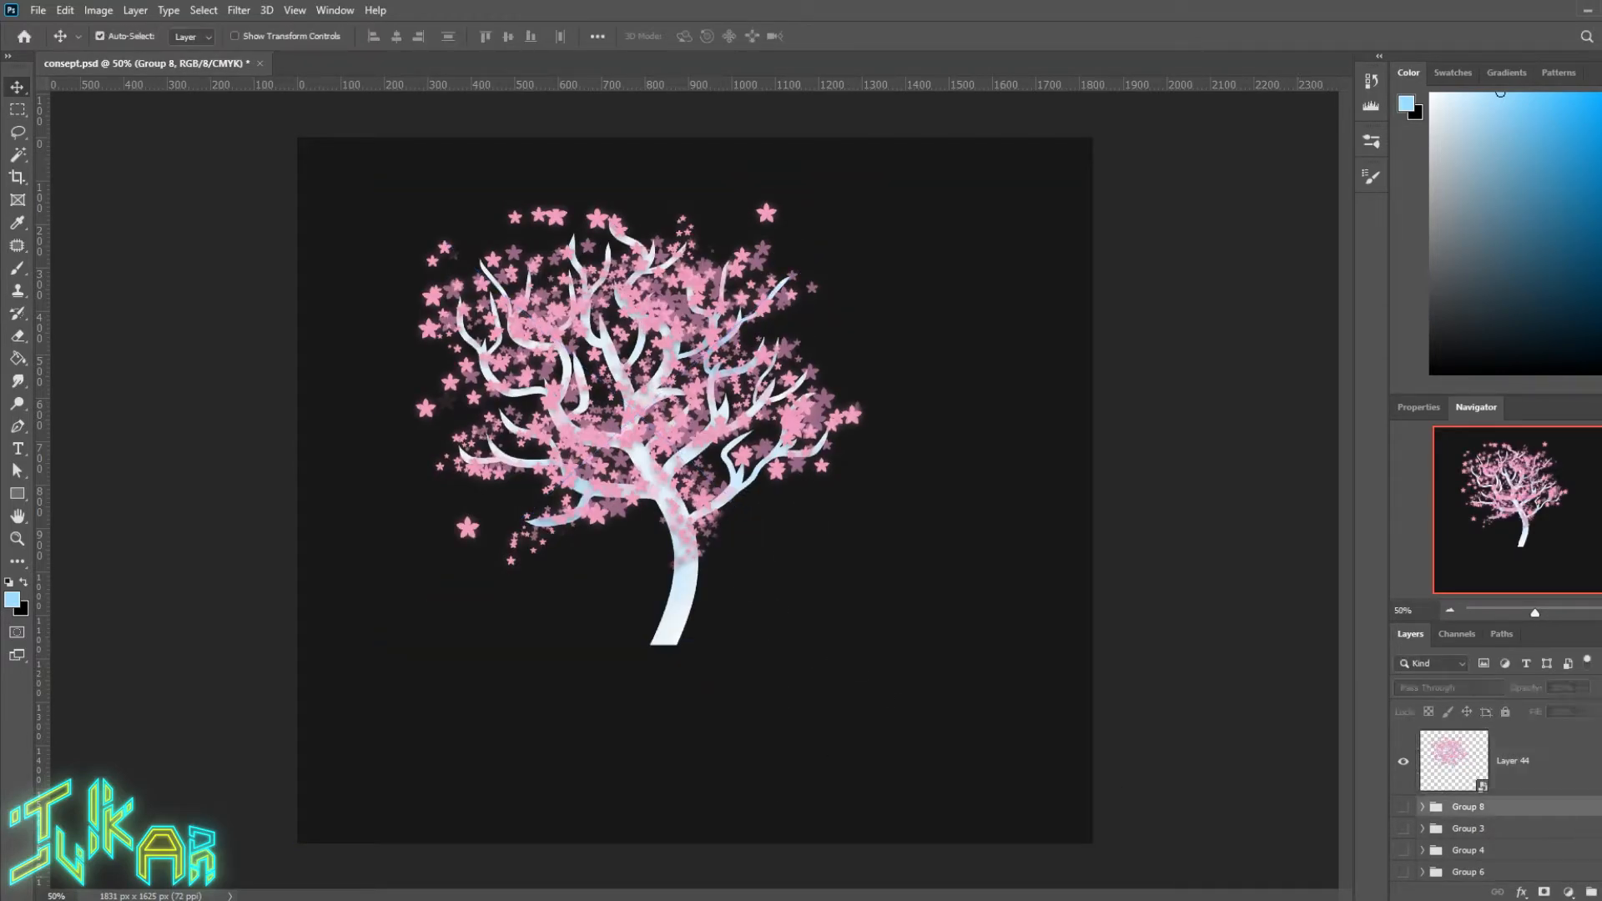
click(1600, 892)
drag(681, 591, 917, 505)
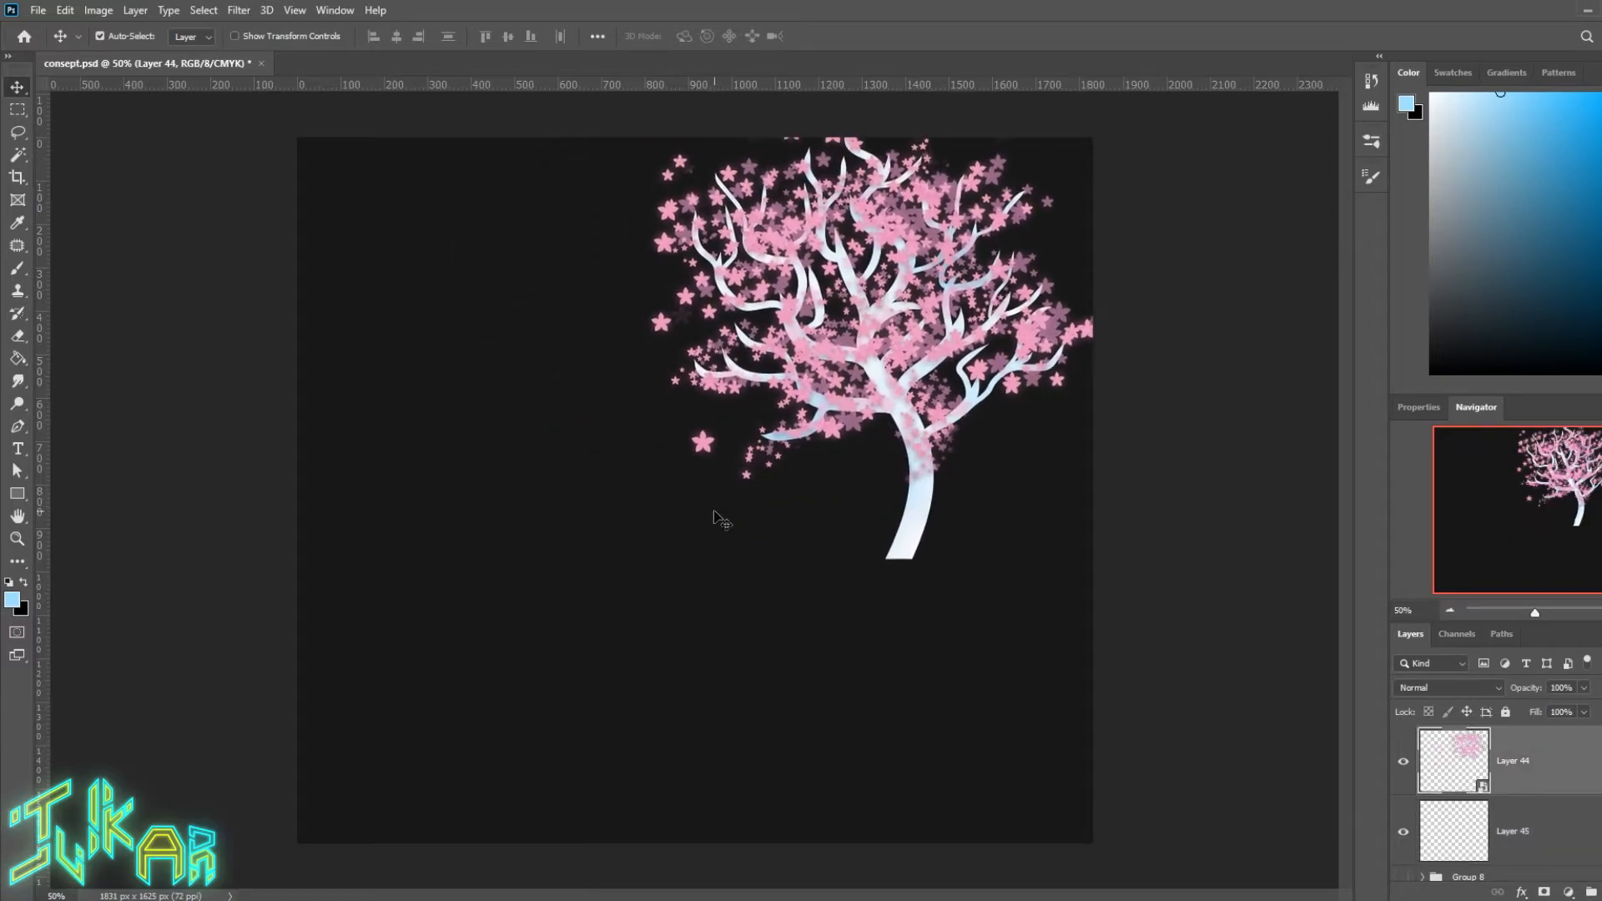
Step: On the empty Layer 45, draw a jagged cliff outline in grey with a 10 px brush at the canvas's lower left
key(b)
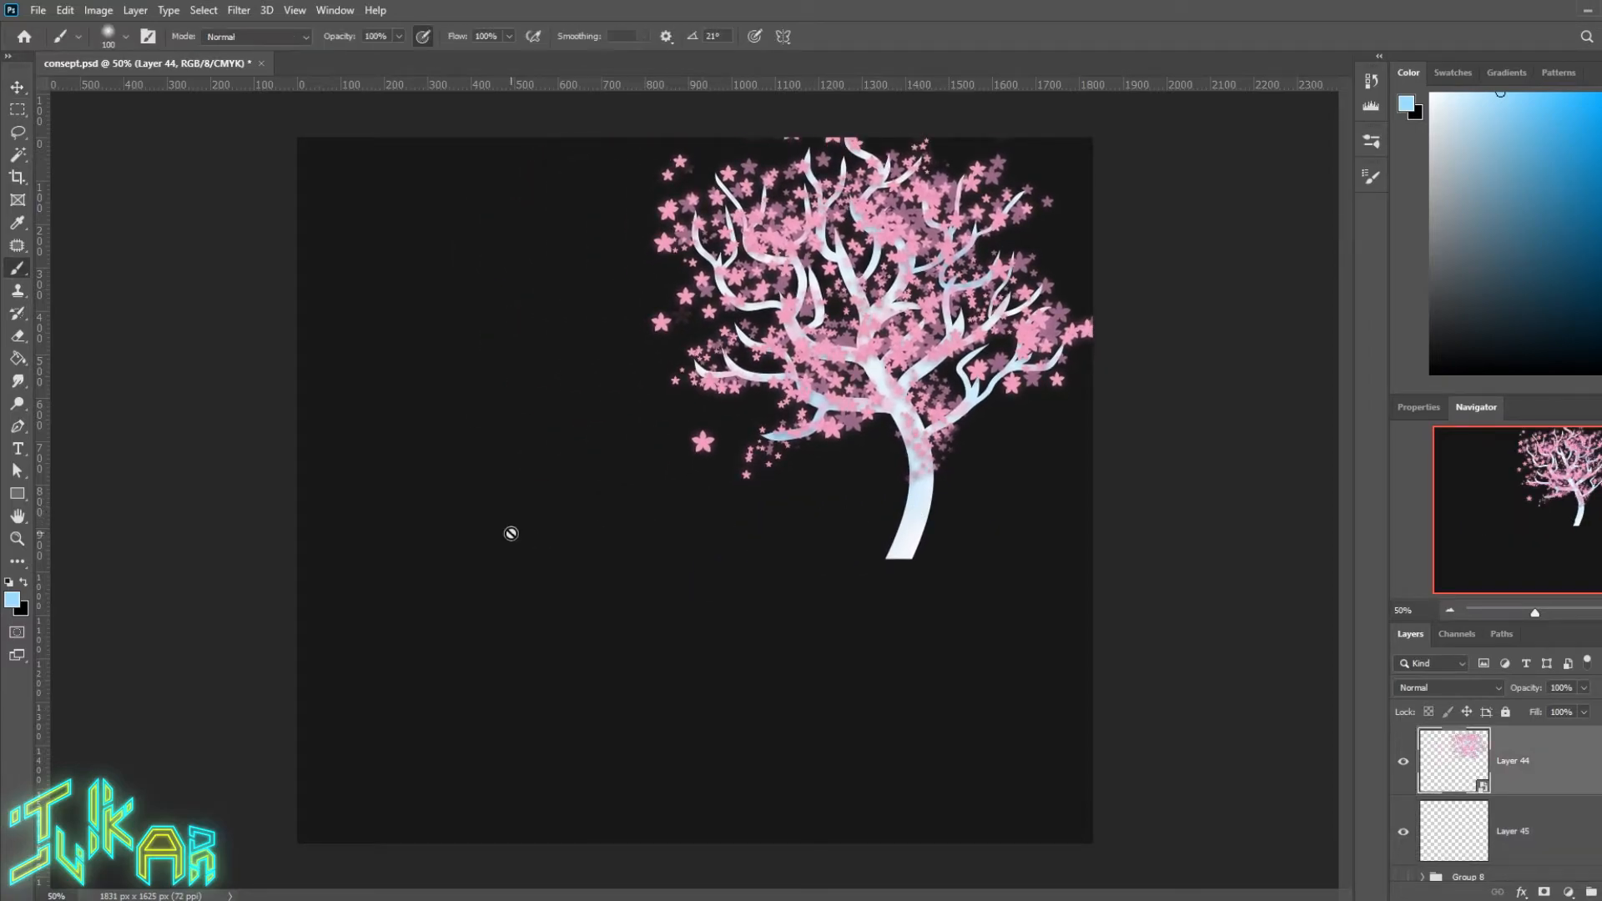
click(1538, 836)
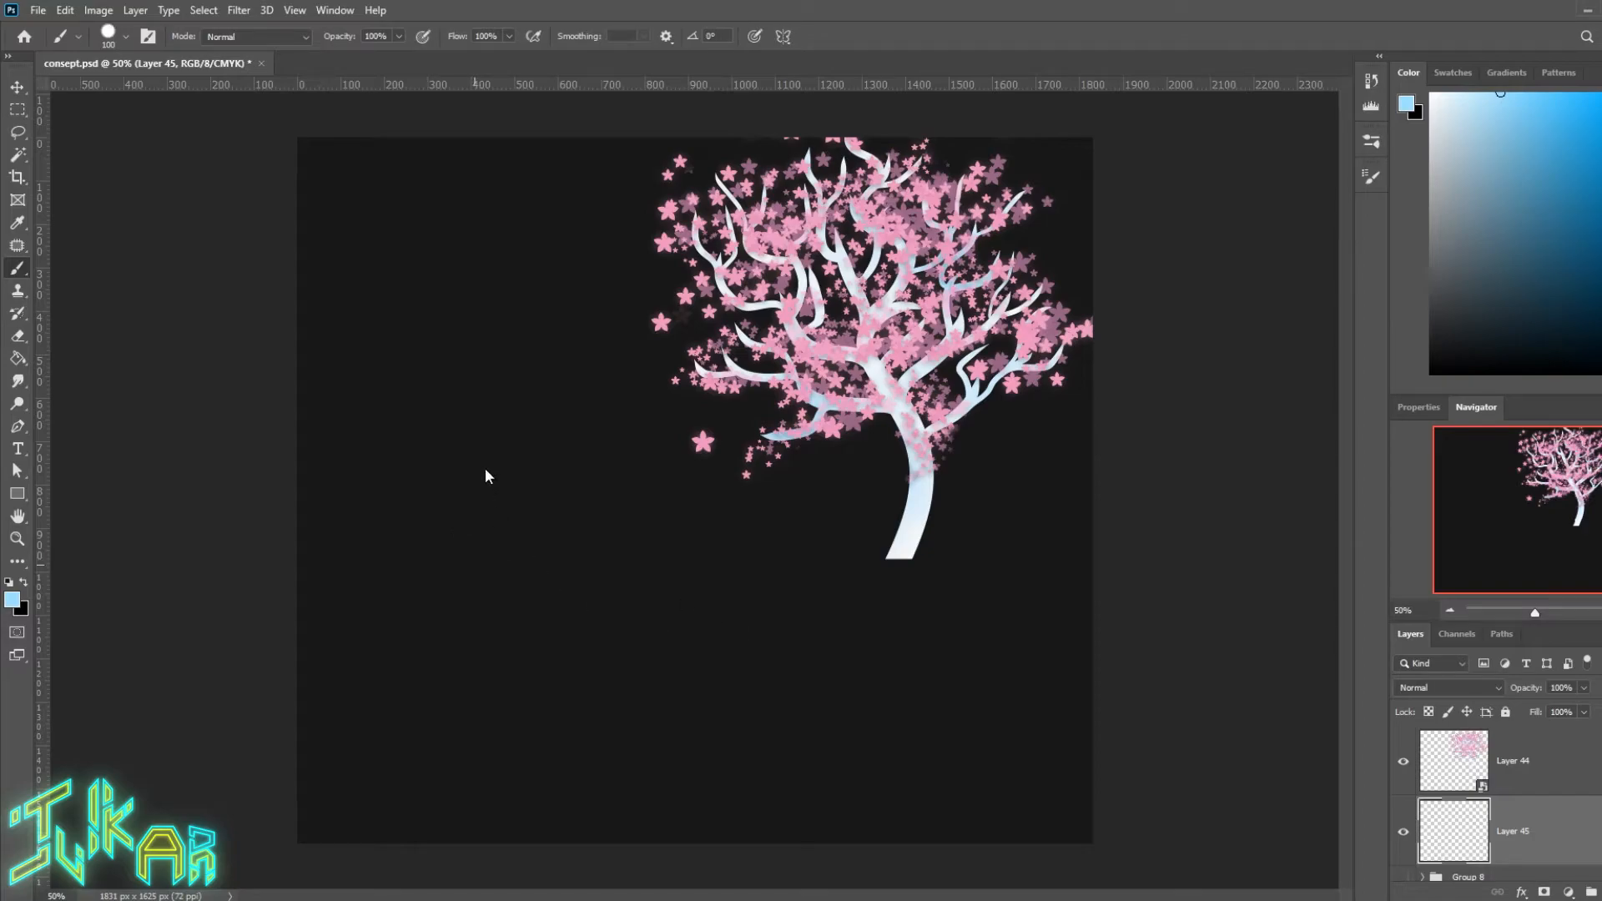
drag(433, 442, 471, 588)
key(ctrl+z)
key(bracketleft)
key(bracketleft)
key(bracketleft)
key(bracketleft)
key(bracketleft)
key(bracketleft)
drag(1444, 317, 1425, 259)
mouse_move(294, 537)
mouse_down()
mouse_move(542, 546)
mouse_move(491, 694)
mouse_up()
drag(462, 770, 363, 863)
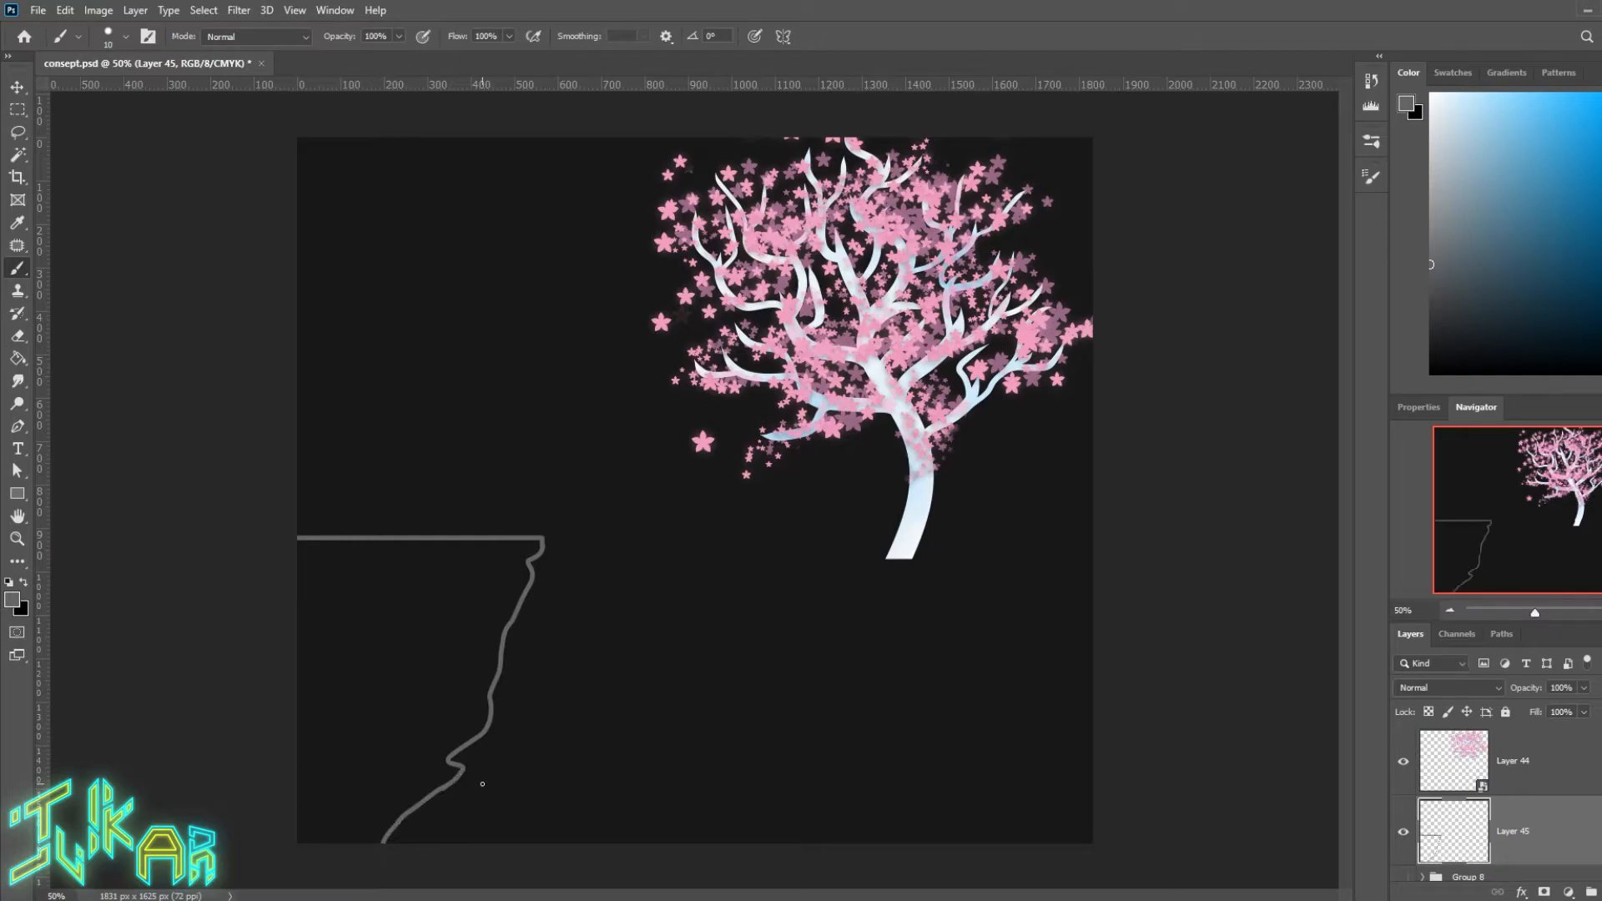
Step: Stretch the cliff outline horizontally so its ledge reaches further right while staying flush with the canvas's left edge
key(ctrl+t)
key(shift+Right)
key(shift+Right)
key(shift+Right)
key(shift+Right)
key(shift+Right)
key(shift+Right)
key(shift+Right)
key(shift+Right)
key(shift+Right)
key(shift+Right)
key(shift+Right)
key(shift+Right)
drag(349, 689, 293, 697)
key(Return)
key(b)
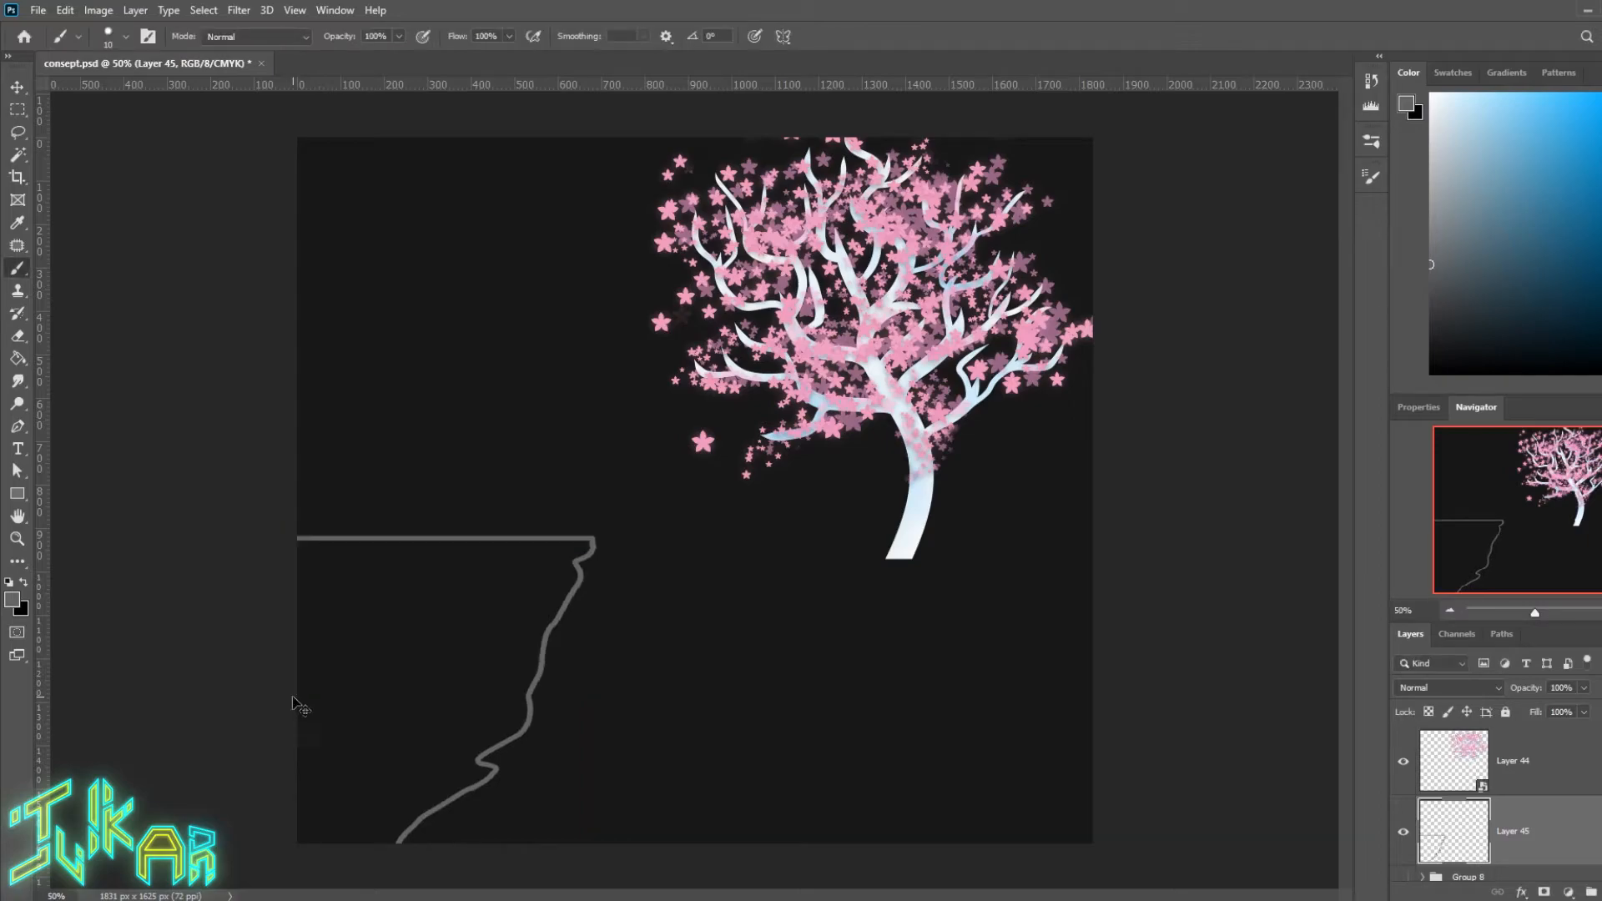
Step: Transform the cliff outline to widen it further, extending the ledge towards the canvas's middle with the outline still meeting the left edge
key(ctrl+t)
key(shift+Right)
key(shift+Right)
key(shift+Right)
key(shift+Right)
key(shift+Right)
key(shift+Right)
key(shift+Right)
key(shift+Right)
key(shift+Right)
key(shift+Right)
key(shift+Right)
key(shift+Right)
key(shift+Right)
key(shift+Right)
drag(293, 696, 299, 708)
key(Return)
key(b)
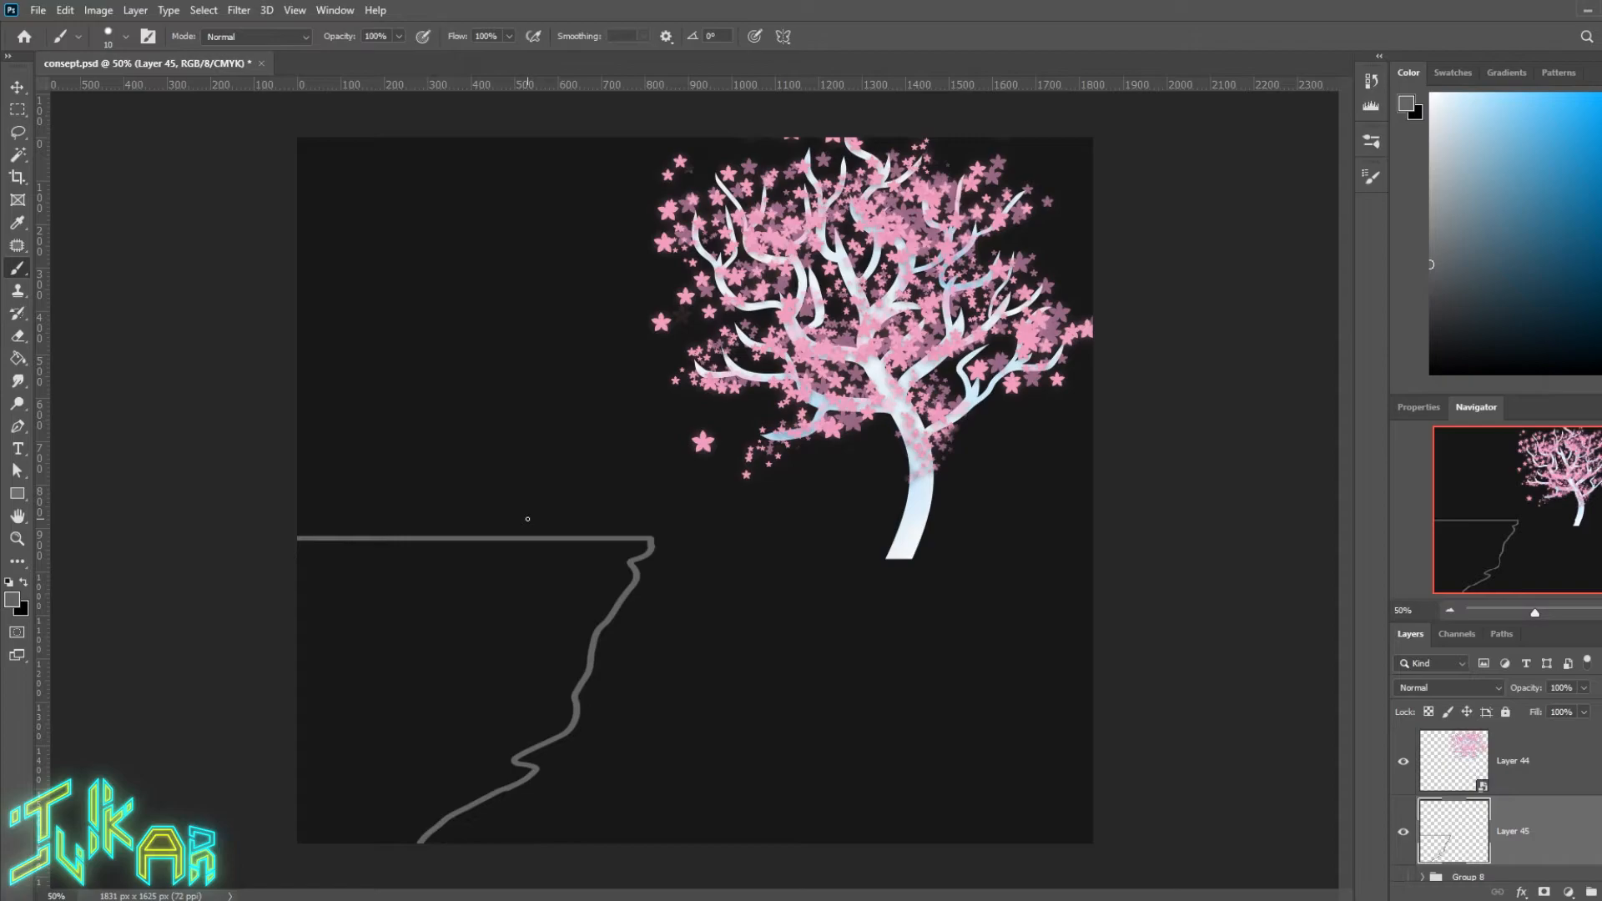
Step: Fill the cliff outline with the same grey and brush over the dark seam inside its top and jagged side edges
click(17, 357)
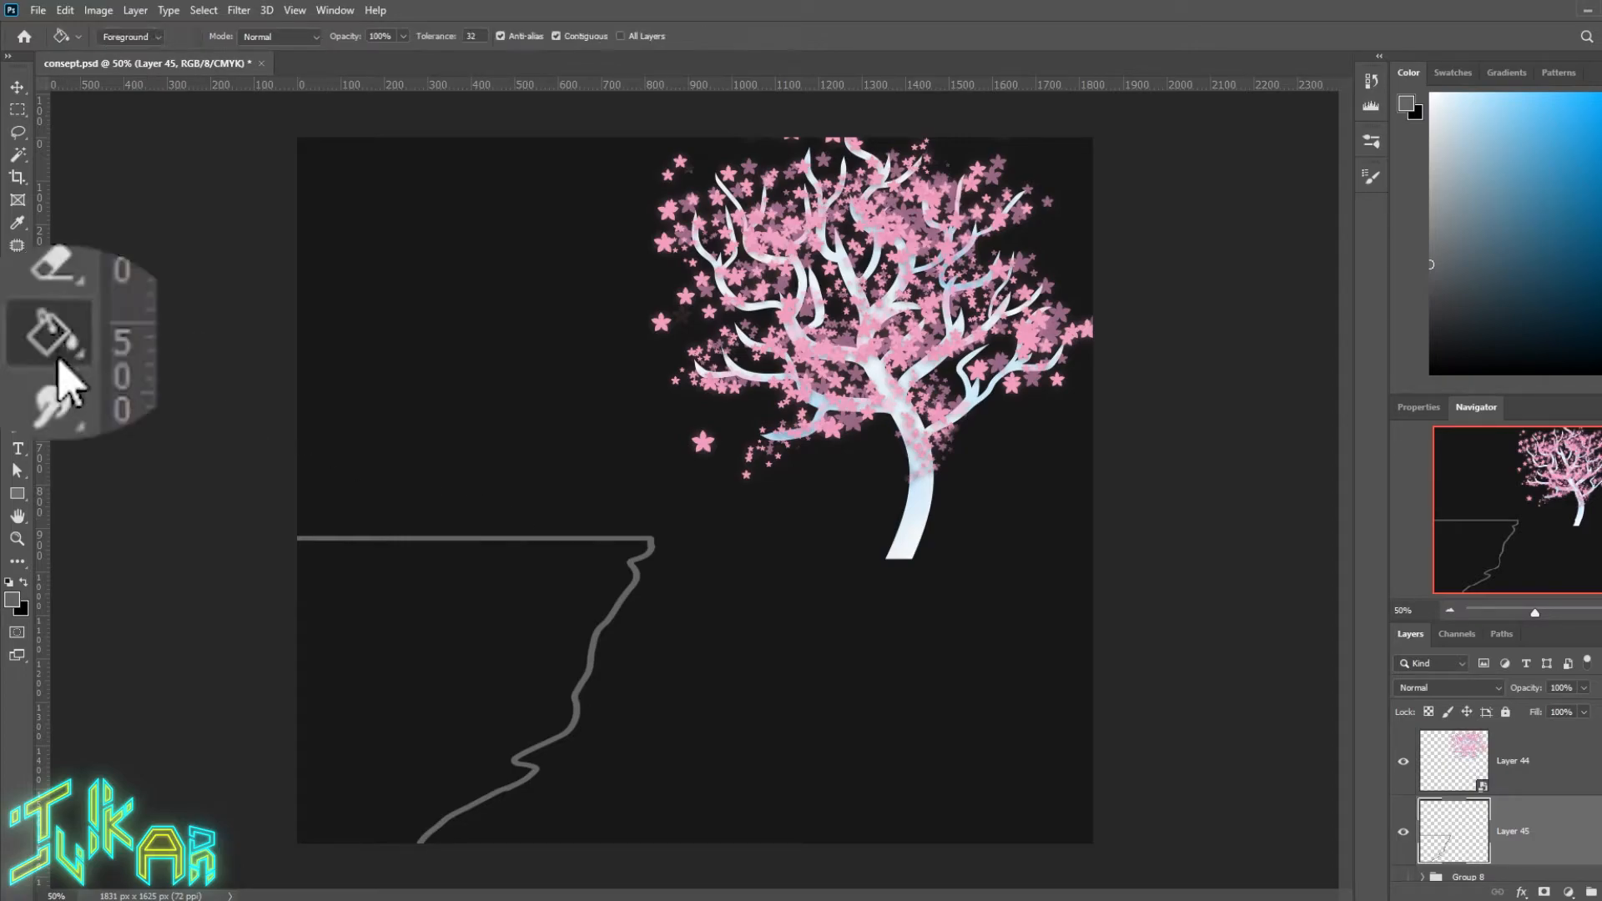
click(377, 634)
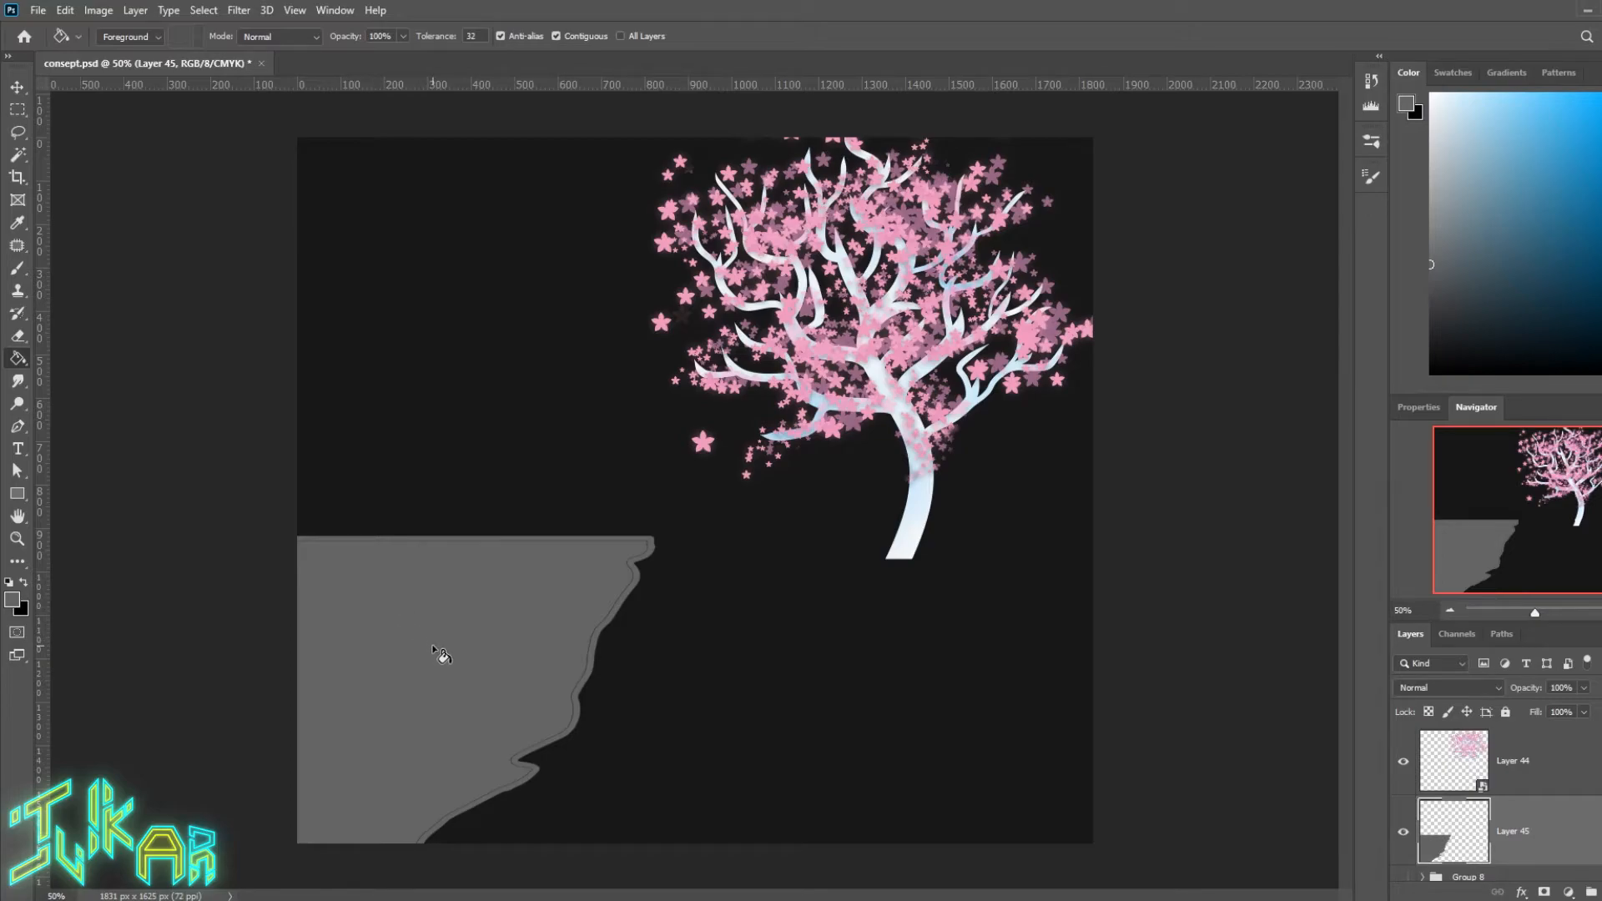
key(b)
mouse_move(579, 645)
mouse_down()
mouse_move(776, 618)
mouse_move(593, 515)
mouse_up()
drag(547, 415, 838, 416)
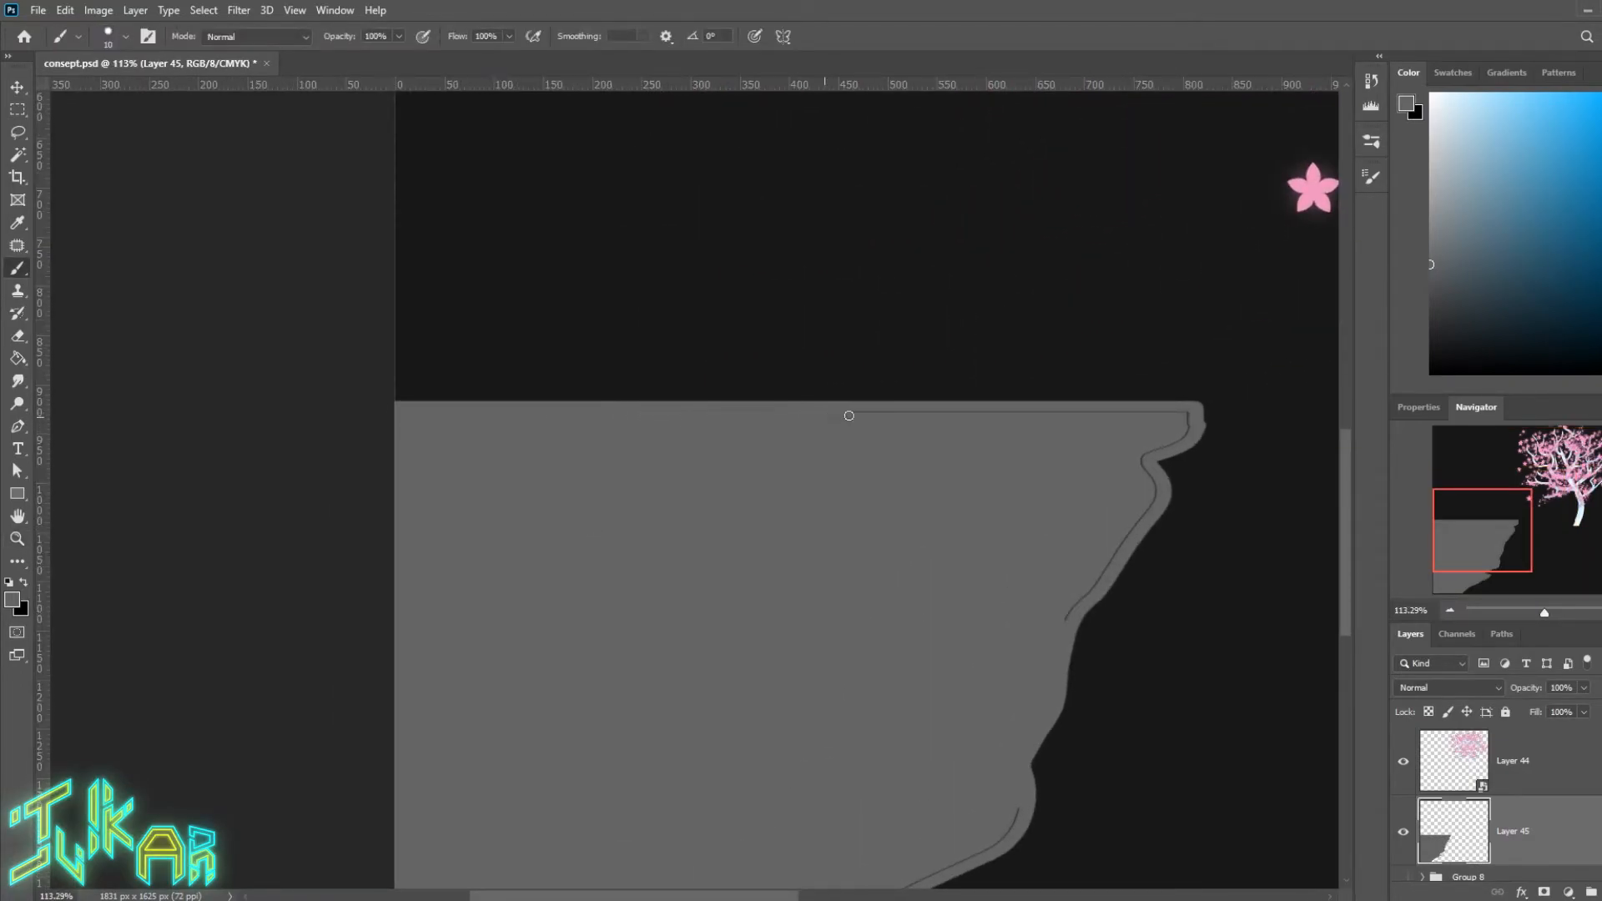
drag(1021, 459, 824, 436)
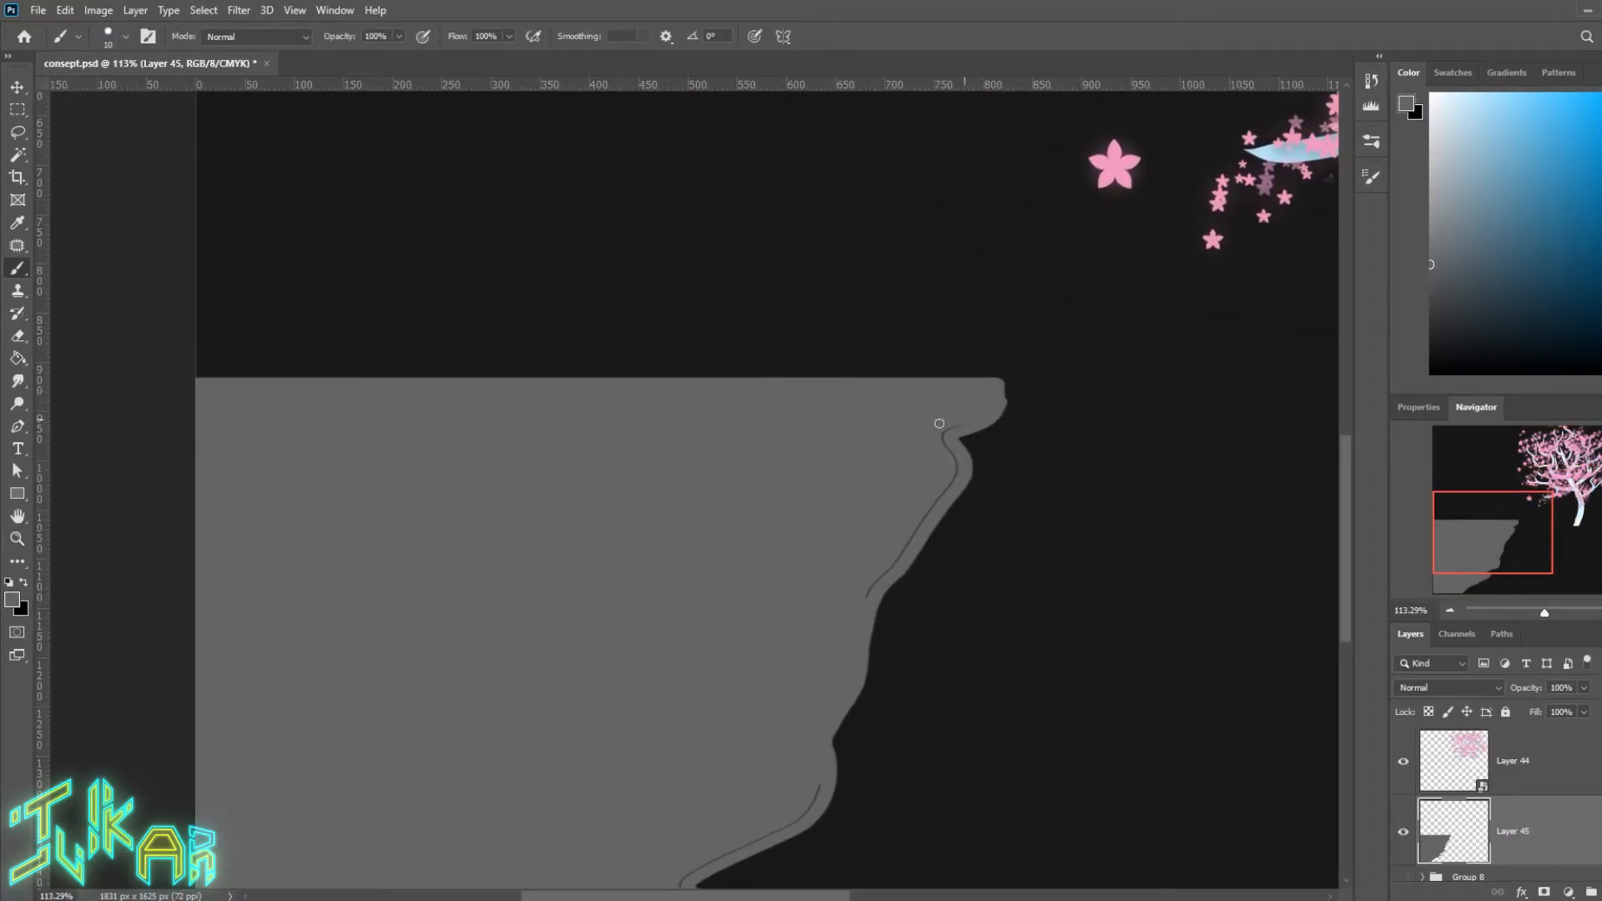
drag(940, 497, 913, 534)
drag(892, 533, 866, 427)
drag(782, 656, 842, 532)
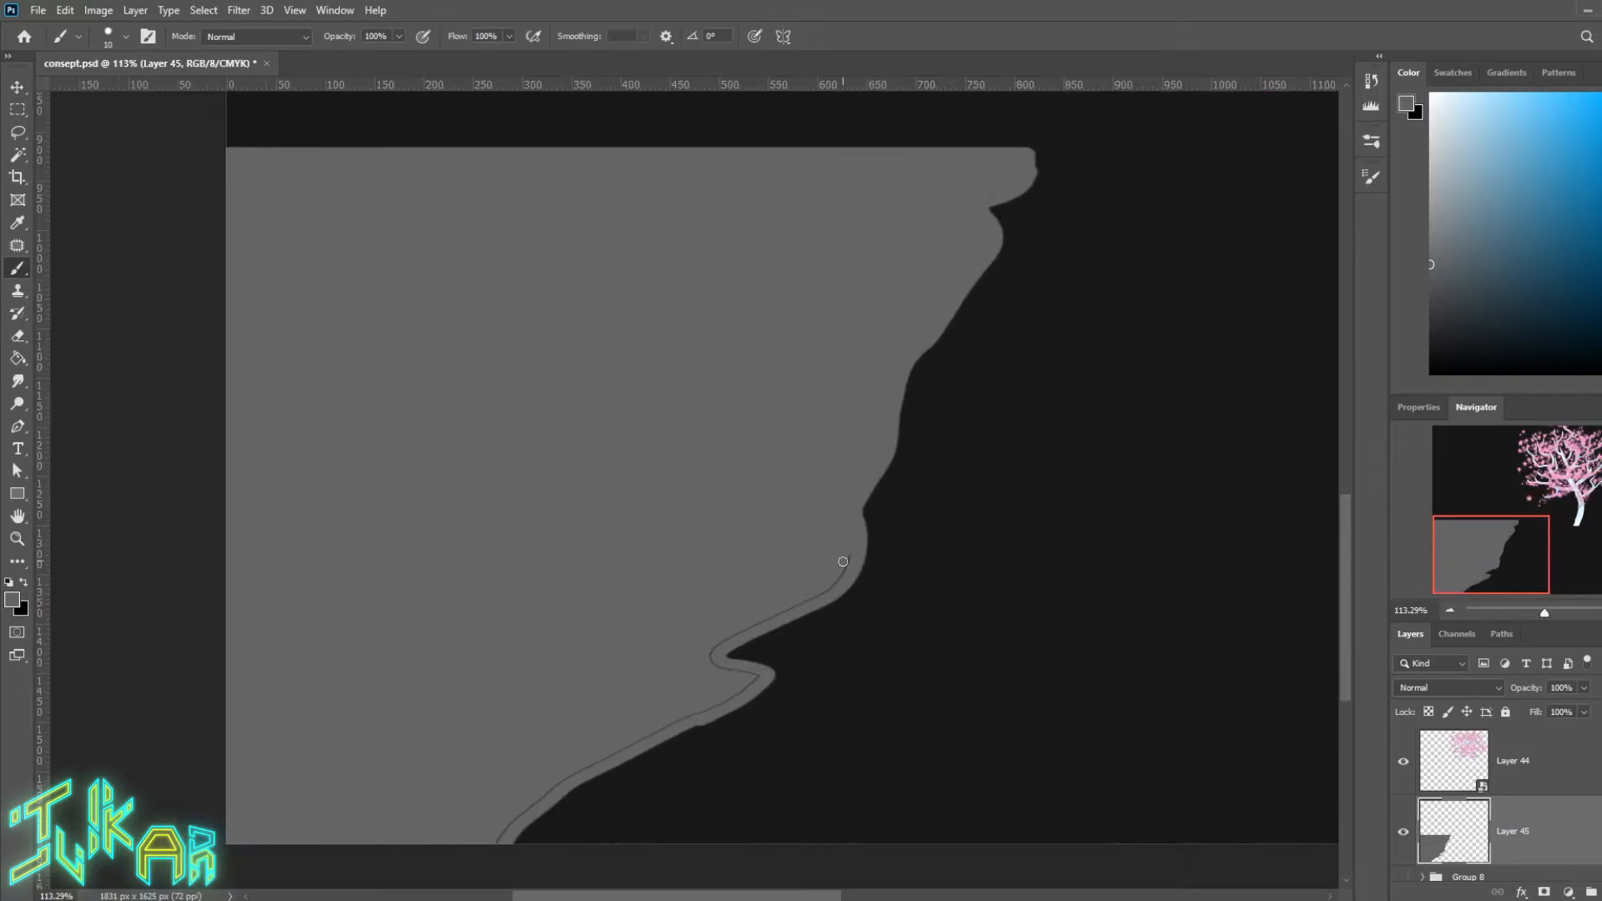
drag(745, 625, 751, 682)
drag(662, 658, 787, 559)
drag(625, 739, 742, 649)
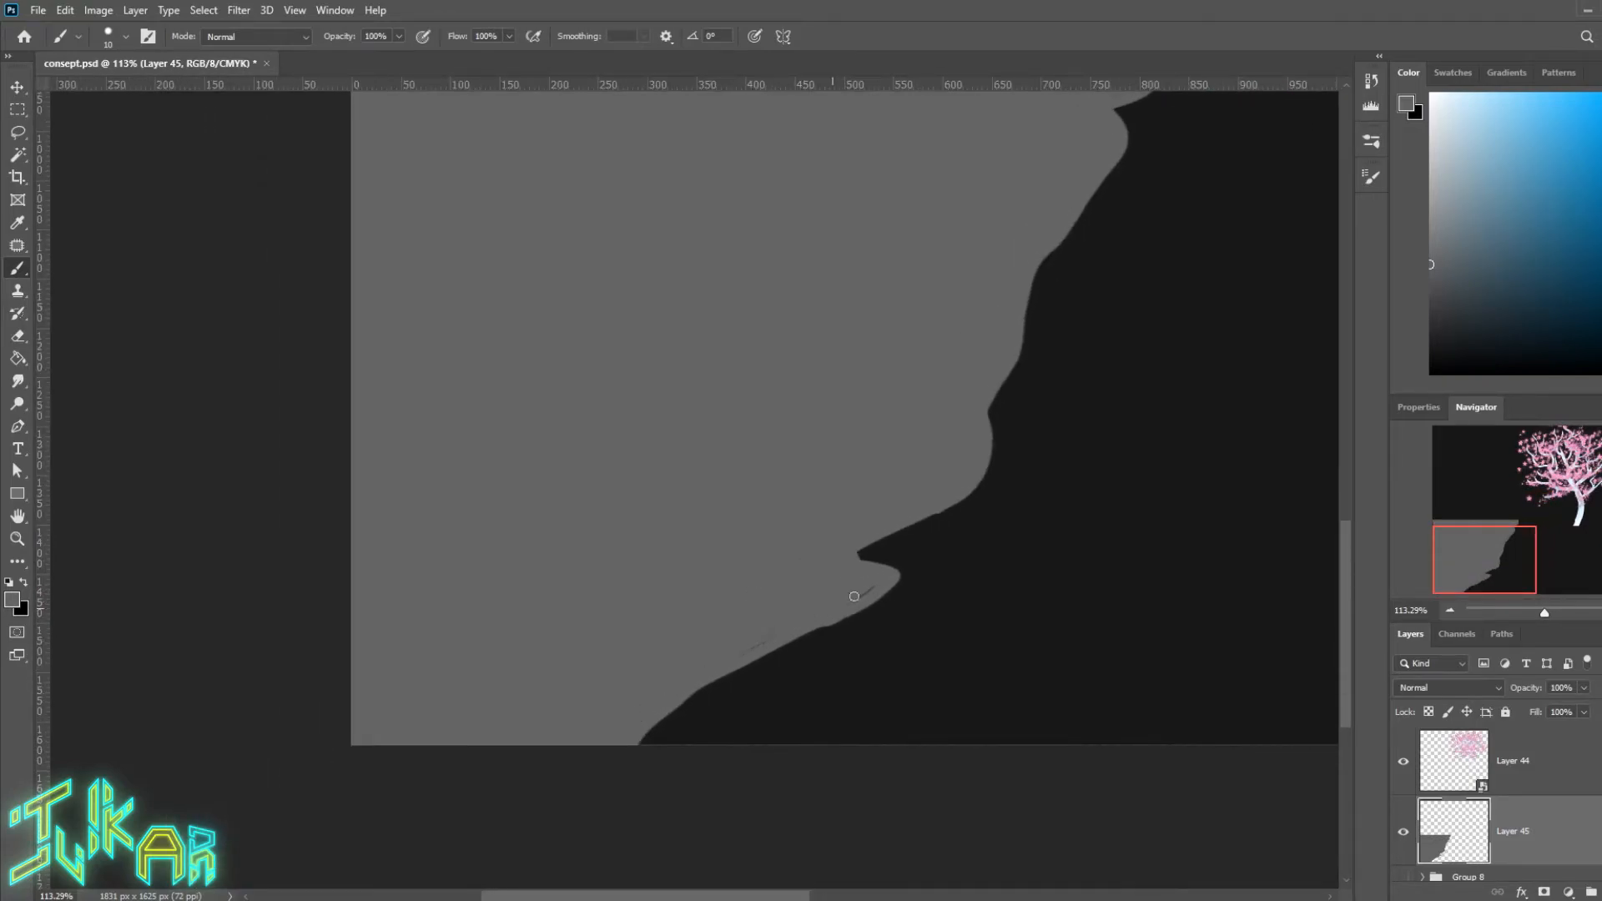
drag(964, 364, 831, 613)
Step: Move the sakura tree onto the cliff's ledge and send its layer behind the cliff so the trunk's base is hidden
scroll(849, 540, down, 4)
drag(1151, 361, 786, 543)
scroll(784, 541, down, 4)
key(v)
click(914, 514)
drag(914, 519, 636, 524)
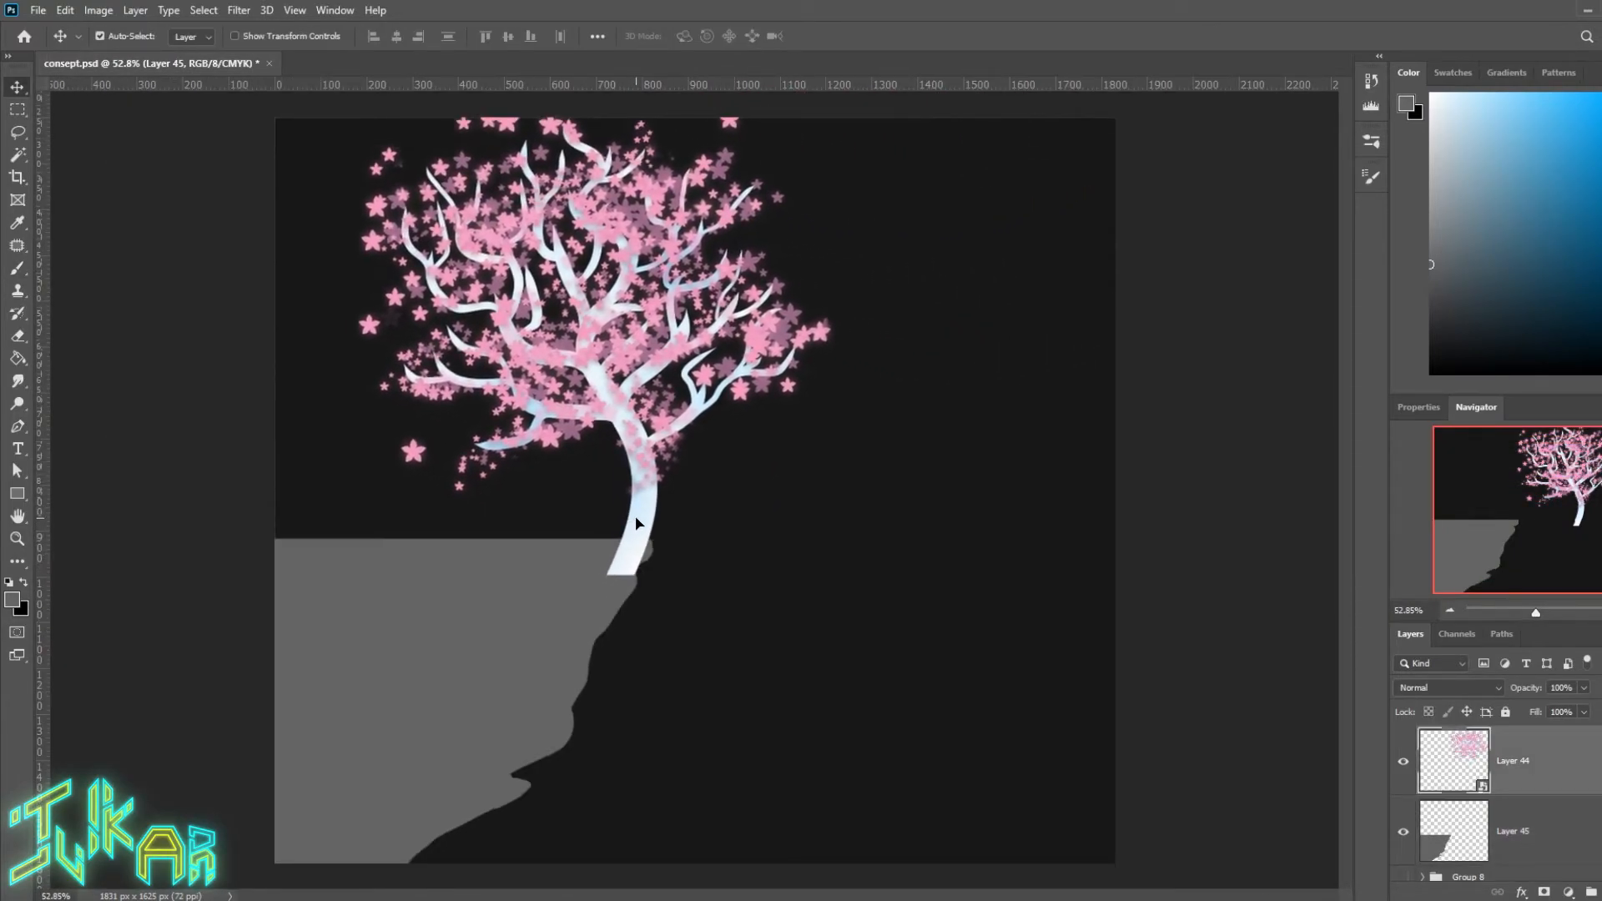
key(ctrl+bracketleft)
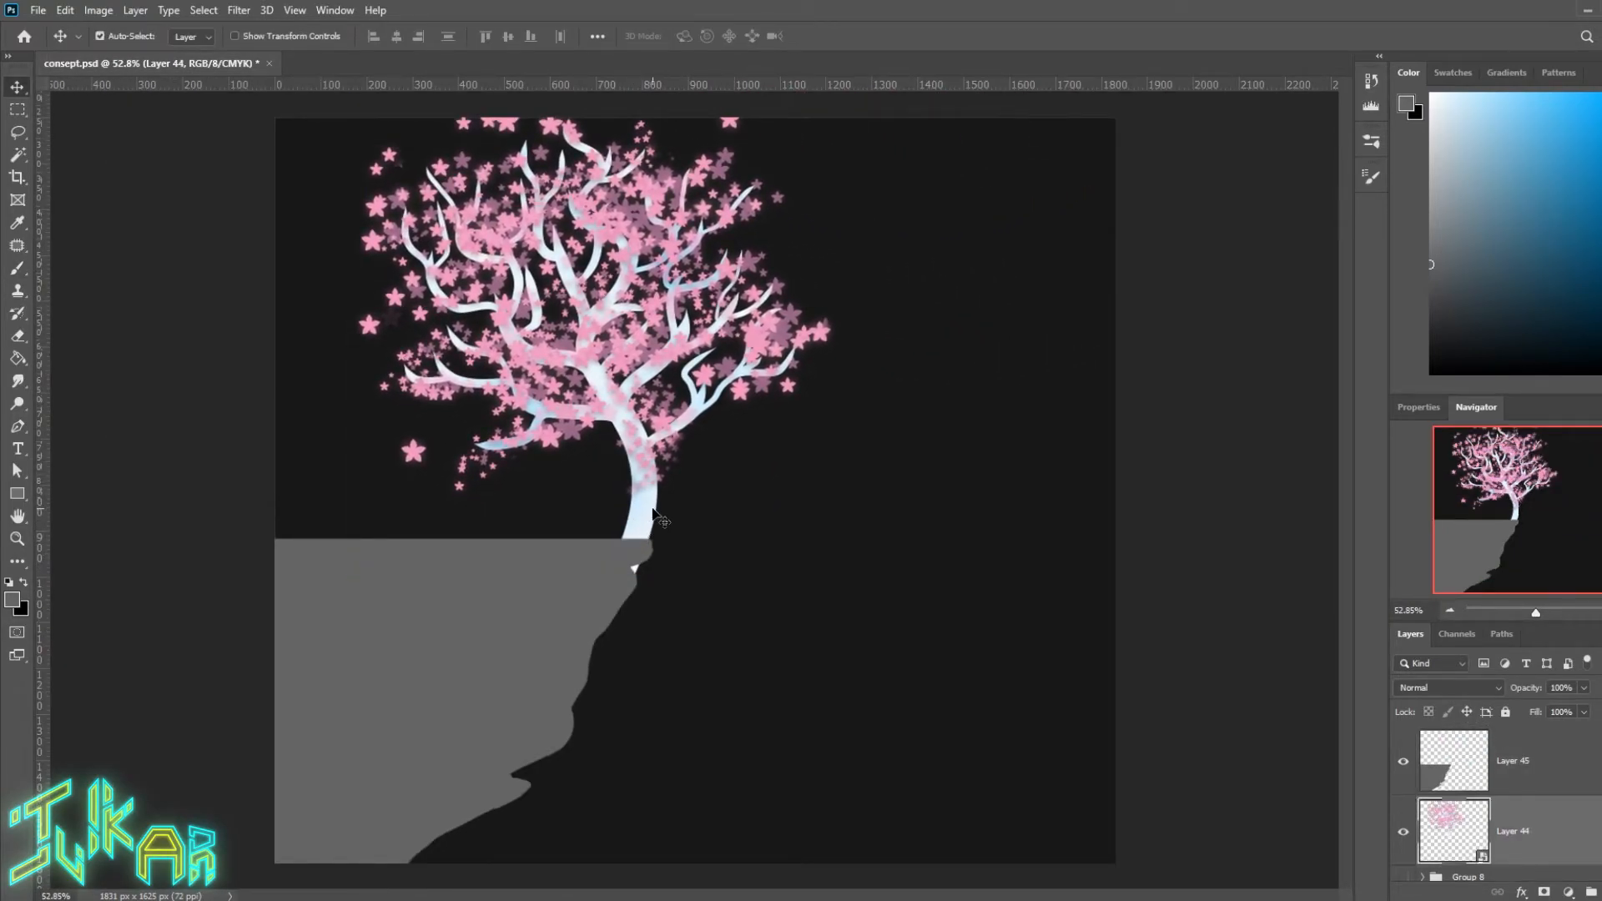
drag(640, 507, 624, 494)
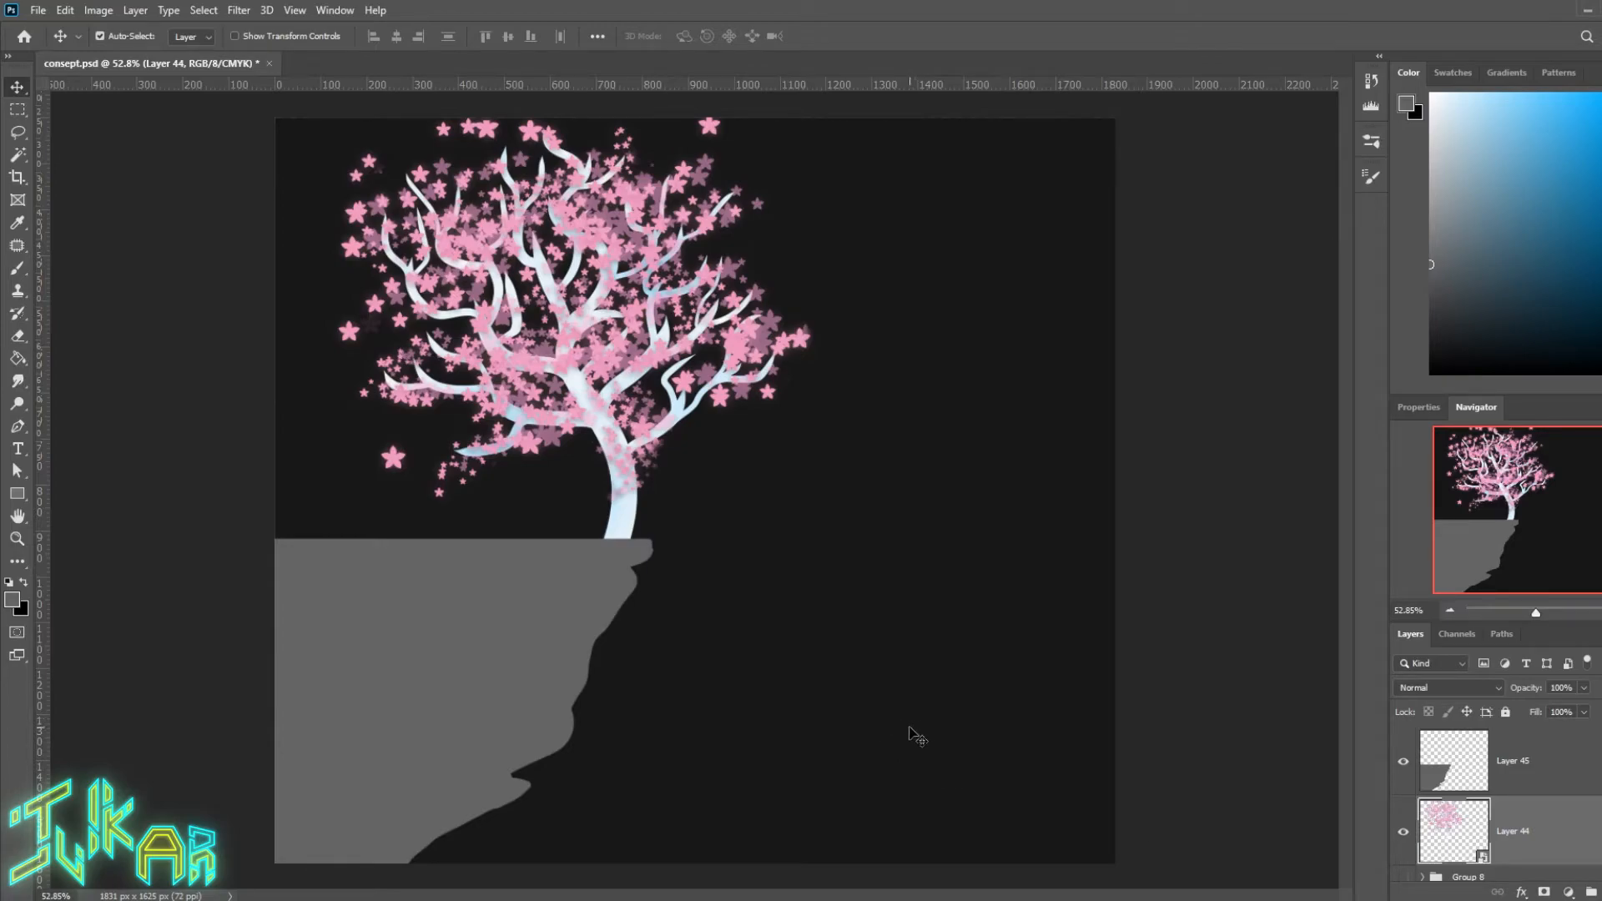
Step: Add an empty layer above the cliff layer and clip it to the cliff
click(1554, 788)
key(ctrl+shift+alt+n)
key(ctrl+alt+g)
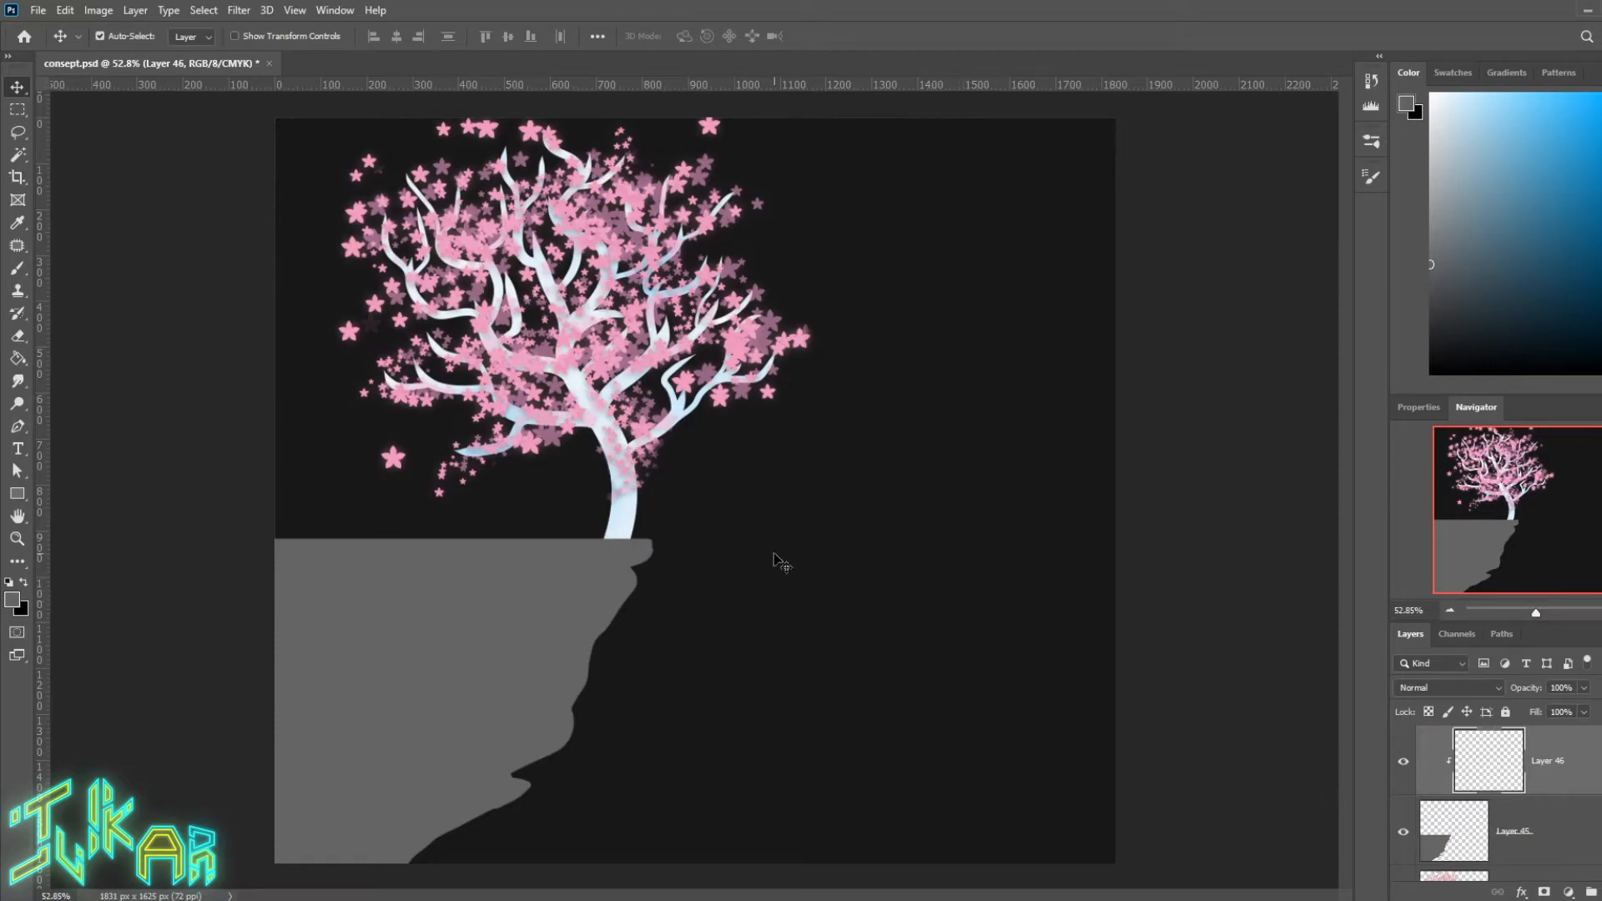
Step: Paint soft pink light, sampled from the blossoms, along the cliff's top and jagged side with a soft brush enlarged to 600 px
key(b)
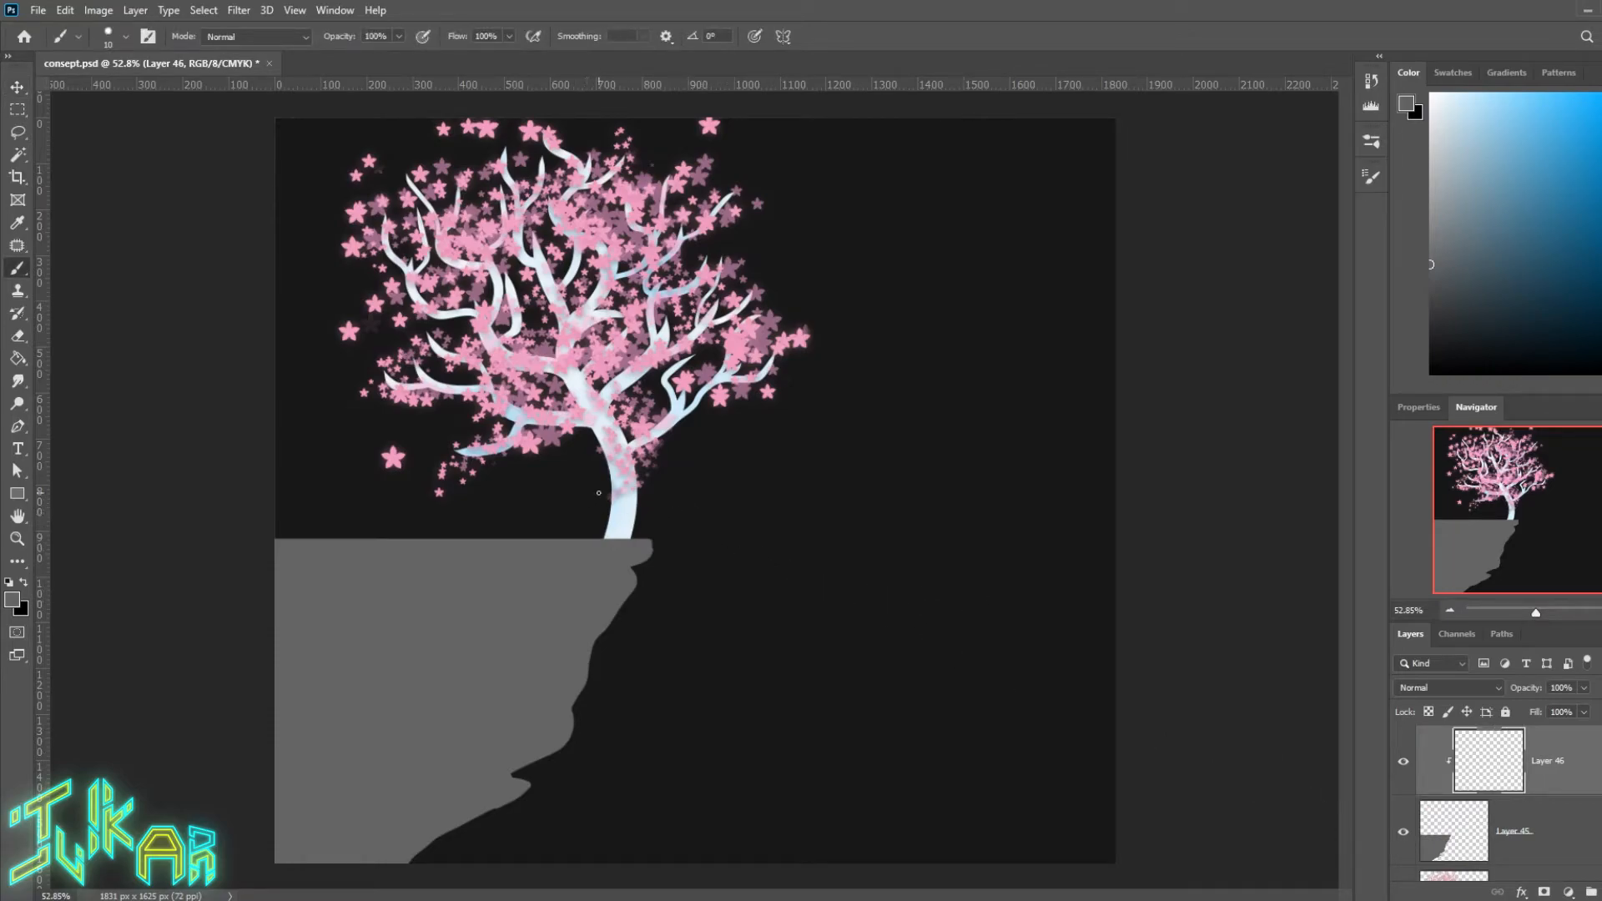
key(bracketright)
key(bracketright)
key(bracketright)
key(bracketright)
key(bracketright)
key(bracketright)
key(bracketright)
key(bracketright)
right_click(742, 514)
click(804, 588)
alt+click(615, 270)
key(bracketright)
key(bracketright)
key(bracketright)
key(bracketright)
key(bracketright)
drag(457, 483, 601, 492)
key(bracketright)
key(bracketright)
drag(324, 310, 726, 400)
mouse_move(783, 448)
mouse_down()
mouse_move(857, 756)
mouse_move(826, 772)
mouse_up()
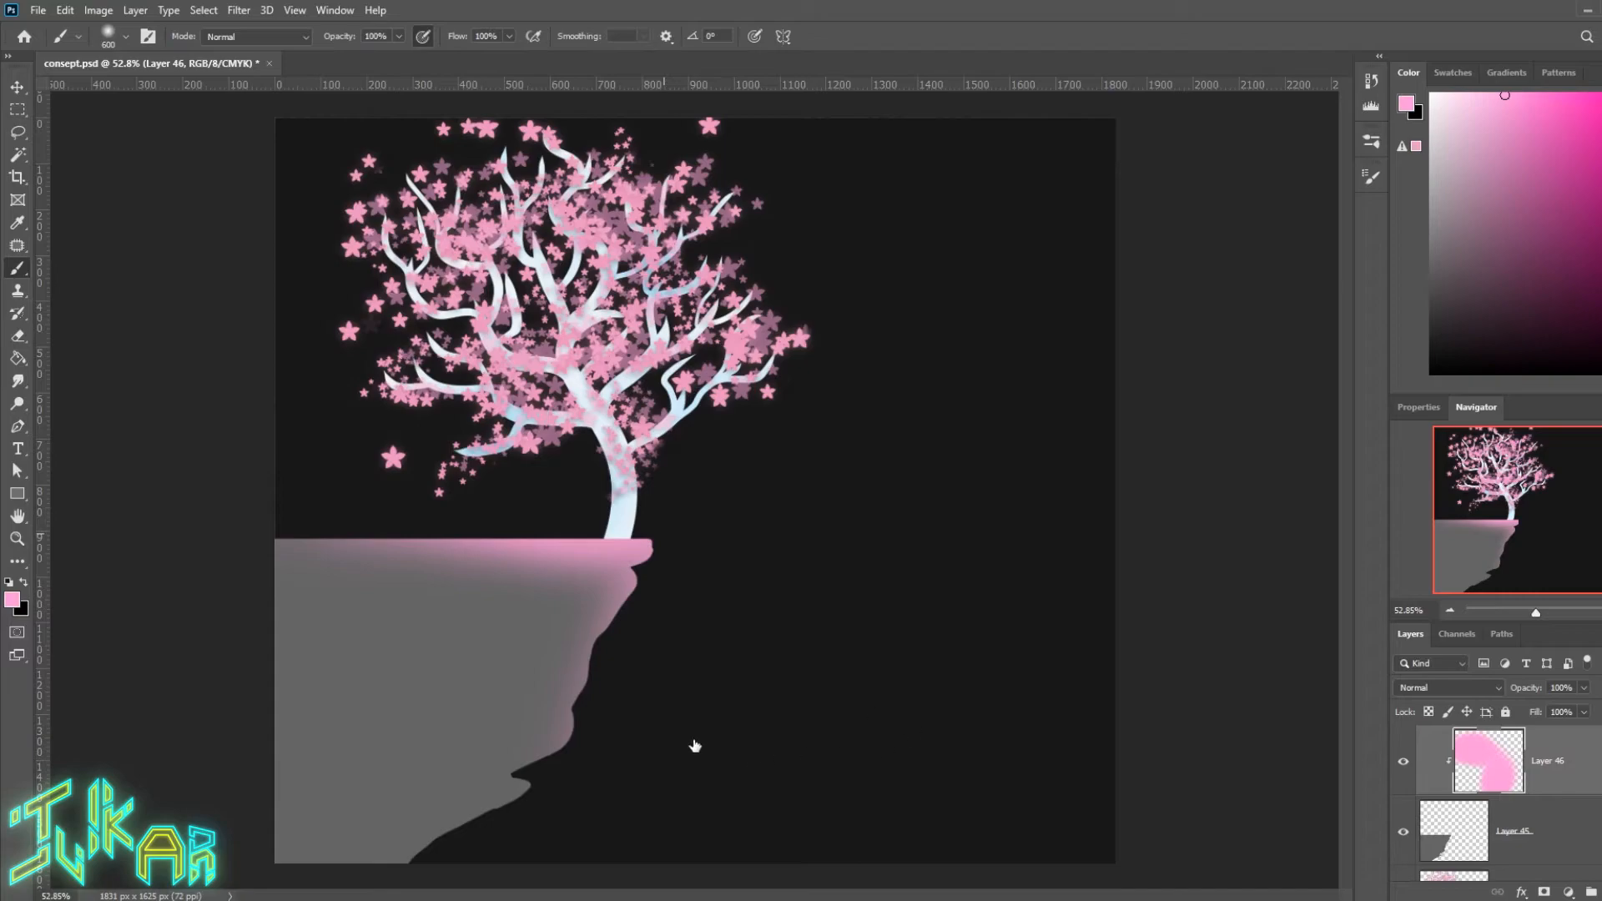
Step: Paint dark grey vertical streaks down the cliff face below the ledge with a small rectangular brush
click(1136, 651)
mouse_move(475, 587)
mouse_down()
mouse_move(464, 682)
mouse_move(499, 682)
mouse_up()
key(ctrl+z)
key(x)
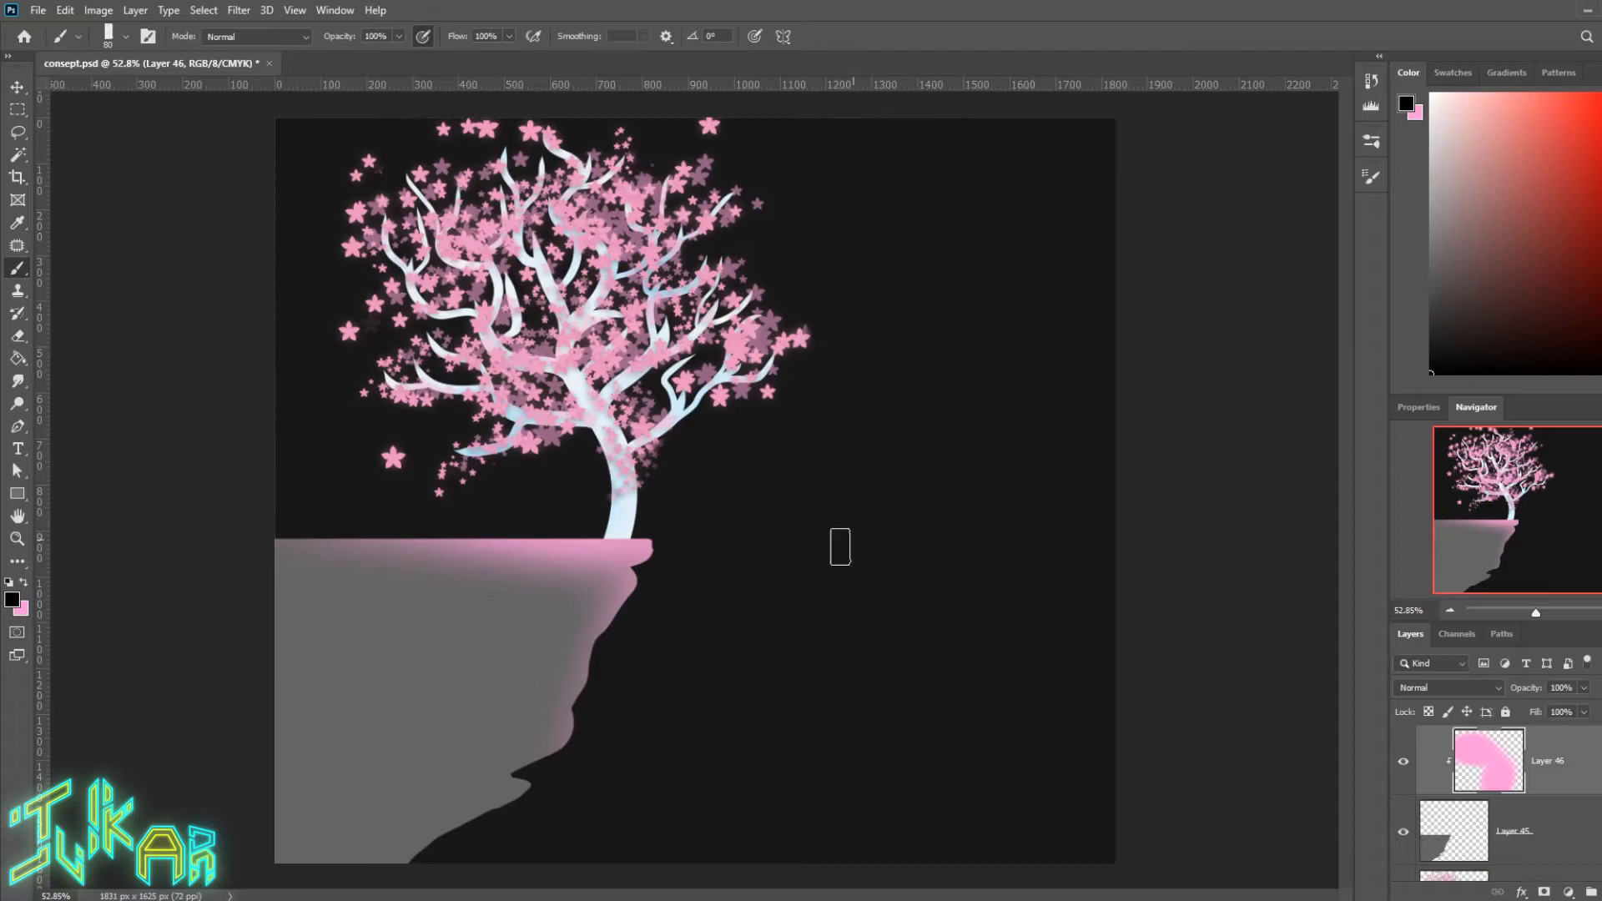
alt+click(518, 630)
drag(1435, 279, 1419, 294)
mouse_move(520, 549)
mouse_down()
mouse_move(512, 651)
mouse_move(499, 583)
mouse_move(517, 704)
mouse_move(502, 711)
mouse_move(500, 553)
mouse_move(503, 819)
mouse_move(497, 557)
mouse_move(515, 826)
mouse_move(511, 556)
mouse_move(509, 680)
mouse_up()
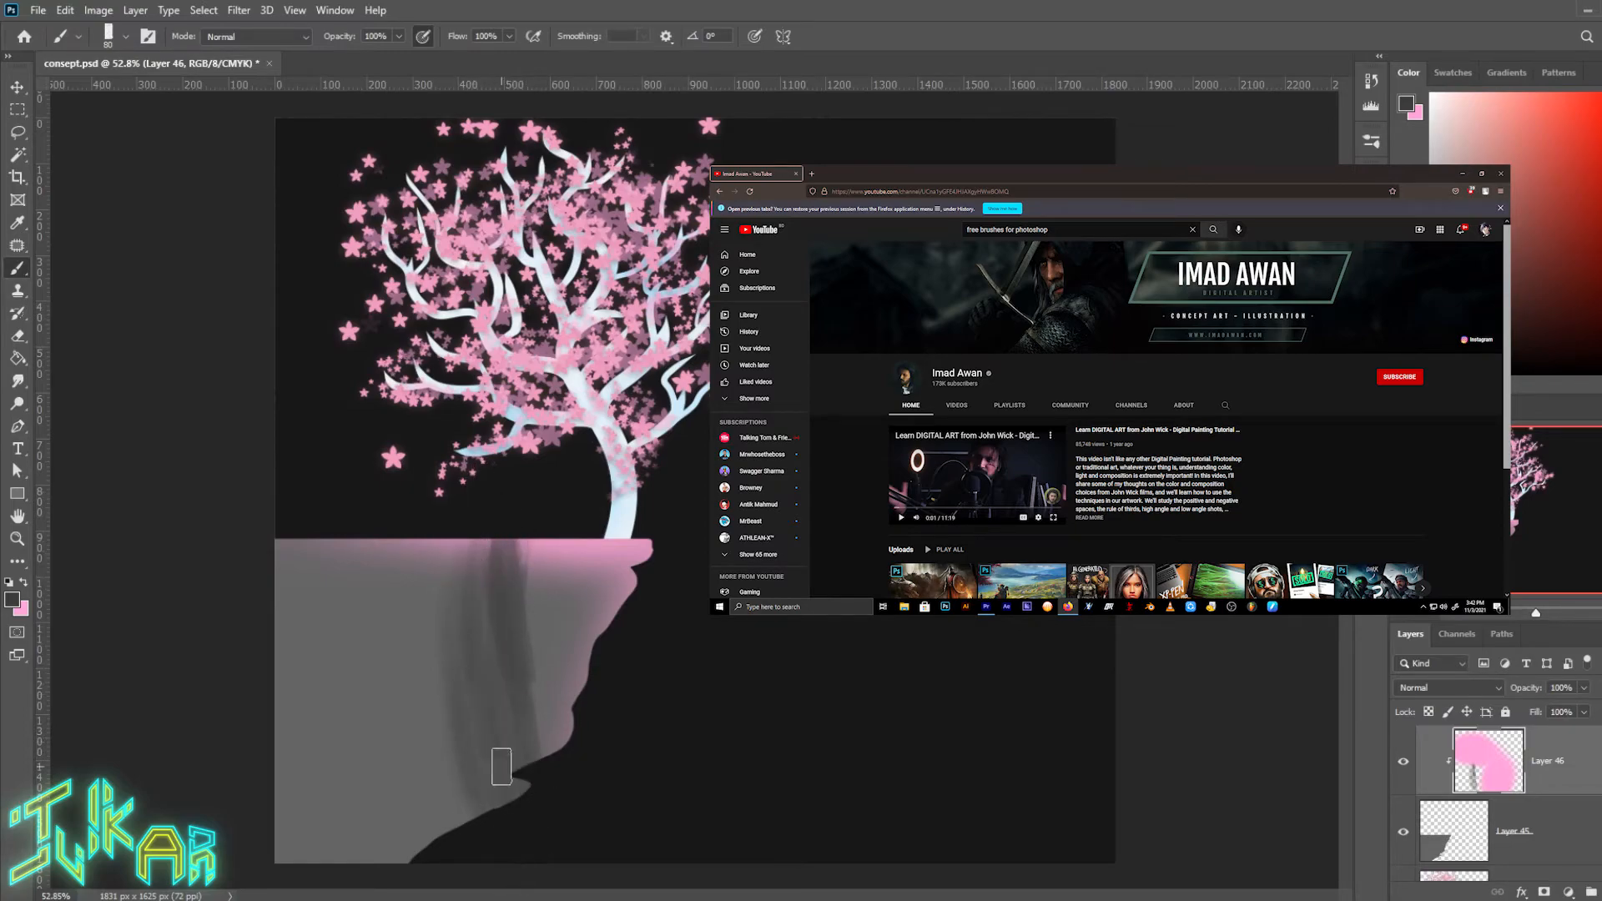
Step: Replace the outer dark streak on the cliff face with a pink one and soften it into the rock
key(e)
mouse_move(417, 526)
mouse_down()
mouse_move(464, 753)
mouse_move(413, 645)
mouse_move(420, 706)
mouse_move(478, 815)
mouse_move(465, 781)
mouse_up()
key(ctrl+z)
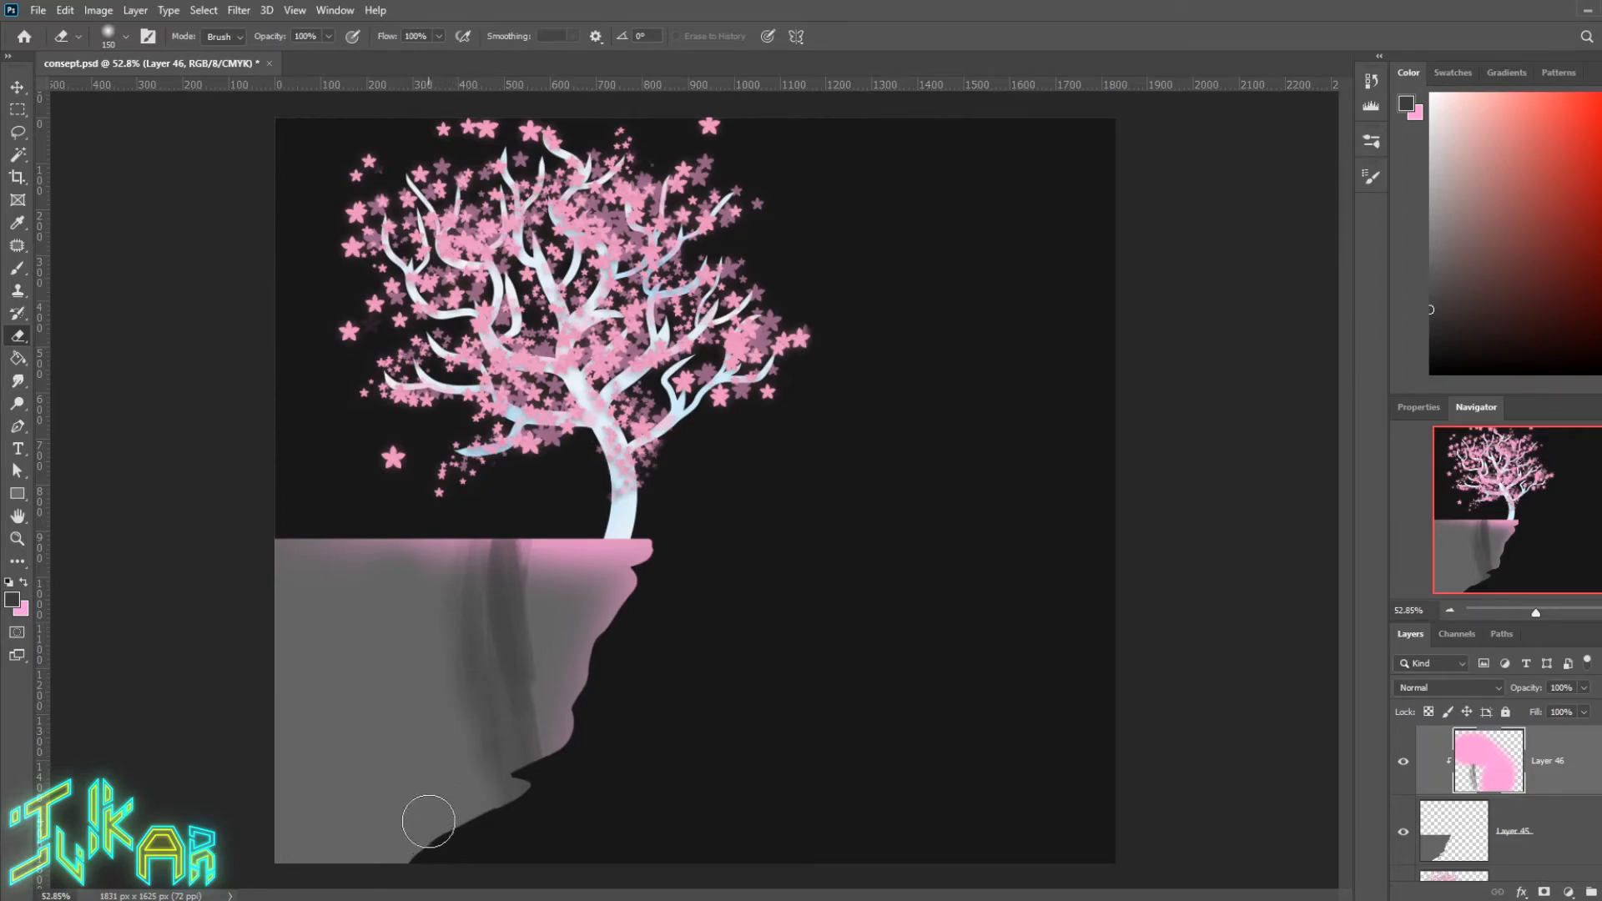
key(b)
key(x)
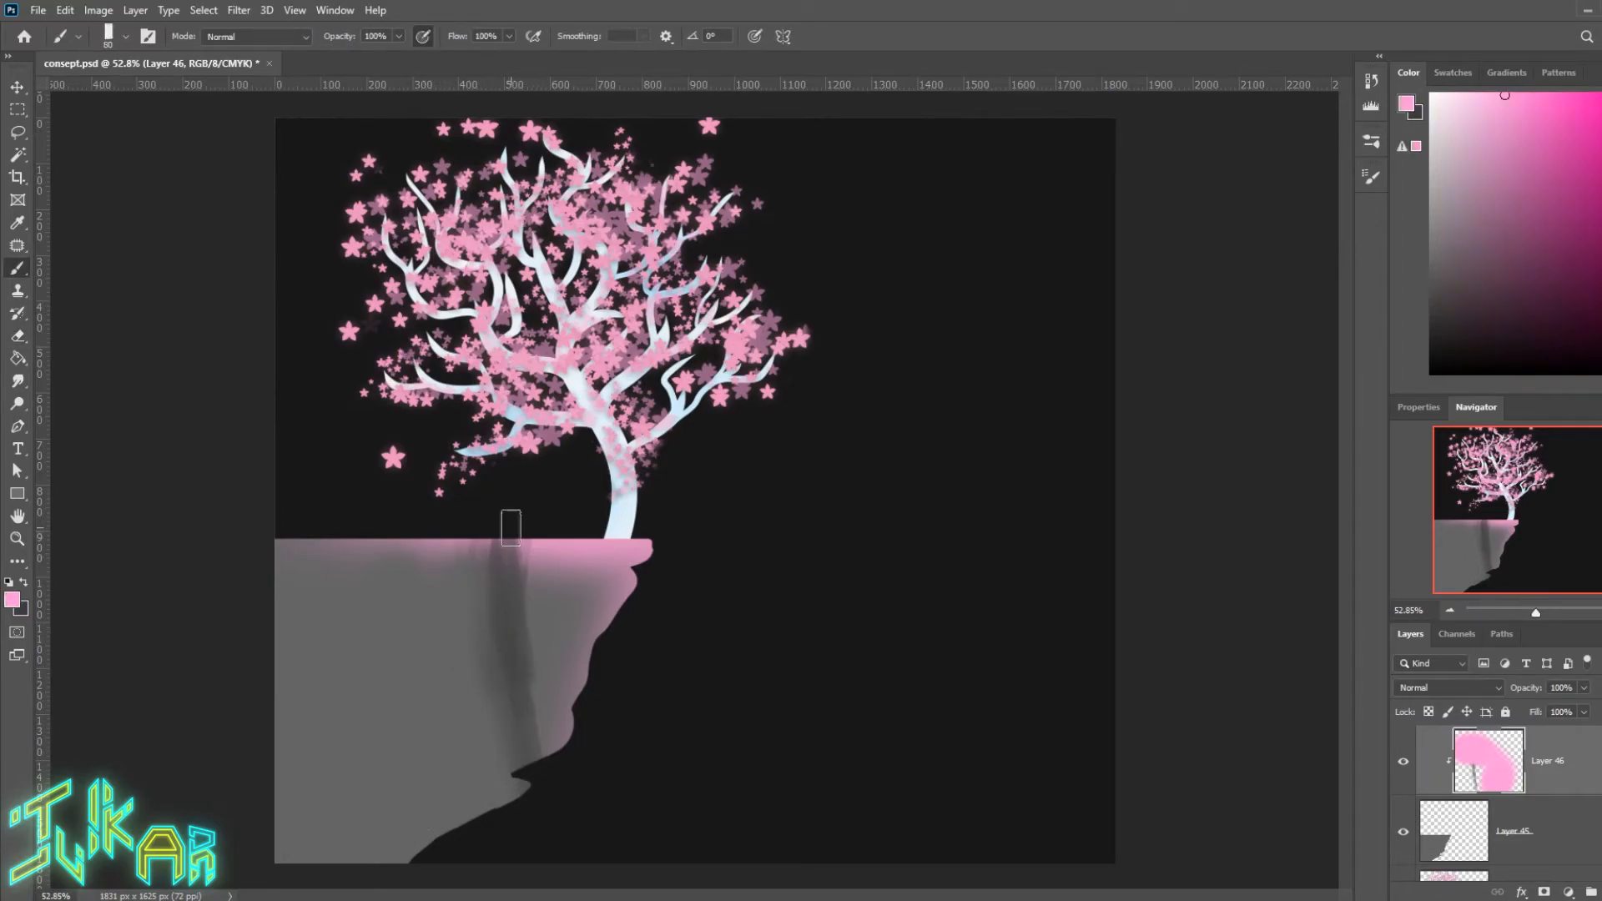
drag(505, 567, 492, 785)
click(18, 403)
mouse_move(477, 584)
mouse_down()
mouse_move(501, 707)
mouse_move(478, 763)
mouse_move(534, 767)
mouse_move(496, 667)
mouse_up()
click(17, 382)
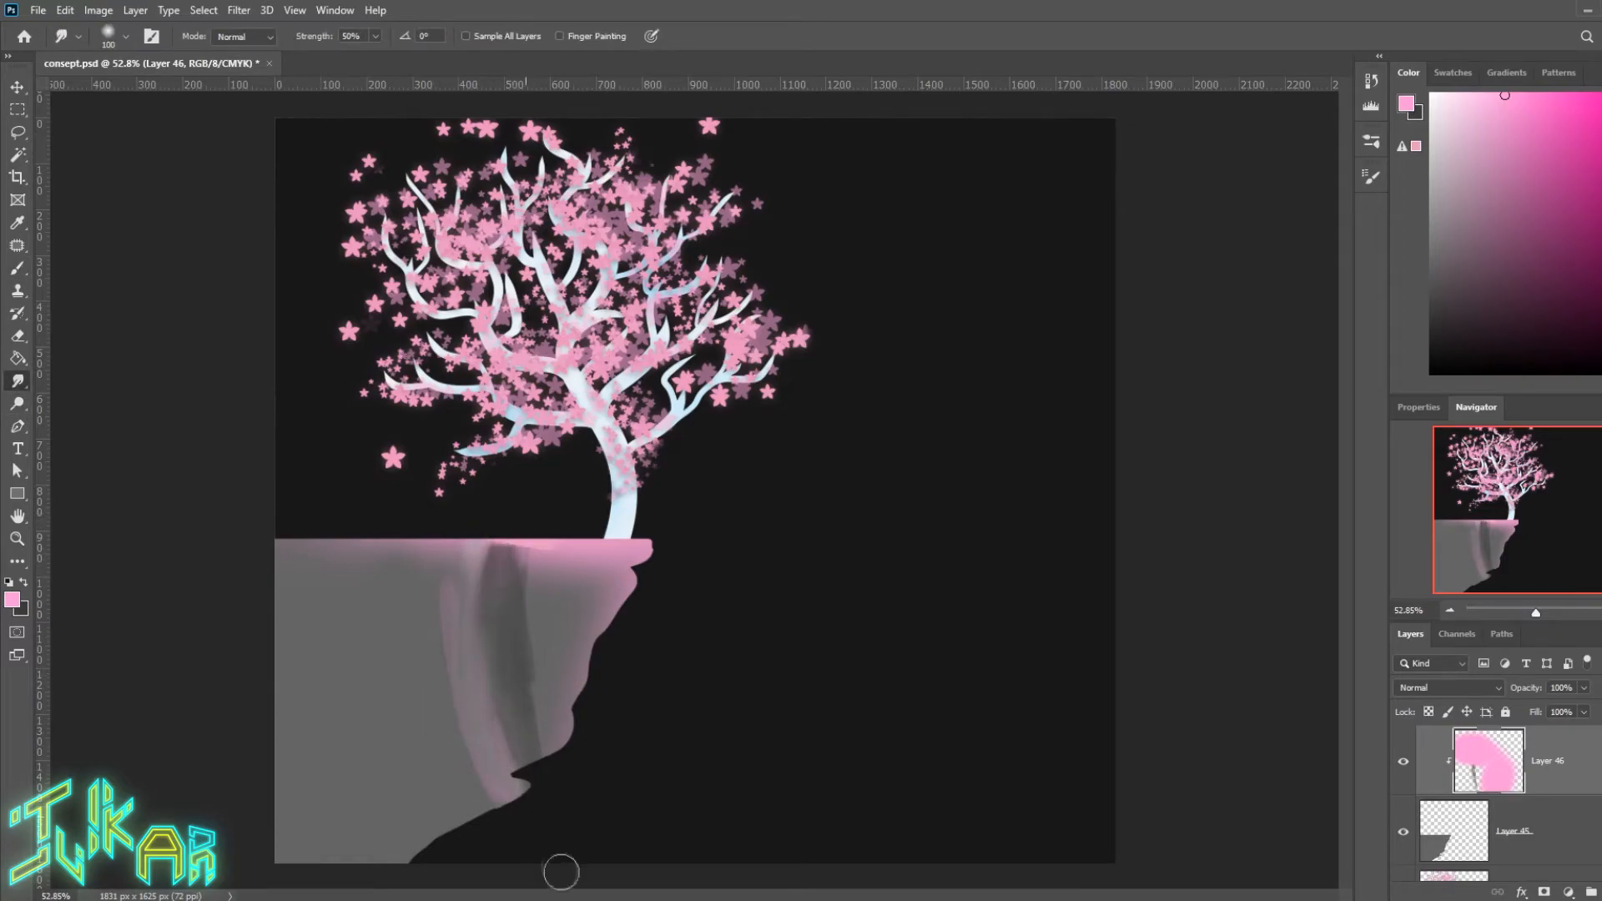
Step: Paint a thin dark streak down the cliff's left part and lightly erase the central streaks
key(b)
key(x)
drag(315, 615, 385, 839)
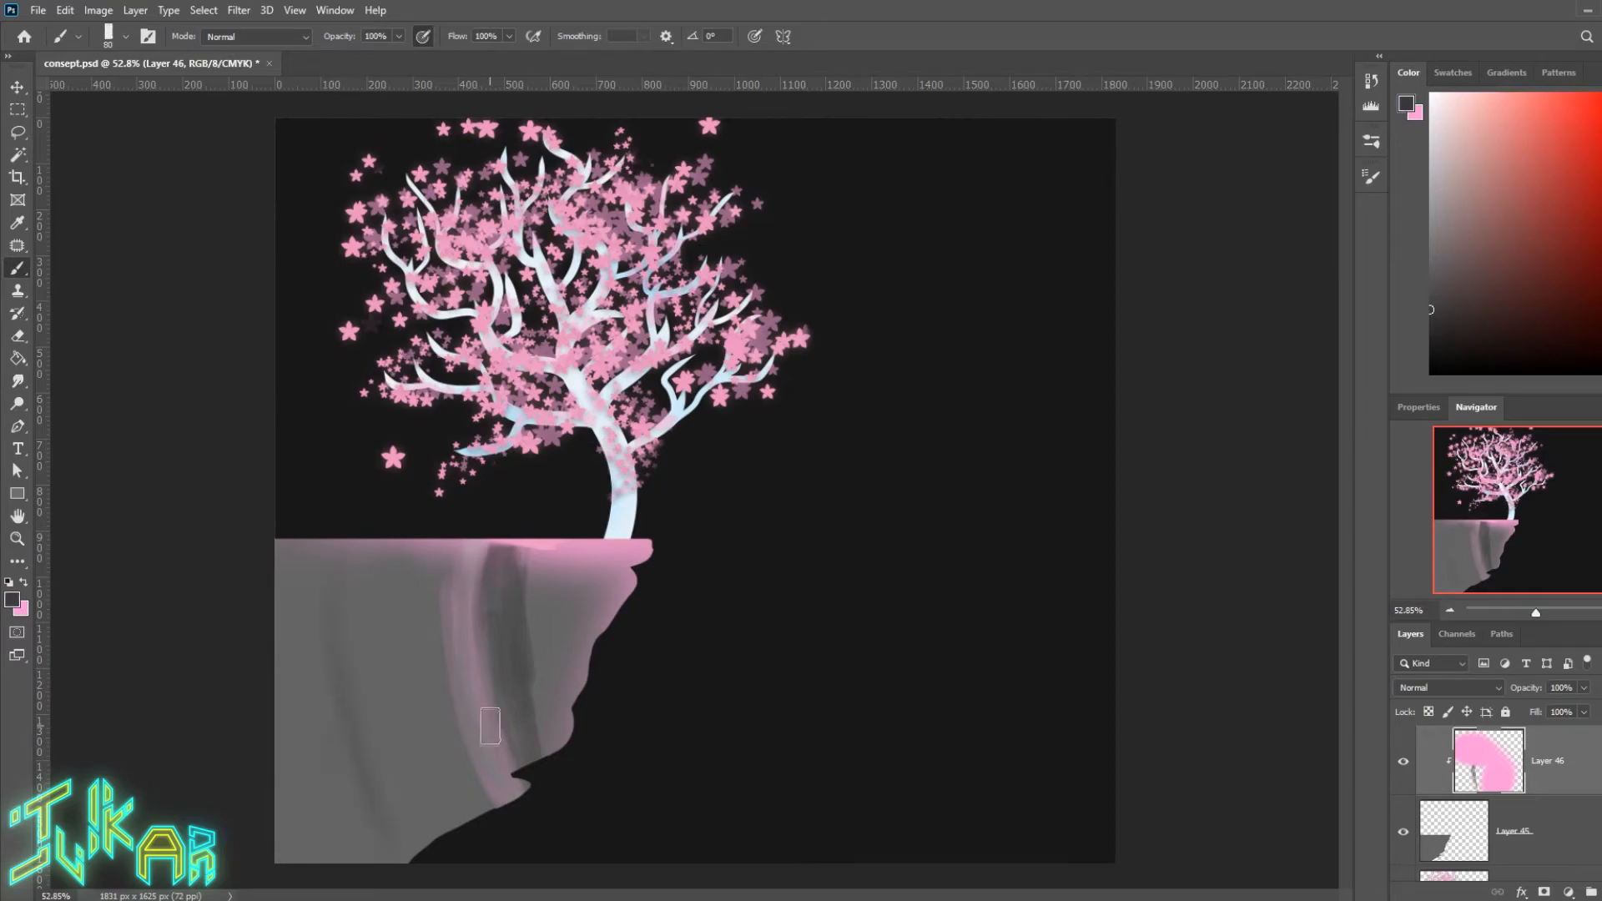
key(e)
drag(504, 604, 461, 690)
Step: Shade the cliff's left edge and lower-left corner in dark grey with a soft 400 px brush
key(b)
key(bracketright)
key(bracketright)
key(bracketright)
key(bracketright)
key(bracketright)
key(bracketright)
key(bracketright)
key(bracketright)
key(bracketright)
scroll(351, 776, up, 2)
drag(350, 776, 559, 628)
drag(286, 690, 300, 757)
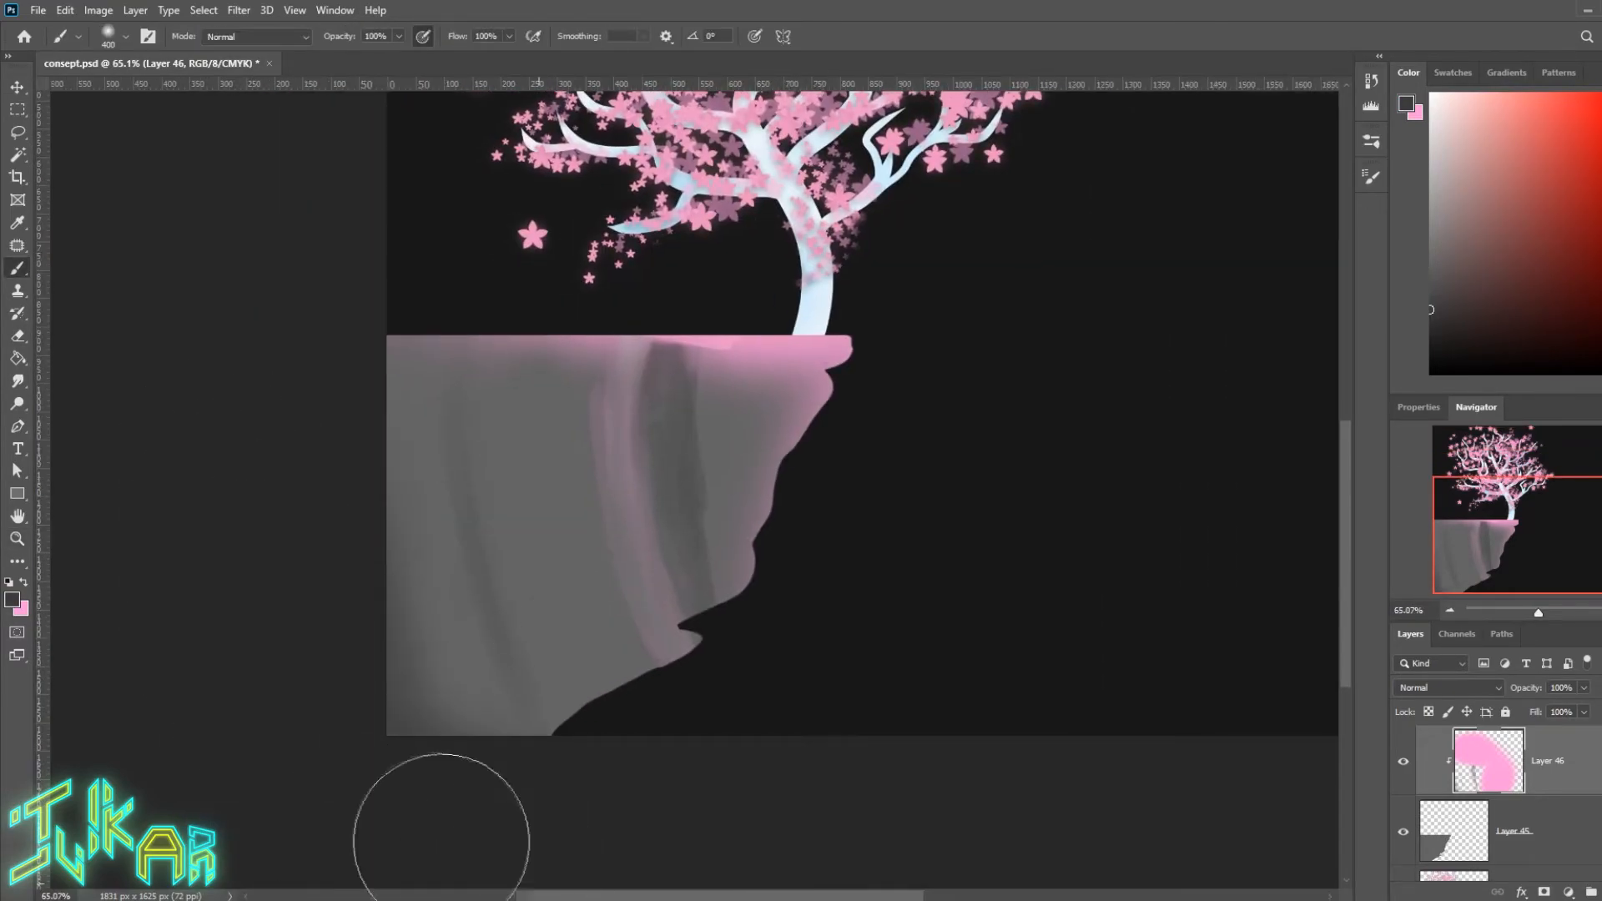
Step: Erase the central streaks on the cliff and repaint a curved pink streak there with a dark streak to its left
key(e)
mouse_move(636, 386)
mouse_down()
mouse_move(650, 492)
mouse_move(683, 482)
mouse_up()
key(x)
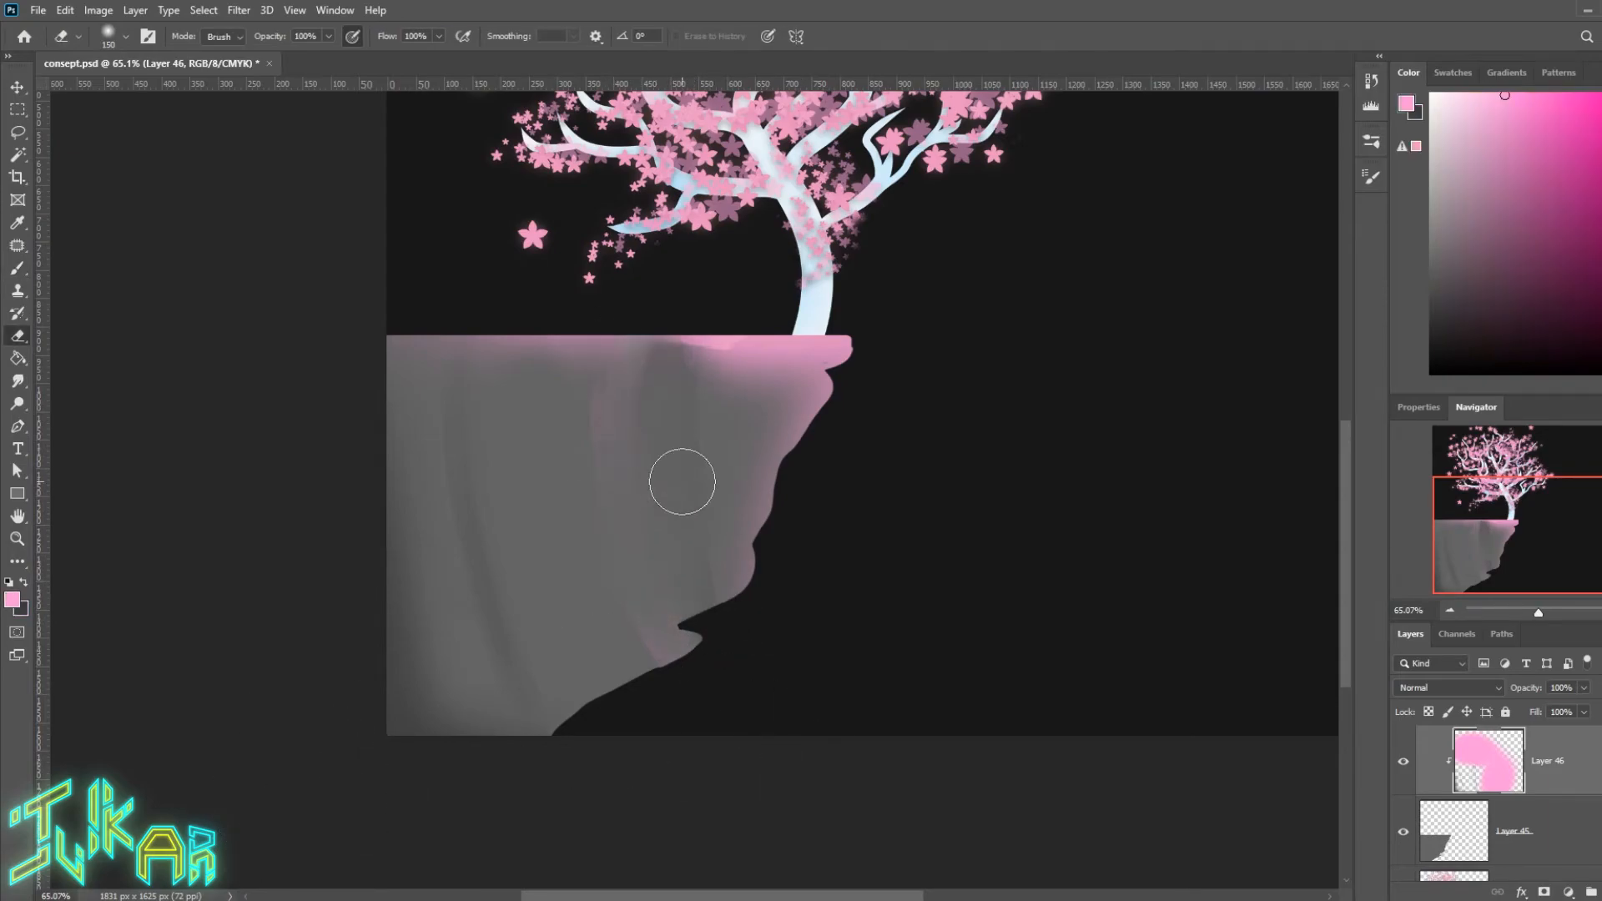
key(b)
key(bracketleft)
key(bracketleft)
key(bracketleft)
key(bracketleft)
key(bracketleft)
key(bracketleft)
key(bracketleft)
key(bracketleft)
key(bracketleft)
mouse_move(665, 329)
mouse_down()
mouse_move(735, 659)
mouse_move(663, 338)
mouse_up()
key(x)
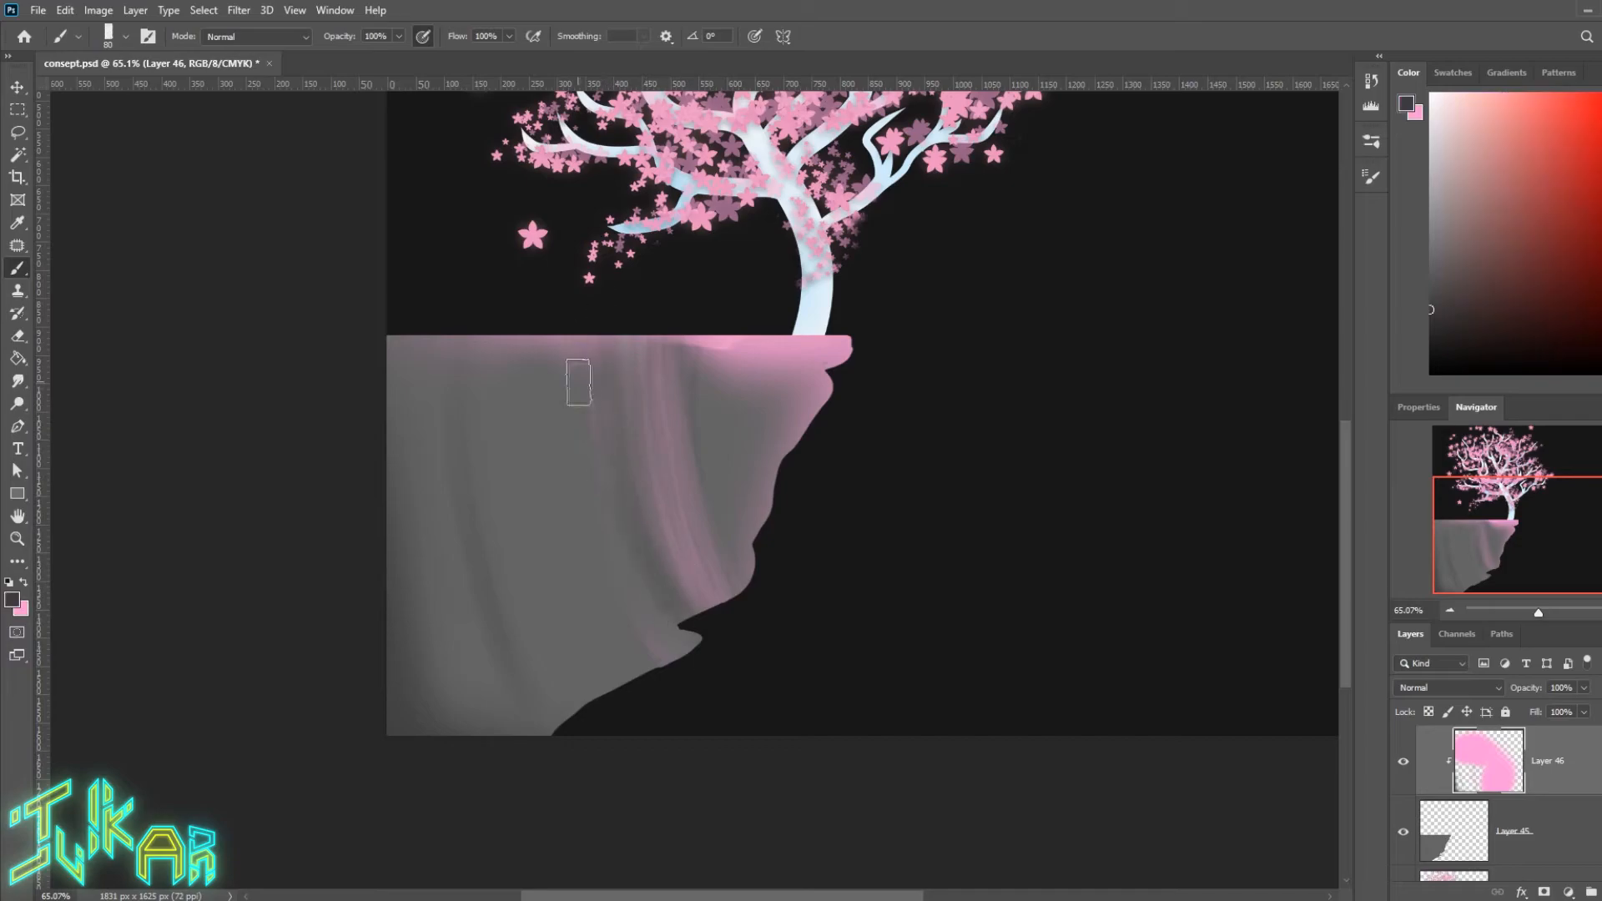
scroll(1136, 627, up, 3)
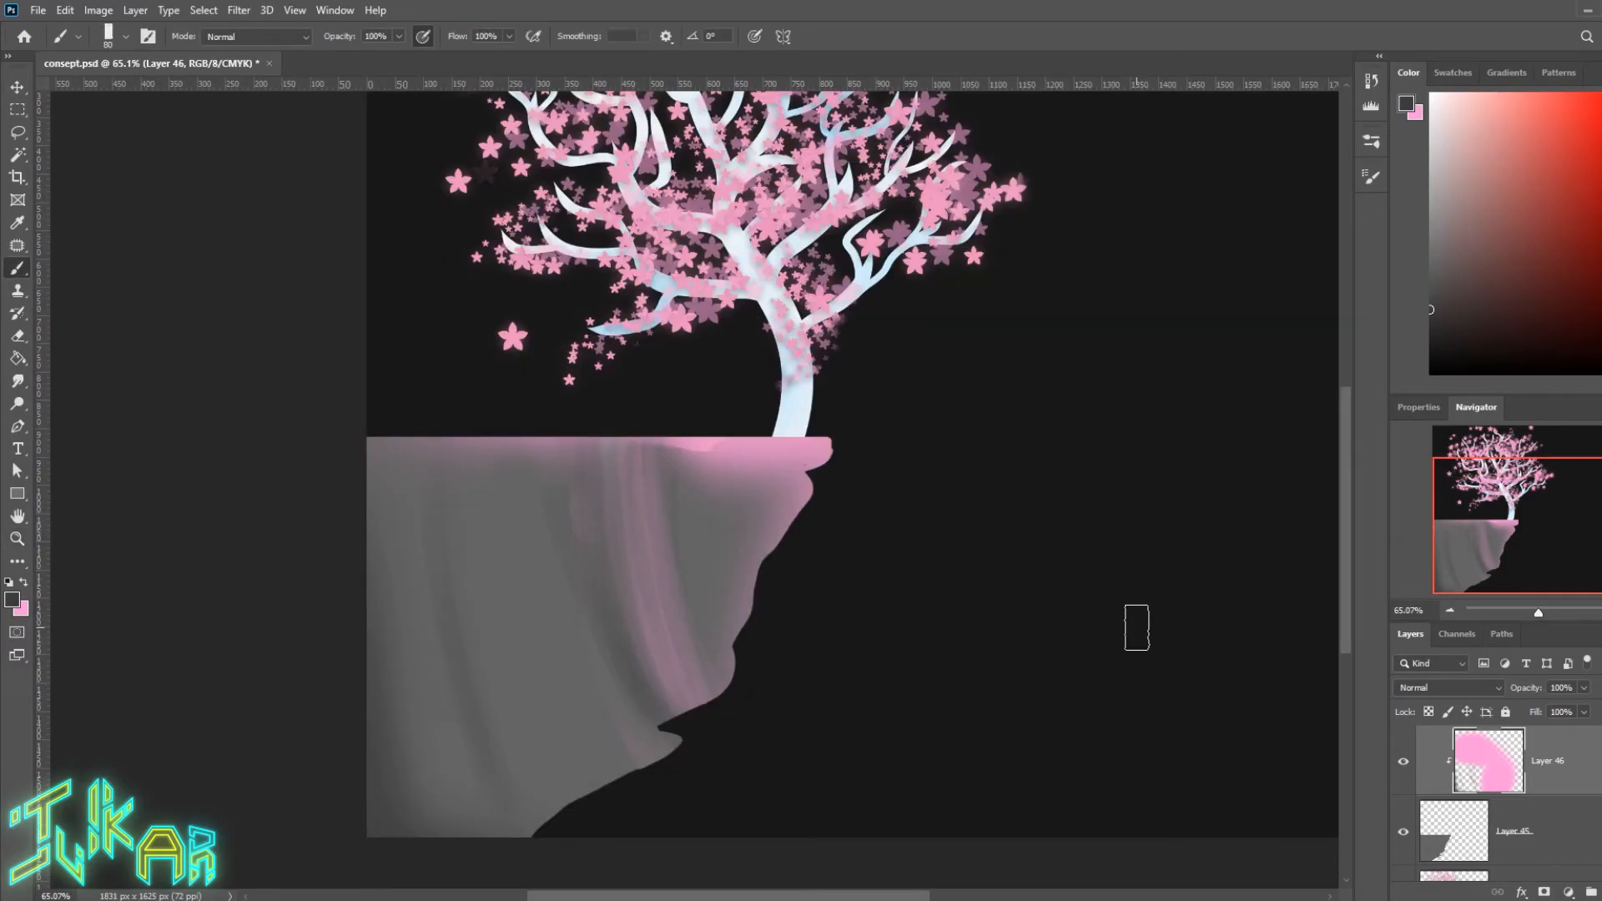
Step: Move the tree and cliff layers down together and scale them up to 106.81%
key(v)
click(1040, 532)
scroll(1040, 532, down, 1)
scroll(1040, 531, up, 1)
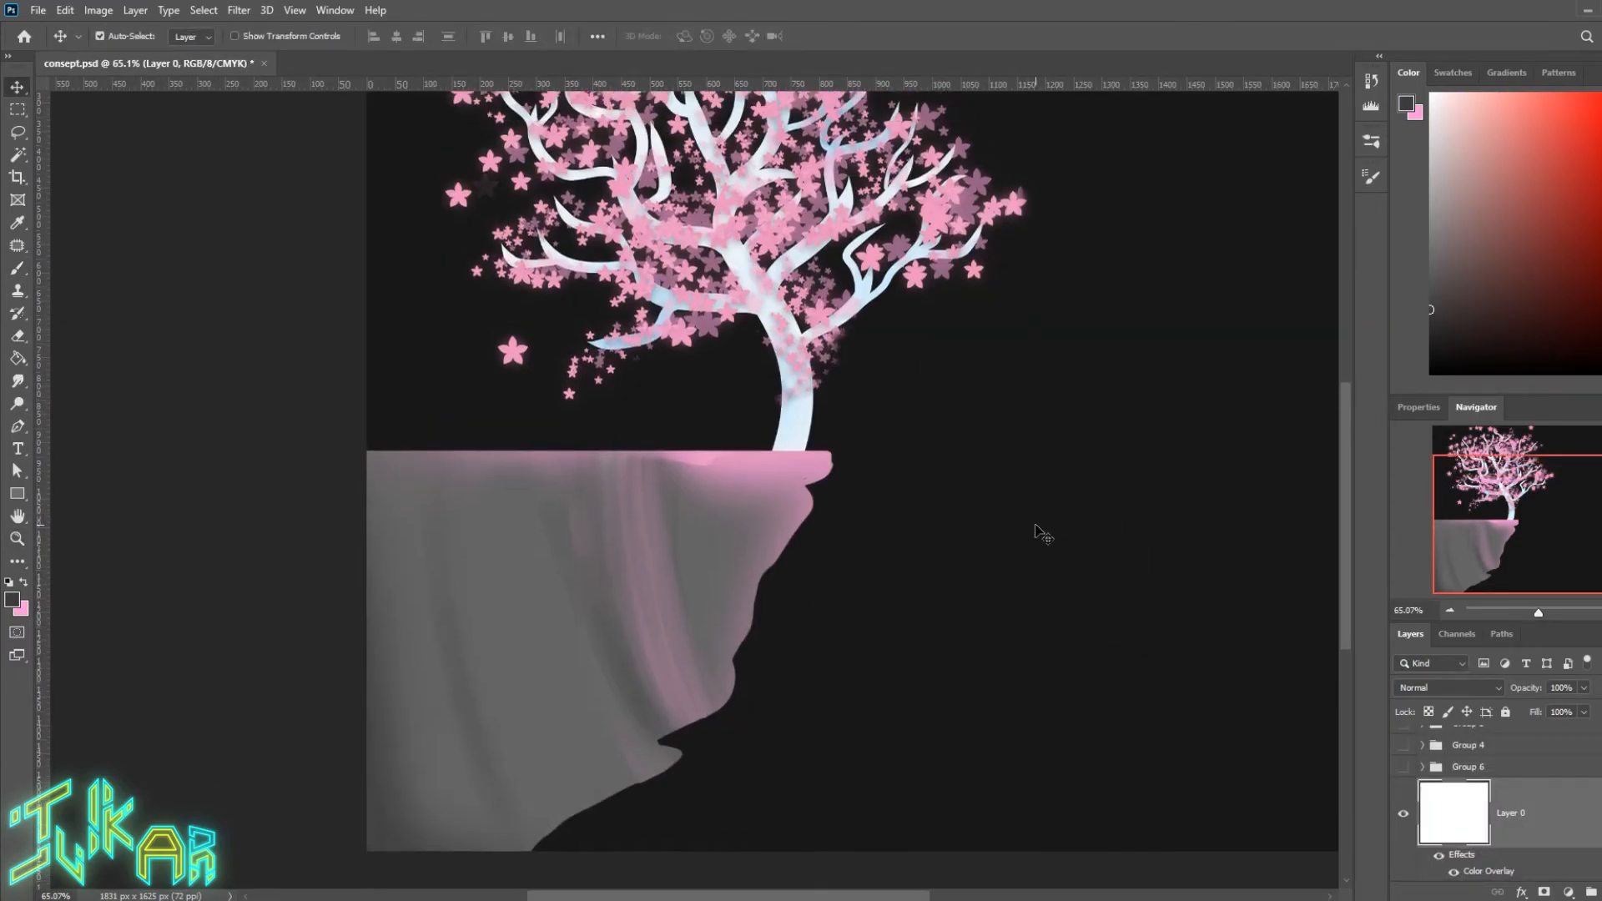
key(z)
drag(1043, 524, 818, 508)
scroll(1566, 789, up, 3)
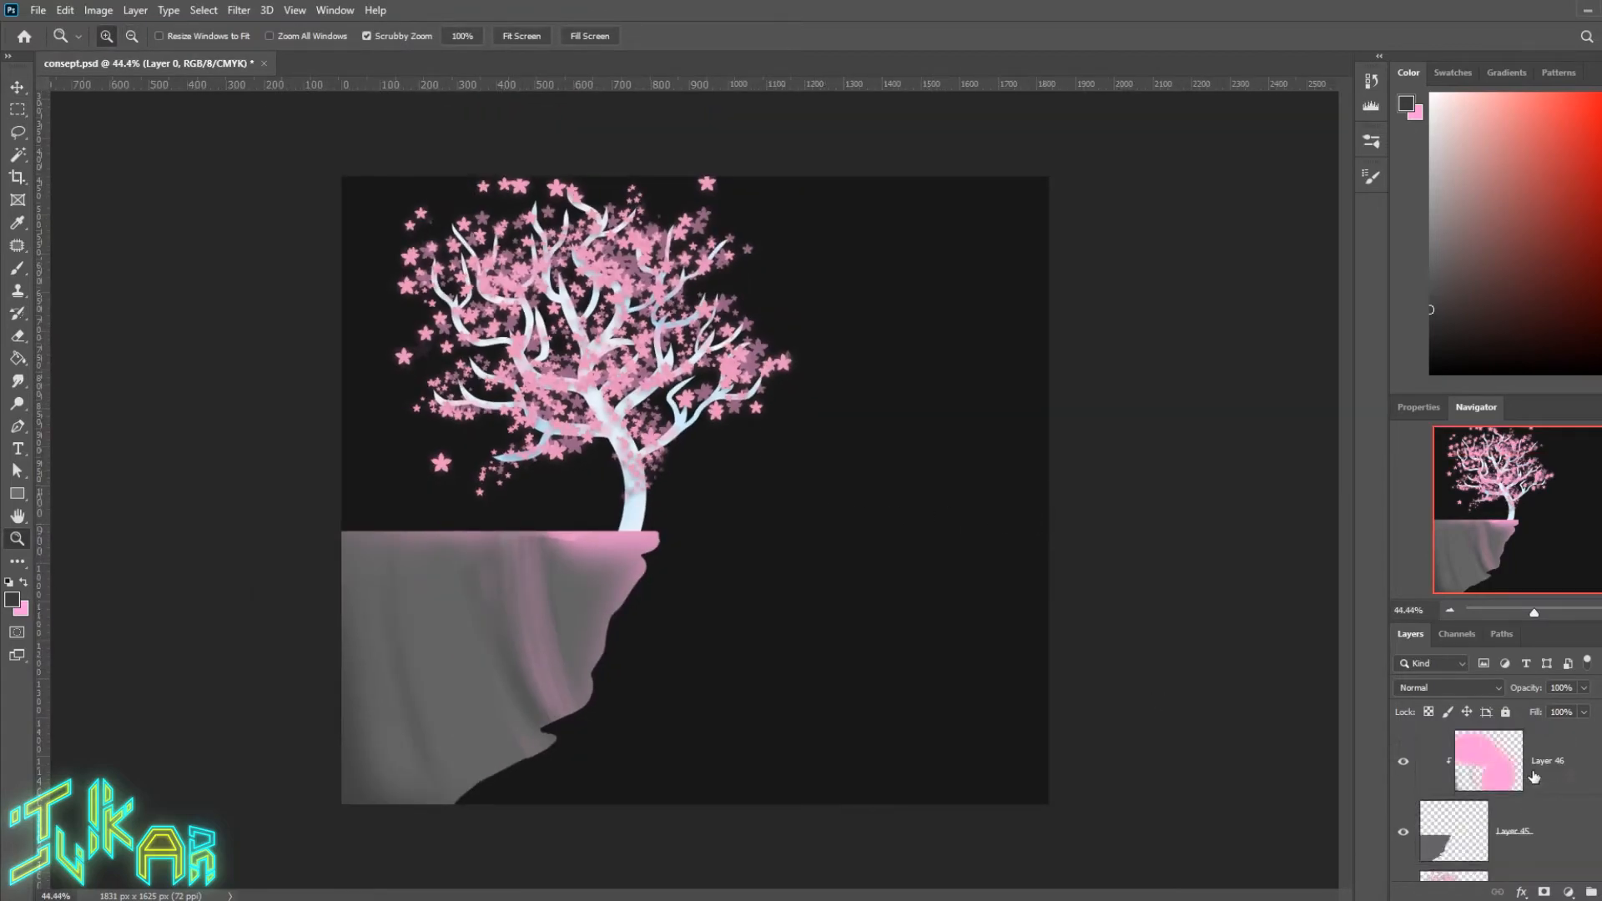
scroll(1566, 789, up, 2)
shift+click(1508, 783)
key(ctrl+t)
drag(550, 600, 540, 659)
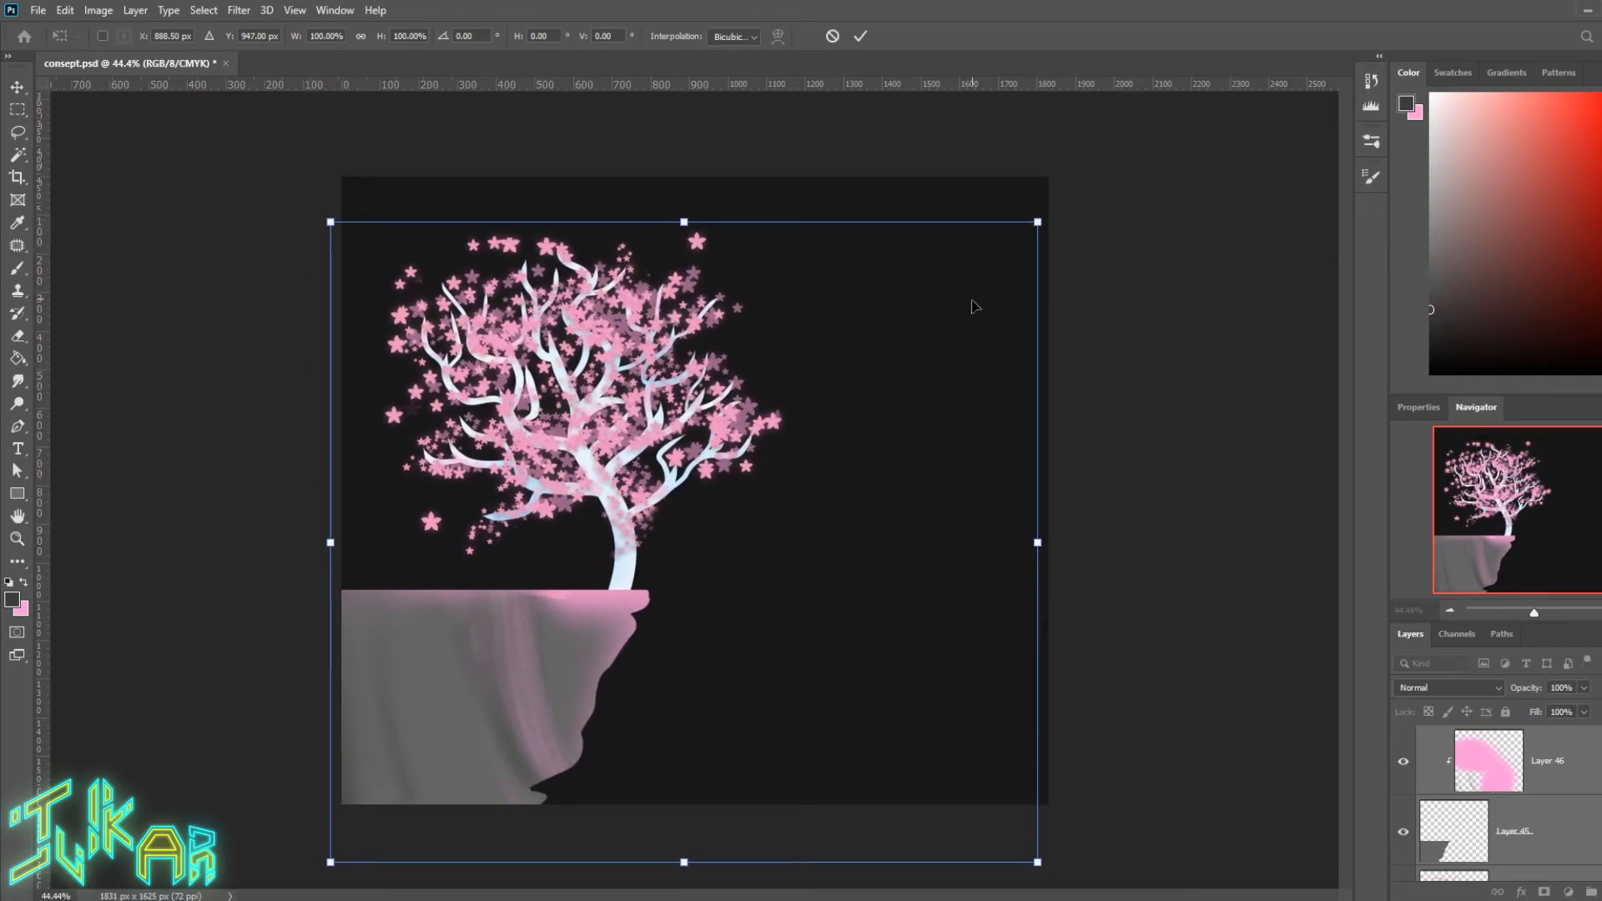
drag(1037, 224, 1081, 365)
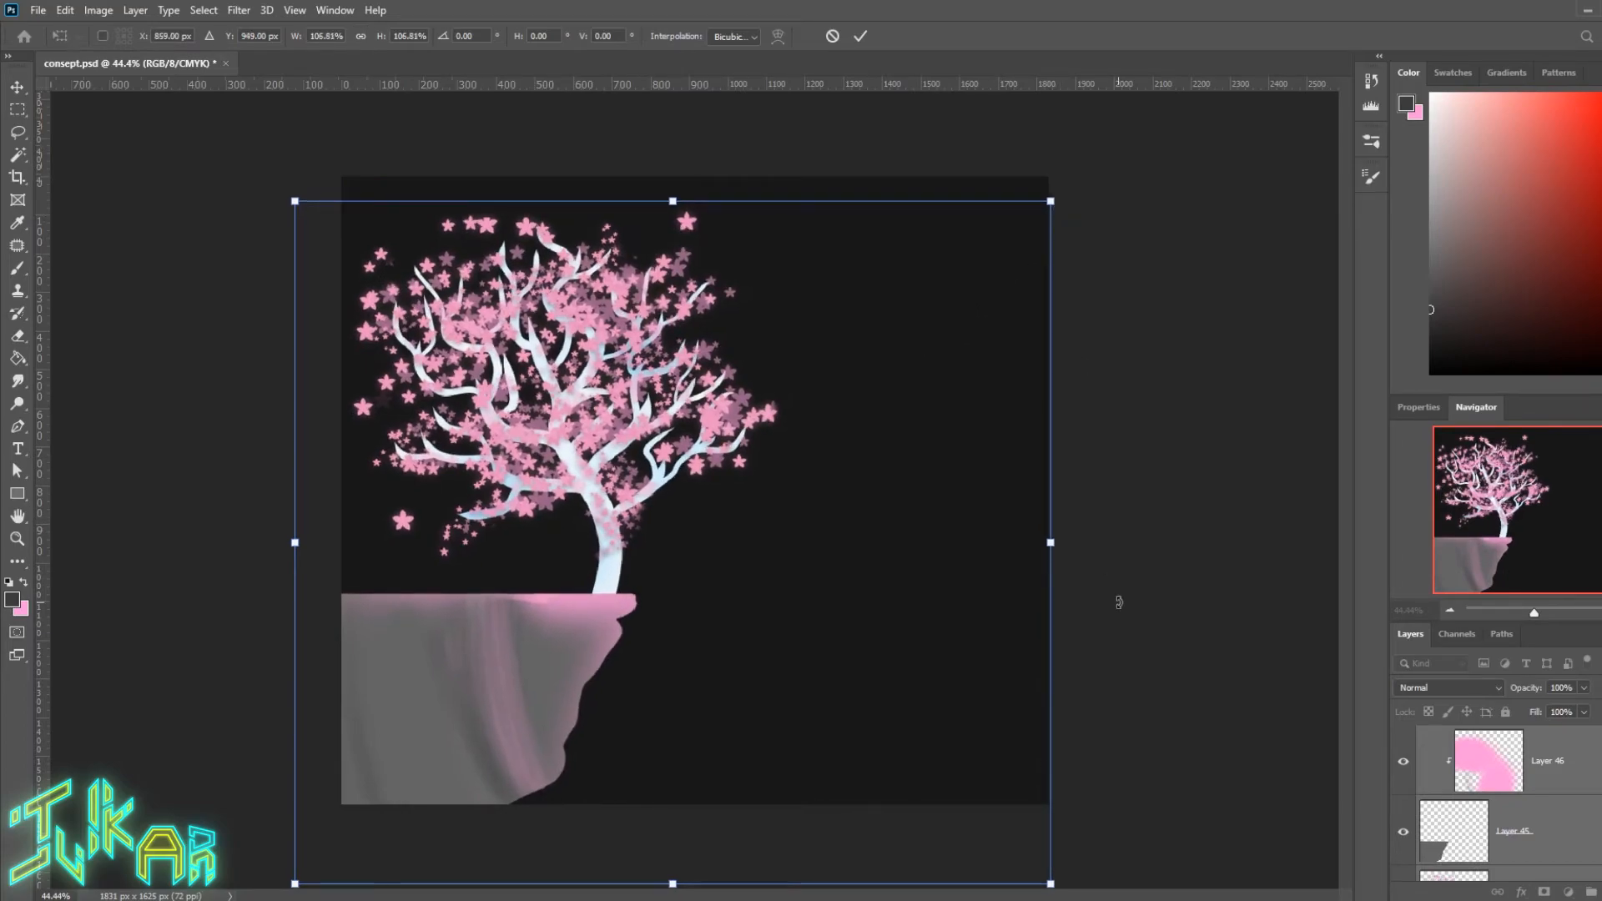
key(Return)
Step: Add an empty layer directly above the sakura tree's layer, below the cliff layer
key(z)
key(v)
click(467, 527)
key(ctrl+shift+alt+n)
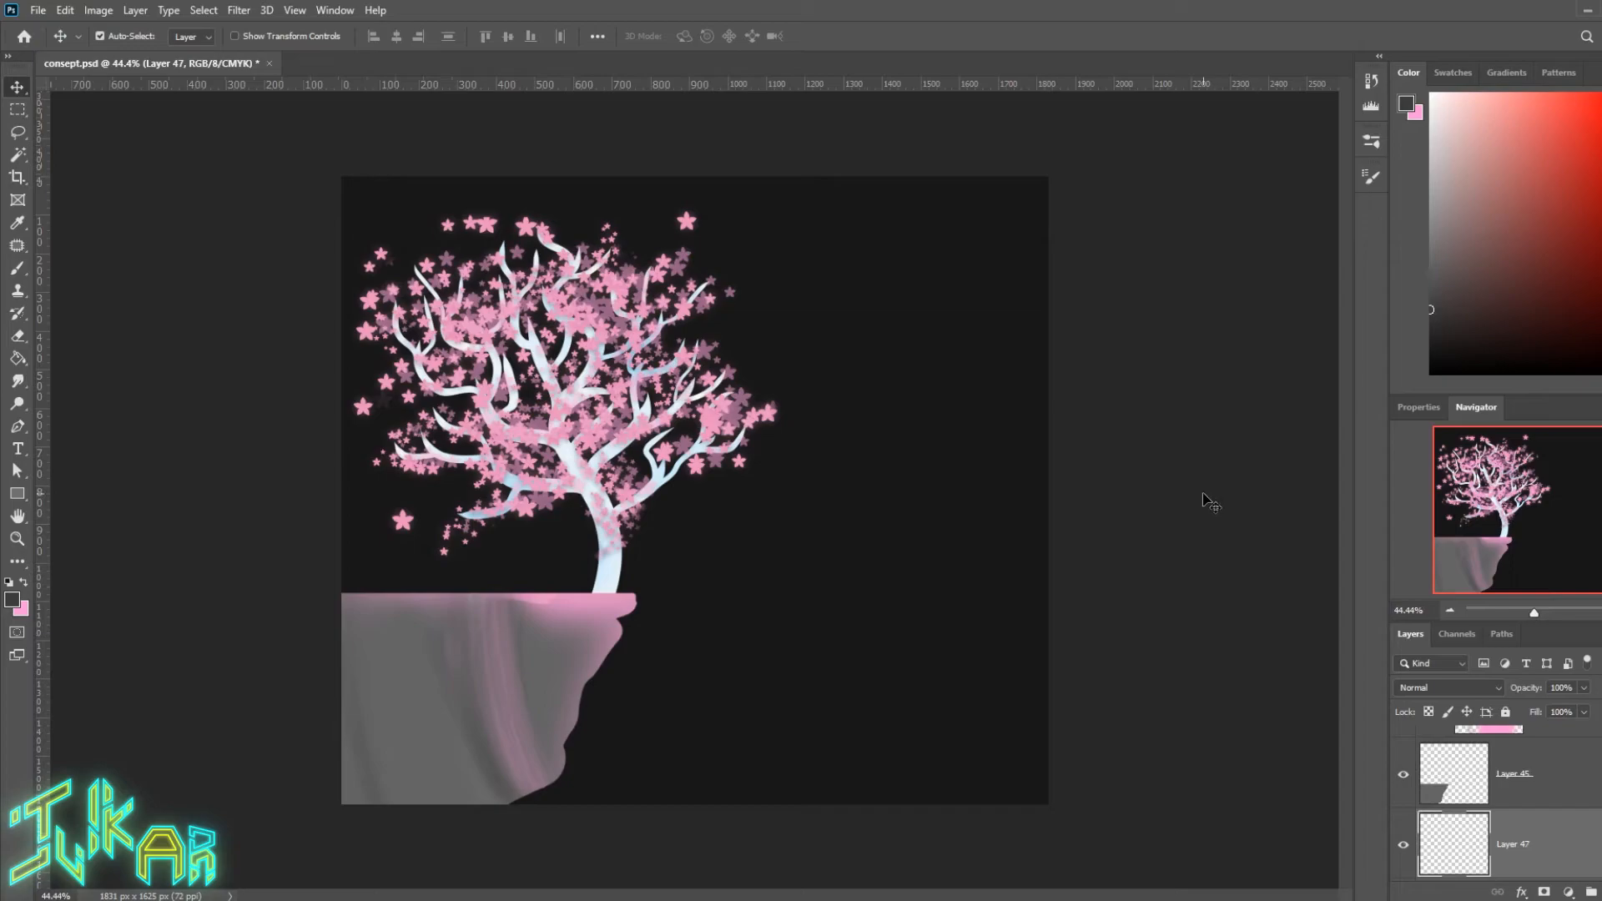
Step: Paint a faint light blue and pink glow around the tree's blossoms on Layer 47 with a soft 600 px brush
click(1601, 221)
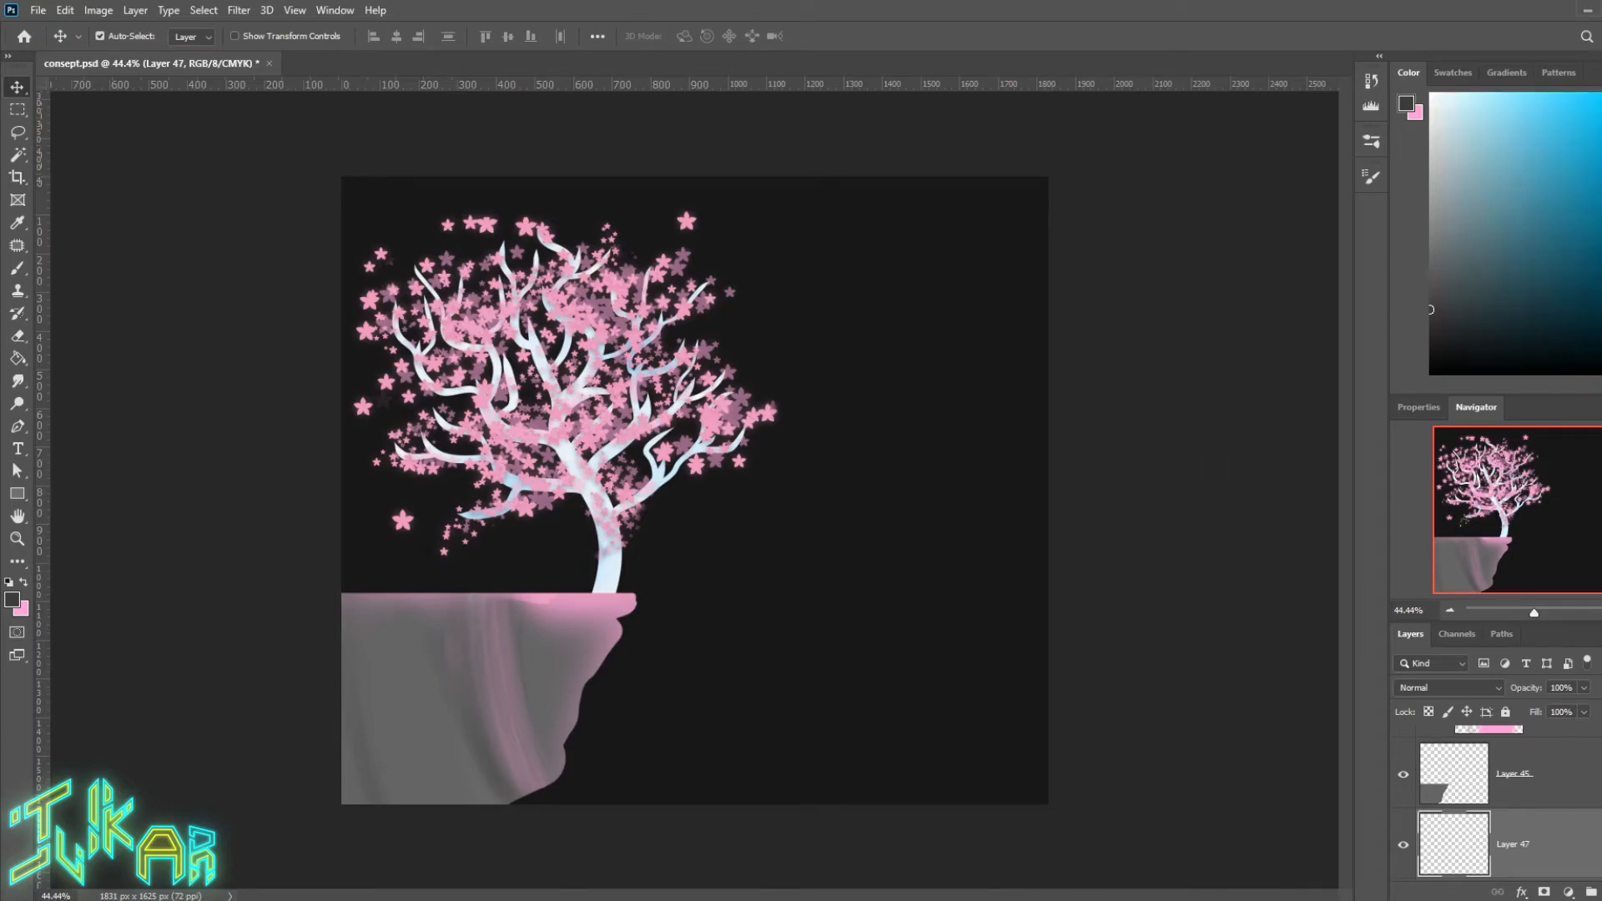
click(1496, 93)
key(b)
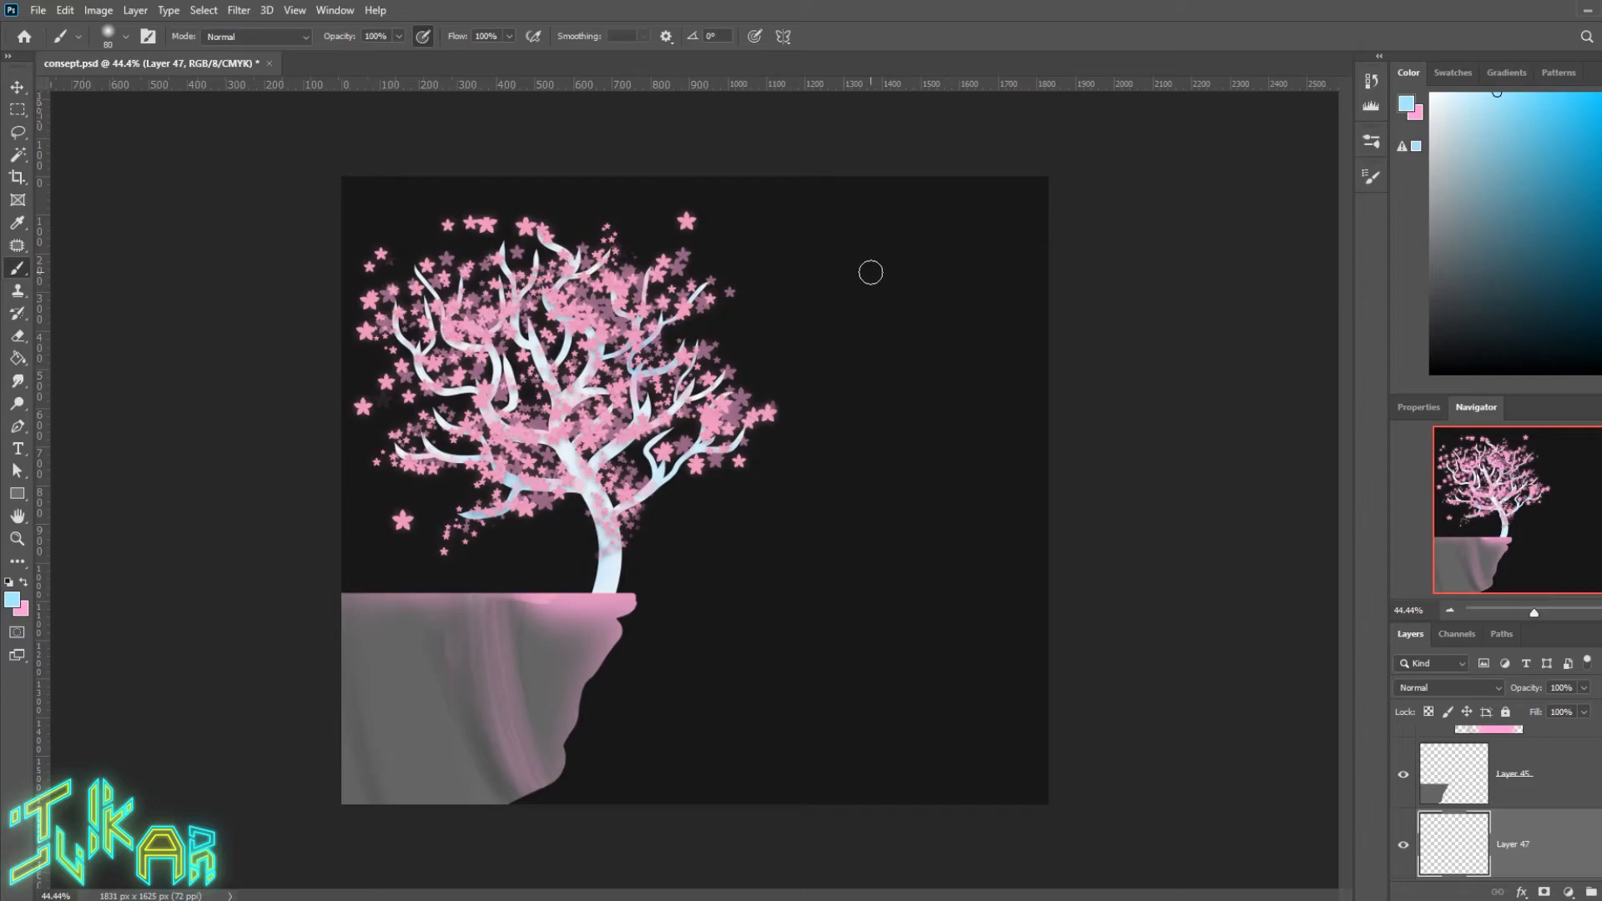
key(bracketright)
key(bracketright)
key(bracketright)
key(bracketright)
key(bracketright)
key(bracketright)
key(bracketright)
key(bracketright)
mouse_move(419, 421)
mouse_down()
mouse_move(486, 299)
mouse_move(455, 477)
mouse_up()
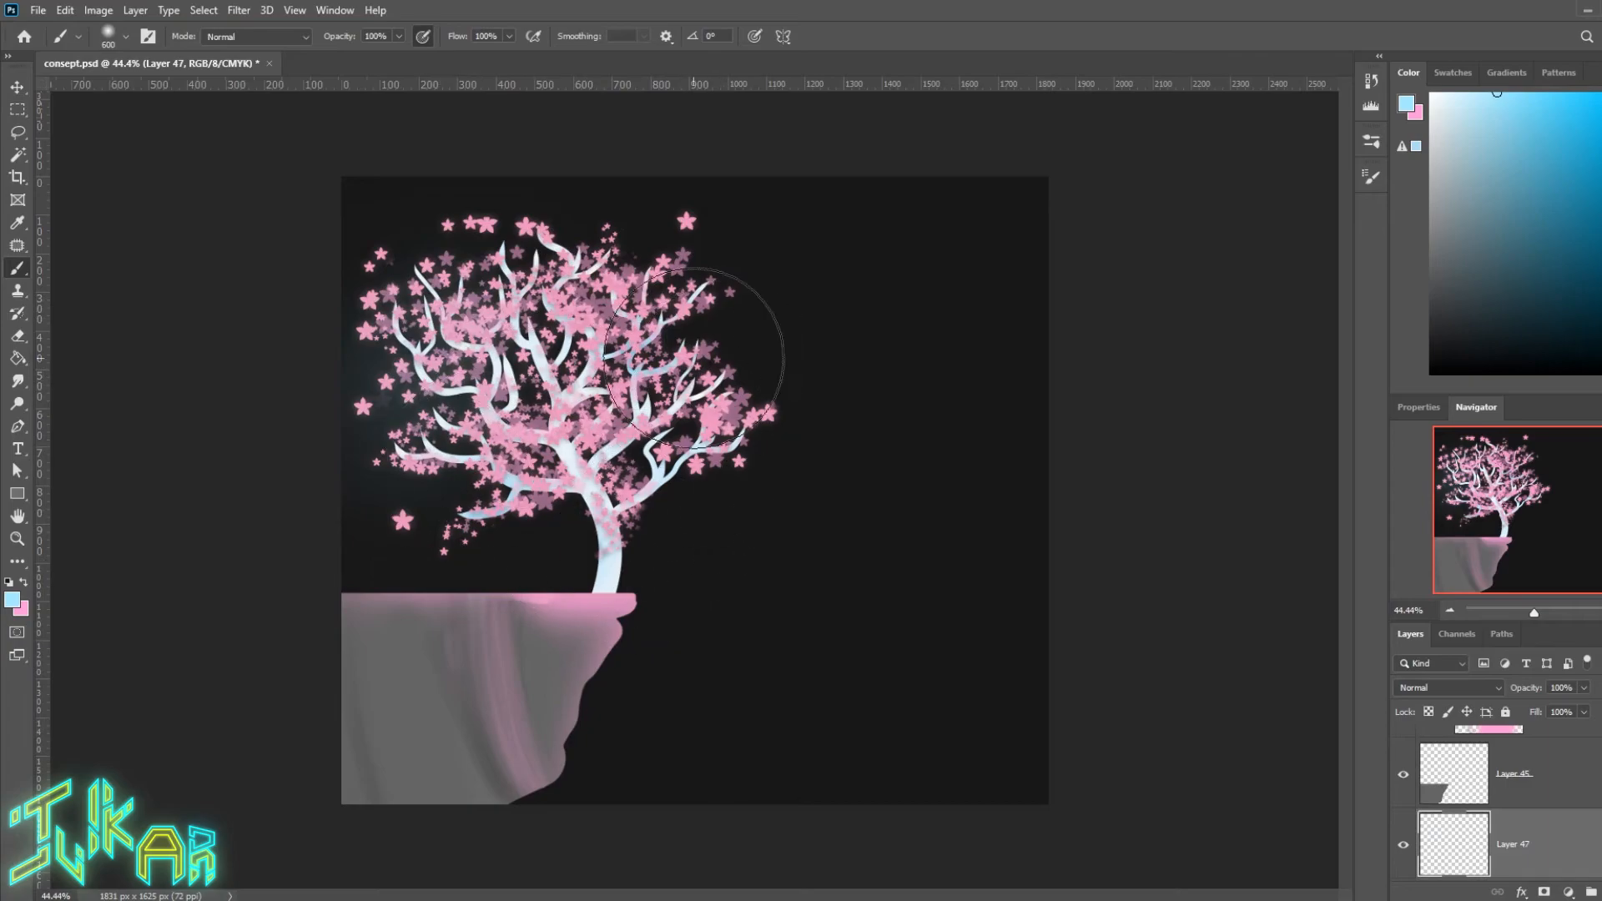
mouse_move(758, 367)
mouse_down()
mouse_move(759, 421)
mouse_move(726, 356)
mouse_move(744, 386)
mouse_up()
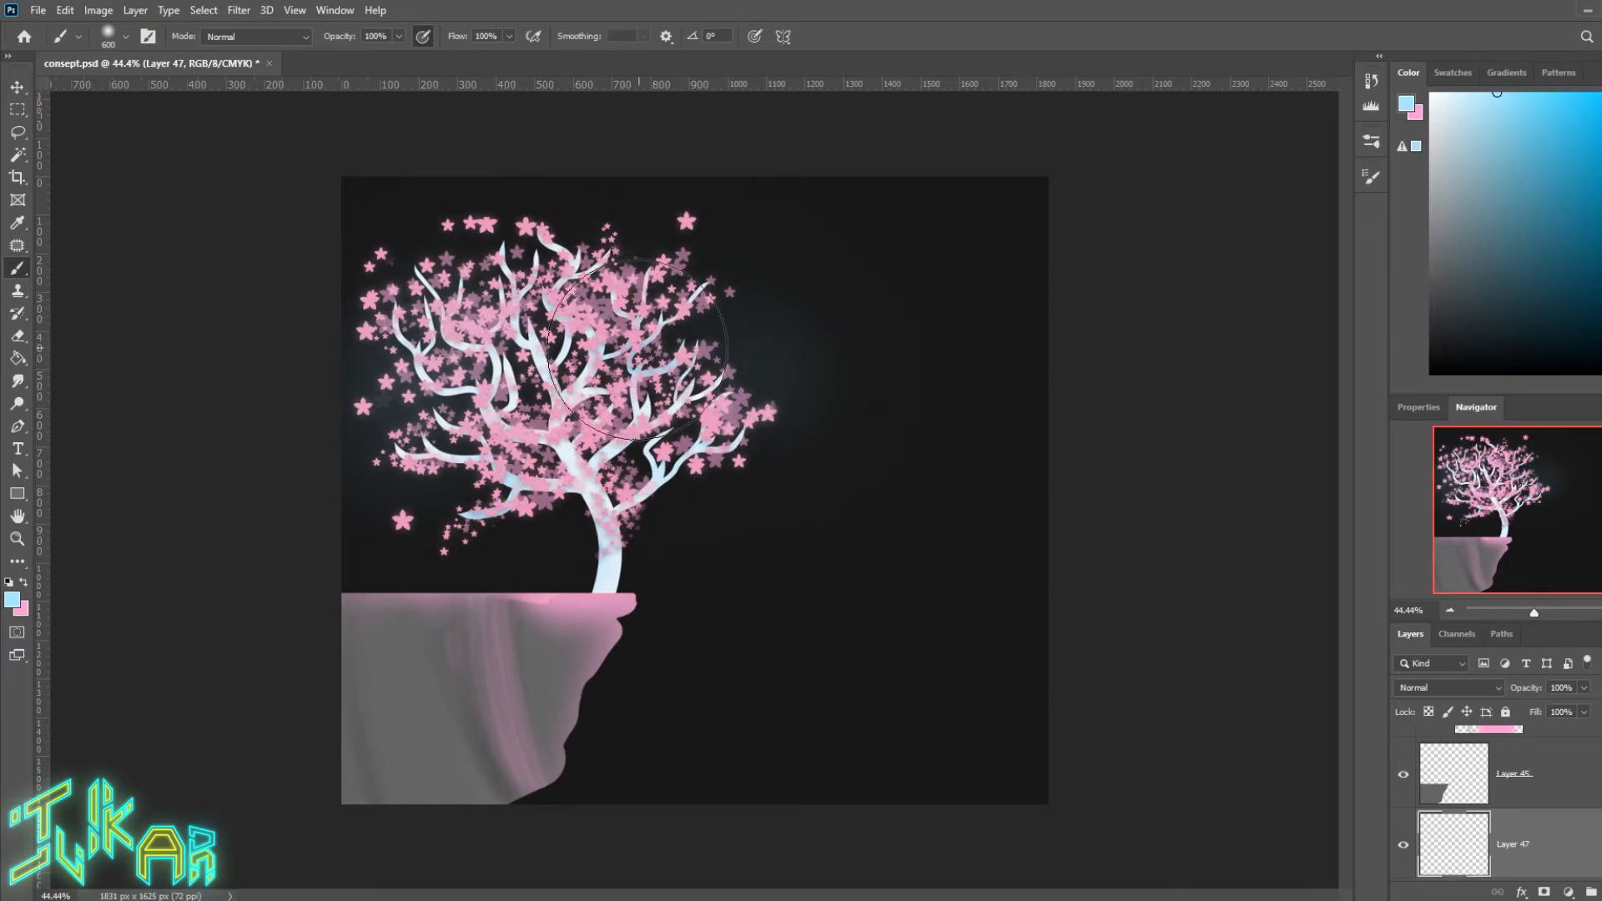
key(x)
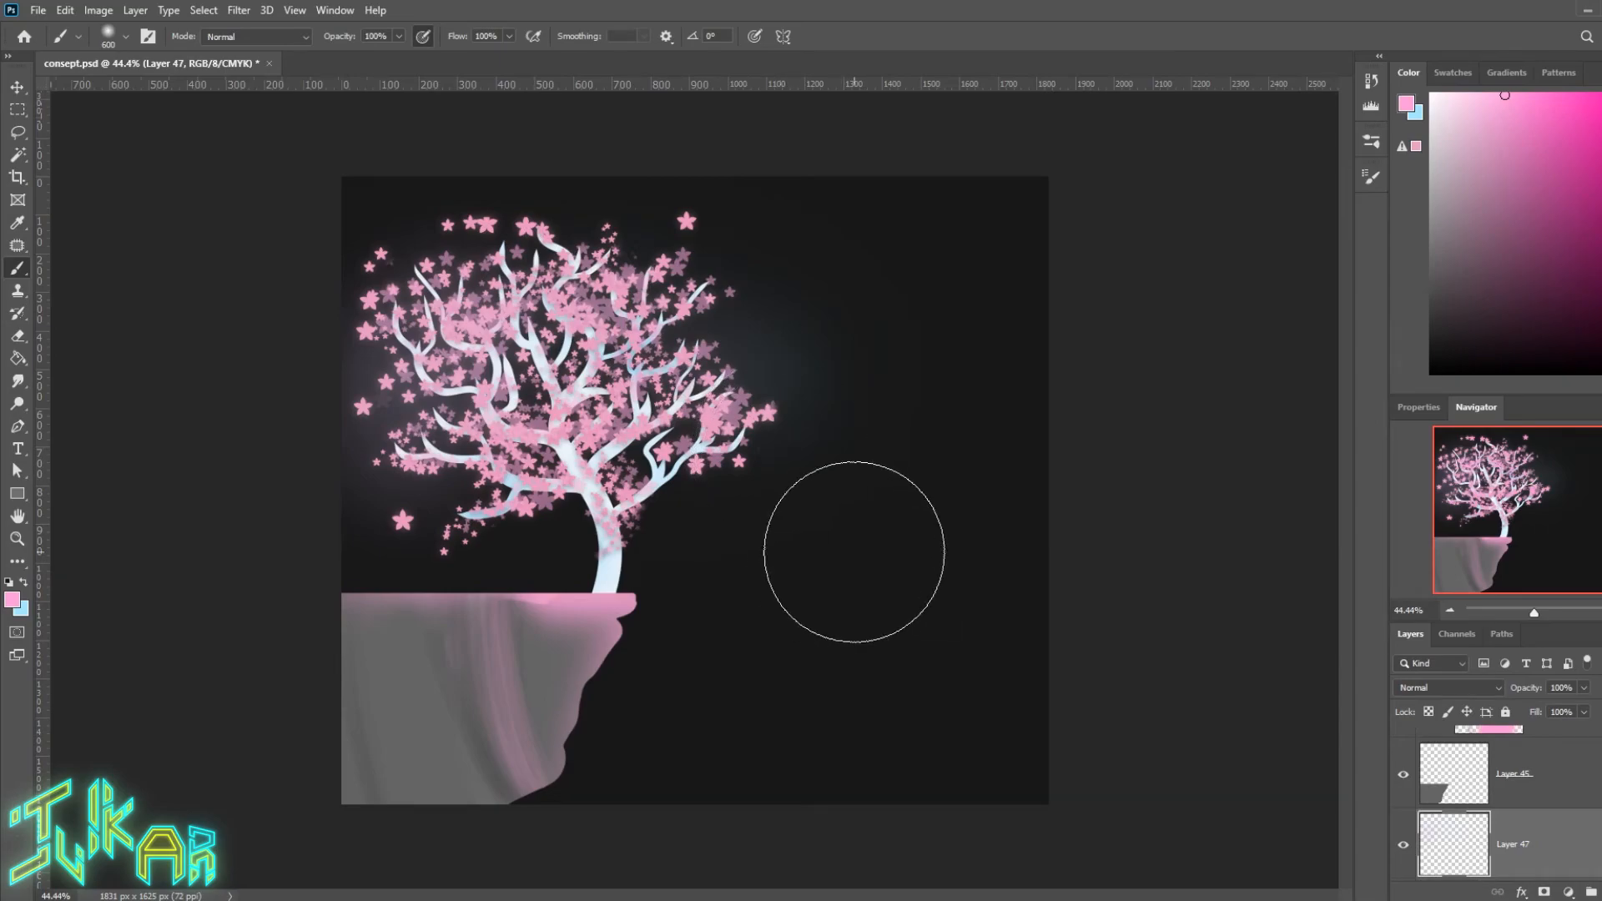
Step: Move the glow layer above Layer 46 and release it from the cliff's clipping mask
scroll(1557, 801, up, 2)
key(ctrl+bracketright)
key(ctrl+bracketright)
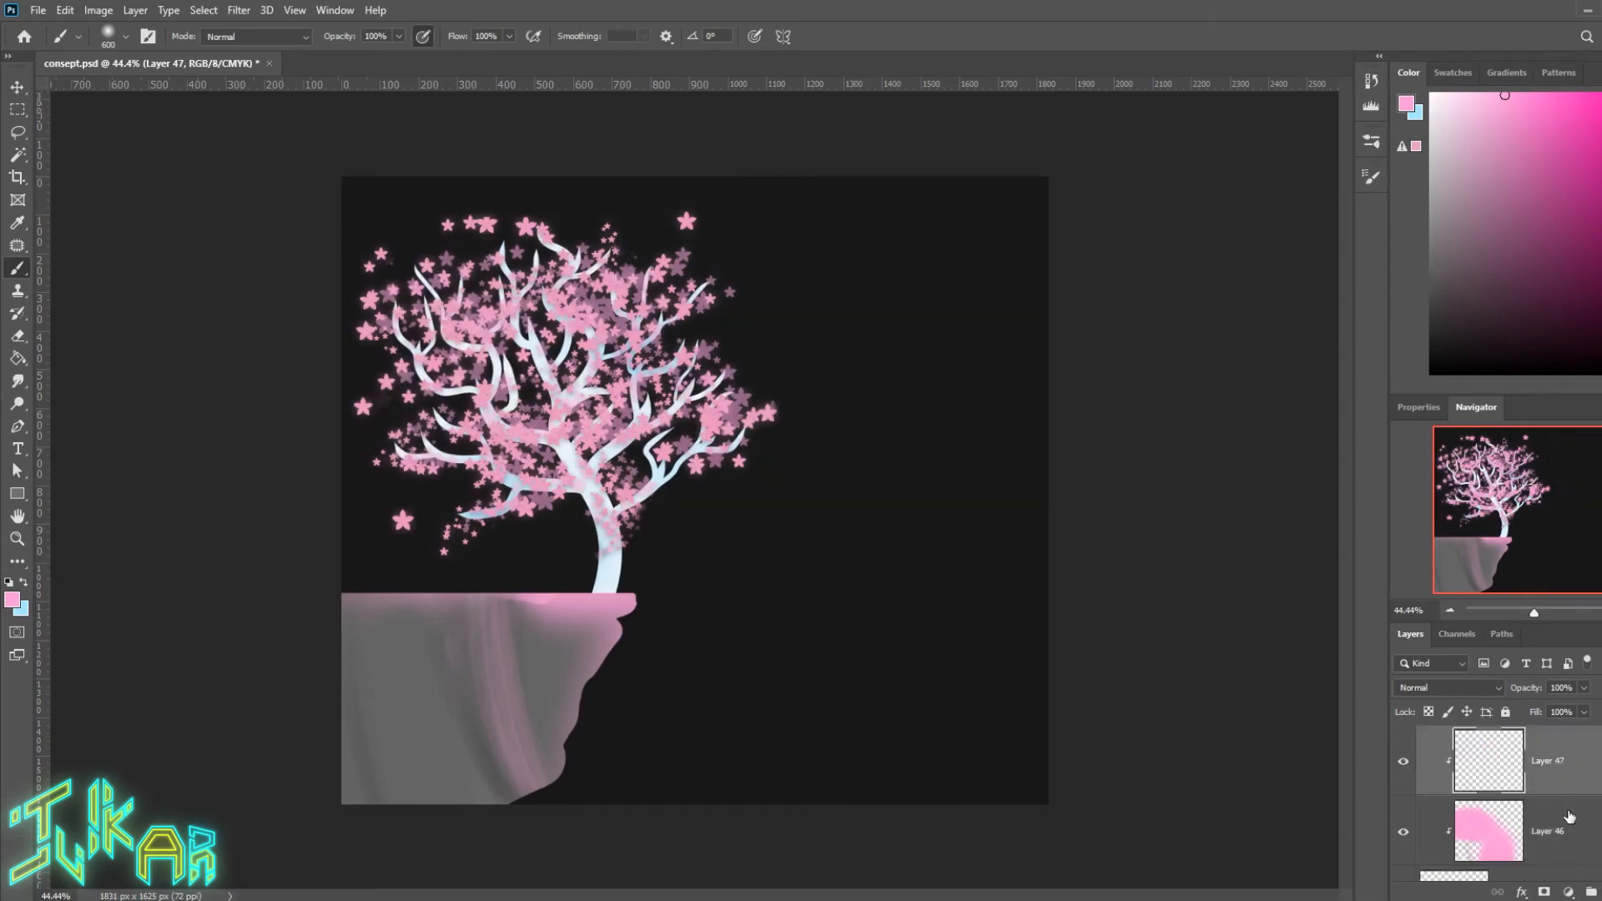
alt+click(1585, 791)
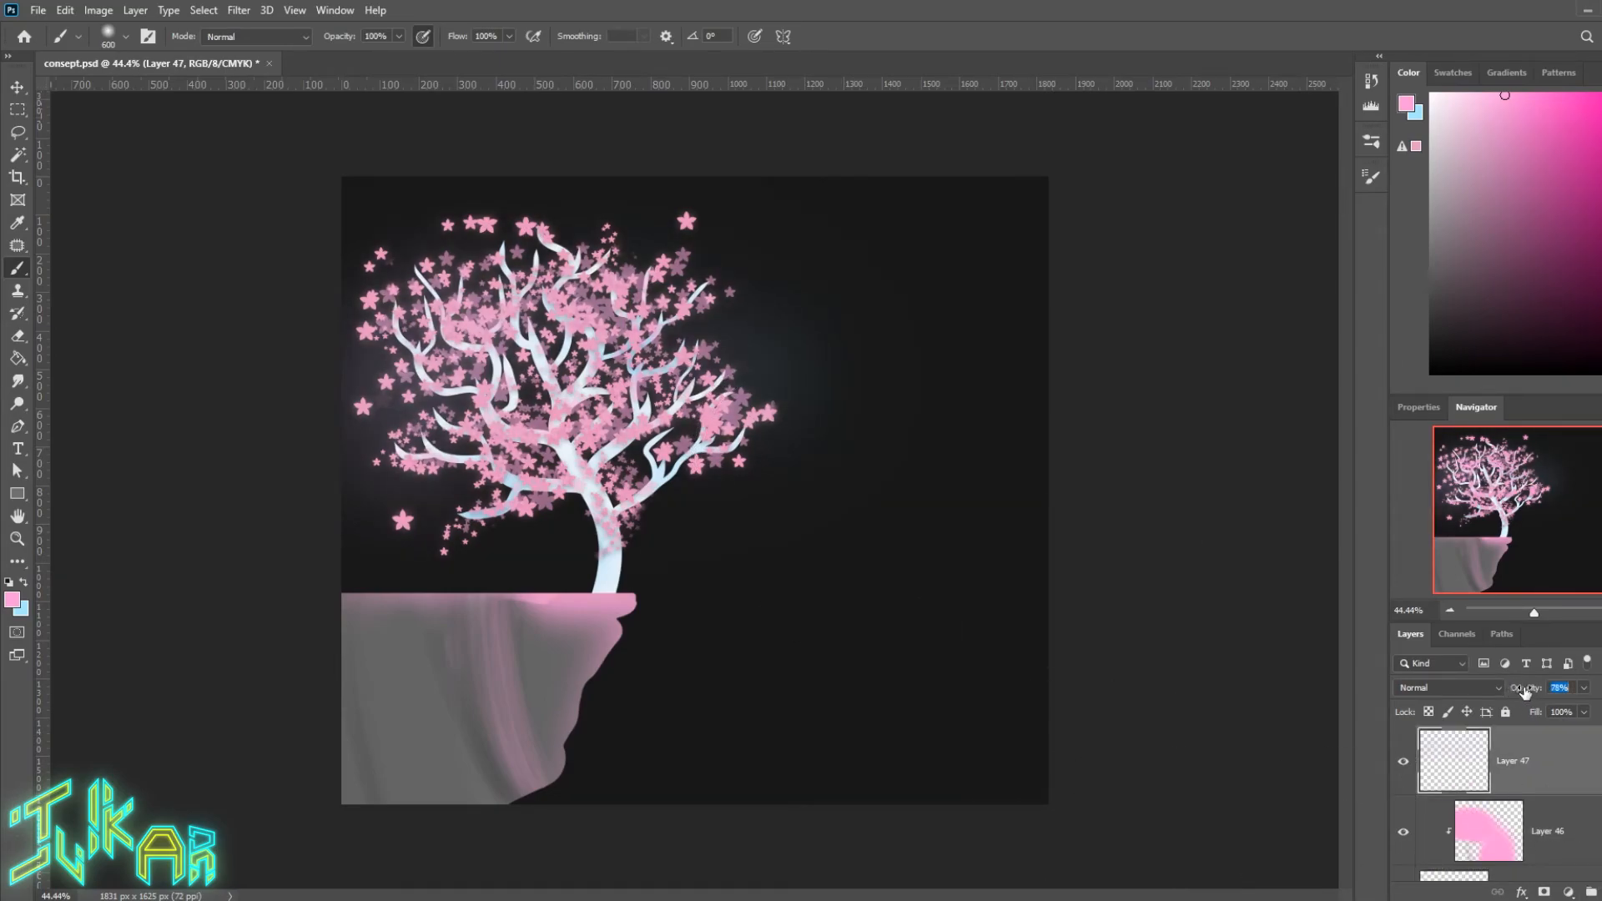
Step: Add an empty layer above Layer 47 and reduce the petal-shaped brush to 80 px
key(ctrl+shift+alt+n)
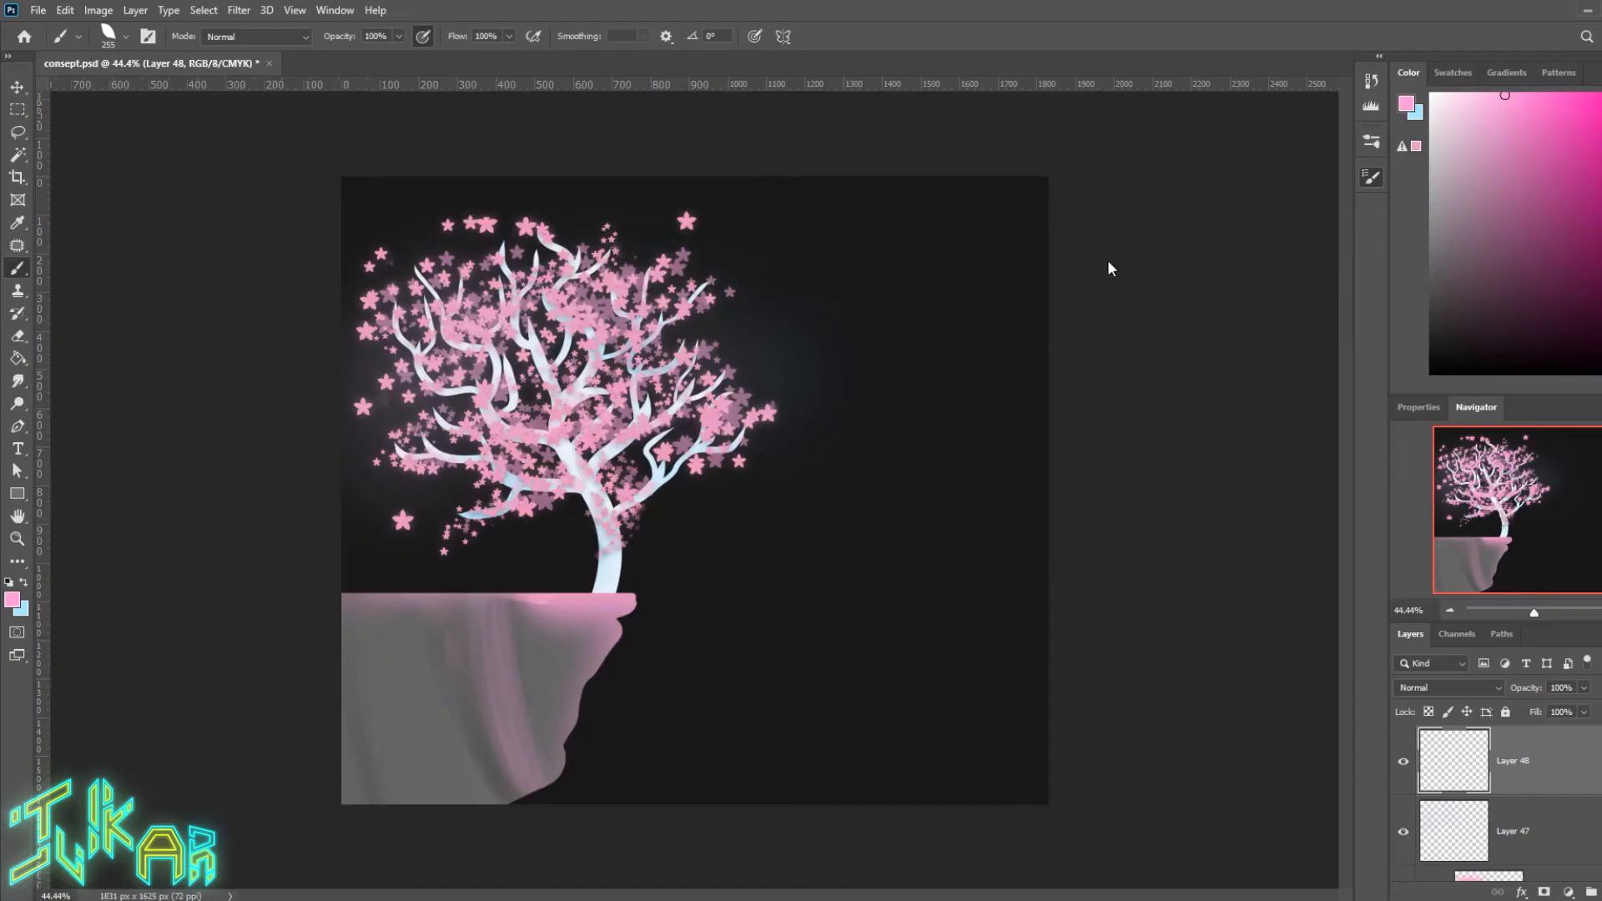
mouse_move(1026, 543)
mouse_down()
mouse_move(757, 629)
mouse_move(926, 818)
mouse_up()
key(ctrl+z)
key(bracketleft)
key(bracketleft)
key(bracketleft)
key(bracketleft)
key(bracketleft)
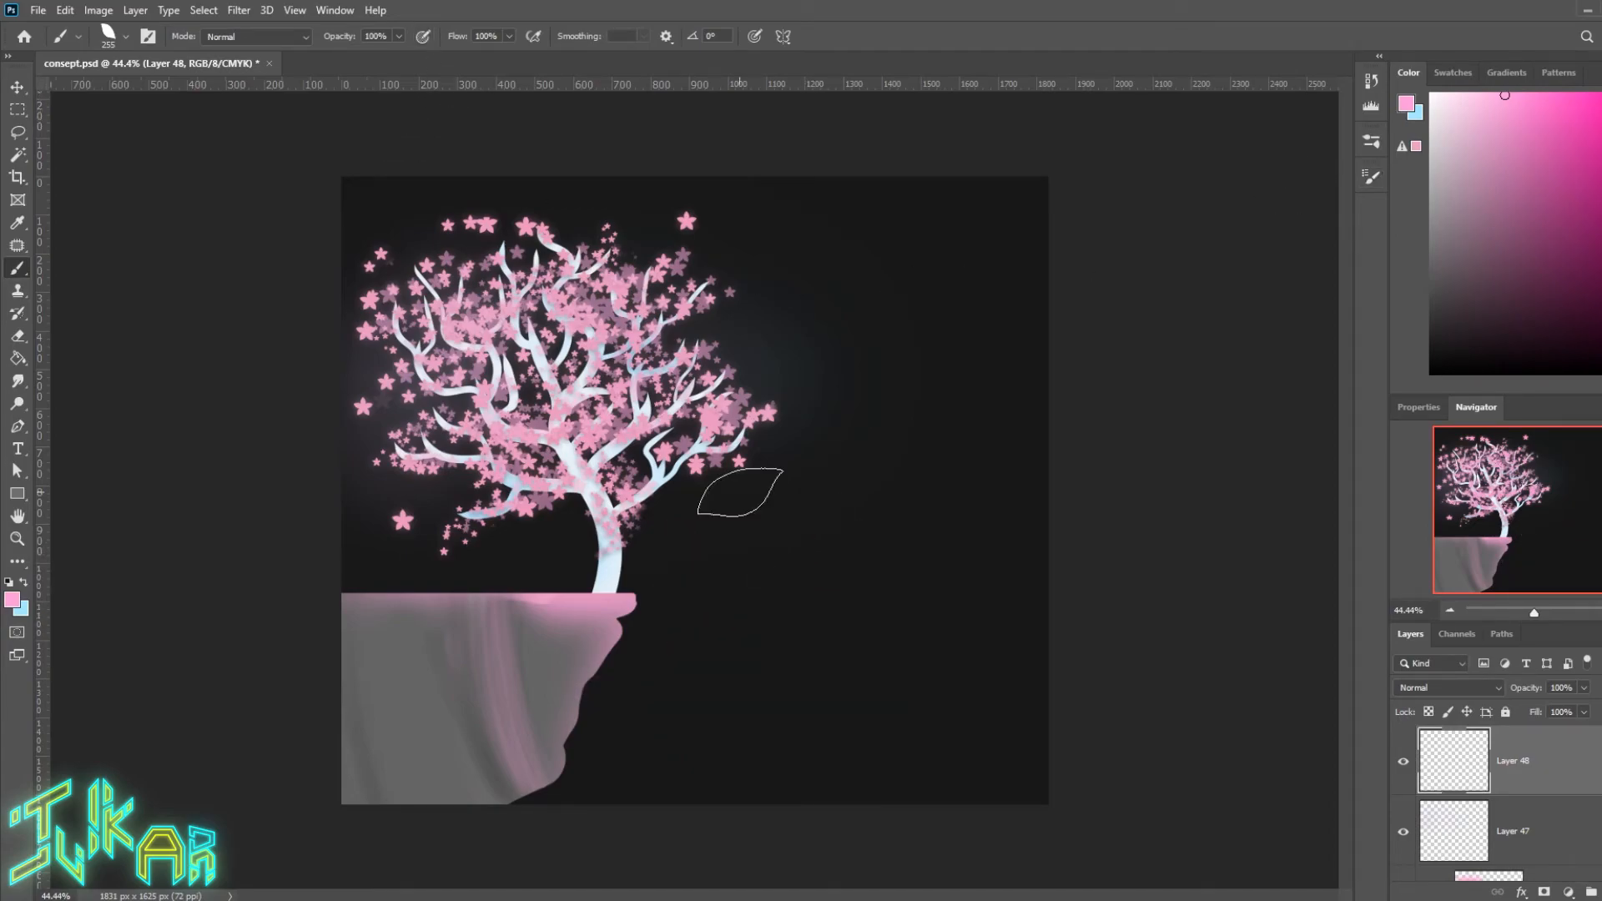
Step: Paint a trail of small pink petals from beneath the tree's left branches across the cliff and past its right edge
drag(790, 491, 815, 659)
key(ctrl+z)
mouse_move(417, 568)
mouse_down()
mouse_move(704, 661)
mouse_move(797, 597)
mouse_move(618, 659)
mouse_move(784, 680)
mouse_up()
key(ctrl+z)
drag(872, 359, 848, 777)
key(ctrl+z)
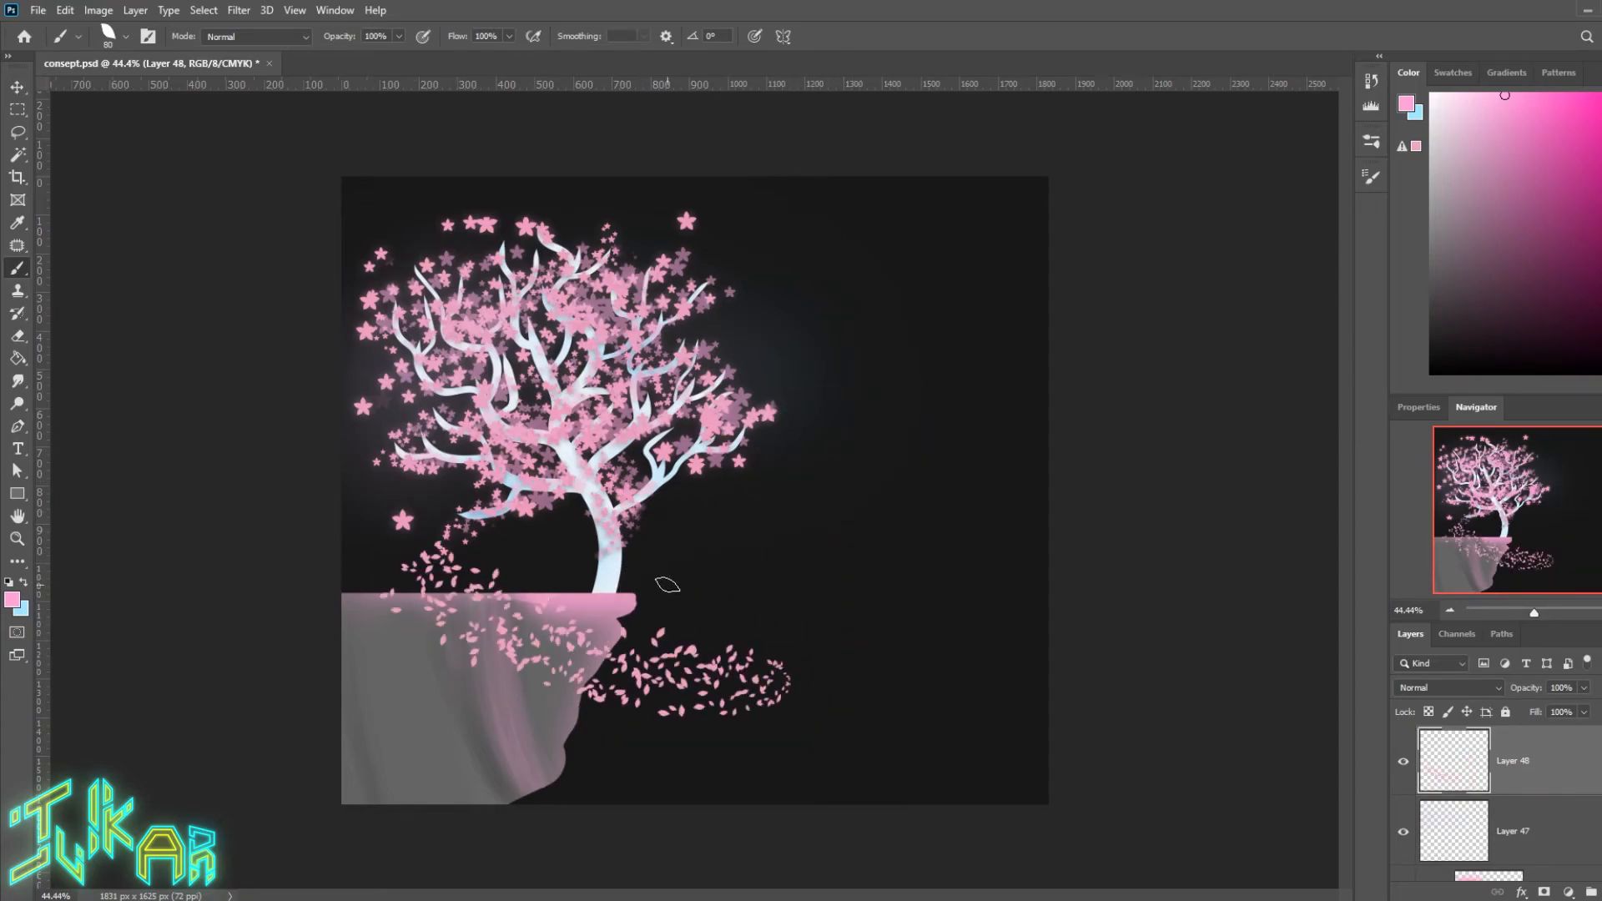
Step: Paint small petal trails rising to the right of the trunk and sweeping from the canopy's left side past the trunk
drag(672, 584, 842, 468)
drag(763, 298, 951, 543)
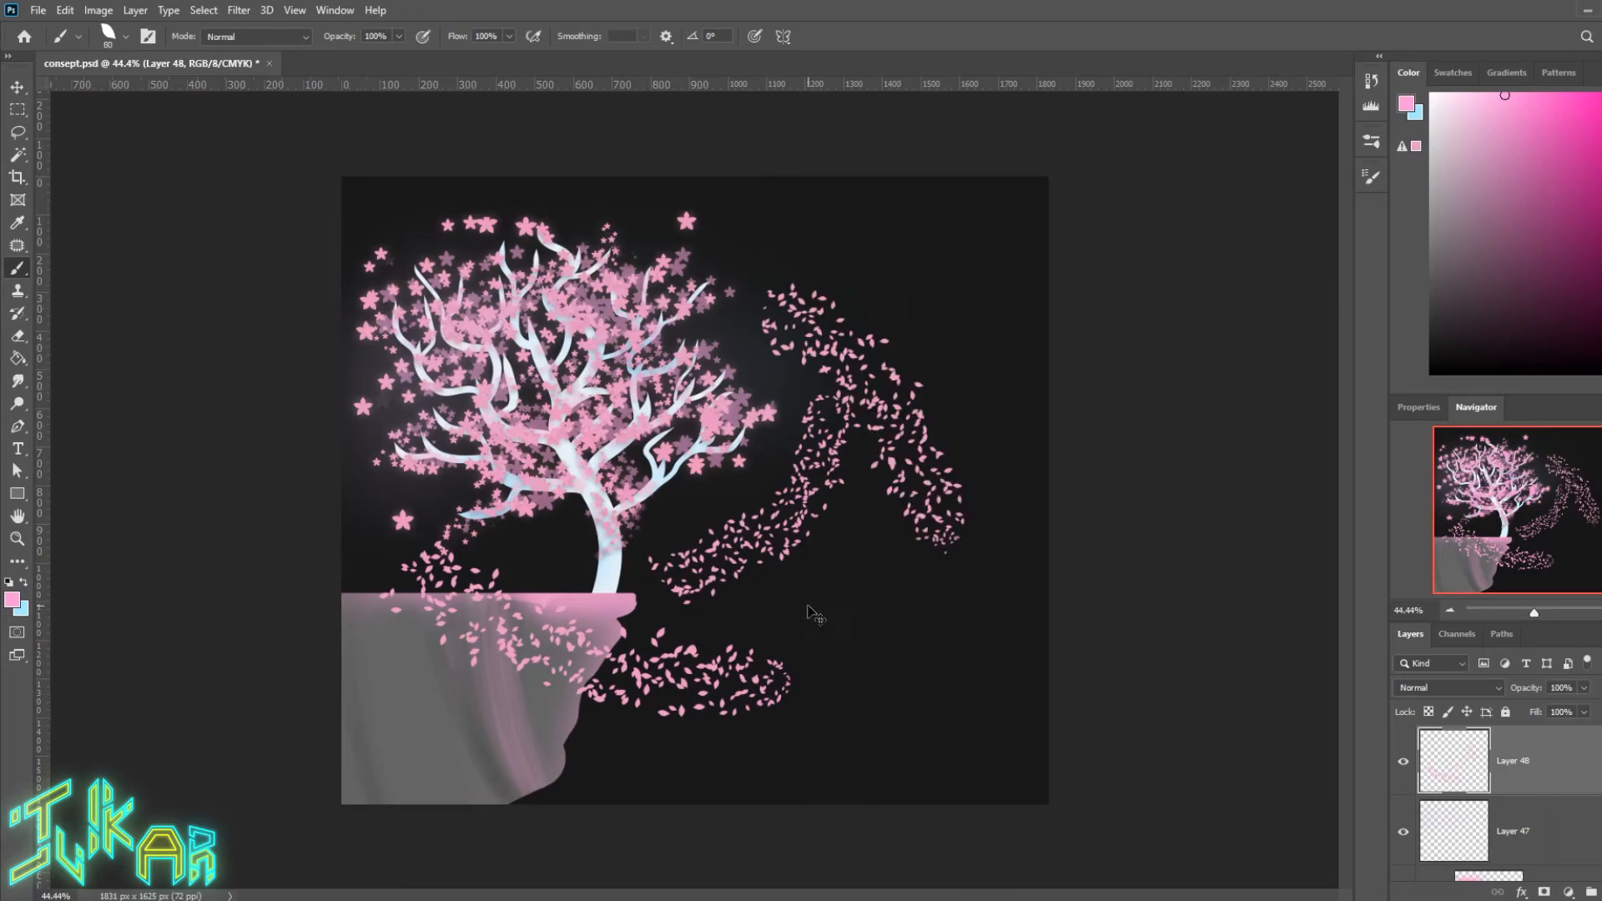
key(ctrl+z)
mouse_move(352, 375)
mouse_down()
mouse_move(509, 617)
mouse_move(401, 541)
mouse_move(532, 554)
mouse_move(776, 480)
mouse_up()
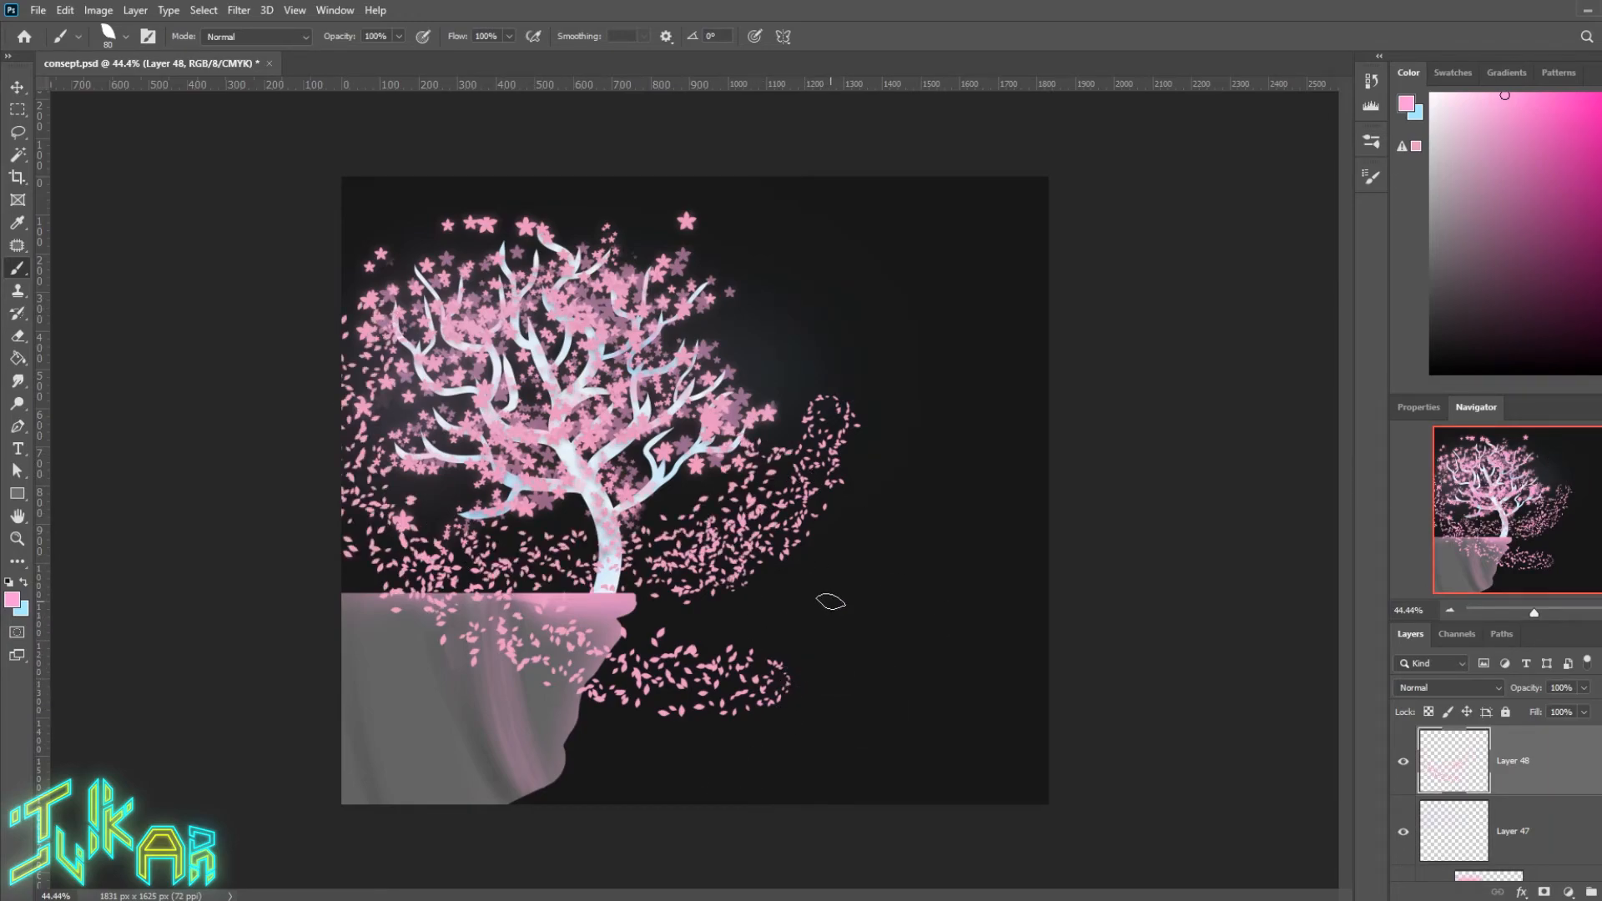
Step: Enlarge the petal brush to 175 px and scatter larger pink petals to the right of the tree and beside the cliff
drag(757, 334, 916, 642)
key(ctrl+z)
key(bracketright)
key(bracketright)
key(bracketright)
drag(776, 363, 894, 579)
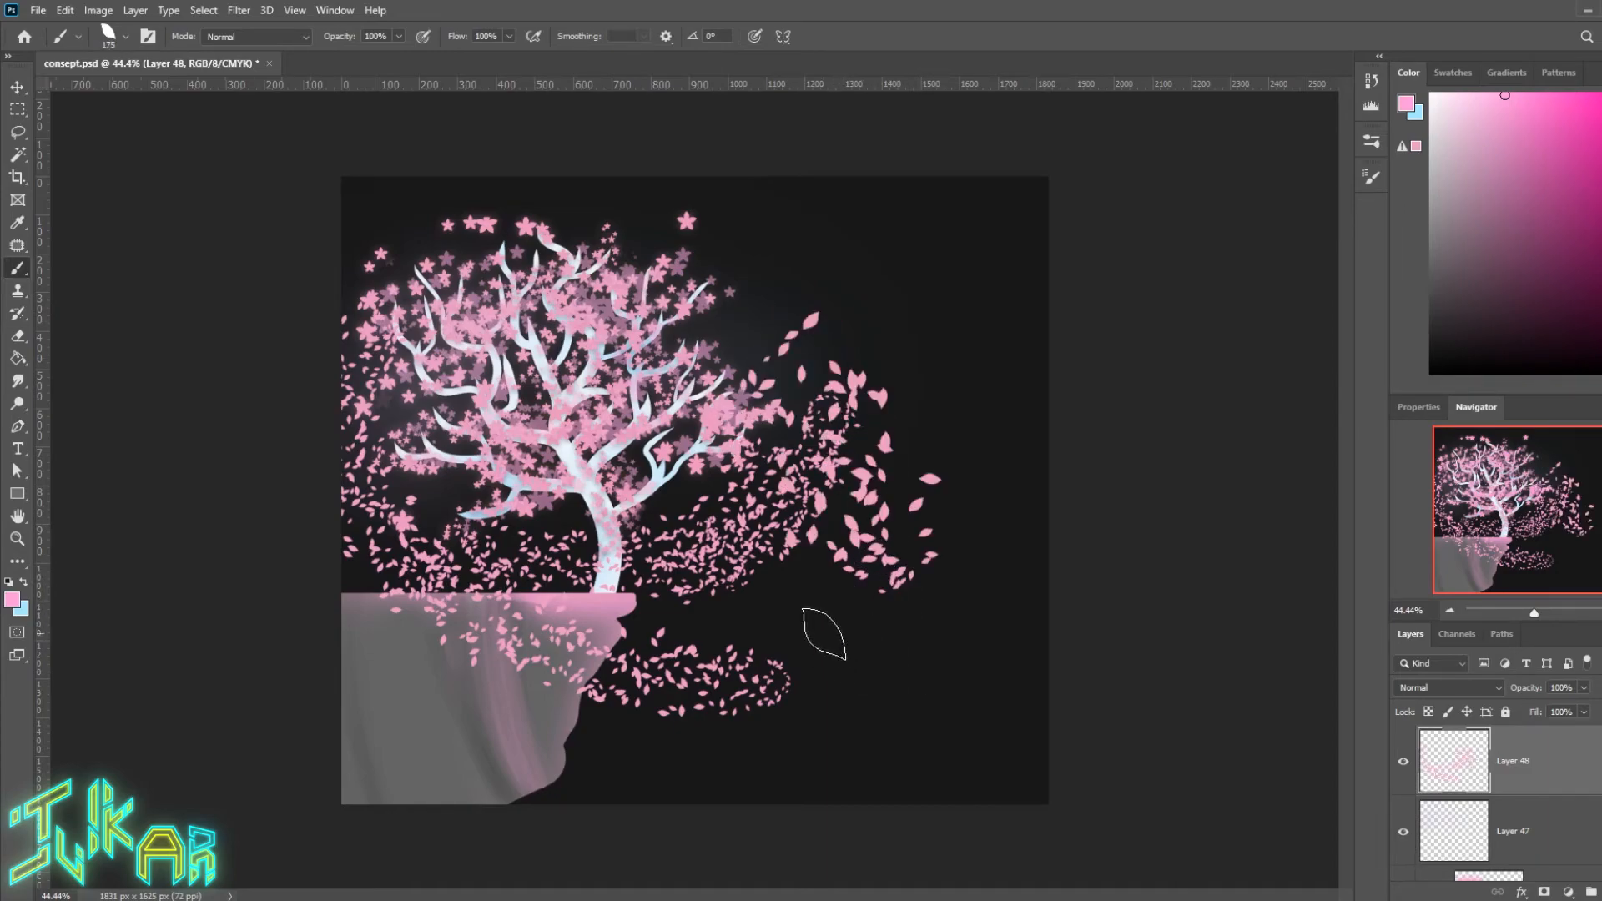
drag(736, 784, 716, 761)
drag(617, 766, 829, 815)
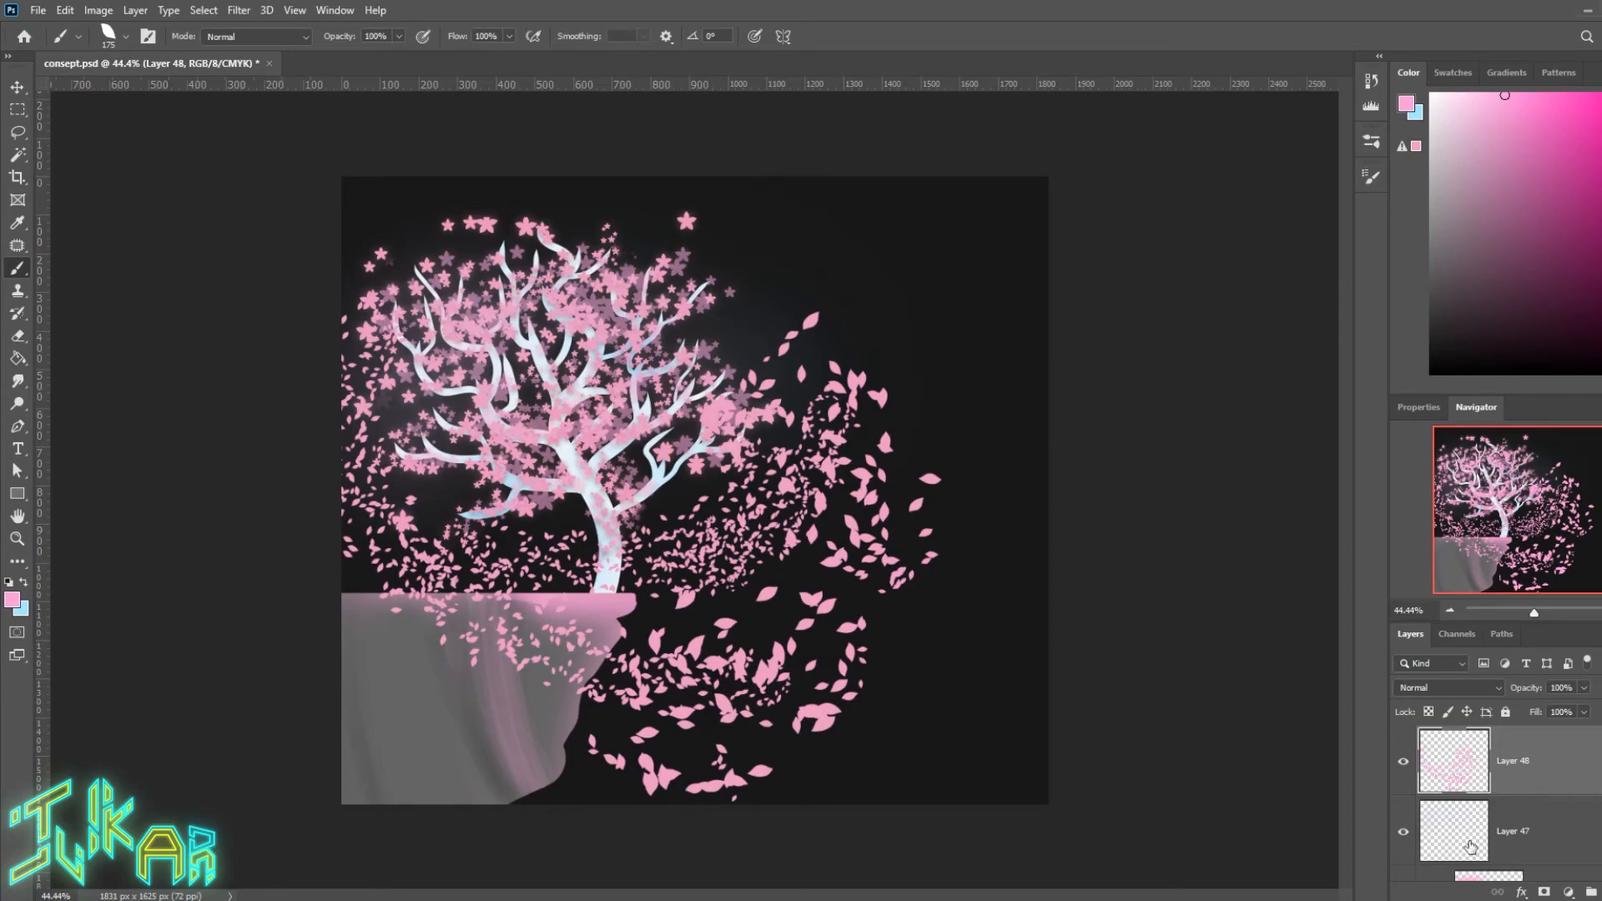
Step: Partly erase the petals over the cliff edge and in the outer right trails with a soft 250 px eraser
key(e)
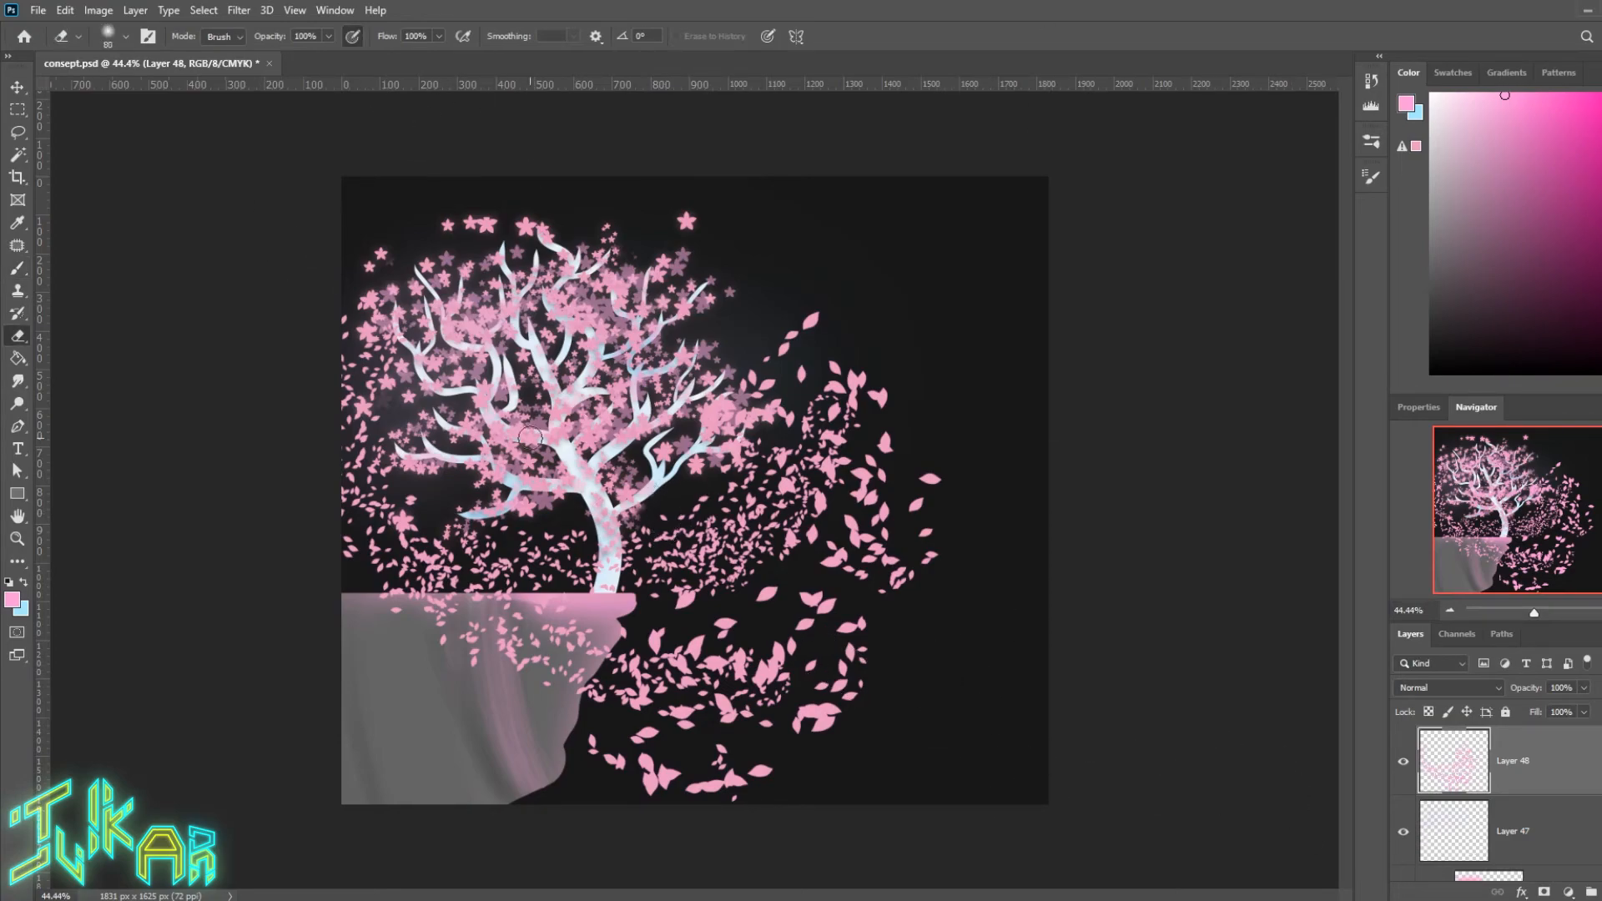
key(bracketright)
key(bracketright)
key(bracketright)
key(bracketright)
key(bracketright)
mouse_move(621, 709)
mouse_down()
mouse_move(559, 679)
mouse_move(501, 607)
mouse_up()
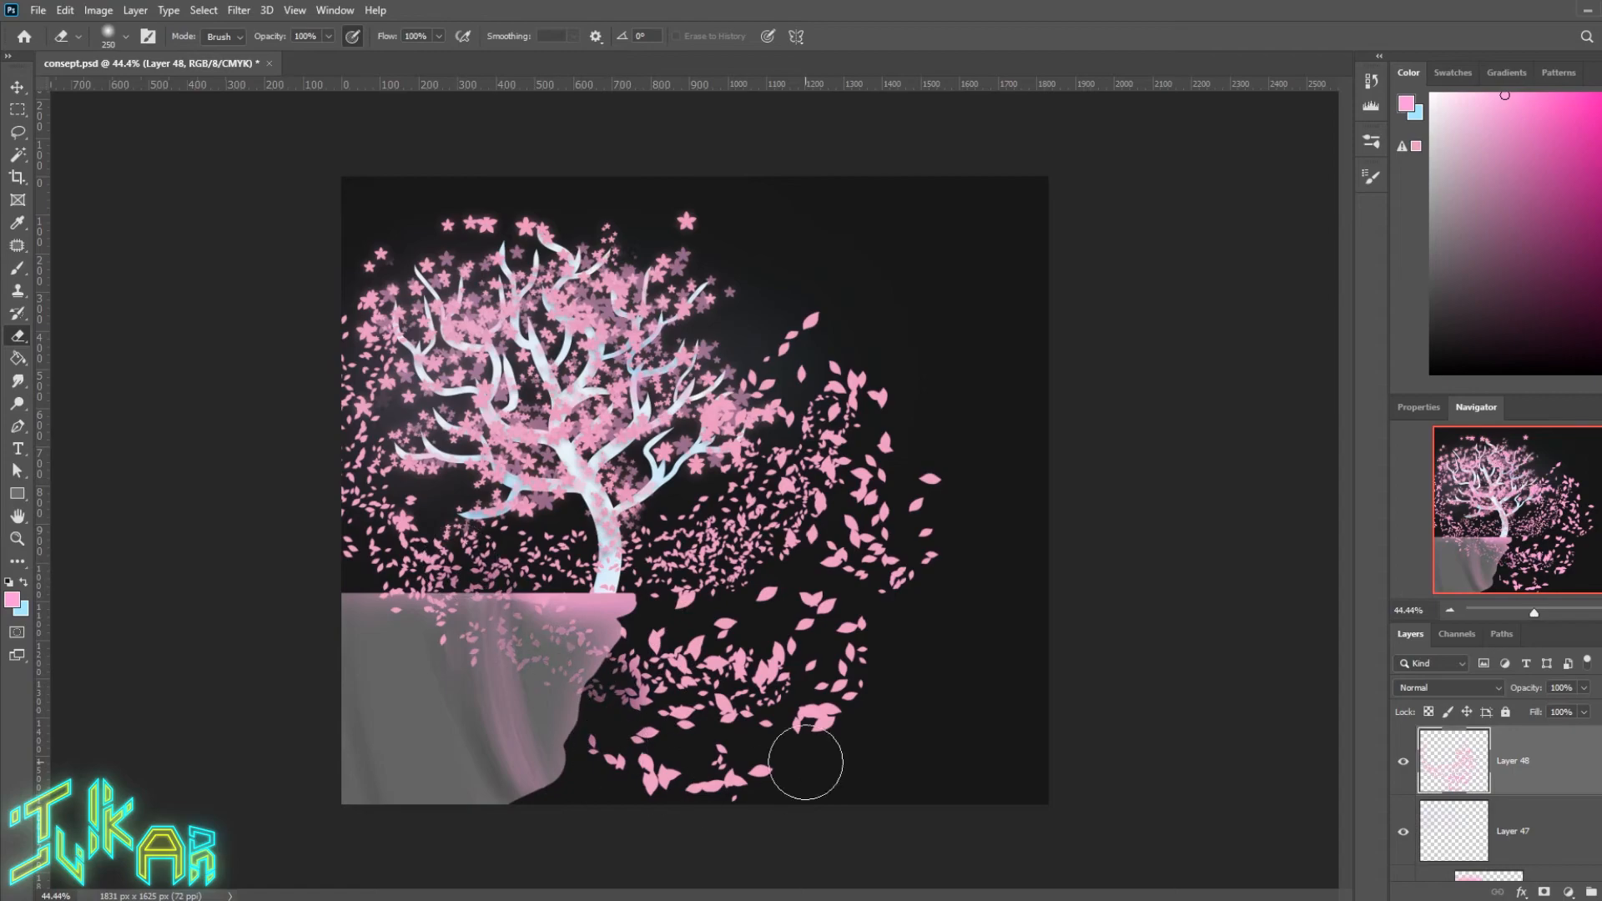
drag(769, 785, 806, 755)
click(818, 718)
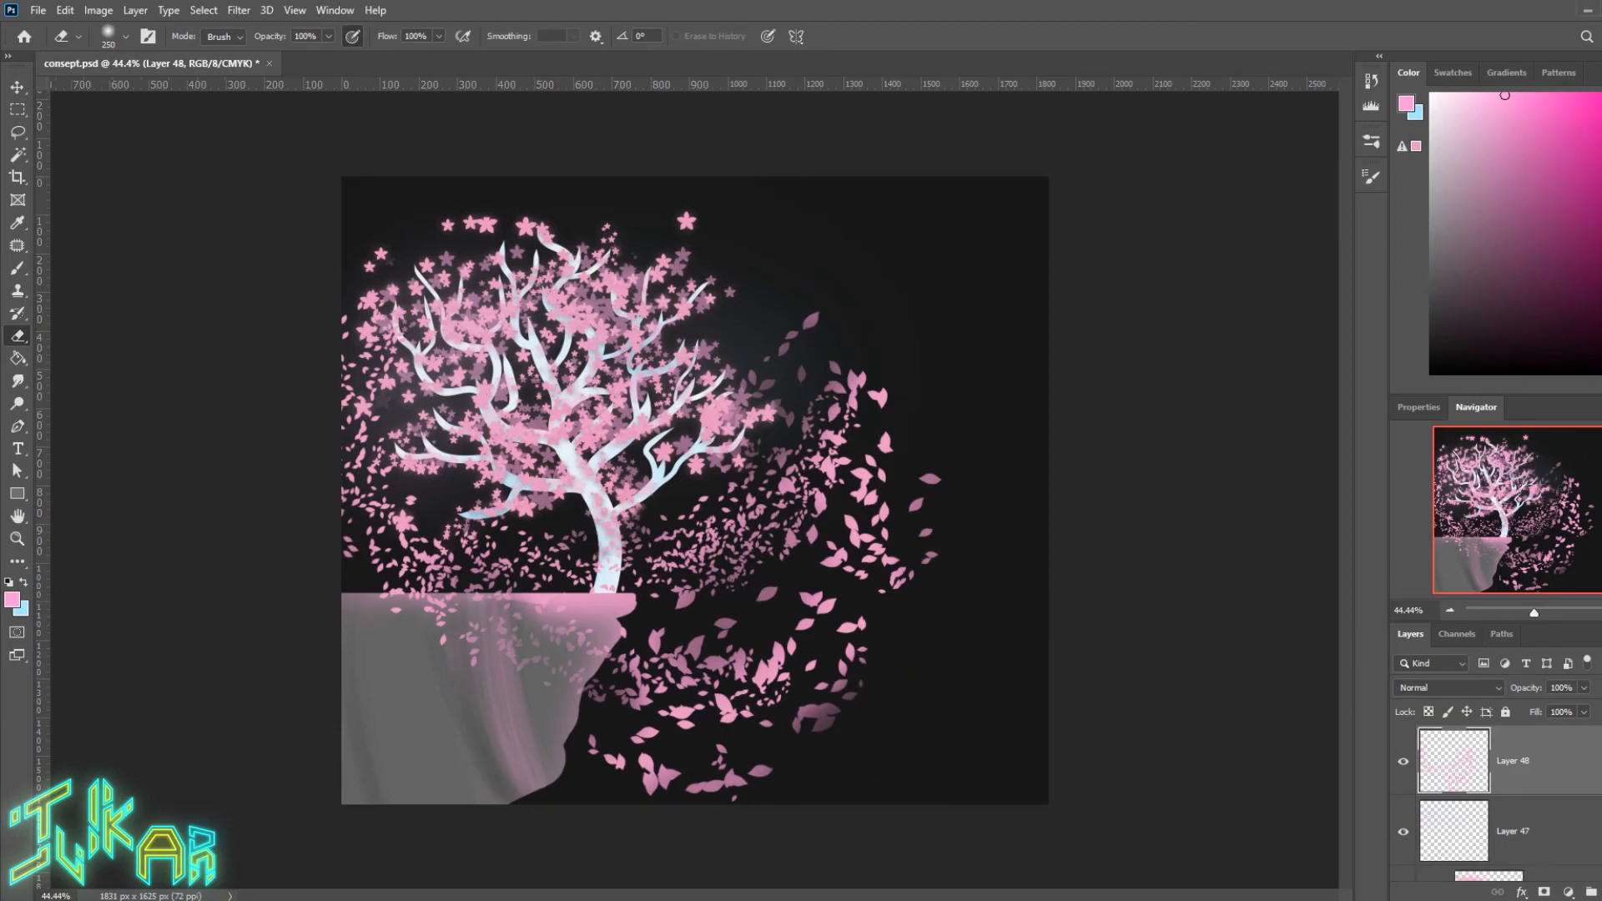
Step: Add a layer clipped to the petal layer and tint the petals to the right of the trunk light blue with a soft 300 px brush
key(ctrl+shift+alt+n)
key(ctrl+alt+g)
key(x)
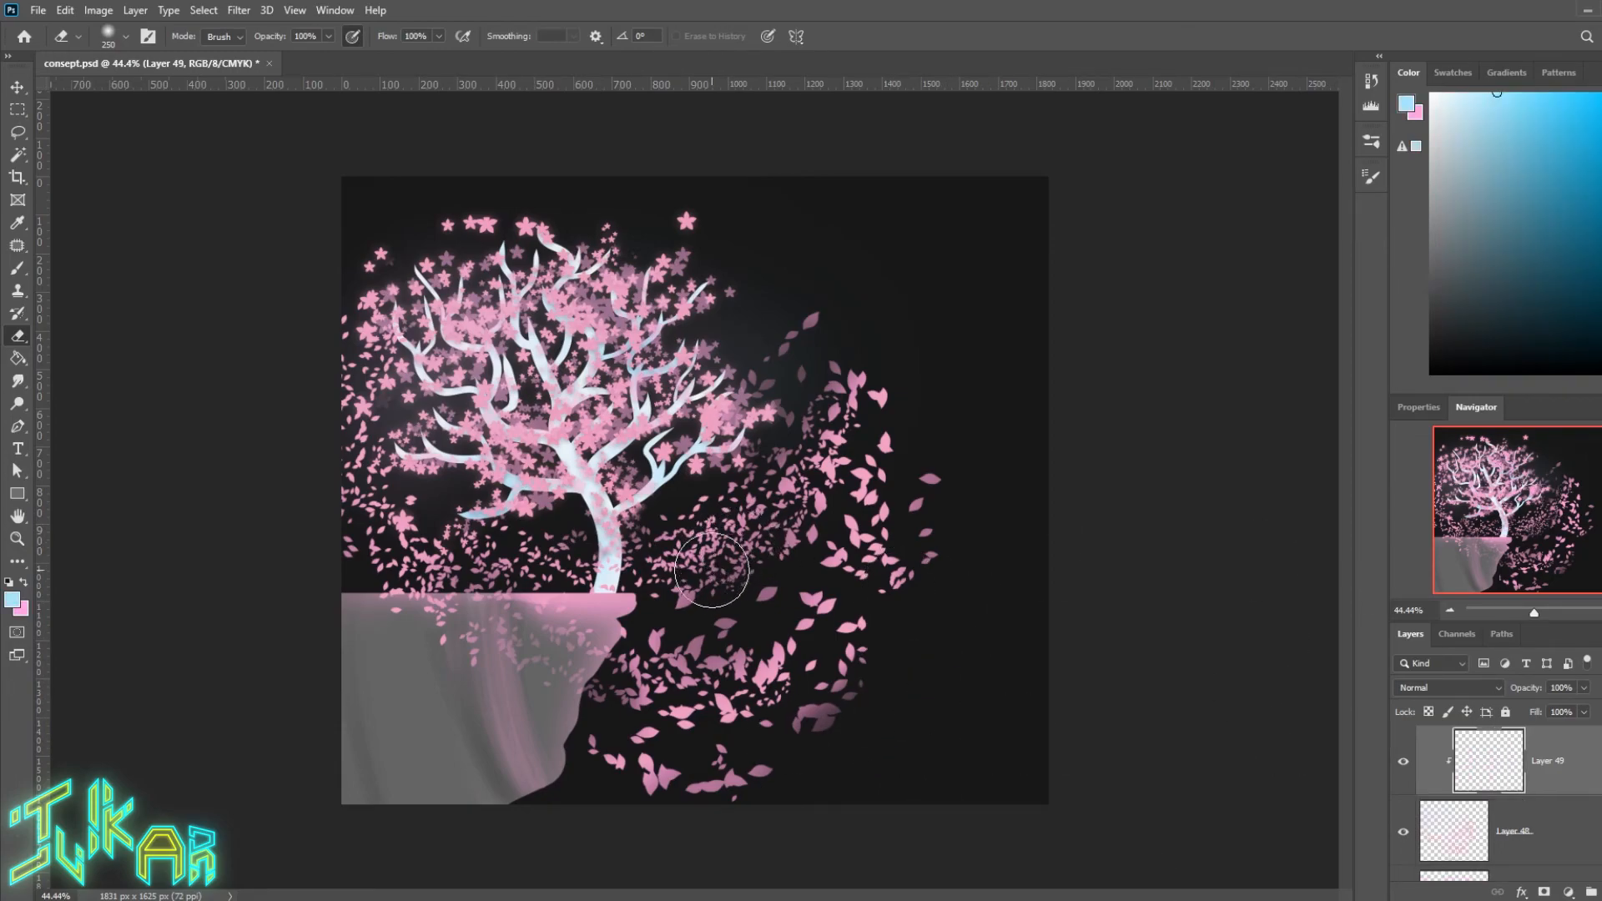
key(b)
right_click(675, 582)
click(707, 593)
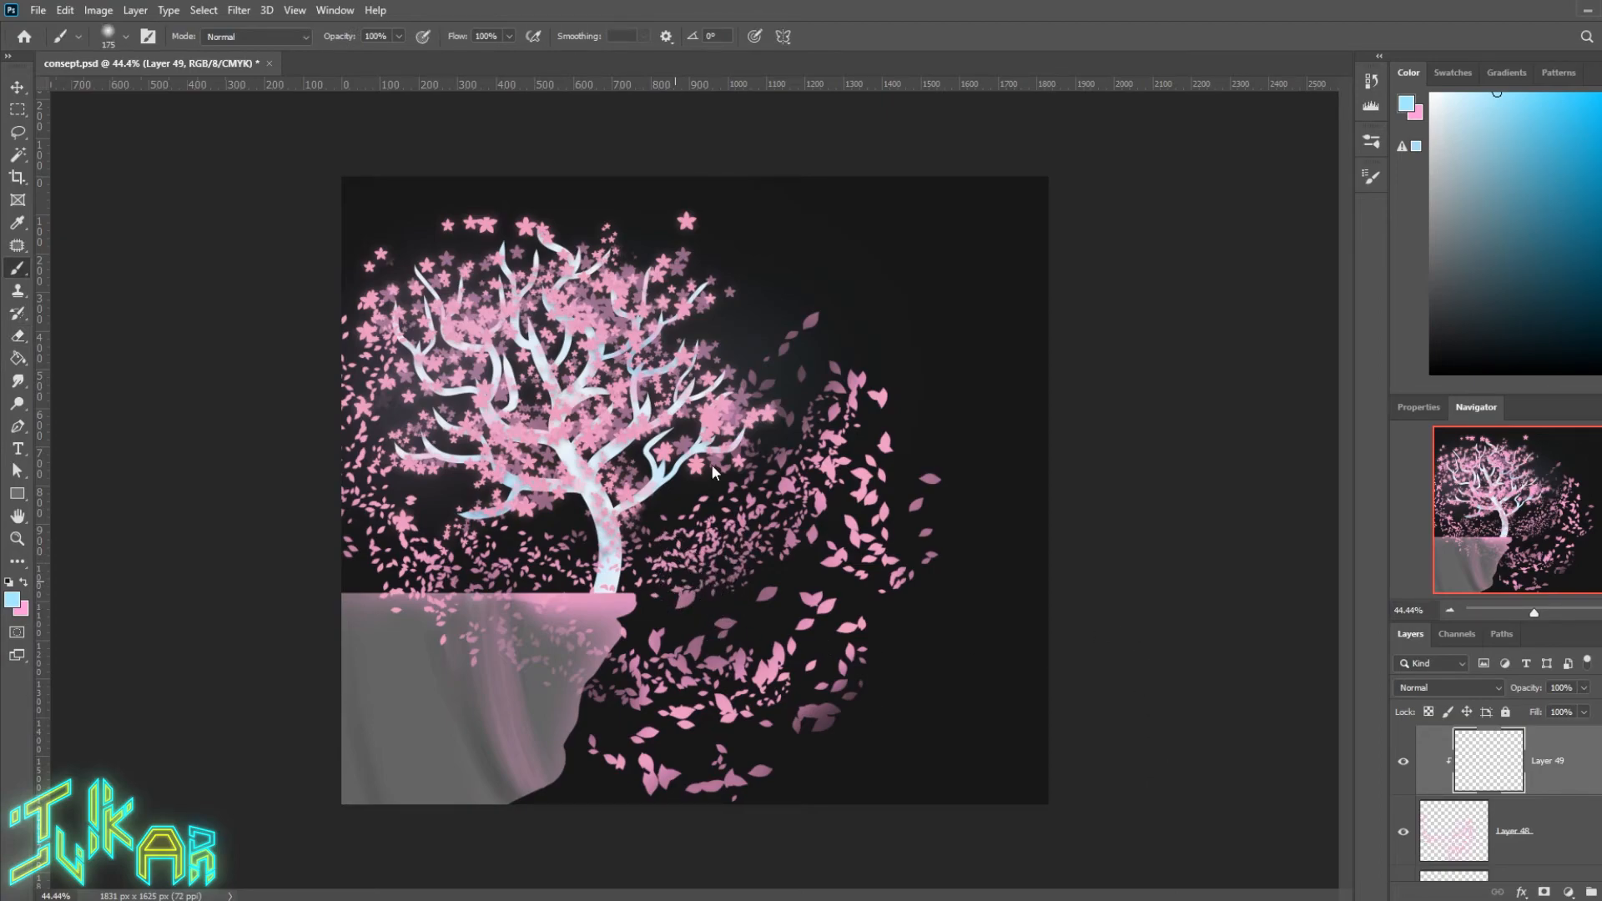
key(bracketright)
key(bracketright)
key(bracketright)
mouse_move(699, 607)
mouse_down()
mouse_move(718, 576)
mouse_move(911, 711)
mouse_up()
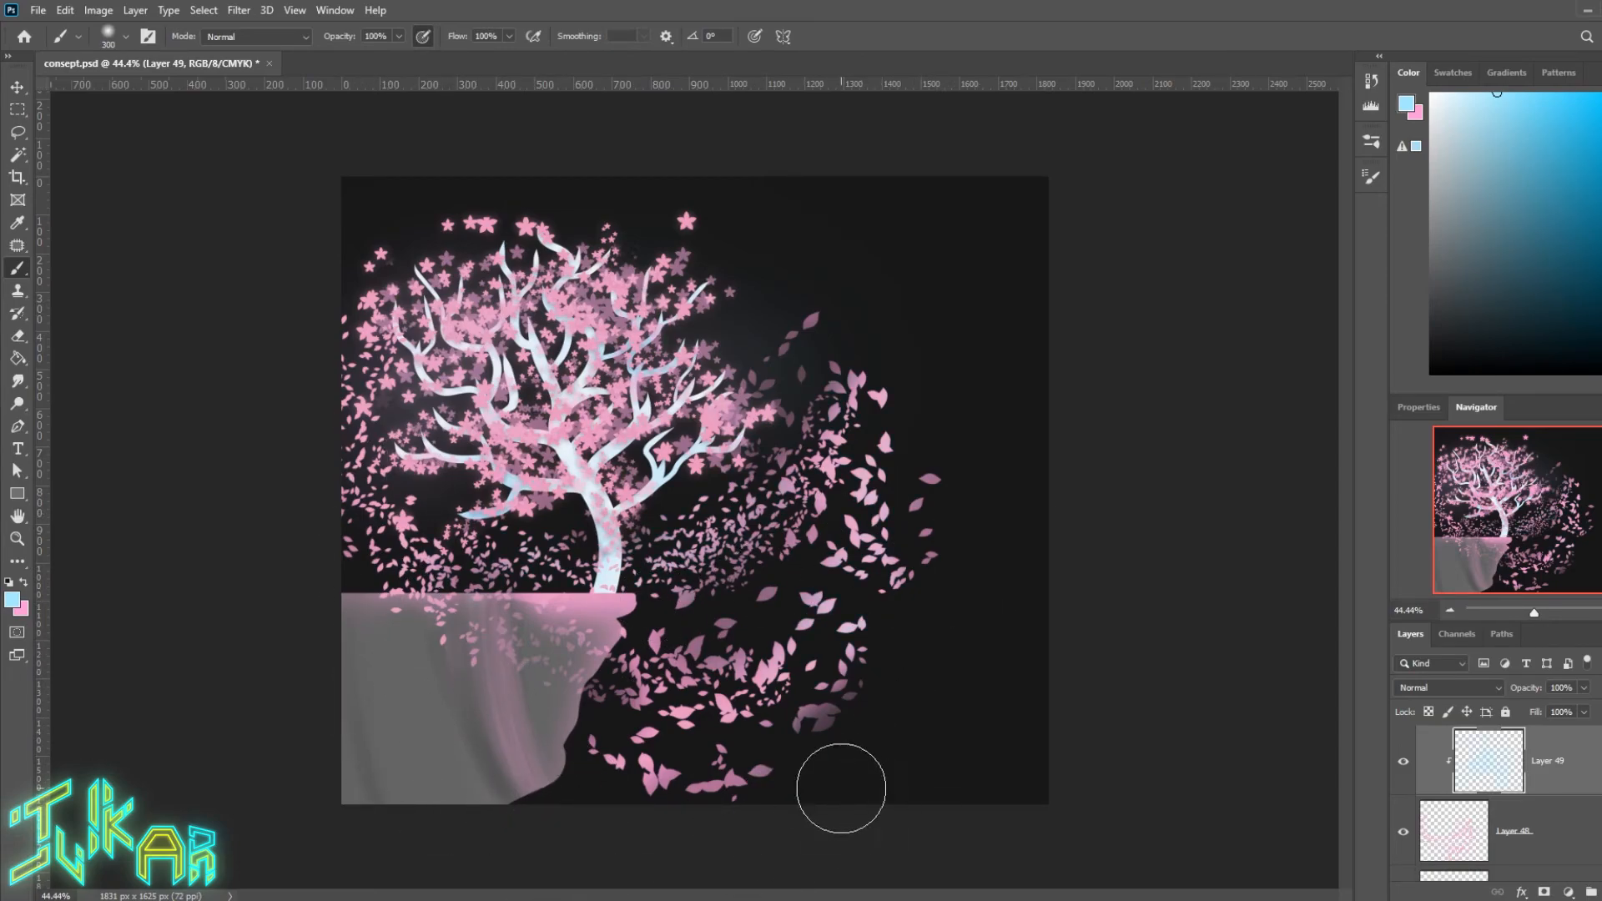
Step: Apply an Outer Glow effect to the petal layer and check the petals with their clipped blue tint
click(1552, 838)
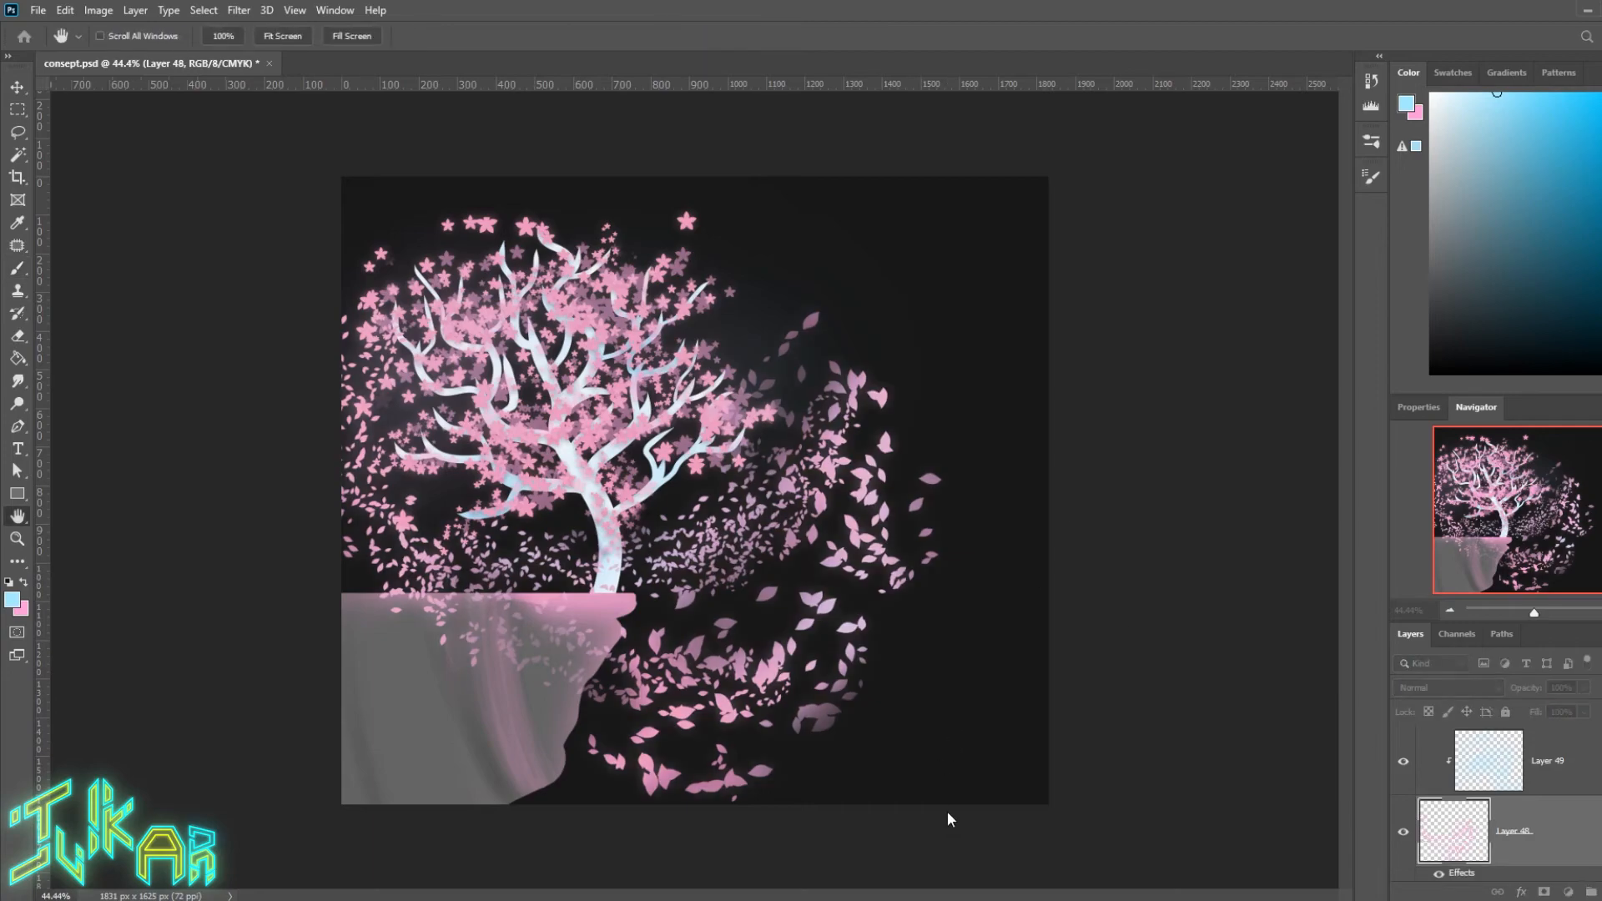
click(1145, 532)
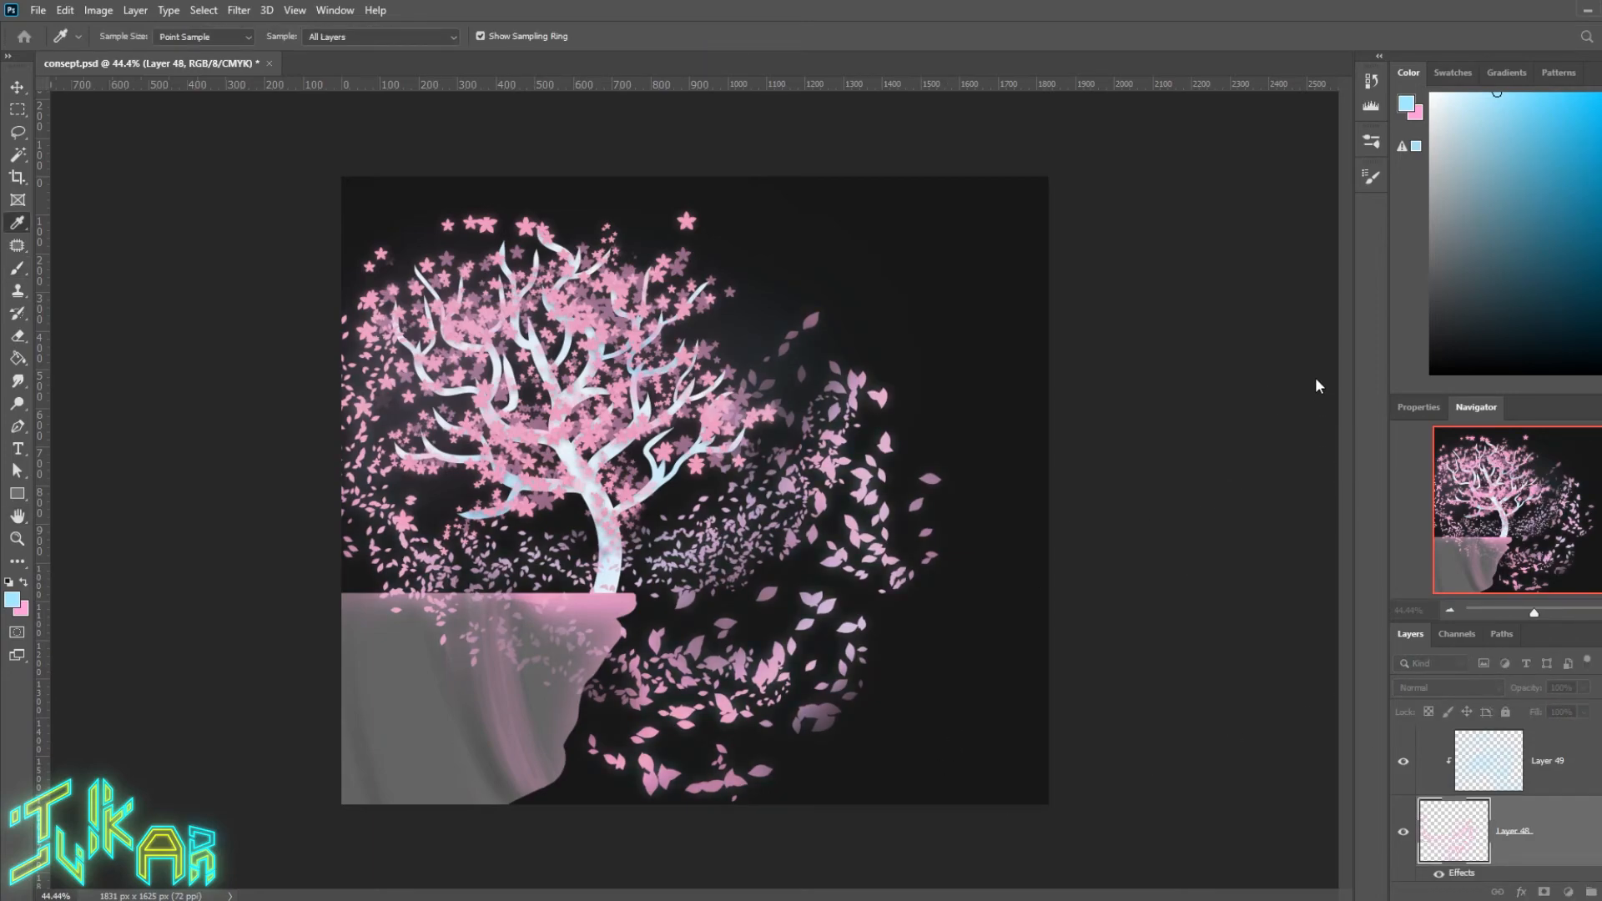
click(1318, 388)
click(1476, 441)
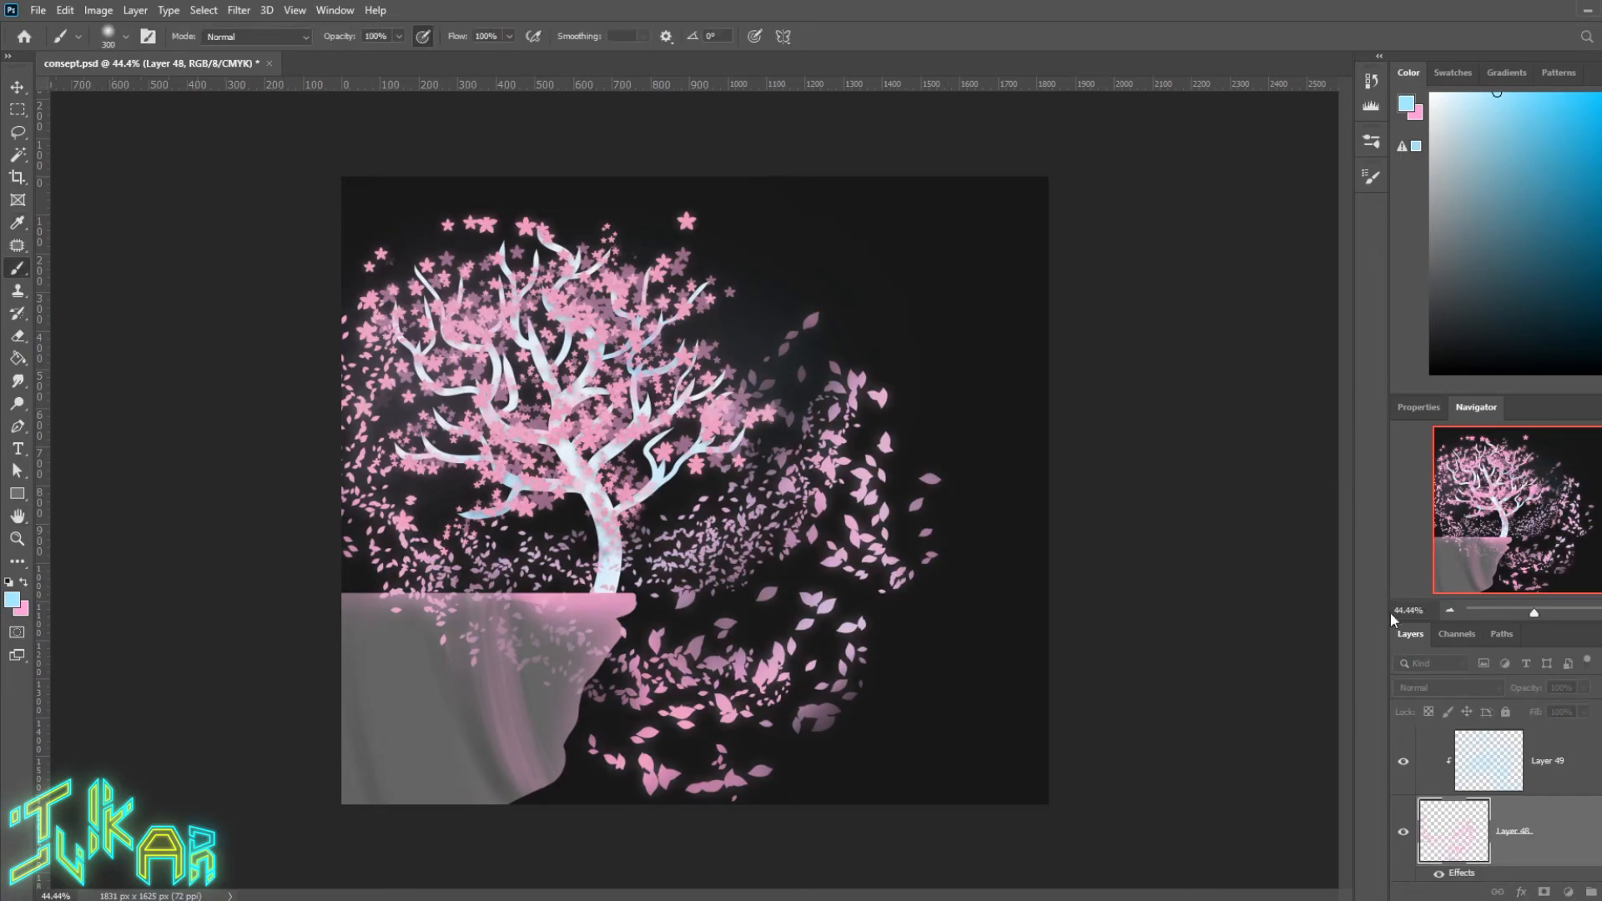
double_click(1552, 855)
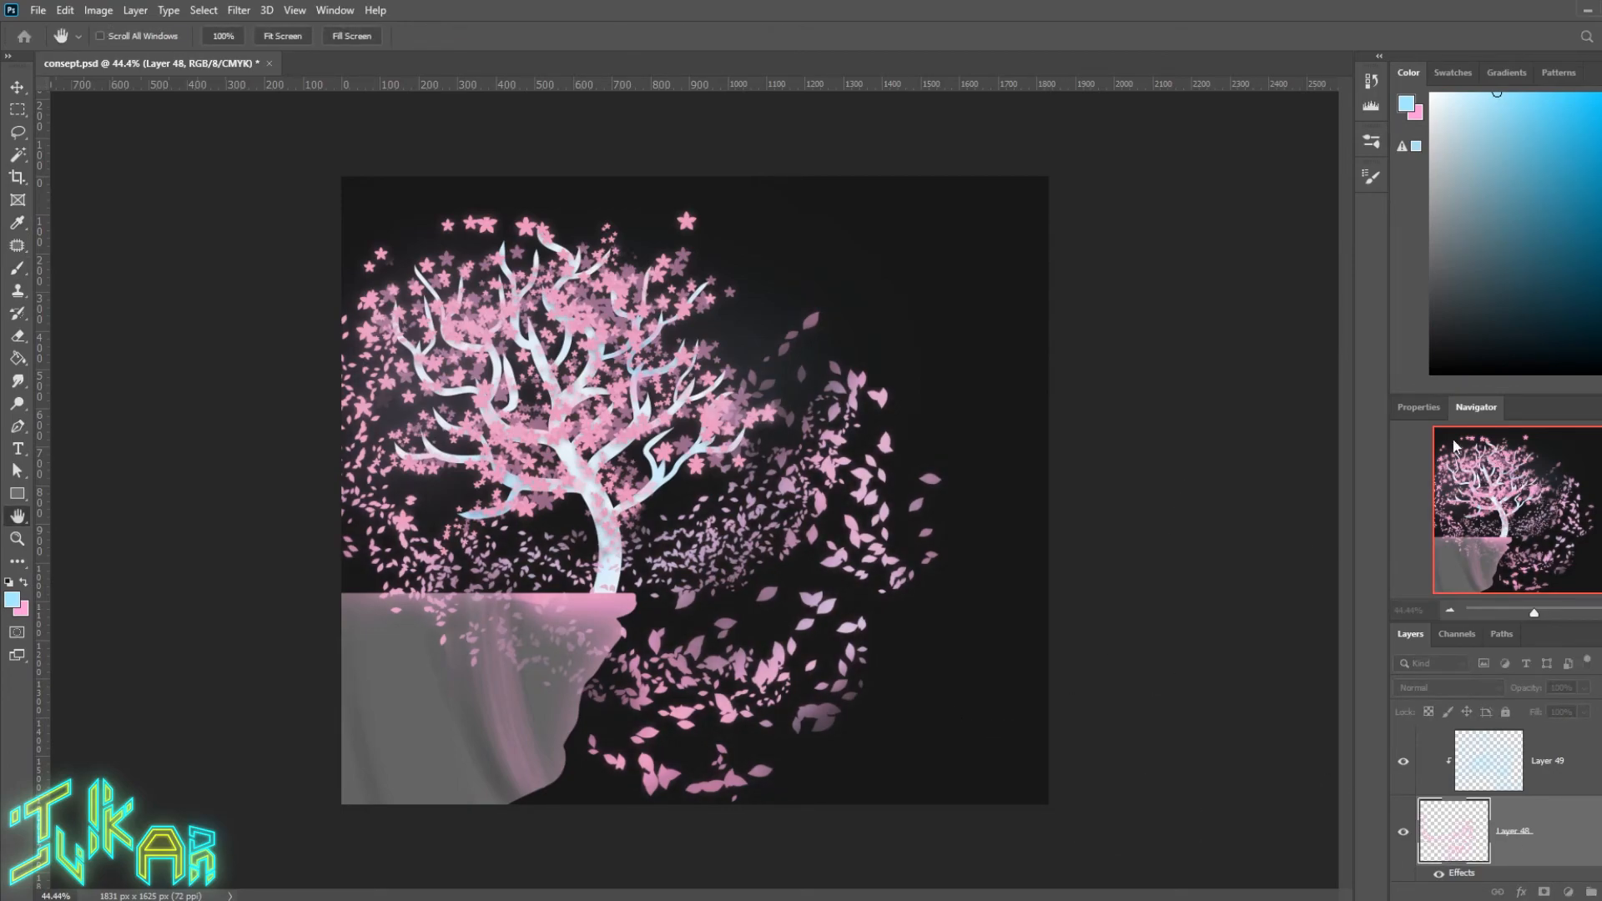
click(1183, 480)
click(1456, 426)
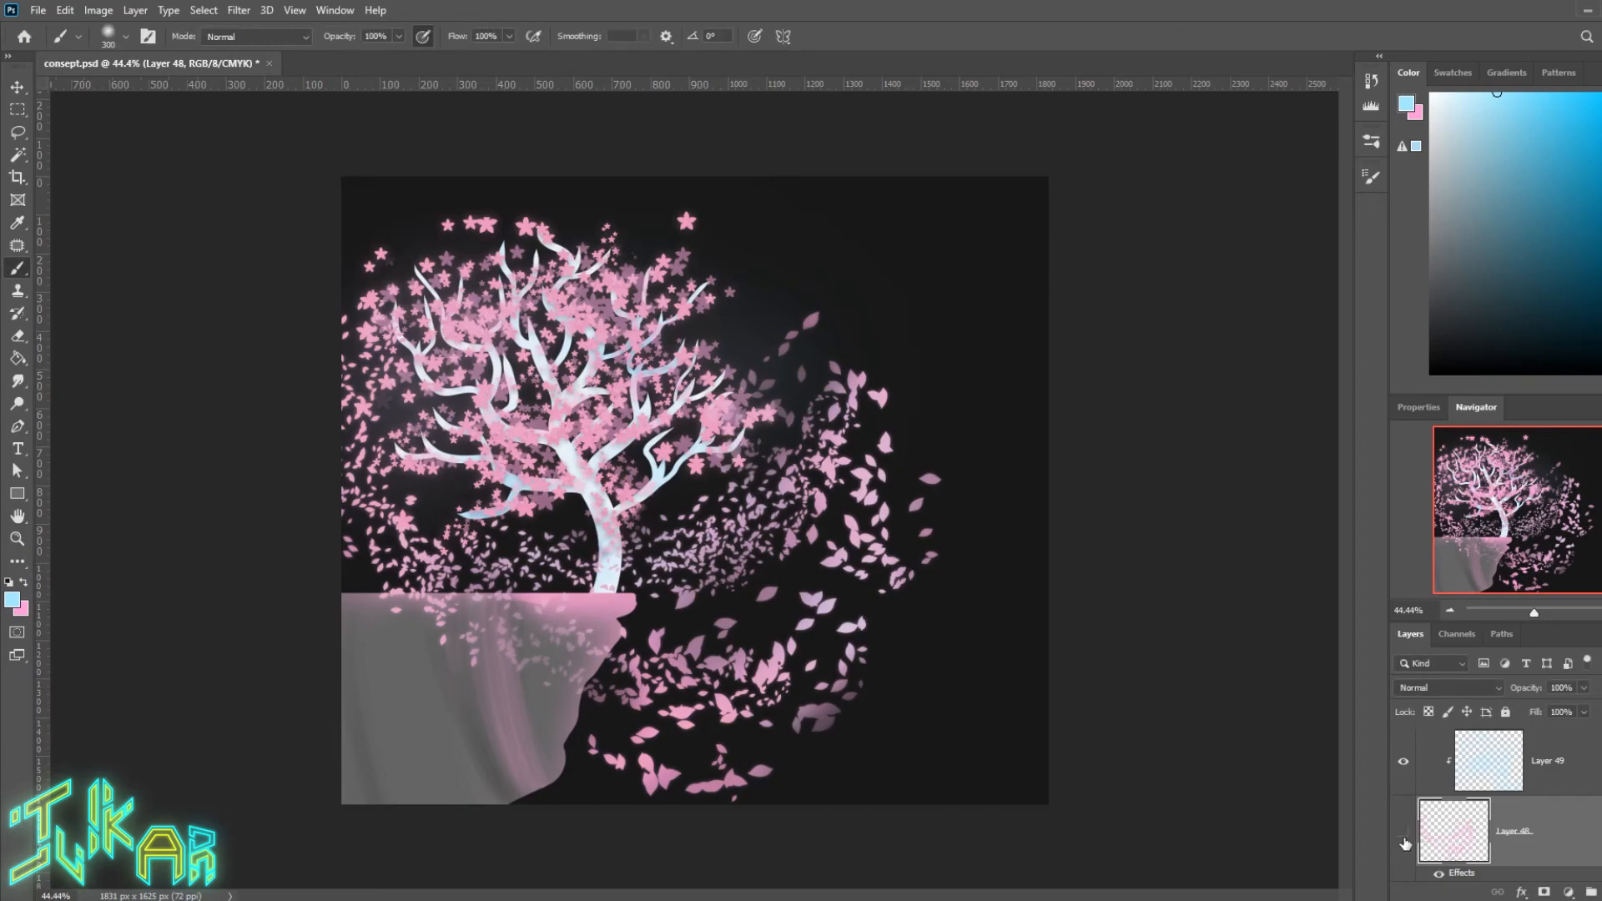
click(1405, 841)
scroll(1504, 873, down, 1)
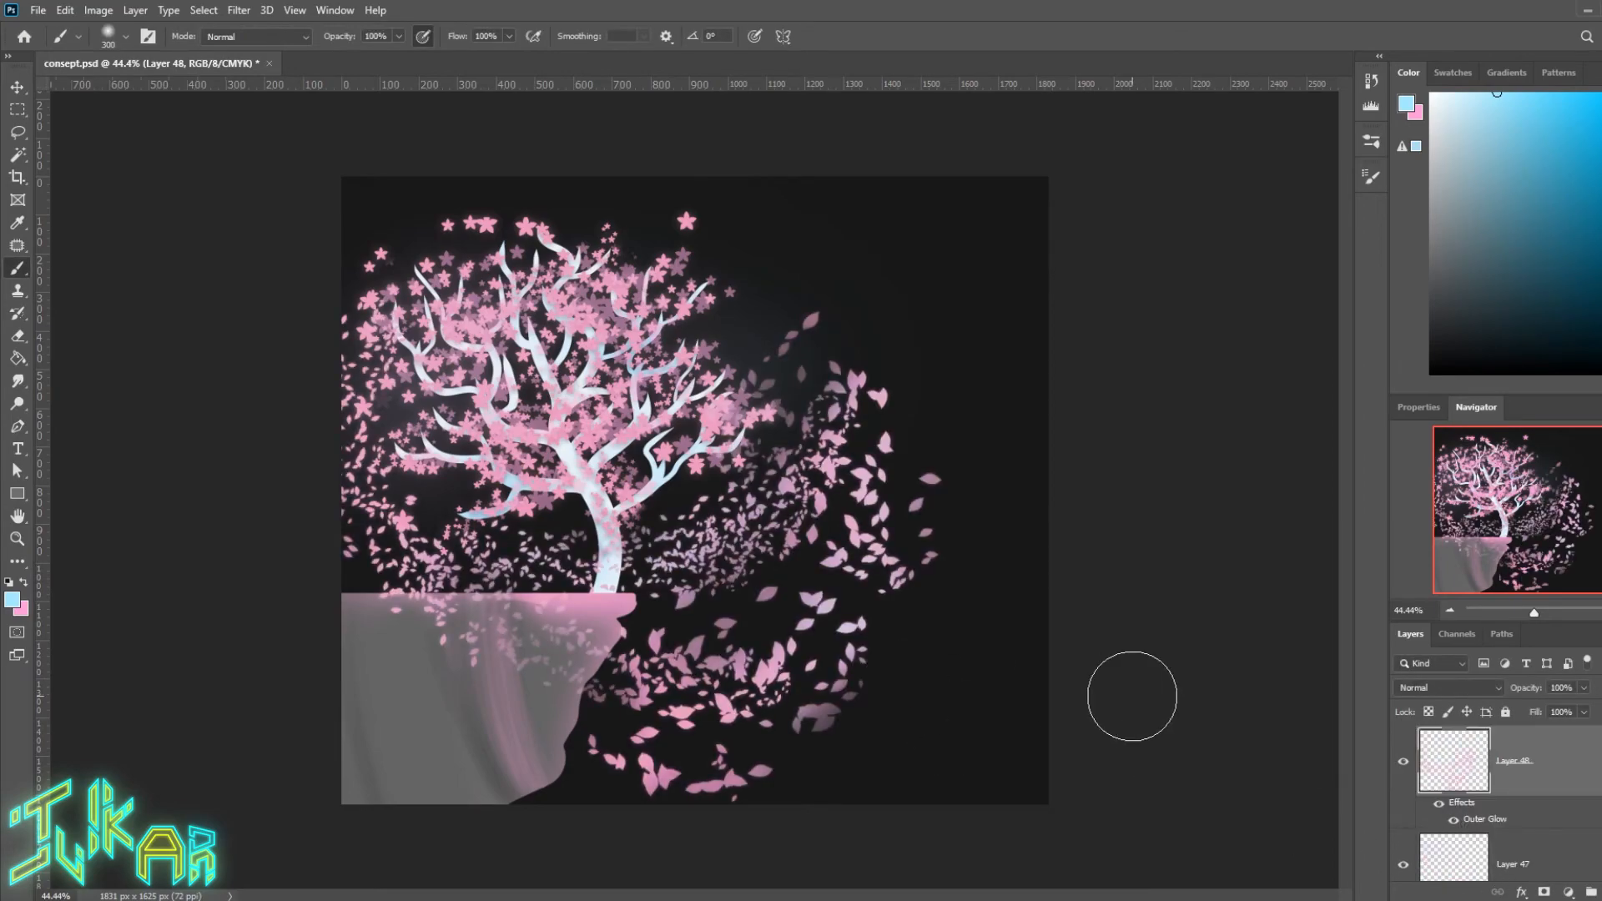
key(ctrl+alt+shift+n)
key(ctrl+alt+g)
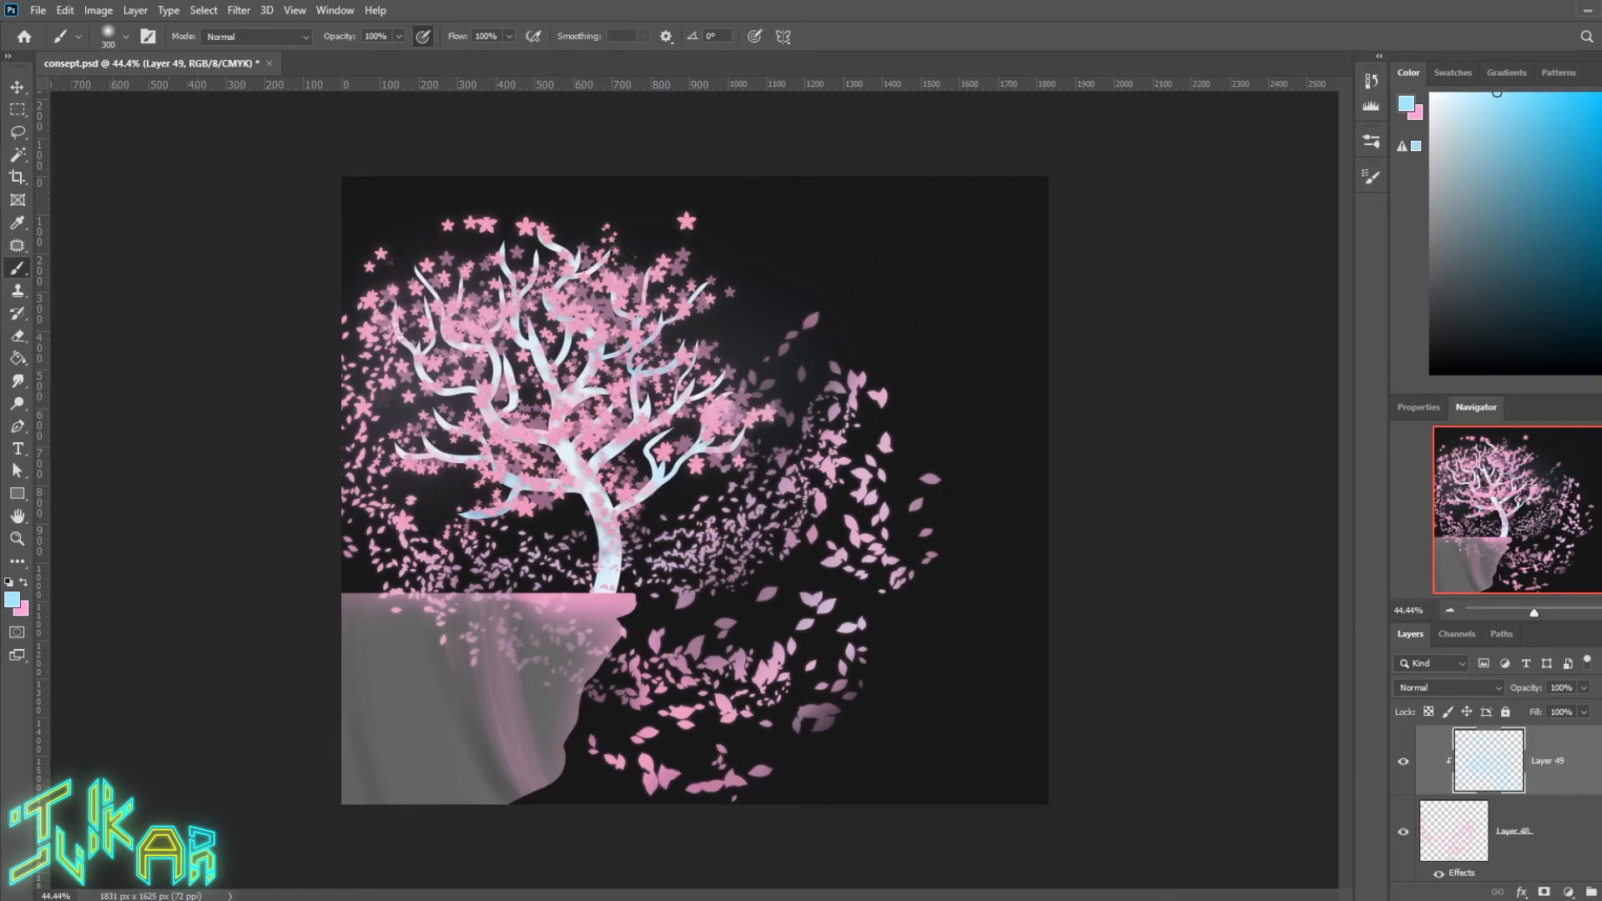
Step: Merge the visible layers into a new layer and set Contrast +43, Shadows +3, Whites +14, Blacks -11, Texture +20, Clarity +26, Dehaze +15 in Camera Raw
key(ctrl+alt+shift+e)
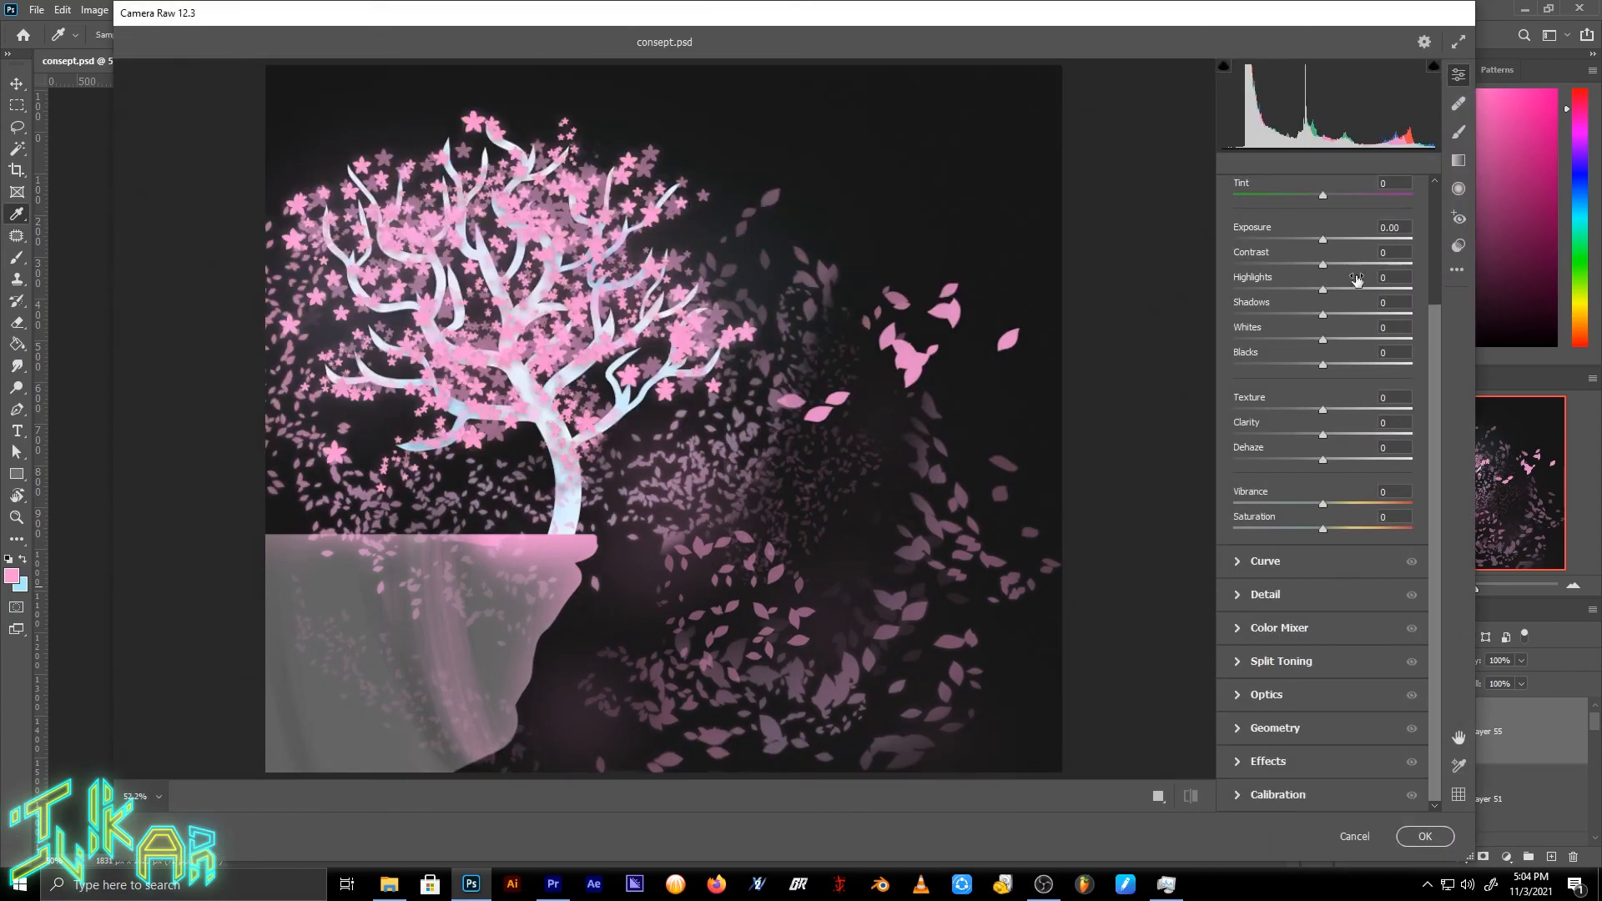
drag(1322, 264, 1335, 339)
double_click(1334, 289)
mouse_move(1323, 434)
mouse_down()
mouse_move(1344, 434)
mouse_move(1337, 414)
mouse_move(1336, 459)
mouse_up()
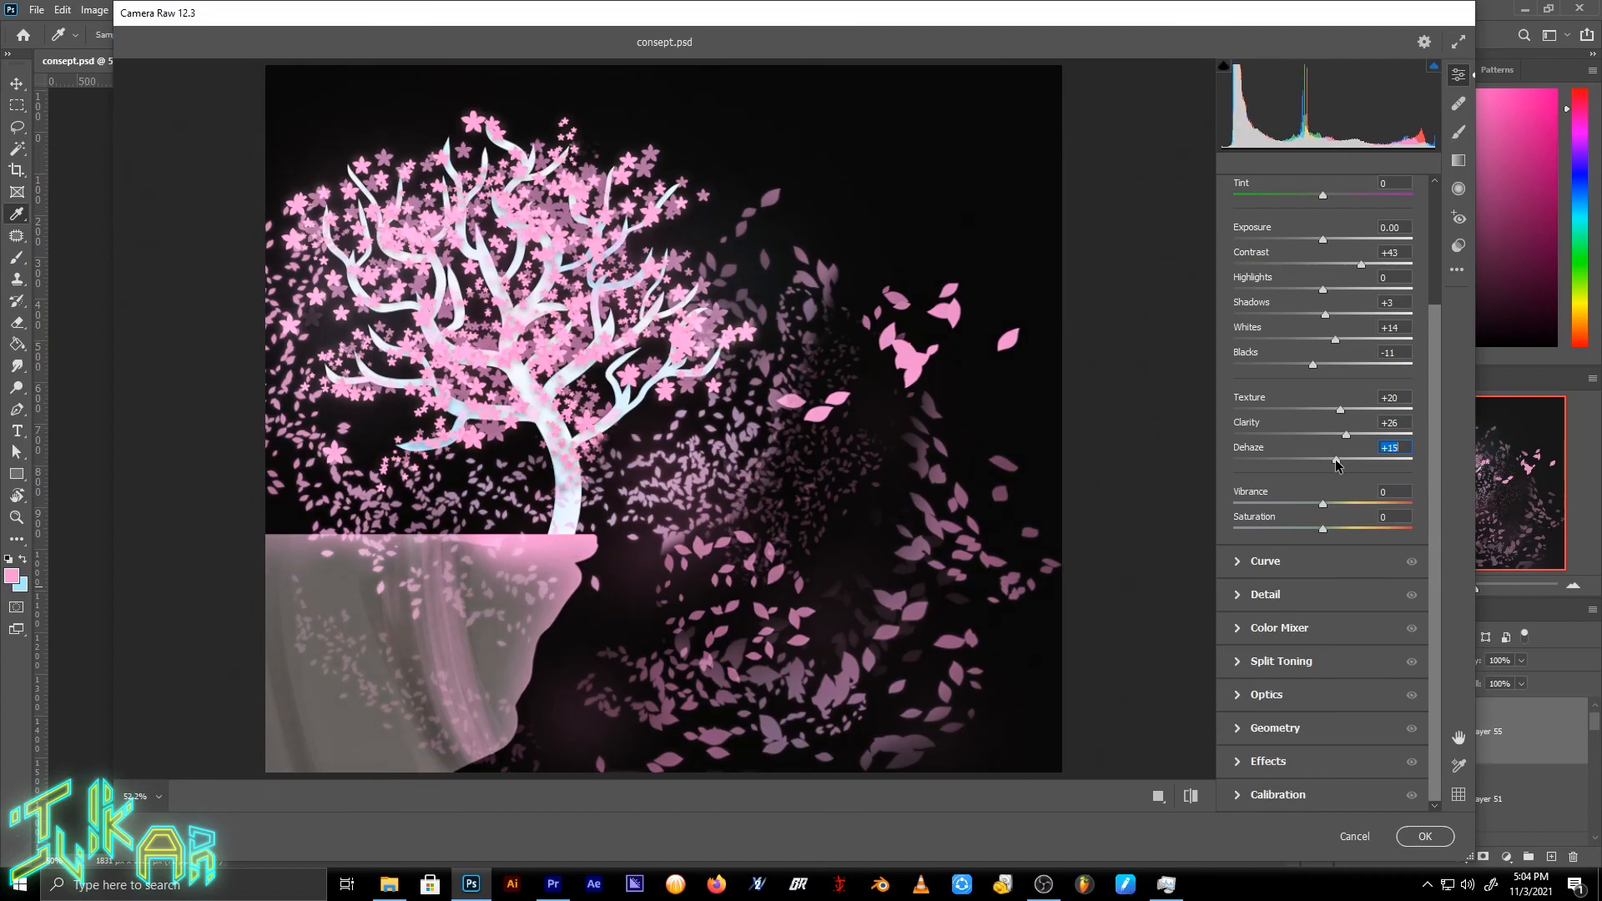
Step: Set Saturation to +13, Temperature to -10 and Tint to +20 in the Camera Raw adjustments
drag(1325, 530, 1335, 531)
scroll(1335, 534, up, 4)
drag(1322, 346, 1339, 352)
scroll(1368, 734, down, 5)
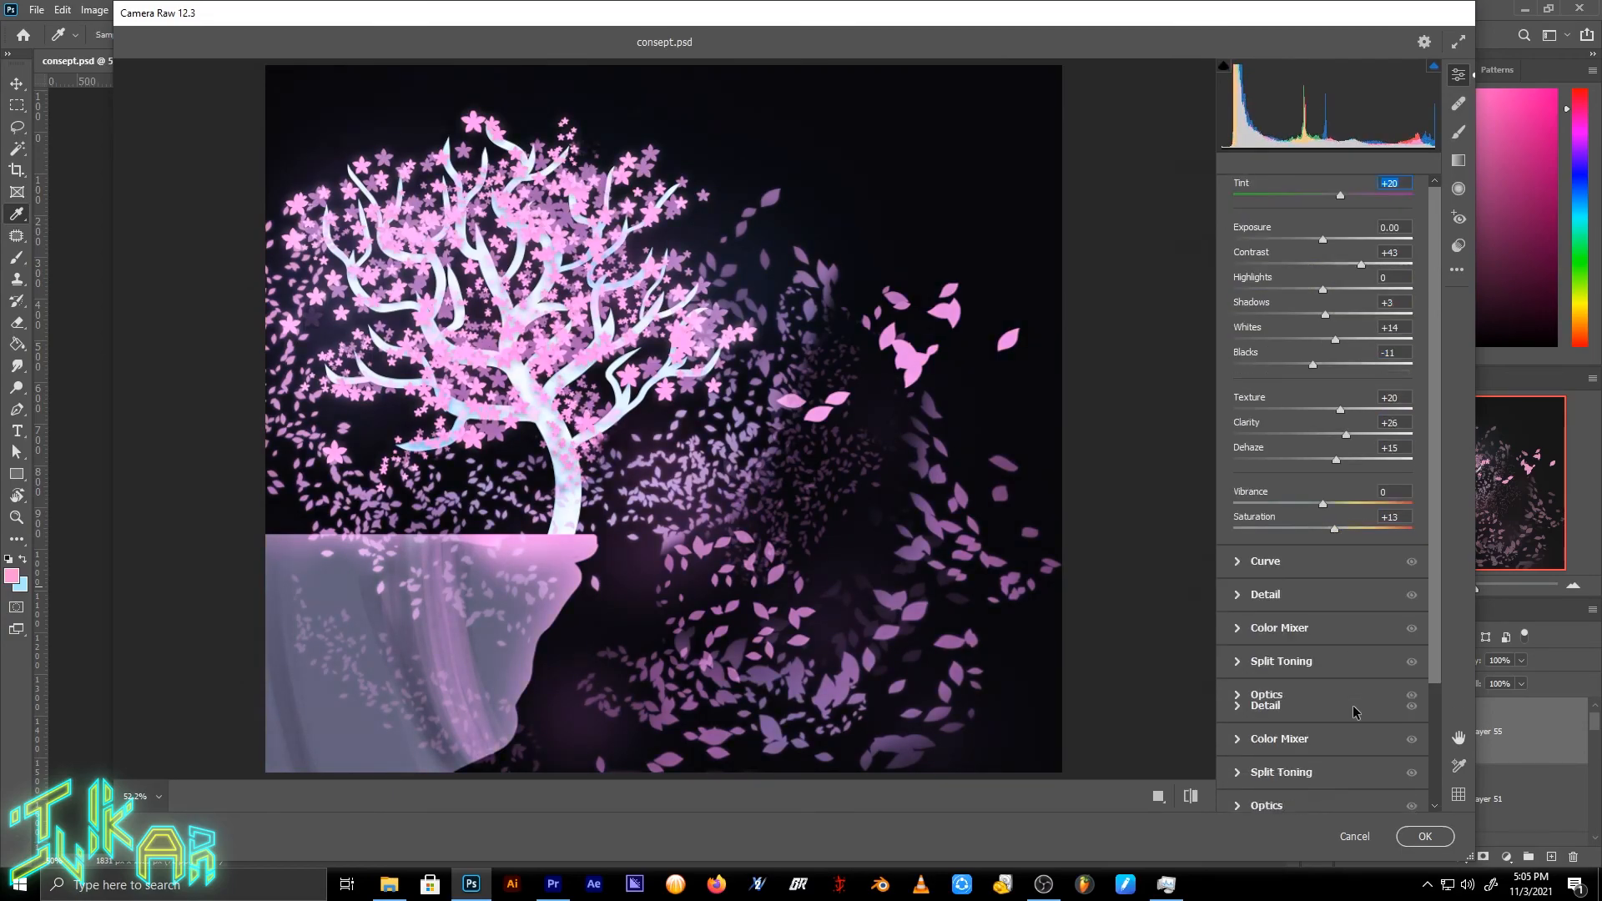
Step: Add a vignette of -26, review the basic adjustments and apply the Camera Raw filter
click(1305, 780)
drag(1324, 564, 1303, 567)
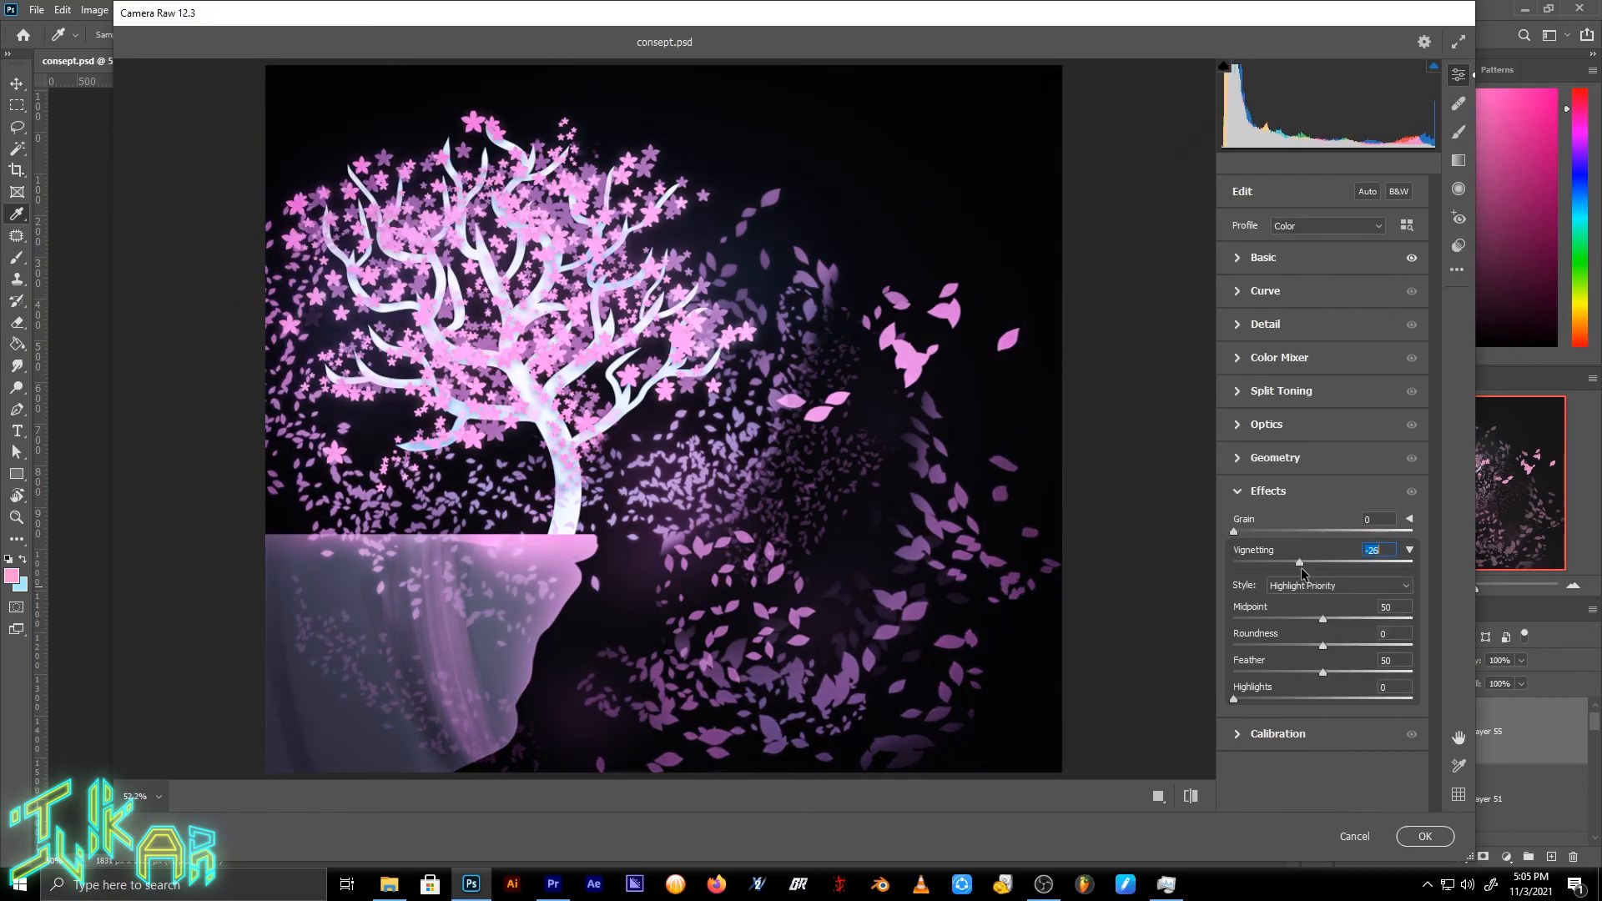
click(1339, 260)
click(1411, 257)
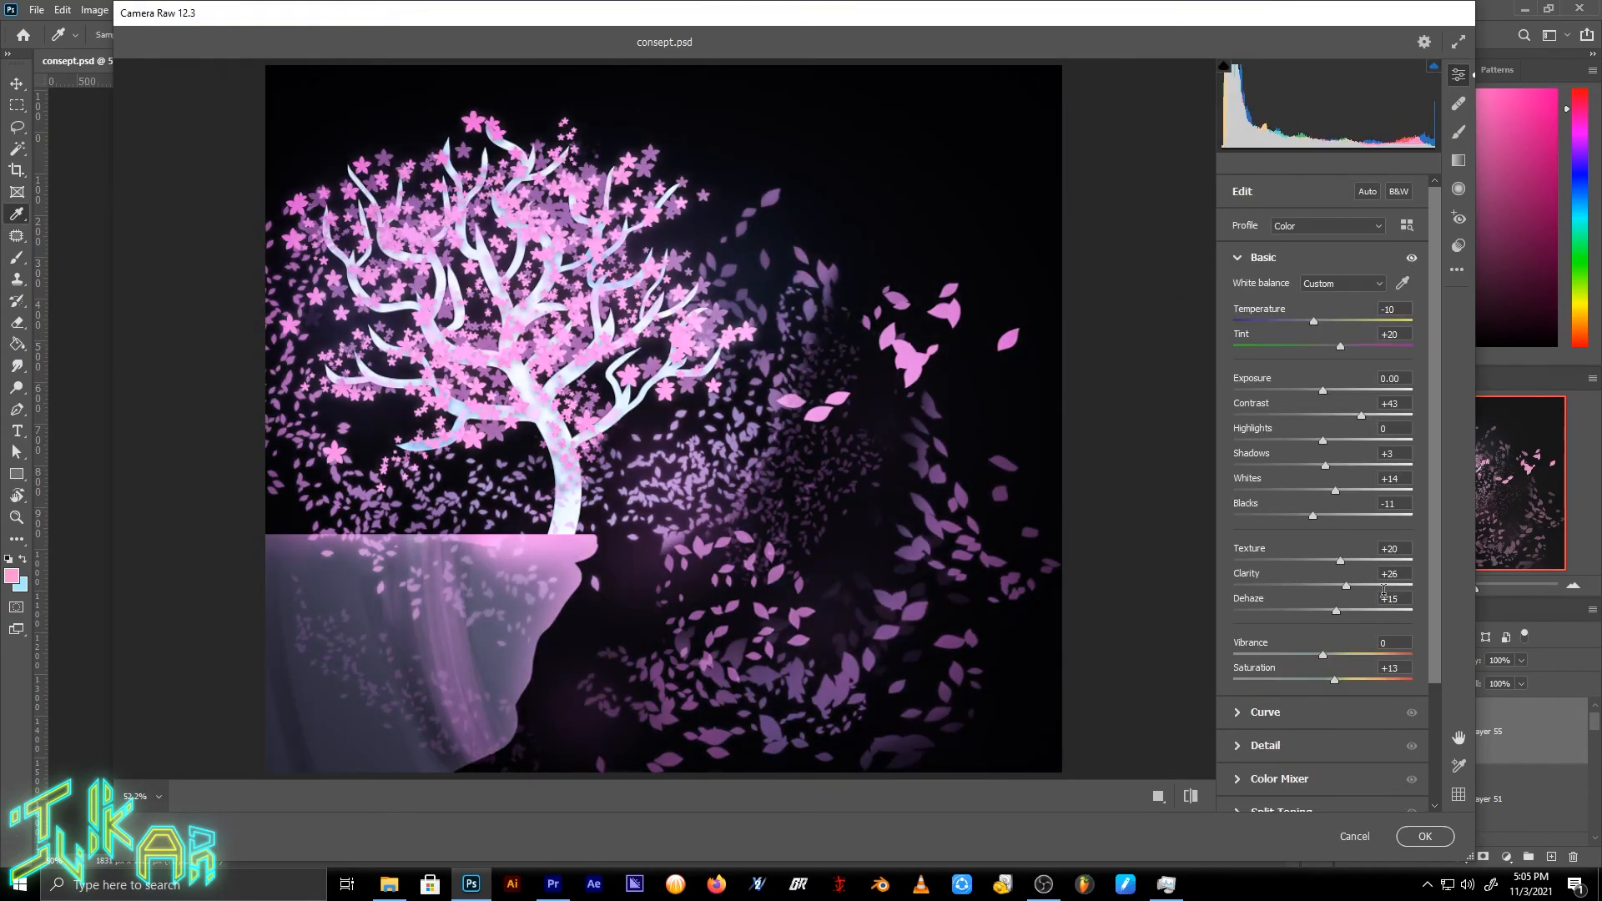
key(Return)
Step: Shift the petals right of the tree farther right and down, and mask out petals in the gap with a soft black 400 px brush
key(l)
mouse_move(891, 605)
mouse_down()
mouse_move(876, 867)
mouse_move(821, 342)
mouse_up()
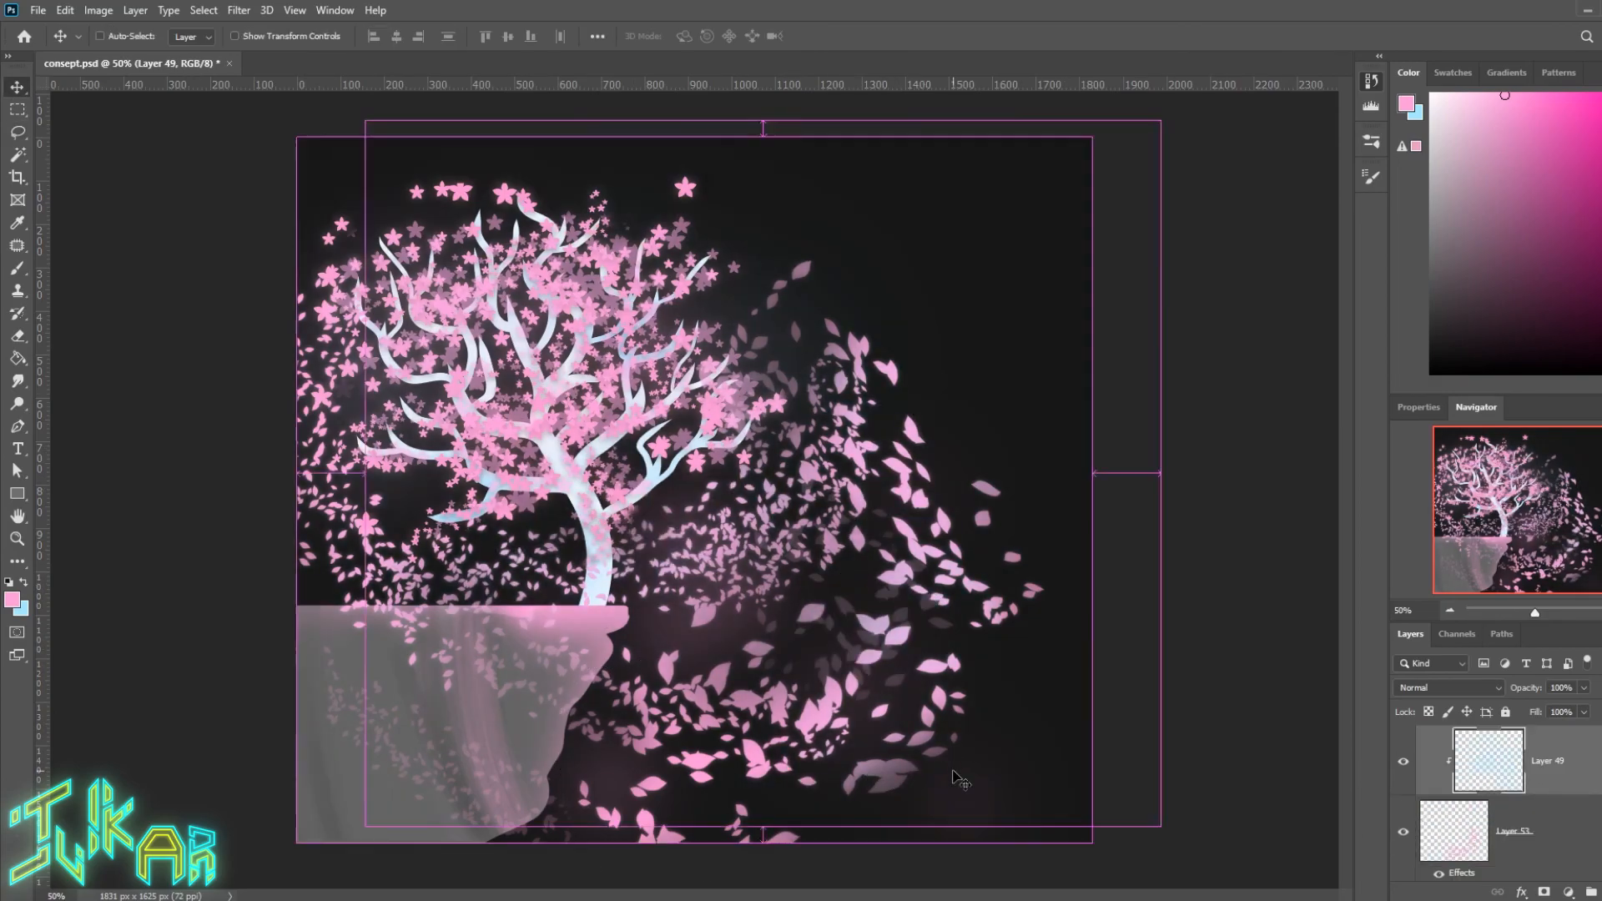
drag(286, 136, 601, 448)
key(Return)
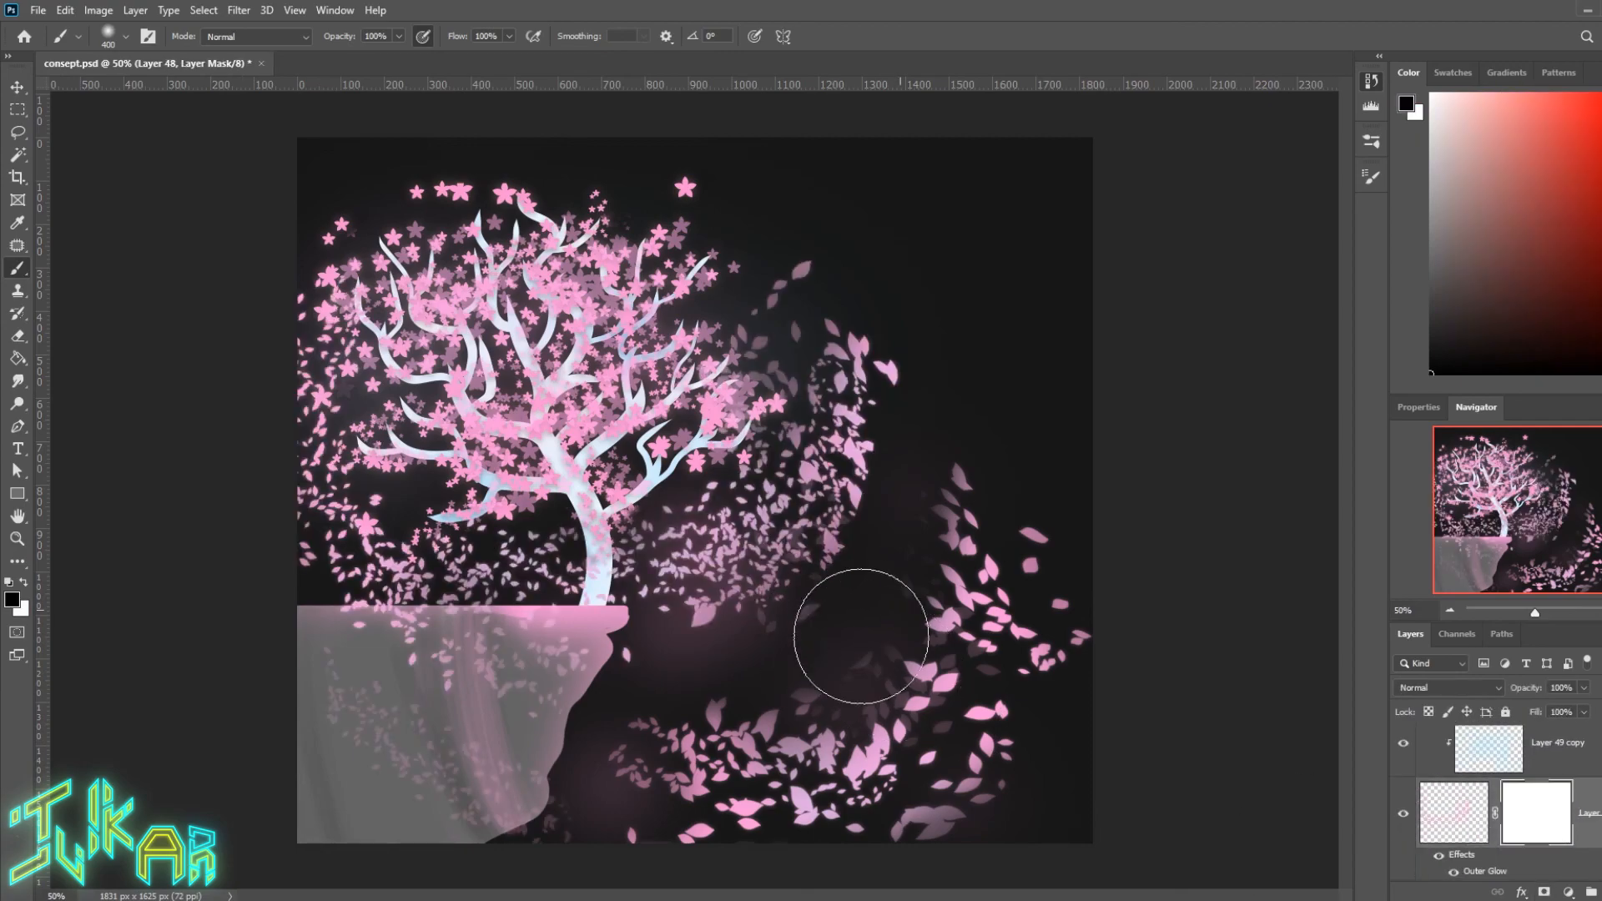
drag(858, 633, 915, 543)
Step: Scatter small faint petals and a few larger pink ones on Layer 54 in the gap to the right of the tree
key(bracketleft)
key(bracketleft)
key(bracketleft)
key(bracketleft)
key(bracketleft)
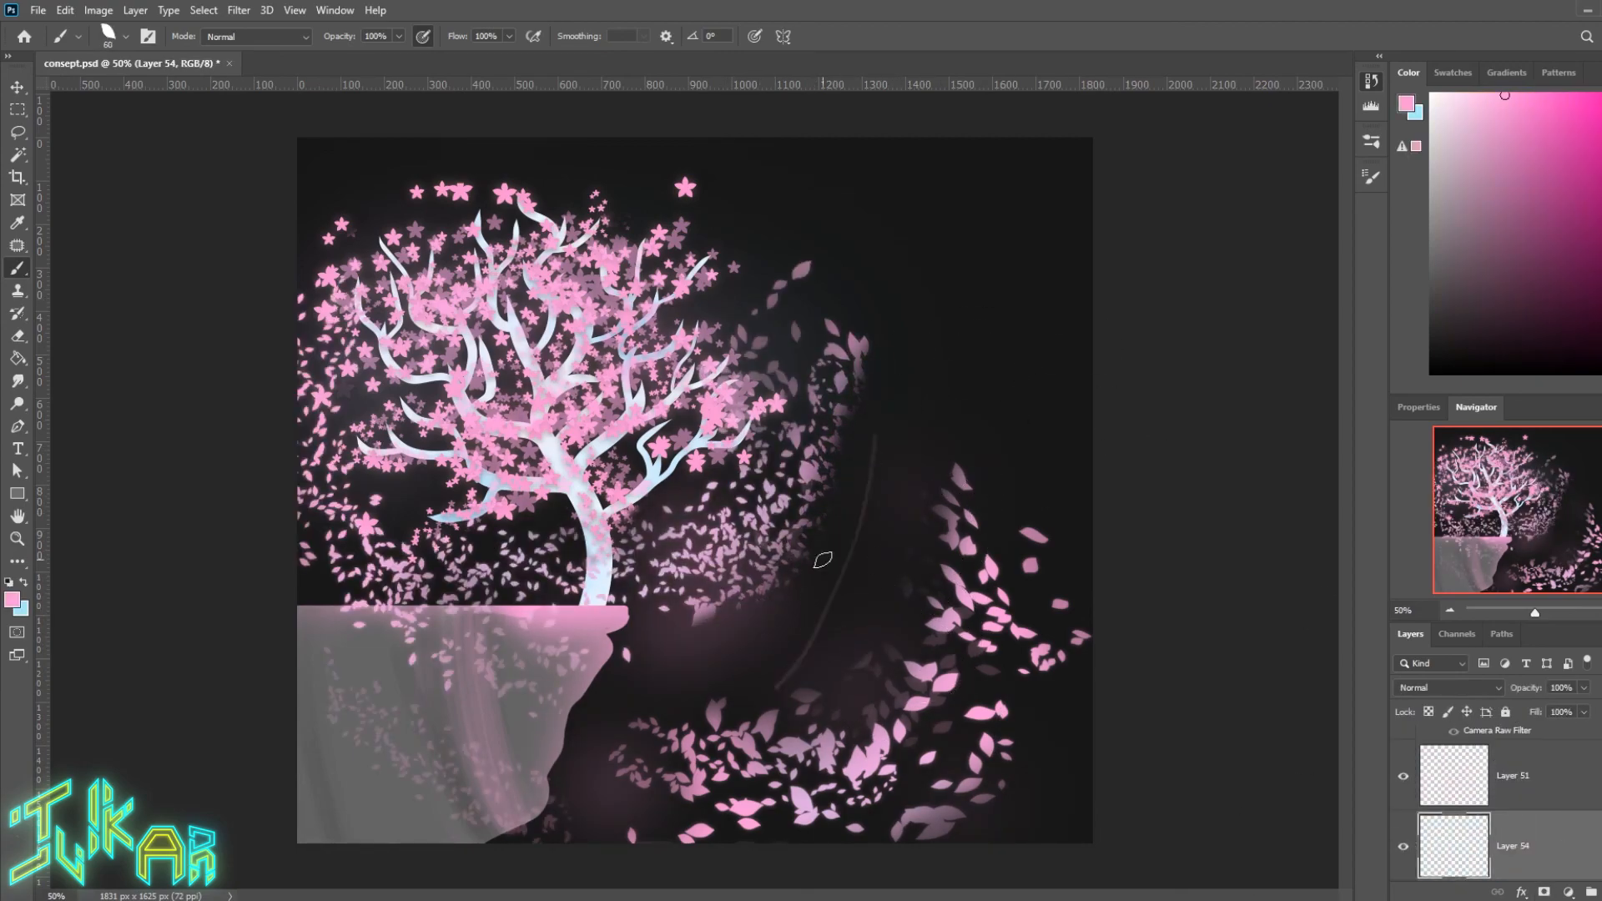
key(ctrl+z)
mouse_move(895, 451)
mouse_down()
mouse_move(925, 572)
mouse_move(810, 672)
mouse_move(814, 605)
mouse_move(760, 675)
mouse_move(842, 636)
mouse_move(781, 702)
mouse_move(923, 546)
mouse_up()
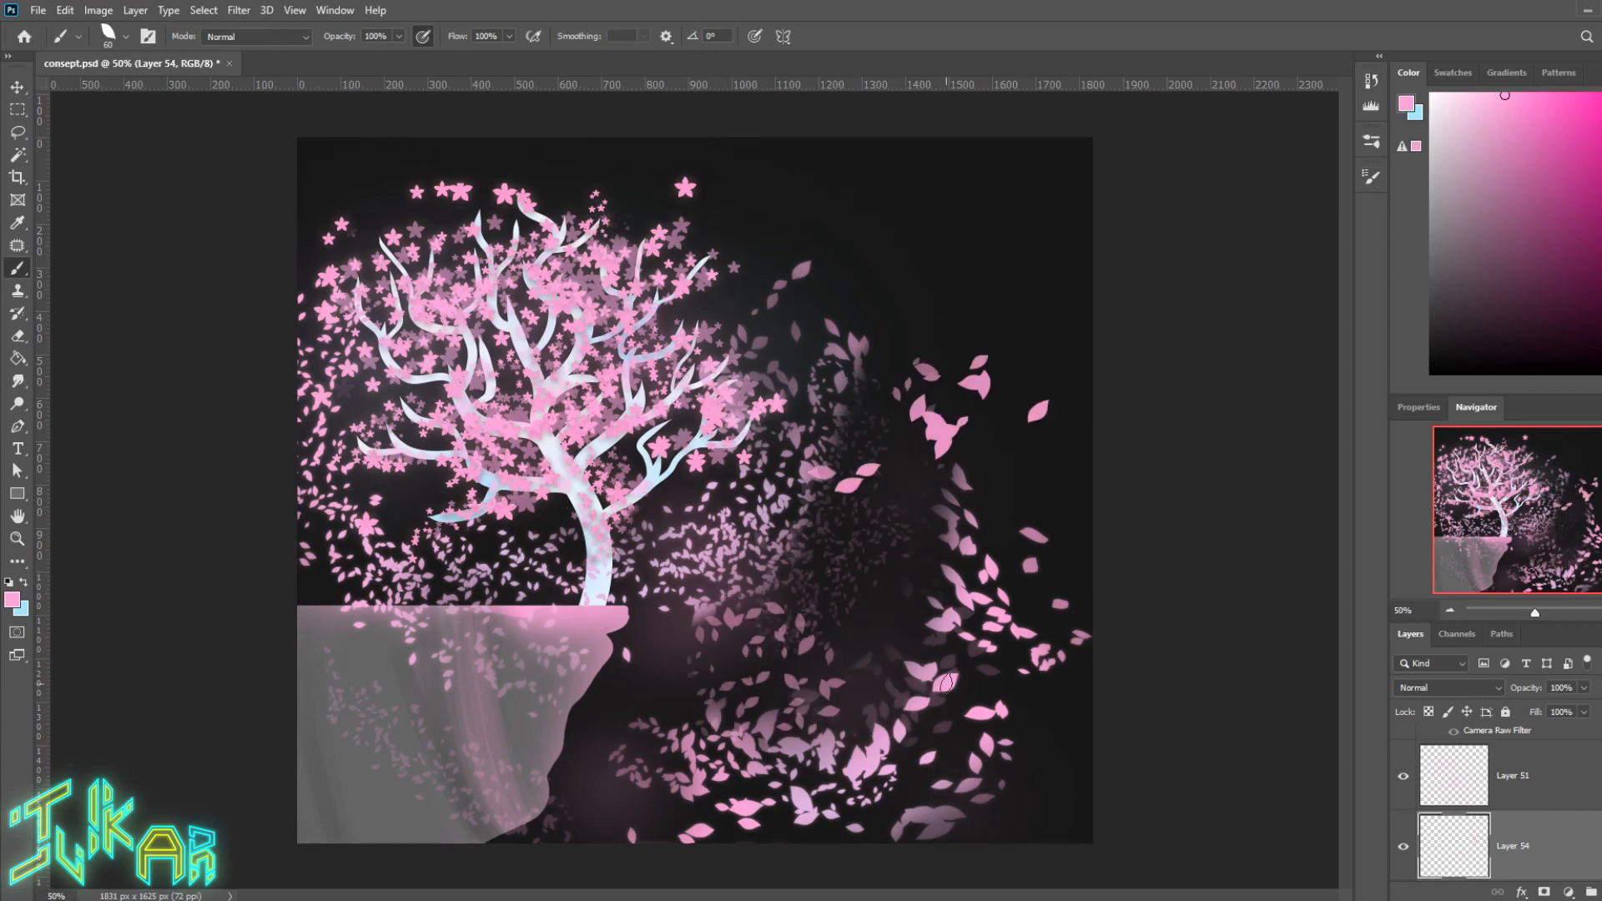
Step: Mask out the stray blossoms above the tree's upper-left branches and merge all visible layers into a new layer
scroll(1527, 809, down, 8)
click(1520, 854)
click(1543, 892)
click(1370, 177)
mouse_move(342, 223)
mouse_down()
mouse_move(392, 189)
mouse_move(451, 197)
mouse_up()
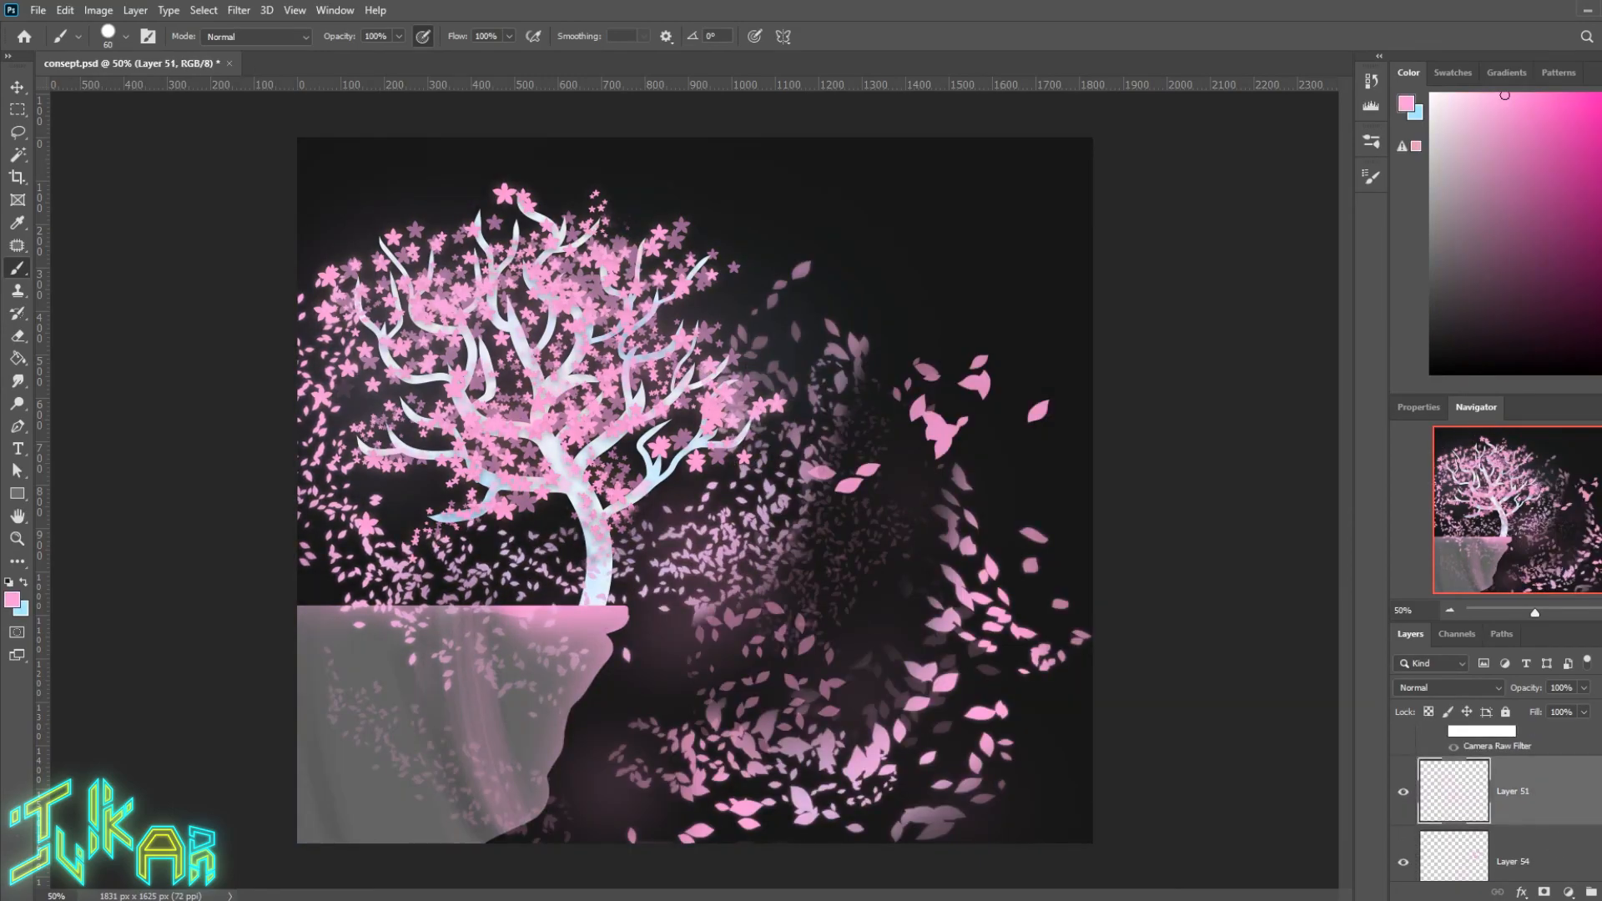
key(ctrl+alt+shift+e)
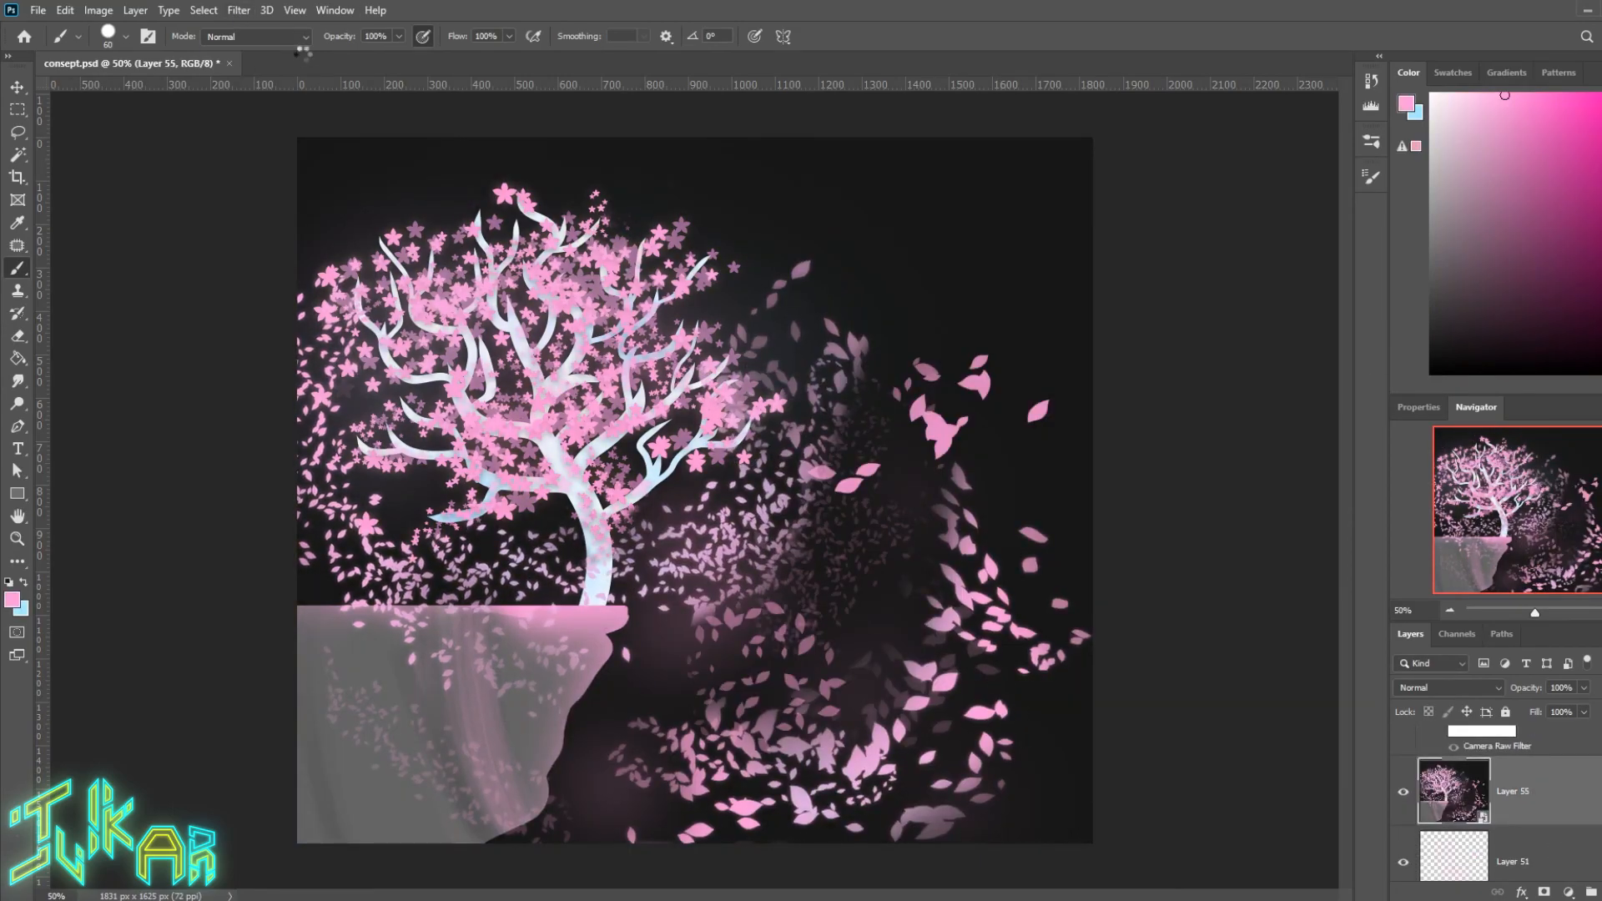